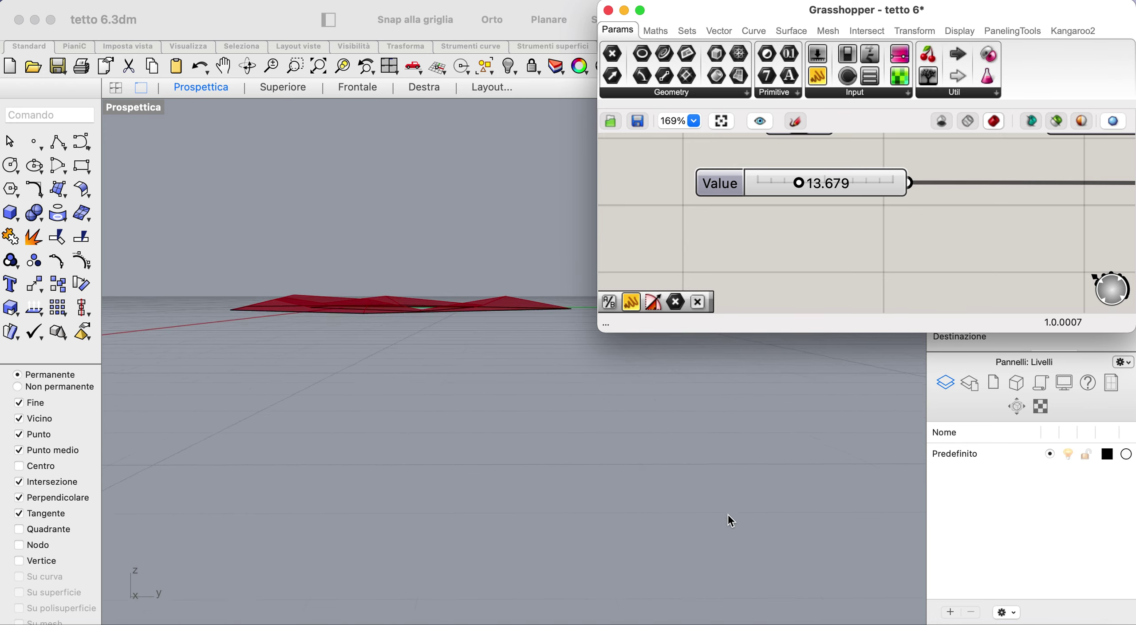
- Raise the roof's Value slider to its maximum of 45.000 and inspect the resulting roof shape in perspective
{"action": "scroll", "coordinate": [727, 514], "scroll_direction": "up", "scroll_amount": 8}
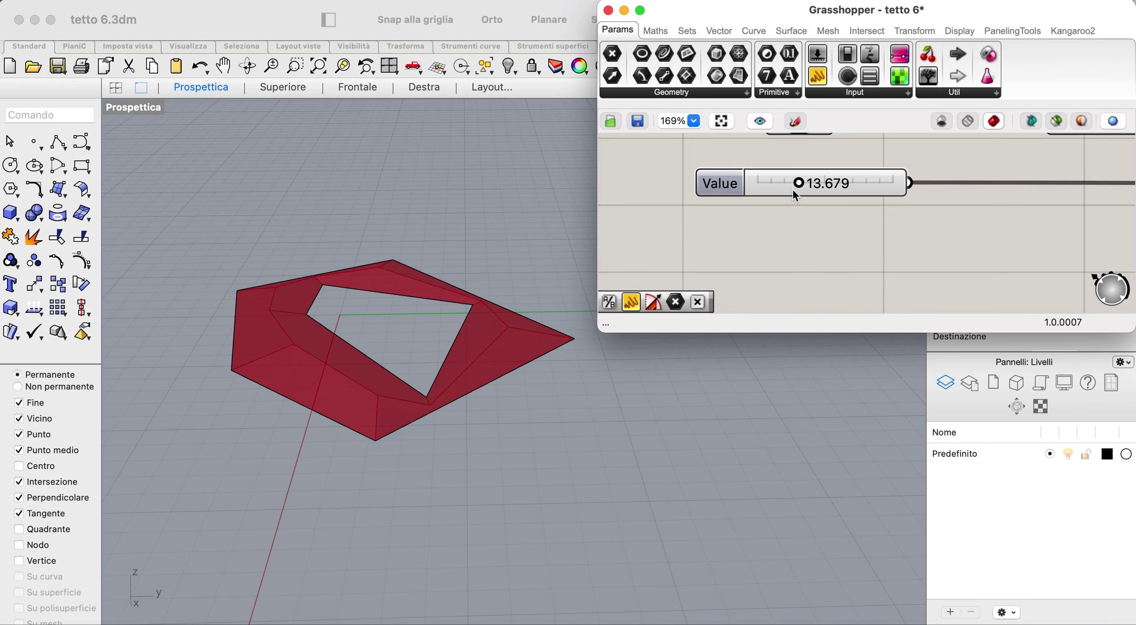
{"action": "left_click_drag", "start_coordinate": [798, 182], "coordinate": [923, 207]}
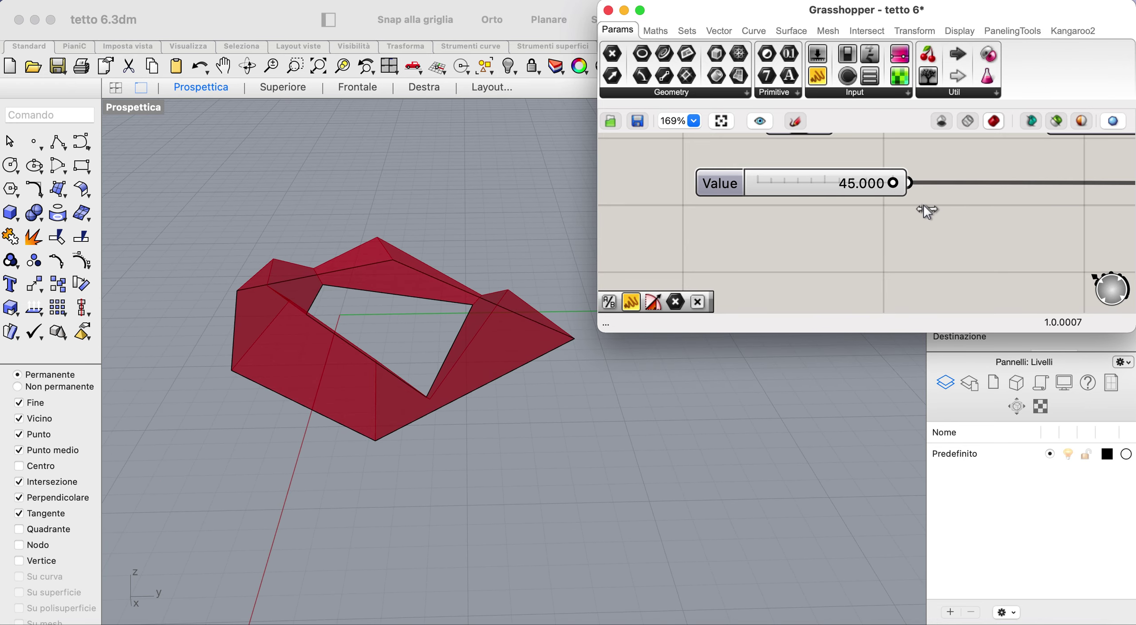
{"action": "left_click", "coordinate": [599, 473]}
{"action": "scroll", "coordinate": [598, 473], "scroll_direction": "left", "scroll_amount": 5}
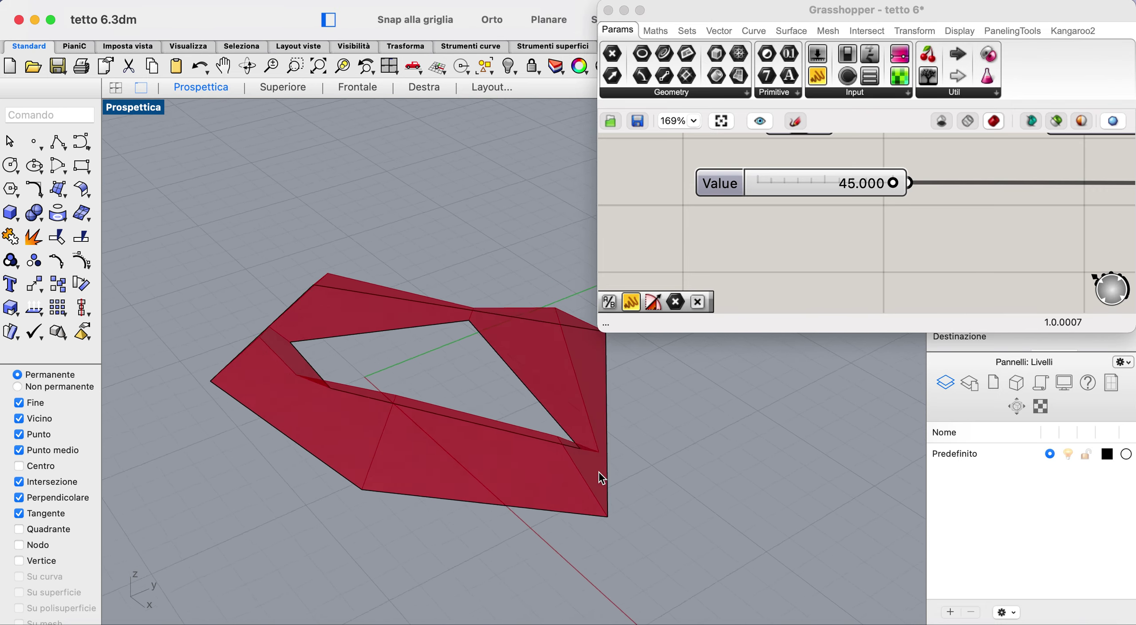
{"action": "scroll", "coordinate": [599, 472], "scroll_direction": "up", "scroll_amount": 5}
{"action": "scroll", "coordinate": [599, 472], "scroll_direction": "down", "scroll_amount": 3}
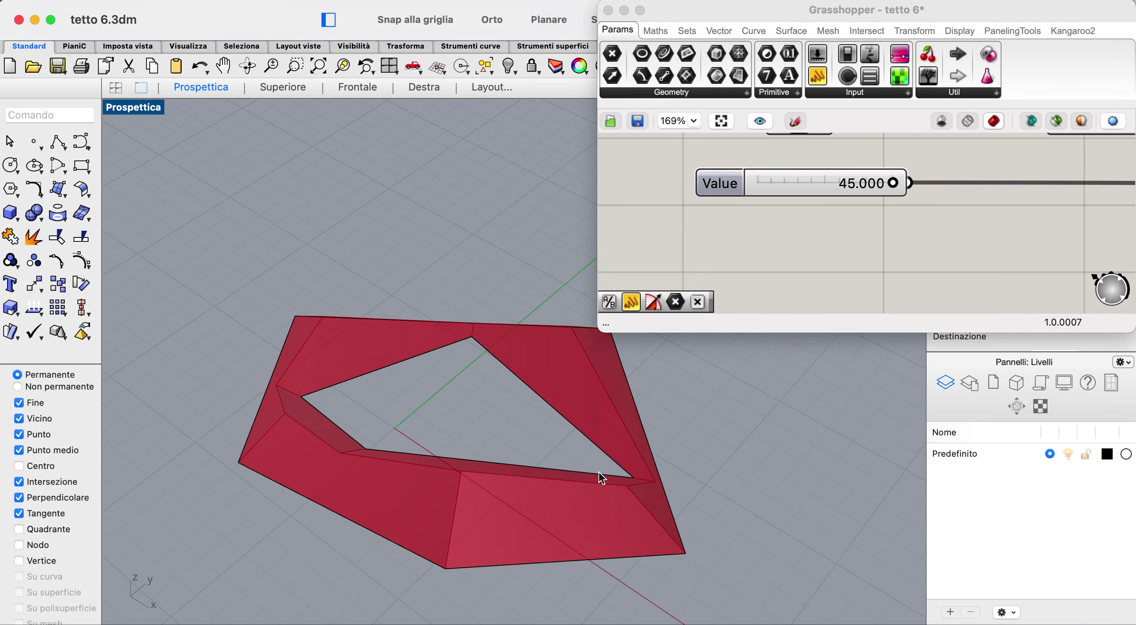
{"action": "scroll", "coordinate": [601, 478], "scroll_direction": "up", "scroll_amount": 5}
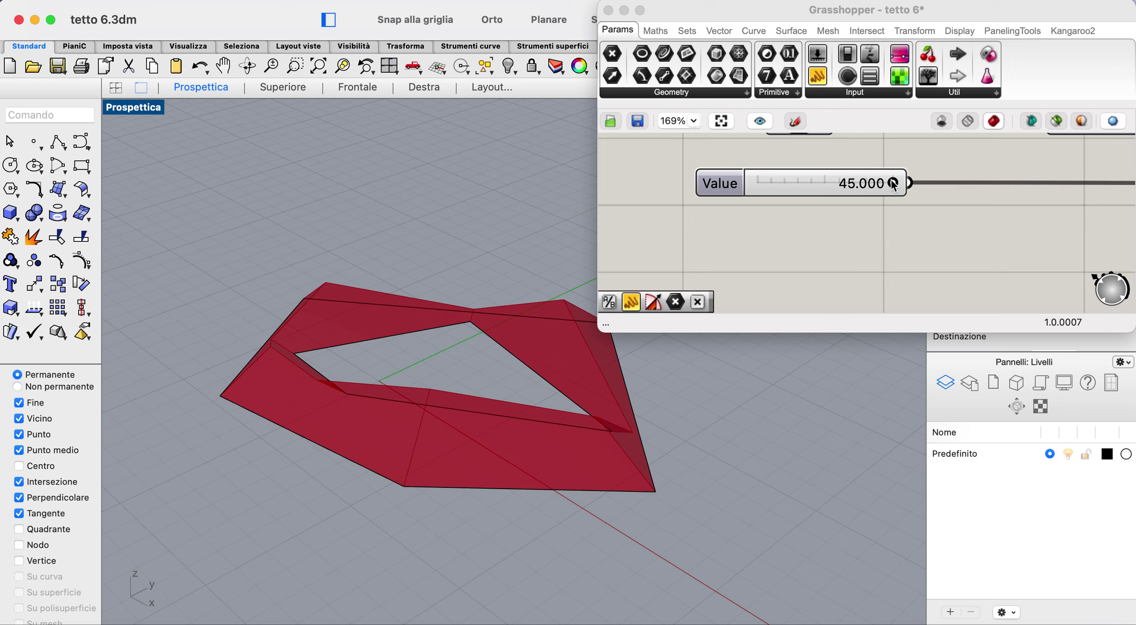
- Lower the Value slider to 0.000 and inspect the roof in perspective from above and edge-on
{"action": "left_click_drag", "start_coordinate": [893, 182], "coordinate": [704, 192]}
{"action": "left_click", "coordinate": [745, 497]}
{"action": "scroll", "coordinate": [743, 497], "scroll_direction": "down", "scroll_amount": 8}
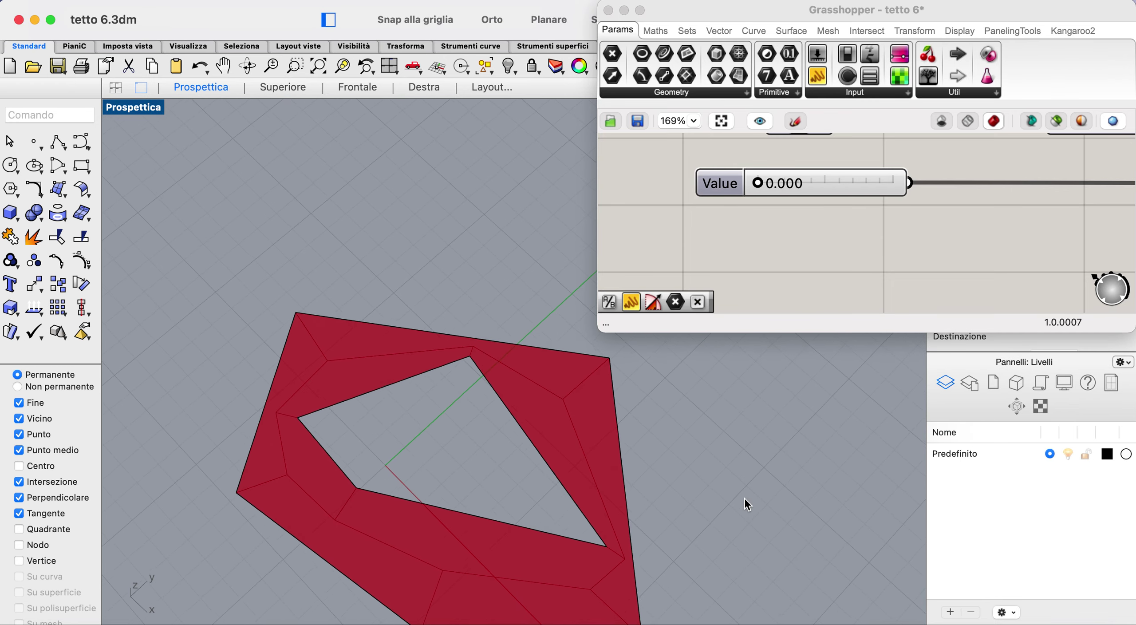
{"action": "scroll", "coordinate": [744, 498], "scroll_direction": "up", "scroll_amount": 8}
{"action": "scroll", "coordinate": [744, 498], "scroll_direction": "down", "scroll_amount": 5}
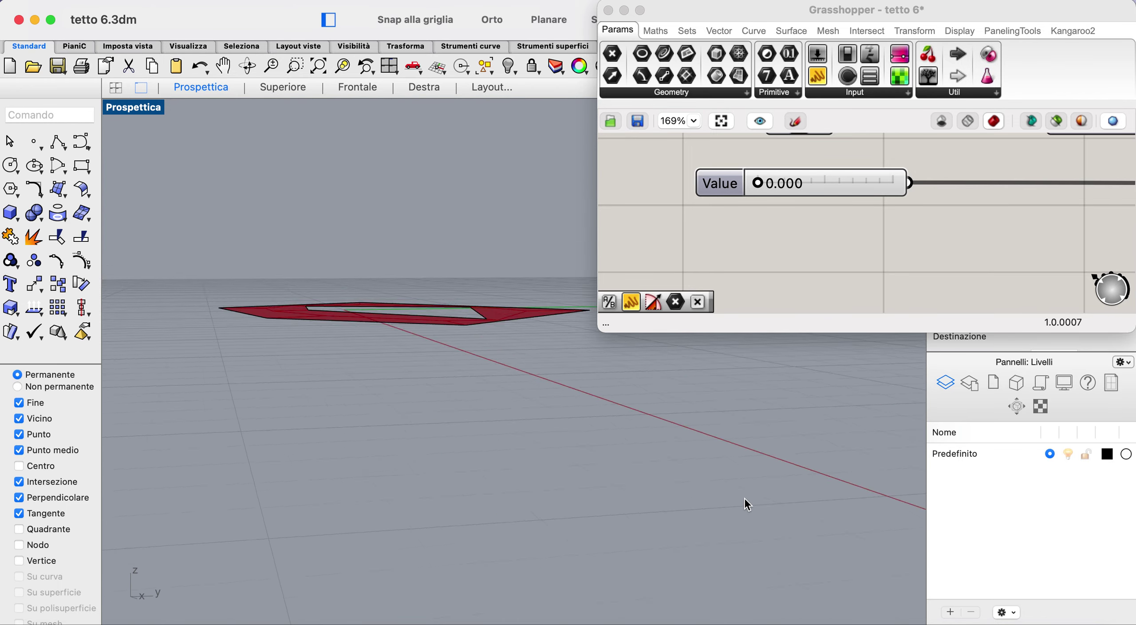
{"action": "scroll", "coordinate": [743, 498], "scroll_direction": "down", "scroll_amount": 3}
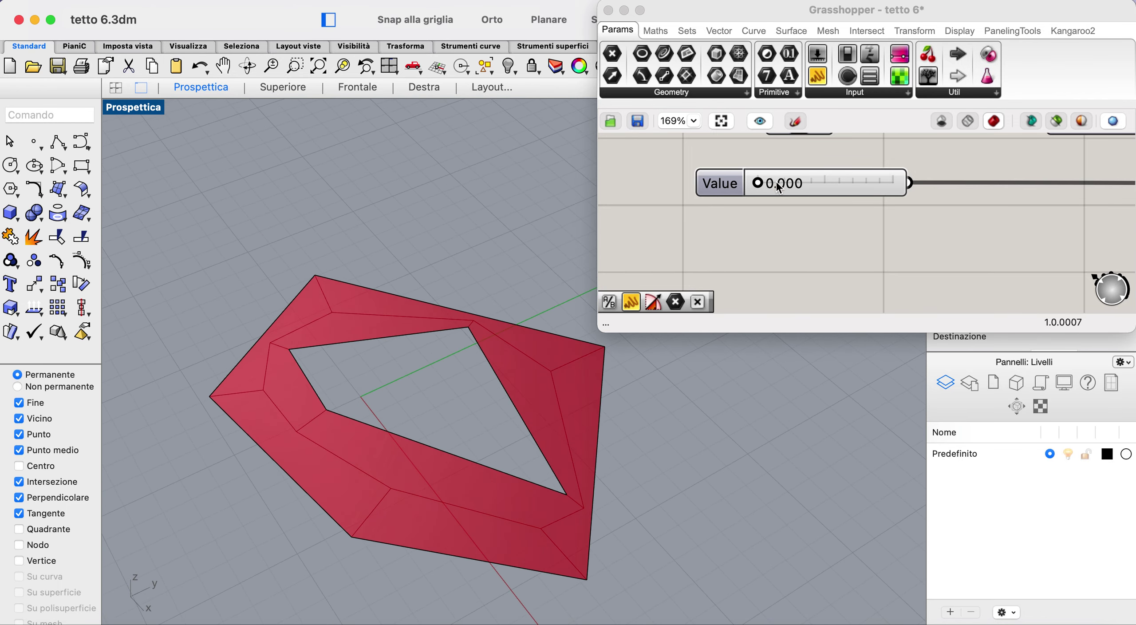
- Set the Value slider to 33.934 to pitch the roof surfaces again
{"action": "left_click_drag", "start_coordinate": [758, 185], "coordinate": [859, 186]}
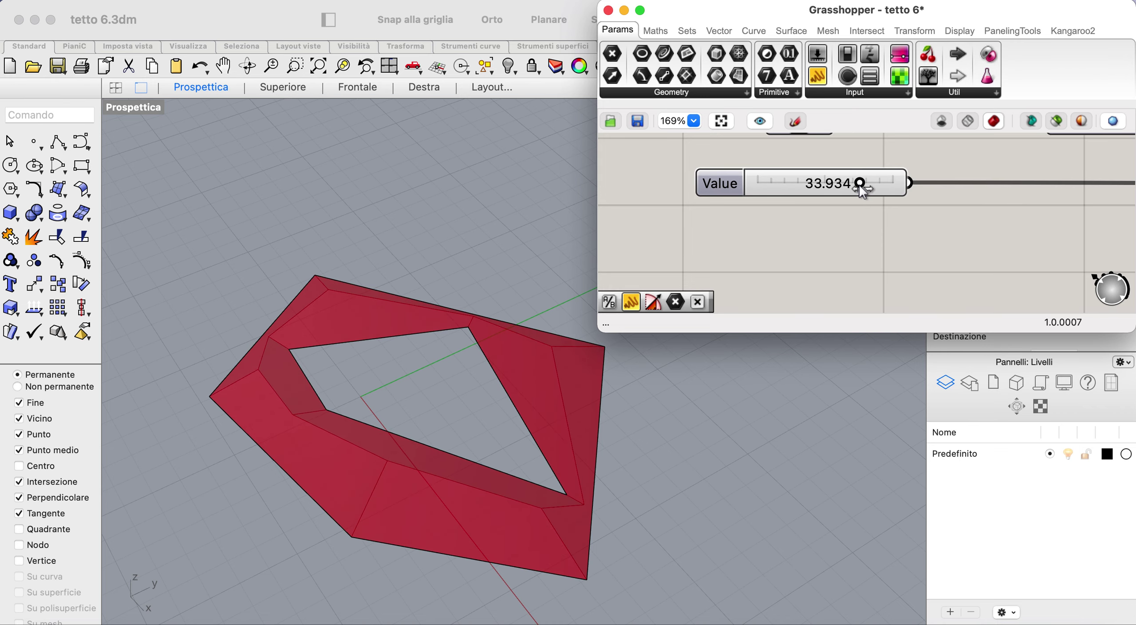
{"action": "left_click", "coordinate": [758, 420]}
{"action": "scroll", "coordinate": [758, 421], "scroll_direction": "down", "scroll_amount": 2}
{"action": "scroll", "coordinate": [758, 421], "scroll_direction": "right", "scroll_amount": 3}
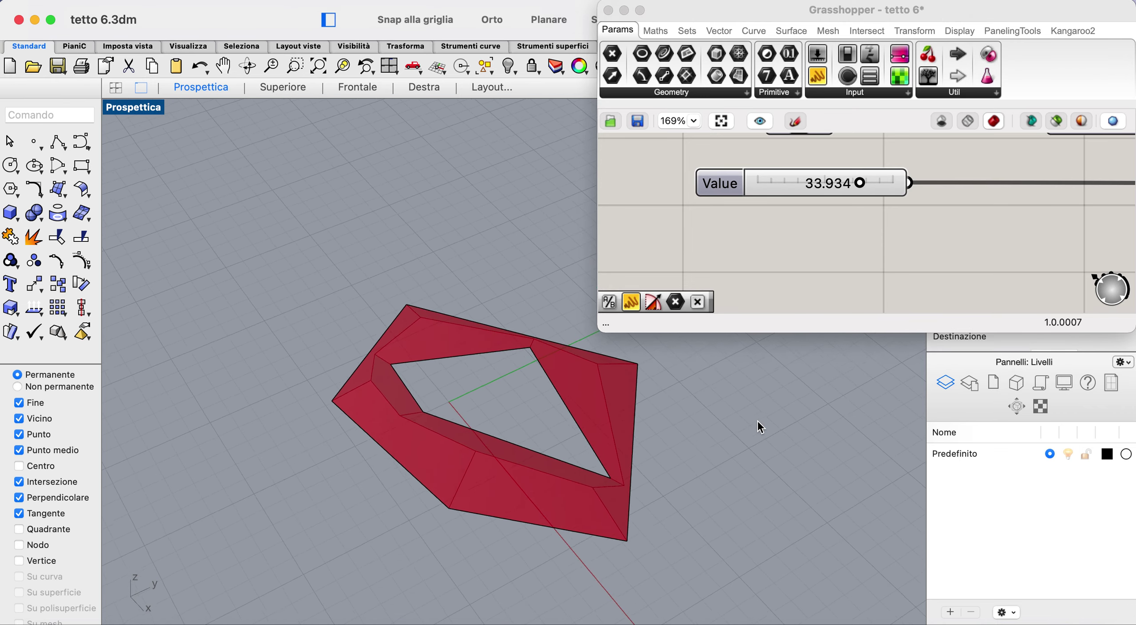
{"action": "scroll", "coordinate": [757, 421], "scroll_direction": "right", "scroll_amount": 5}
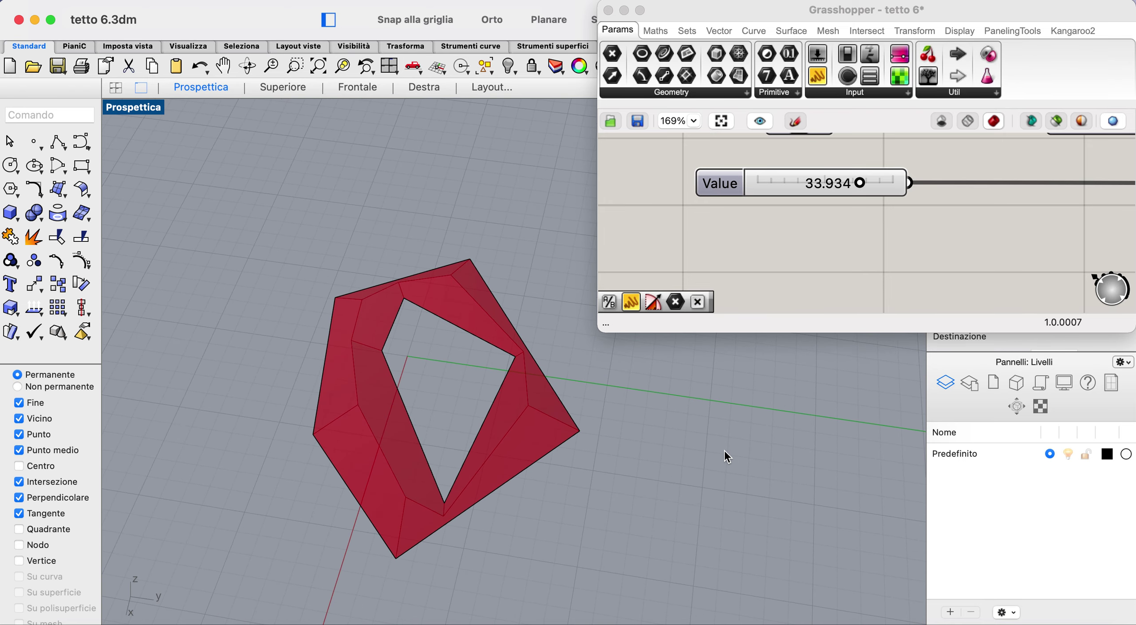
- Show the control points of the inner opening's curve and move its nearest vertex out past the roof's outer outline
{"action": "left_click", "coordinate": [448, 501]}
{"action": "key", "text": "F10"}
{"action": "left_click_drag", "start_coordinate": [446, 502], "coordinate": [482, 558]}
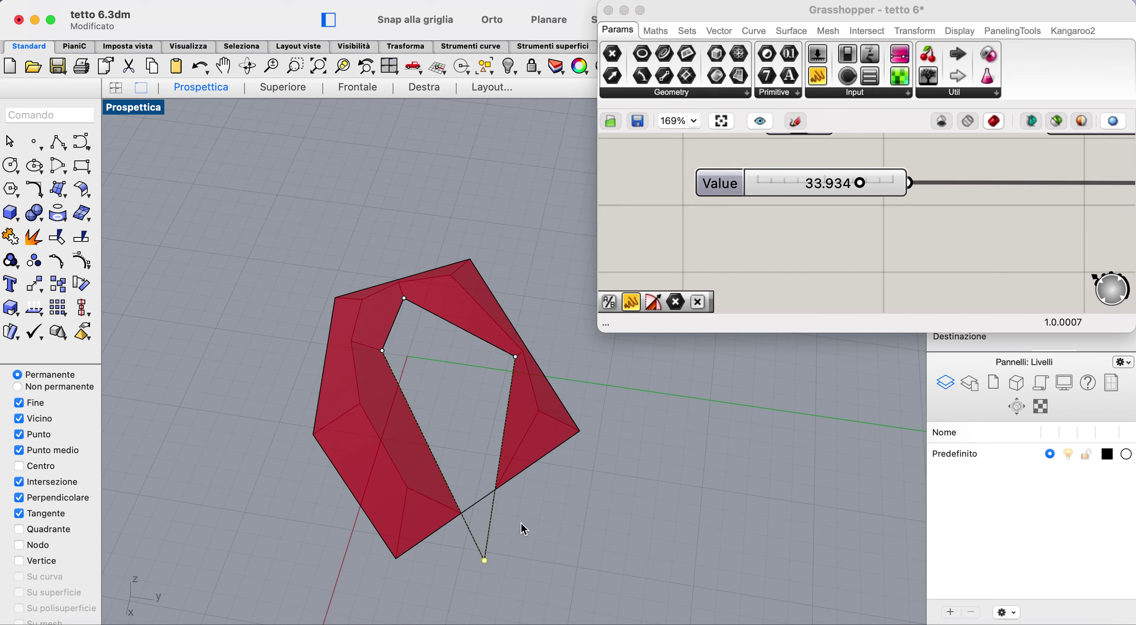
{"action": "scroll", "coordinate": [545, 511], "scroll_direction": "right", "scroll_amount": 5}
{"action": "scroll", "coordinate": [545, 511], "scroll_direction": "right", "scroll_amount": 5}
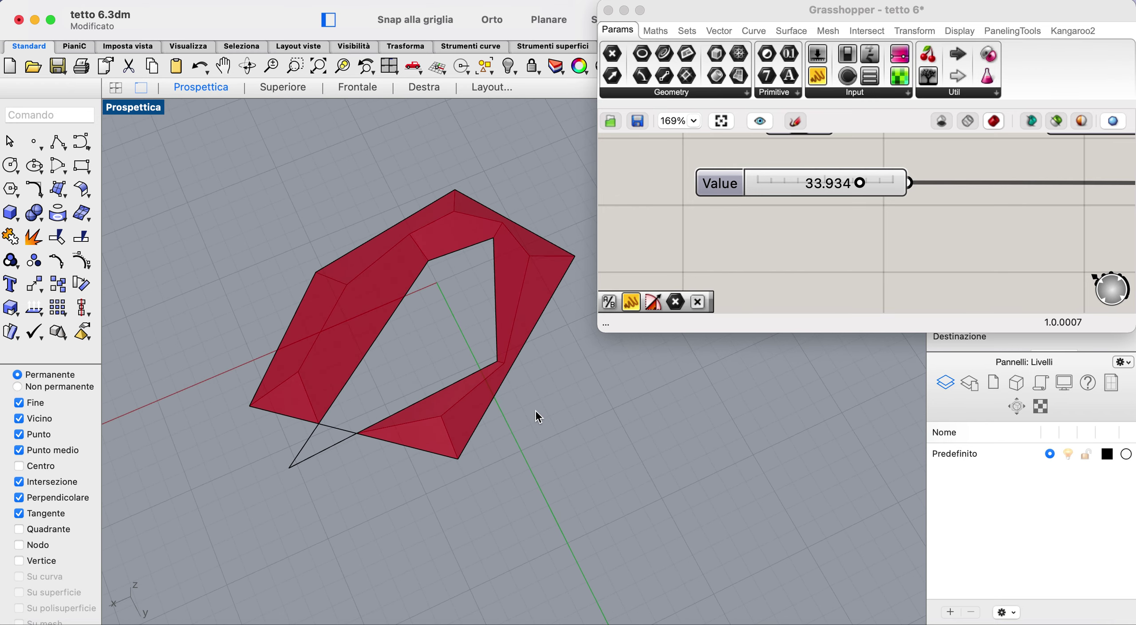
- Shift one vertex of the opening slightly inward and move its protruding vertex back inside the roof outline
{"action": "left_click_drag", "start_coordinate": [499, 366], "coordinate": [490, 334]}
{"action": "right_click_drag", "start_coordinate": [491, 352], "coordinate": [488, 359]}
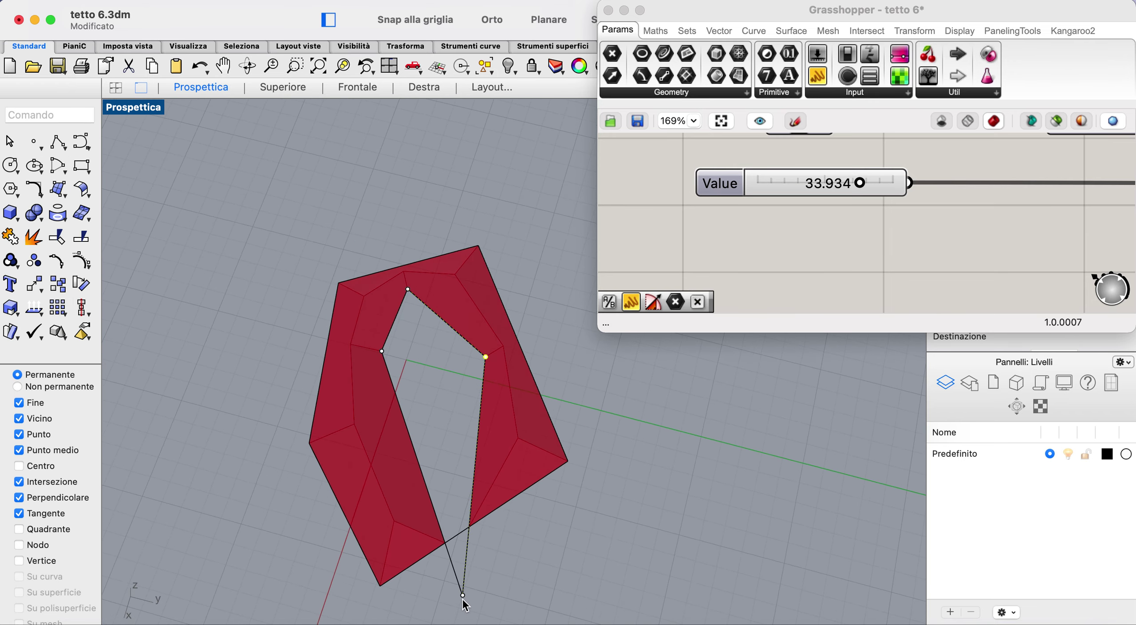
{"action": "left_click_drag", "start_coordinate": [463, 598], "coordinate": [446, 456]}
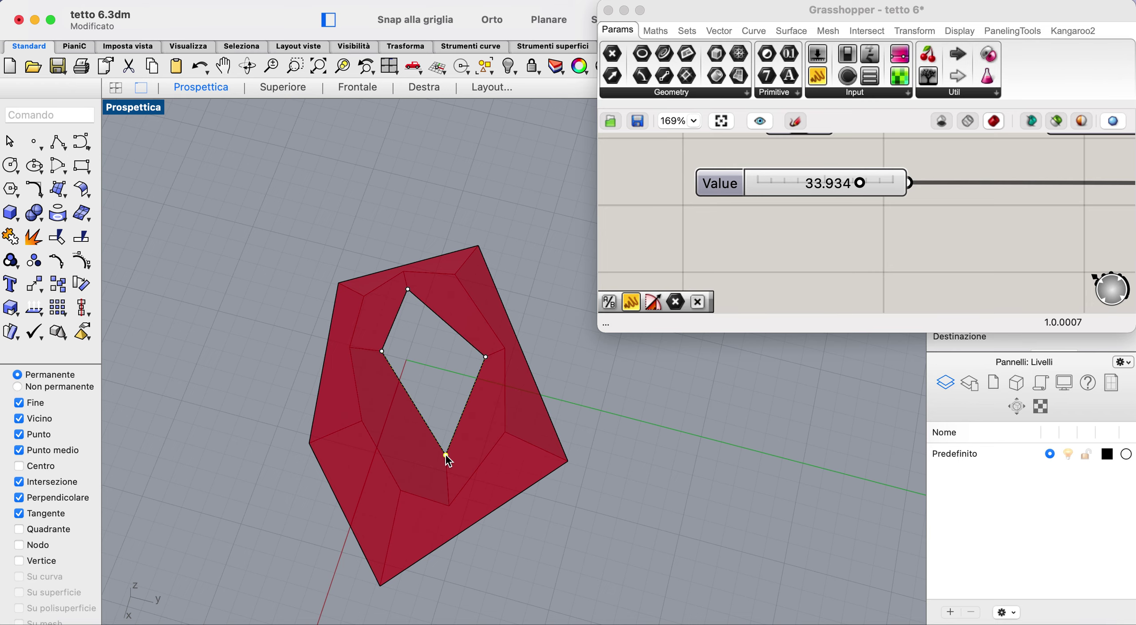
{"action": "scroll", "coordinate": [628, 428], "scroll_direction": "left", "scroll_amount": 10}
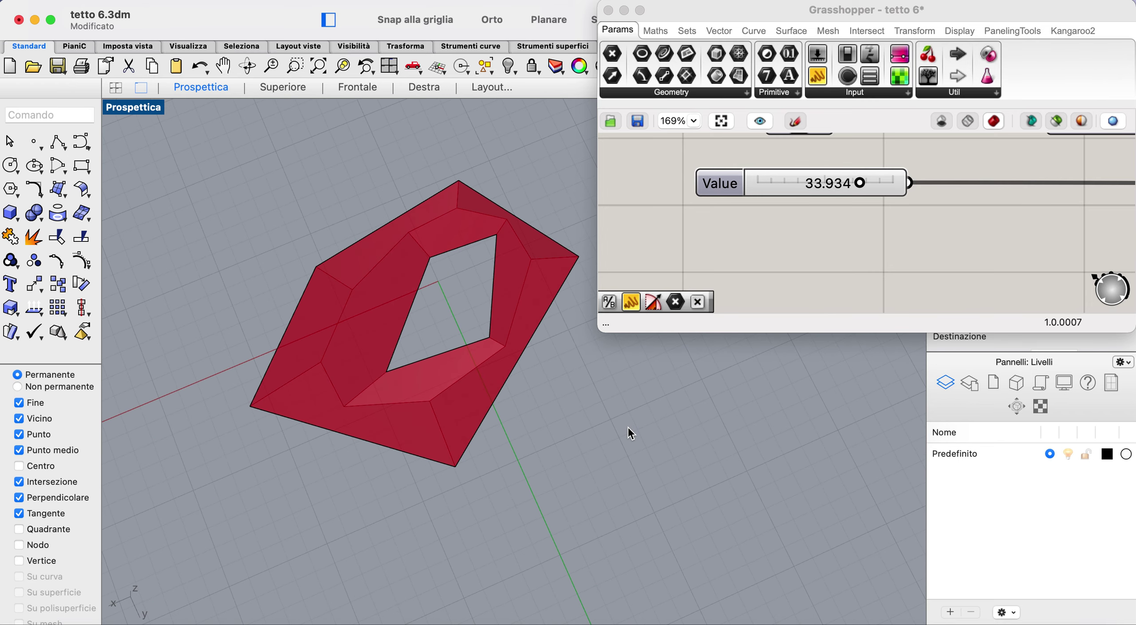
{"action": "scroll", "coordinate": [610, 417], "scroll_direction": "left", "scroll_amount": 10}
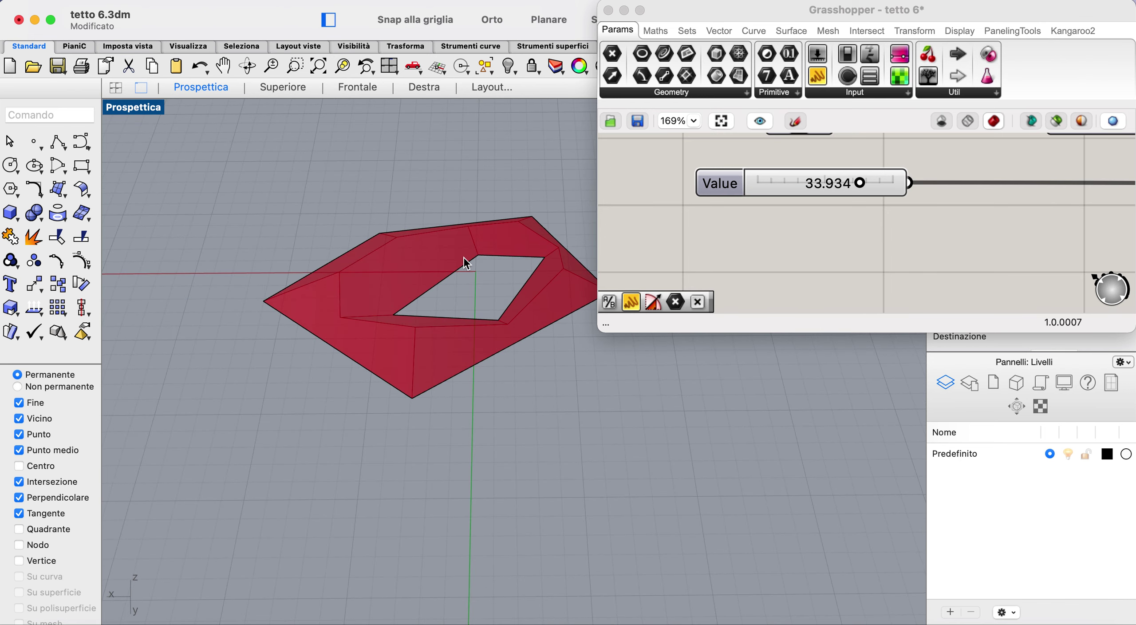
{"action": "scroll", "coordinate": [465, 262], "scroll_direction": "up", "scroll_amount": 5}
{"action": "scroll", "coordinate": [464, 262], "scroll_direction": "up", "scroll_amount": 2}
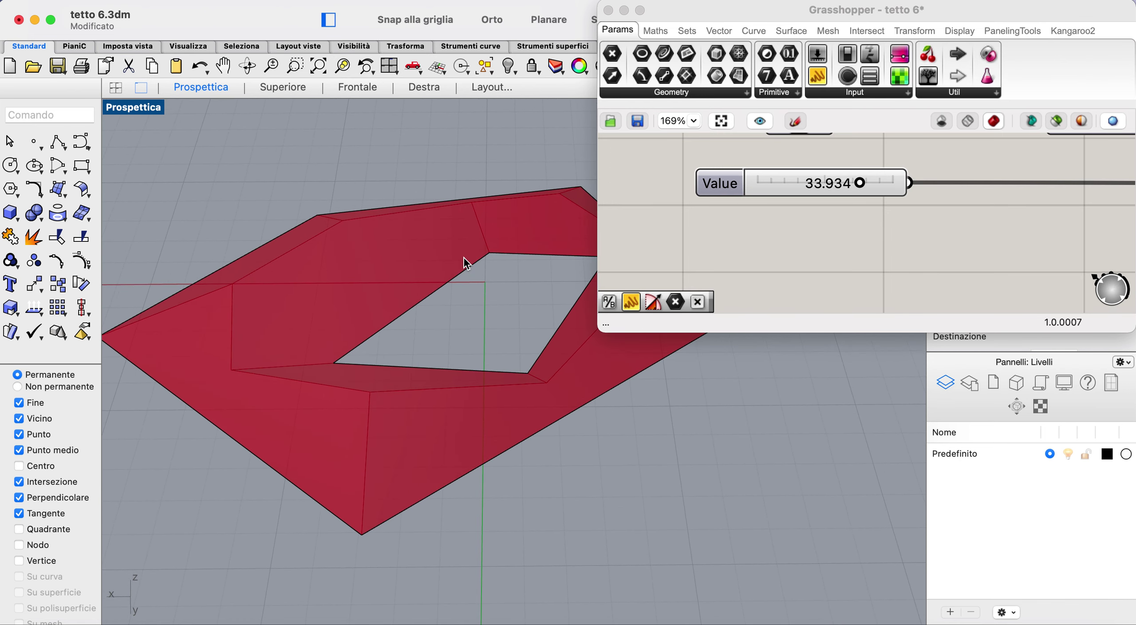
- Insert a knot partway along the near edge of the roof's outer outline
{"action": "left_click", "coordinate": [79, 270]}
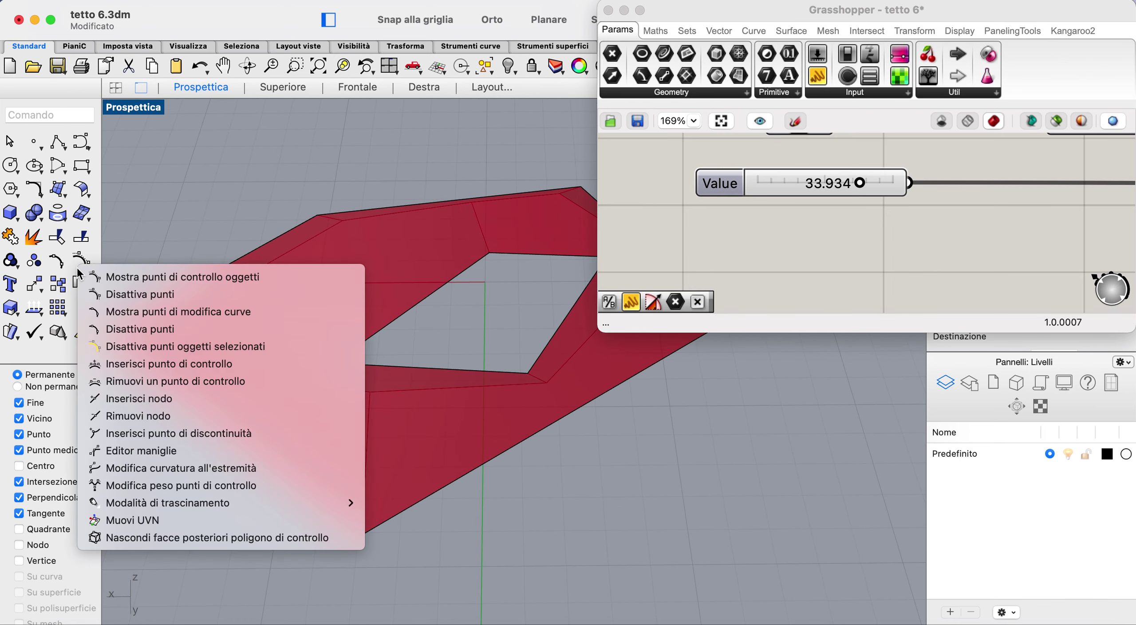
{"action": "left_click", "coordinate": [192, 401]}
{"action": "left_click", "coordinate": [562, 418]}
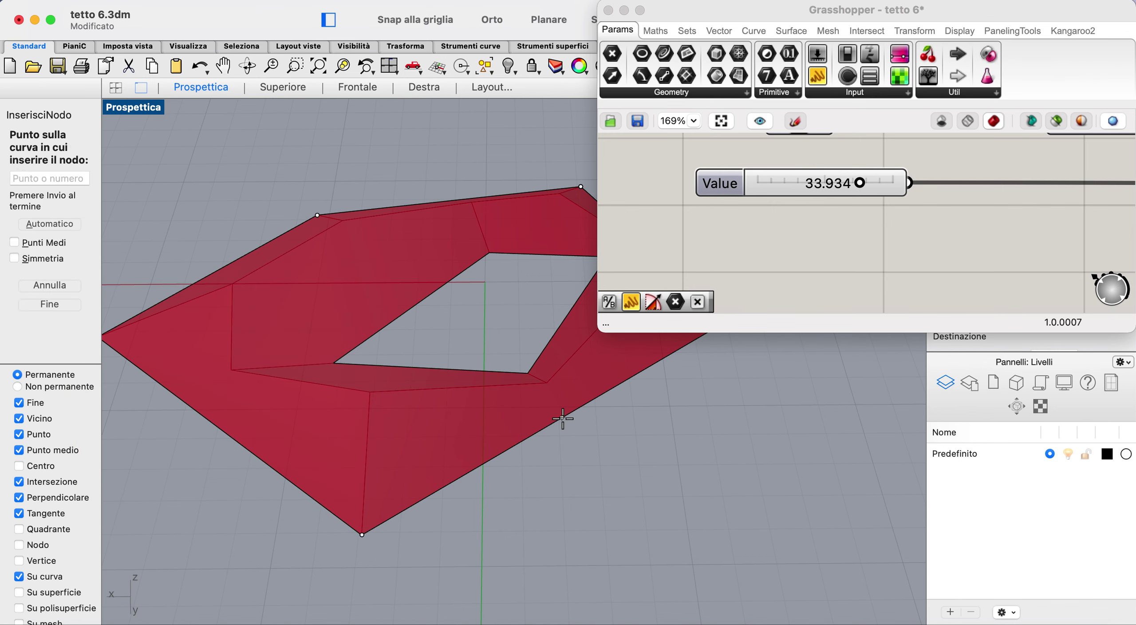
{"action": "left_click", "coordinate": [562, 418]}
{"action": "key", "text": "Return"}
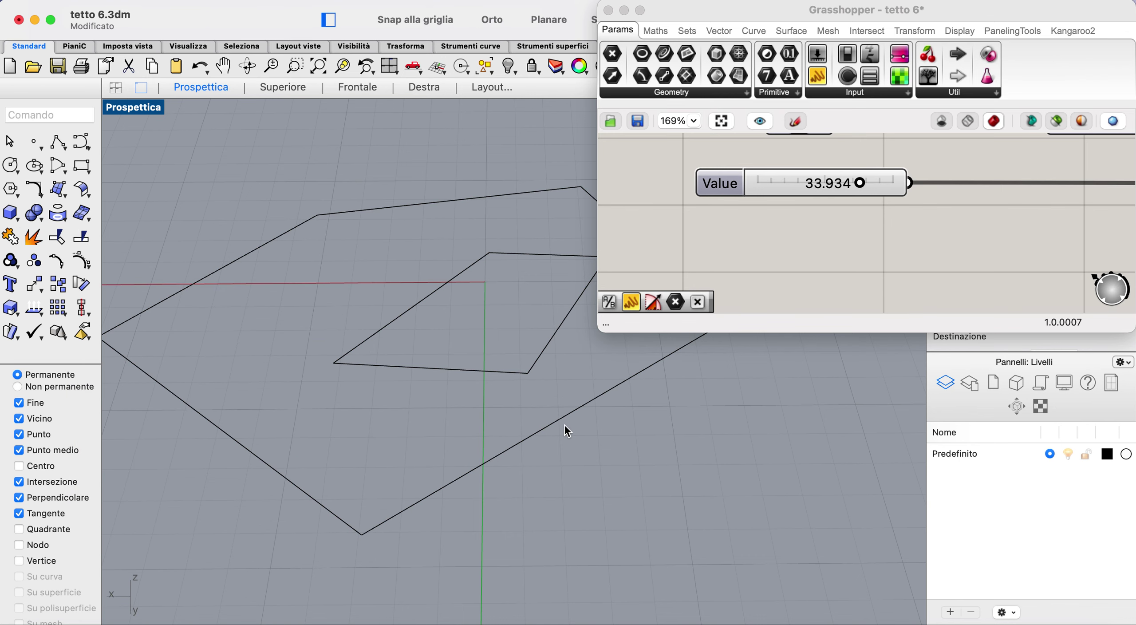
- Select the outer outline's newly inserted point and move it slightly outward to bend that edge
{"action": "left_click", "coordinate": [564, 419]}
{"action": "left_click_drag", "start_coordinate": [564, 419], "coordinate": [573, 442]}
{"action": "left_click", "coordinate": [574, 443]}
{"action": "left_click", "coordinate": [574, 443]}
{"action": "left_click_drag", "start_coordinate": [575, 443], "coordinate": [532, 462]}
{"action": "right_click_drag", "start_coordinate": [532, 461], "coordinate": [501, 426]}
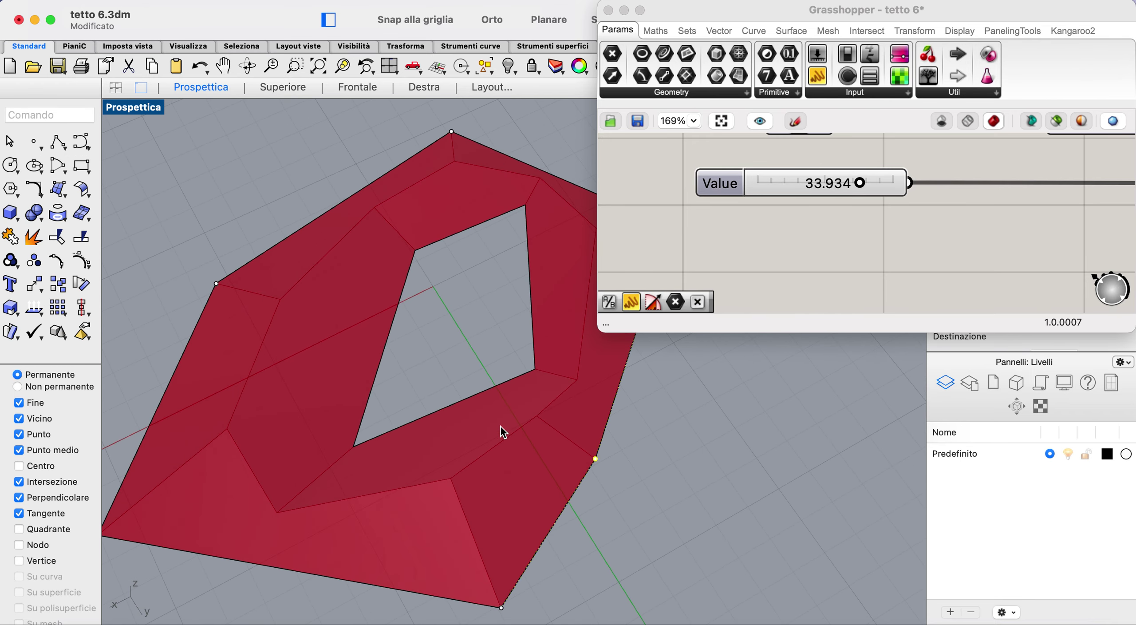
- Insert a knot midway along the near edge of the inner opening and move that point slightly into the opening
{"action": "right_click", "coordinate": [462, 359]}
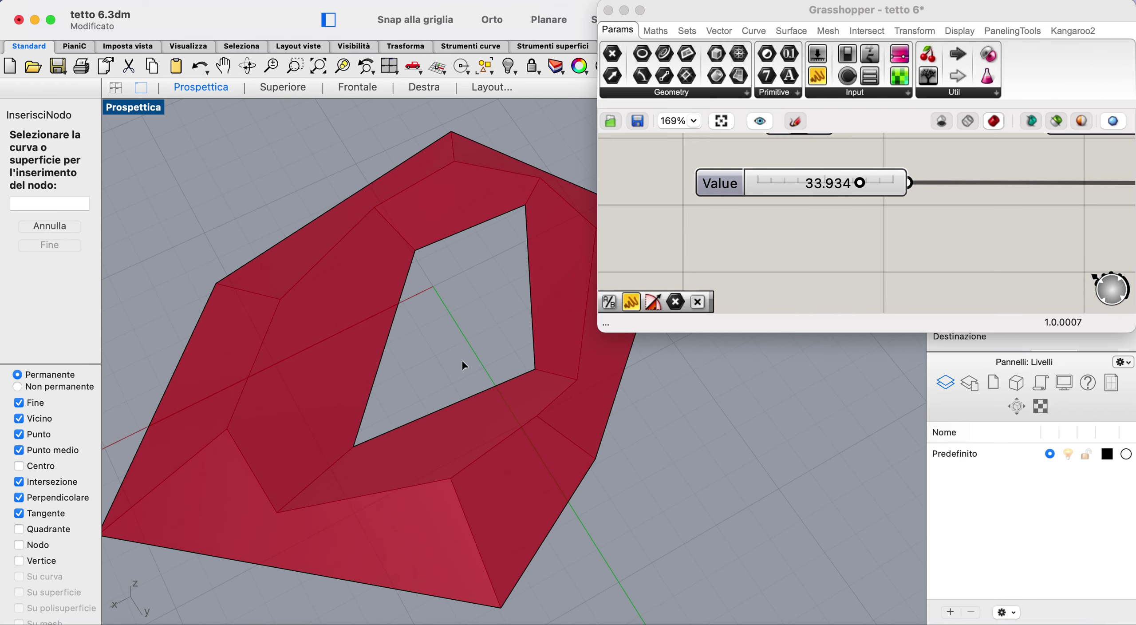
{"action": "left_click", "coordinate": [463, 400]}
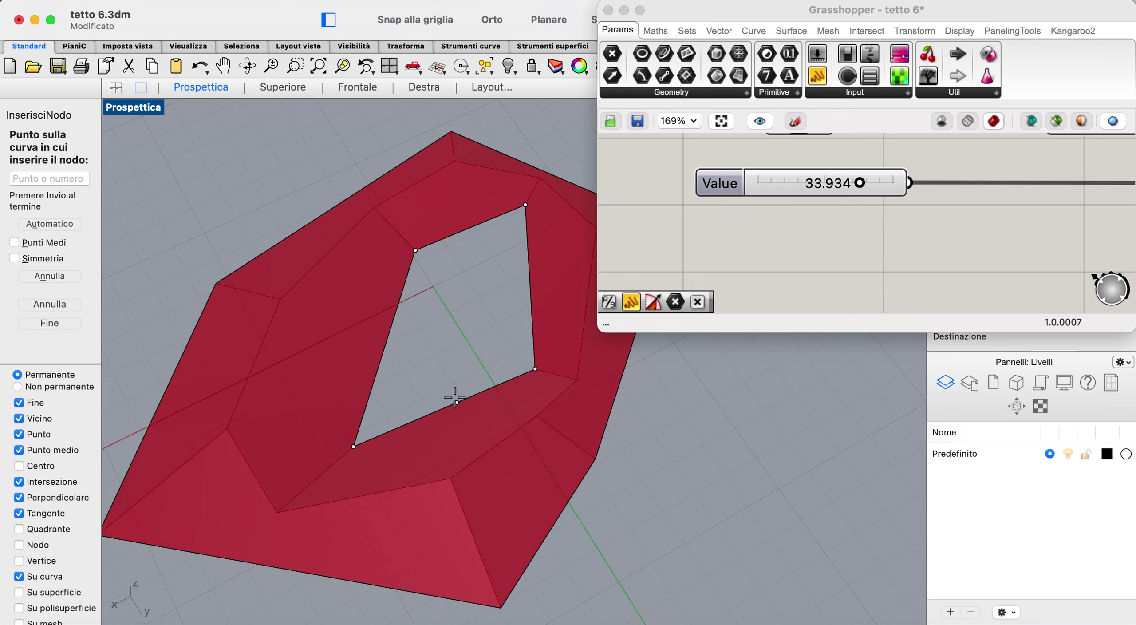
{"action": "right_click", "coordinate": [455, 398]}
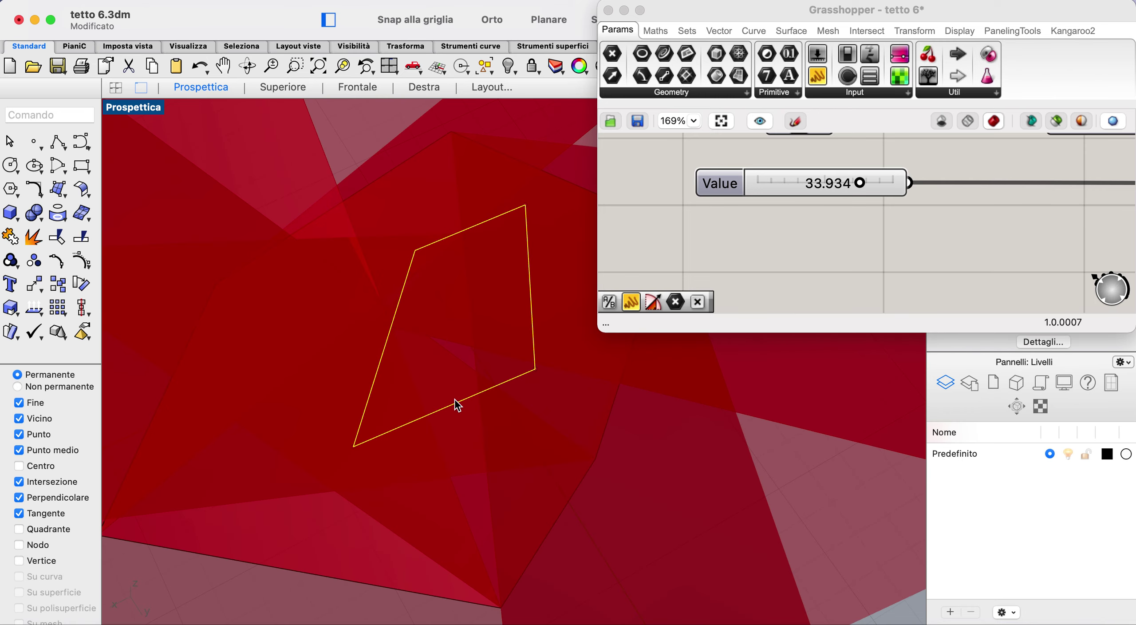
{"action": "mouse_move", "coordinate": [454, 399]}
{"action": "left_mouse_down"}
{"action": "mouse_move", "coordinate": [455, 416]}
{"action": "mouse_move", "coordinate": [456, 384]}
{"action": "left_mouse_up"}
{"action": "mouse_move", "coordinate": [457, 385]}
{"action": "right_mouse_down"}
{"action": "mouse_move", "coordinate": [462, 393]}
{"action": "mouse_move", "coordinate": [457, 384]}
{"action": "right_mouse_up"}
{"action": "scroll", "coordinate": [457, 384], "scroll_direction": "down", "scroll_amount": 2}
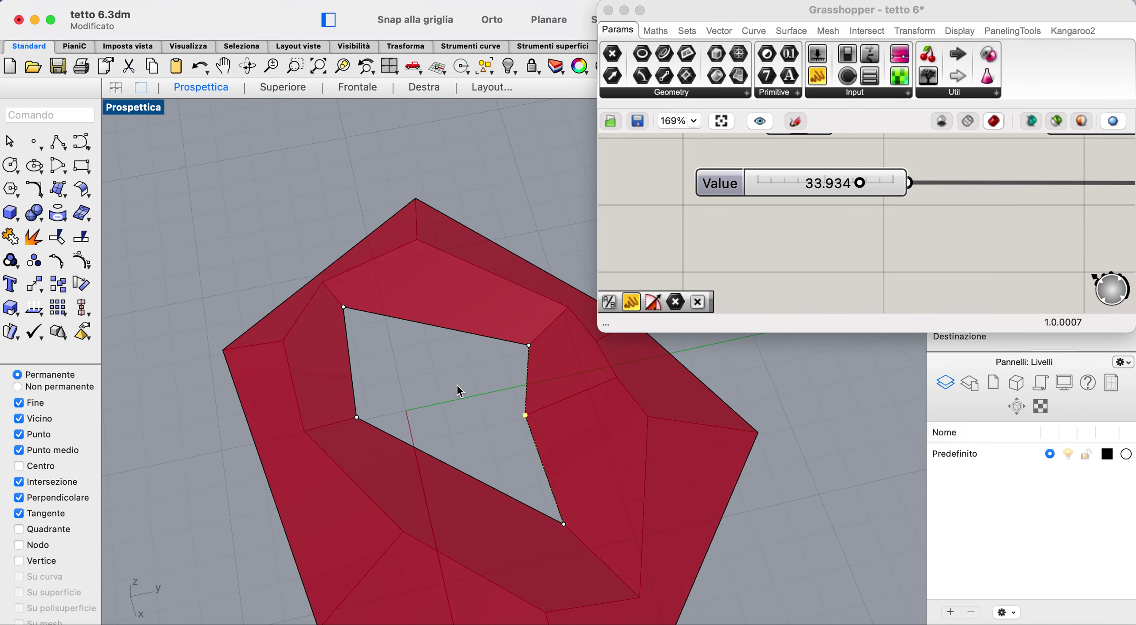
- Move the opening's vertex opposite the inserted point out beyond the roof's outer outline
{"action": "left_click_drag", "start_coordinate": [350, 421], "coordinate": [249, 484]}
{"action": "right_click_drag", "start_coordinate": [249, 484], "coordinate": [250, 491]}
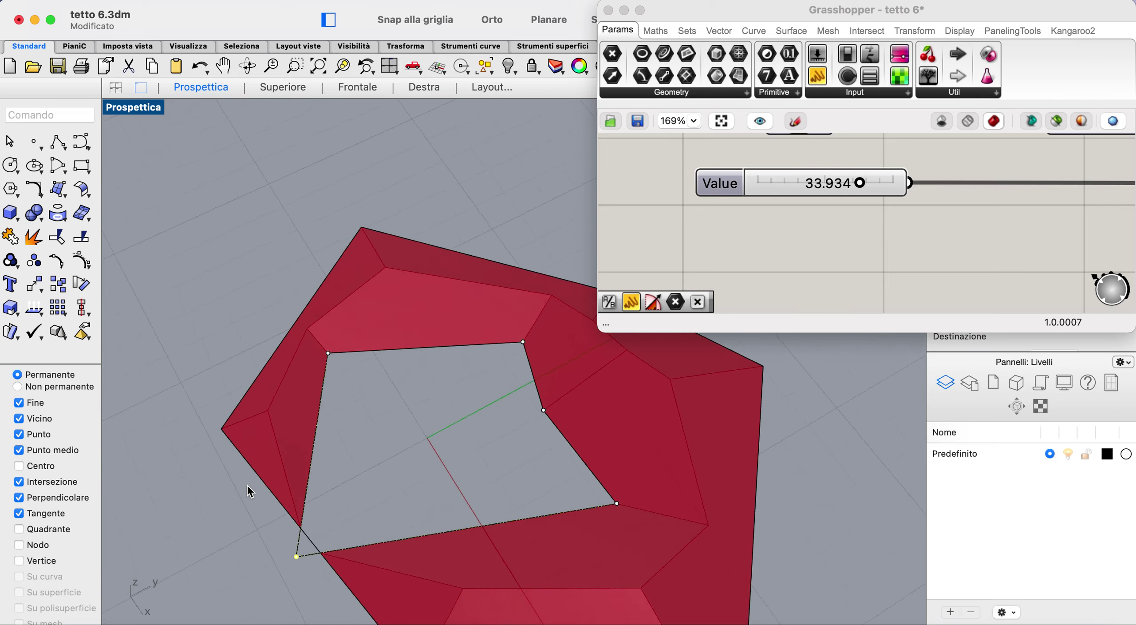
{"action": "scroll", "coordinate": [249, 490], "scroll_direction": "left", "scroll_amount": 8}
{"action": "scroll", "coordinate": [250, 490], "scroll_direction": "right", "scroll_amount": 4}
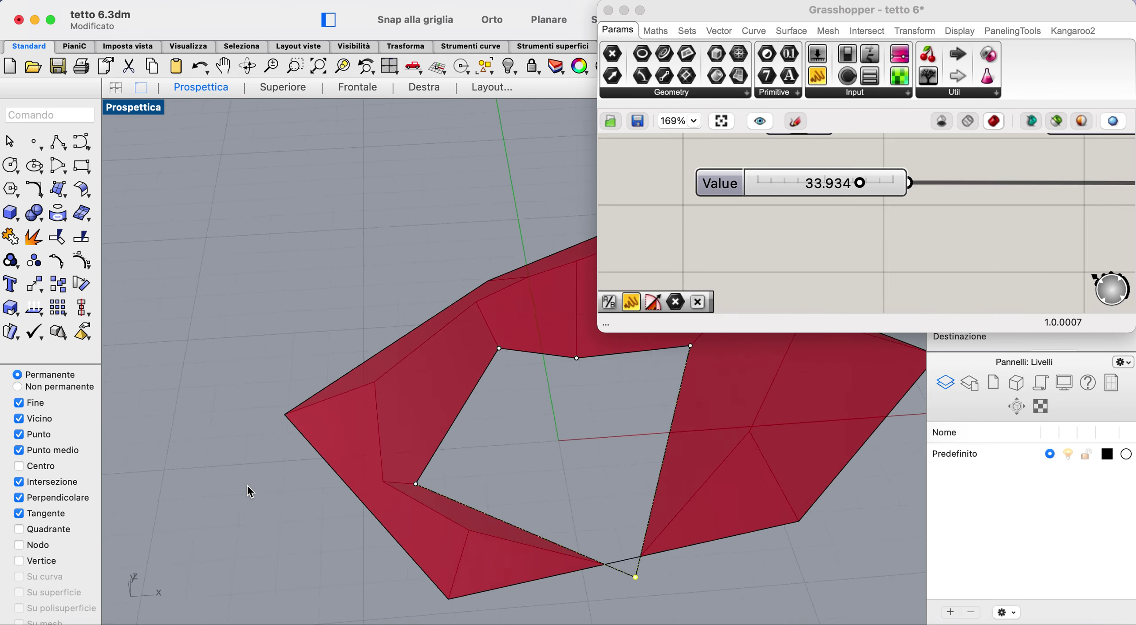
{"action": "scroll", "coordinate": [249, 491], "scroll_direction": "left", "scroll_amount": 10}
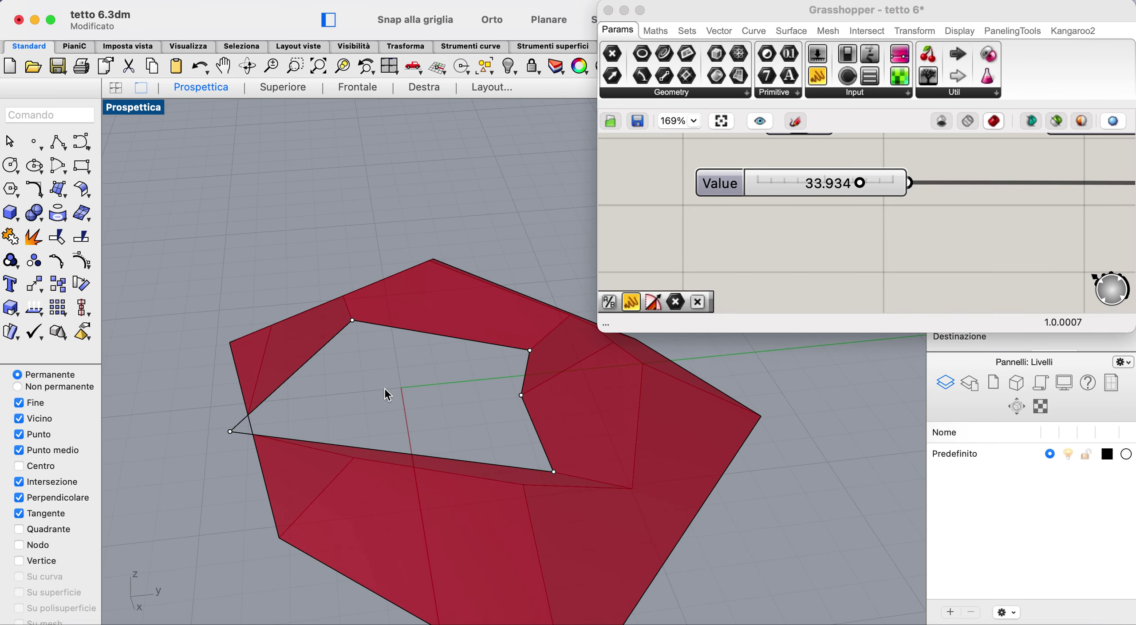
{"action": "scroll", "coordinate": [384, 388], "scroll_direction": "down", "scroll_amount": 3}
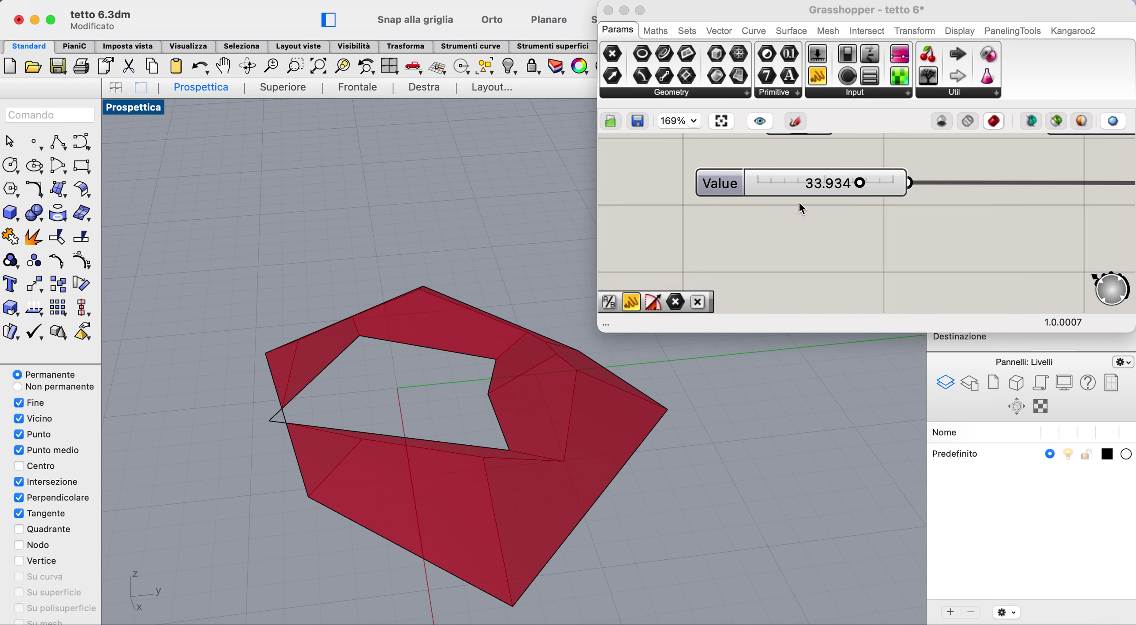
- Set the Value slider to 45.000 for the steepest roof
{"action": "left_click_drag", "start_coordinate": [859, 183], "coordinate": [907, 185]}
{"action": "left_click", "coordinate": [839, 426]}
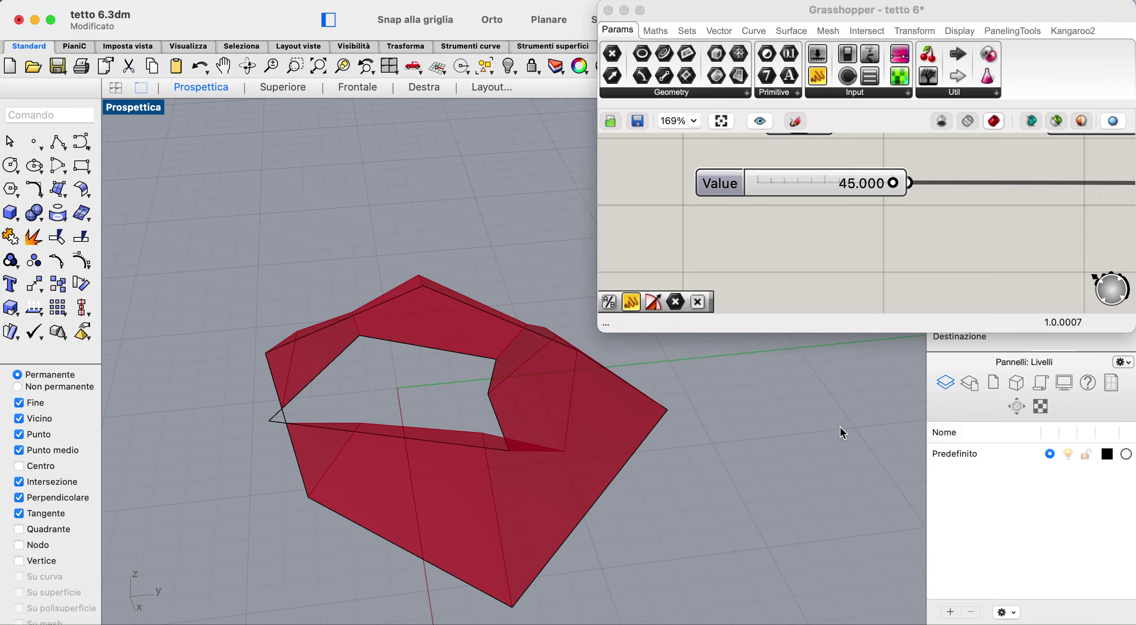
{"action": "scroll", "coordinate": [839, 426], "scroll_direction": "left", "scroll_amount": 10}
{"action": "scroll", "coordinate": [840, 426], "scroll_direction": "left", "scroll_amount": 5}
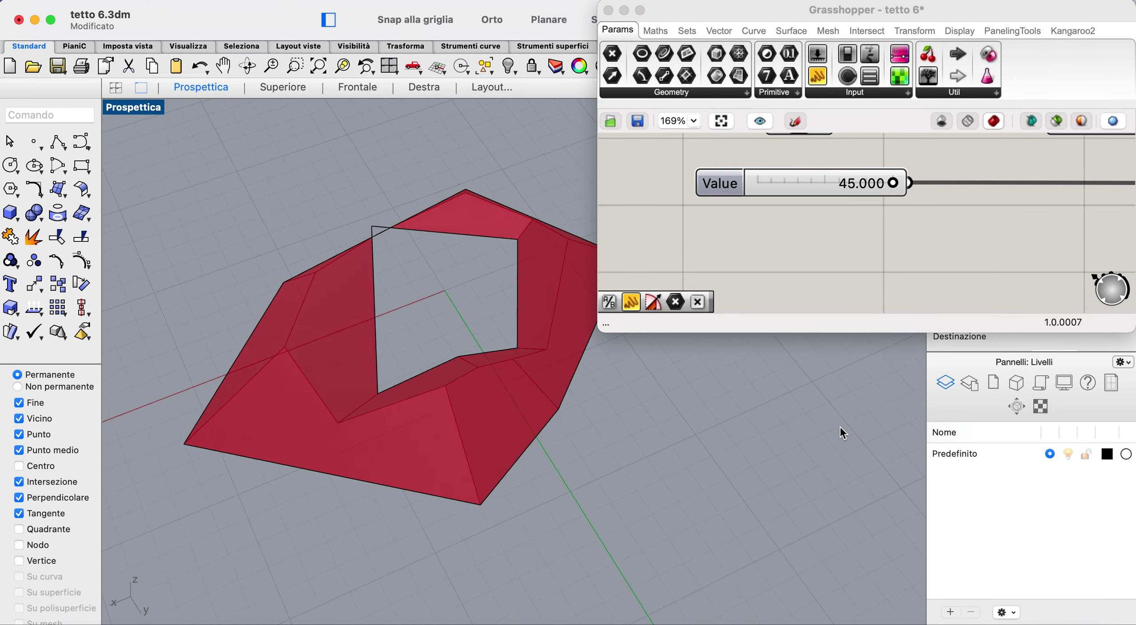
- Select the opening's curve and move its inserted vertex outward toward the roof outline
{"action": "left_click", "coordinate": [460, 370]}
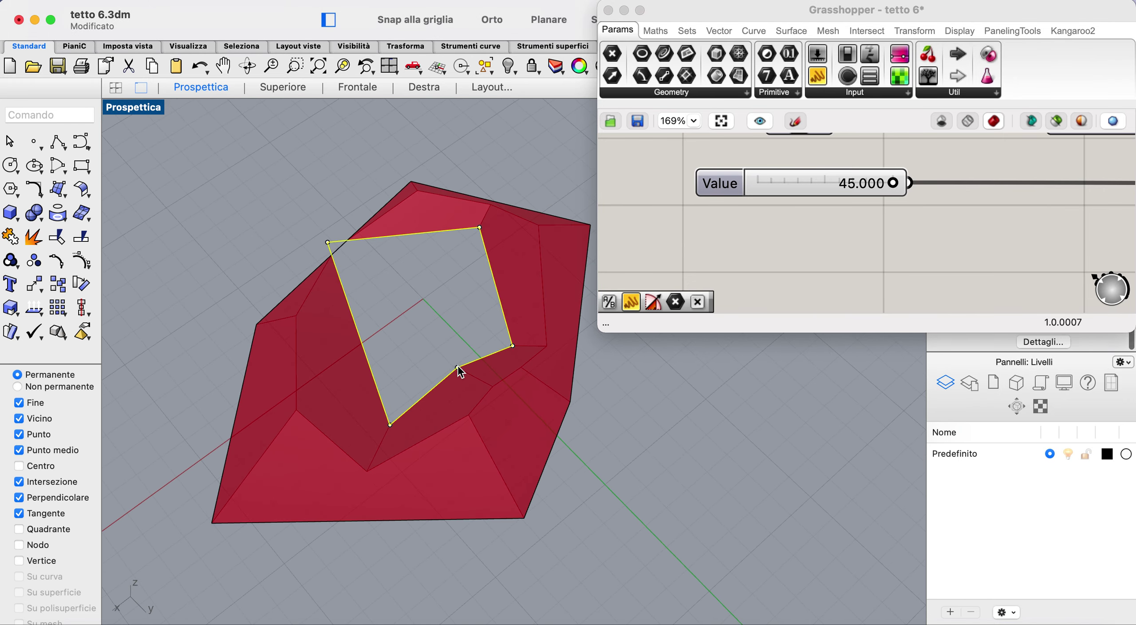
{"action": "left_click", "coordinate": [456, 366]}
{"action": "left_click_drag", "start_coordinate": [457, 368], "coordinate": [466, 390]}
{"action": "right_click_drag", "start_coordinate": [466, 389], "coordinate": [589, 473]}
- Show the outer outline's control points and stretch the corner next to the inserted point outward
{"action": "left_click", "coordinate": [608, 469]}
{"action": "key", "text": "F10"}
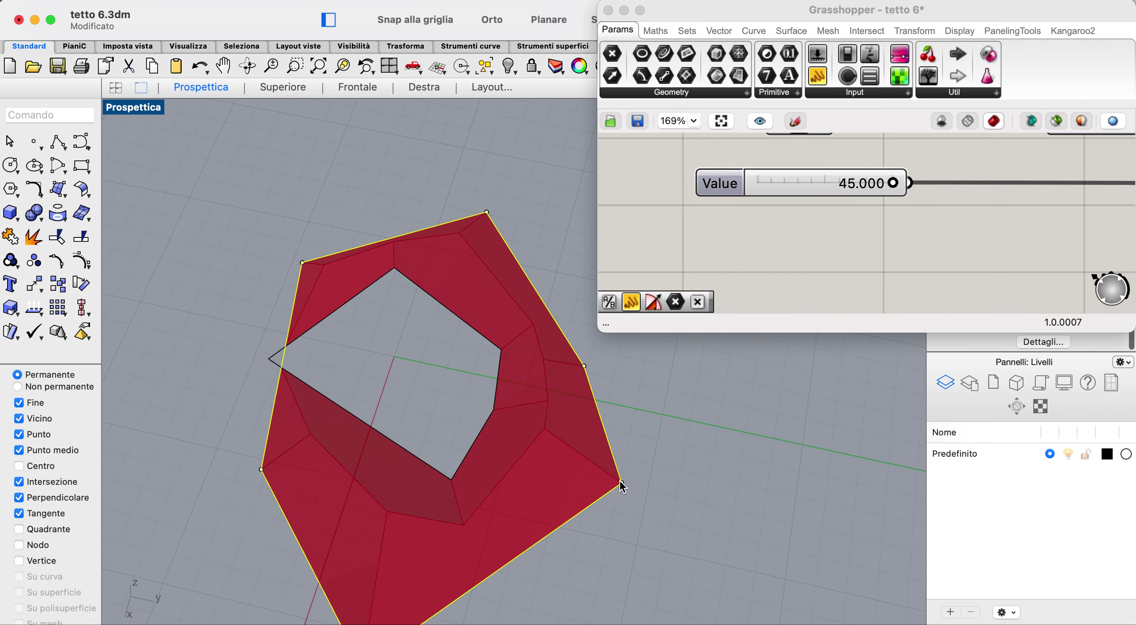
{"action": "left_click_drag", "start_coordinate": [621, 481], "coordinate": [723, 469]}
{"action": "mouse_move", "coordinate": [722, 469]}
{"action": "right_mouse_down"}
{"action": "mouse_move", "coordinate": [612, 467]}
{"action": "mouse_move", "coordinate": [722, 462]}
{"action": "right_mouse_up"}
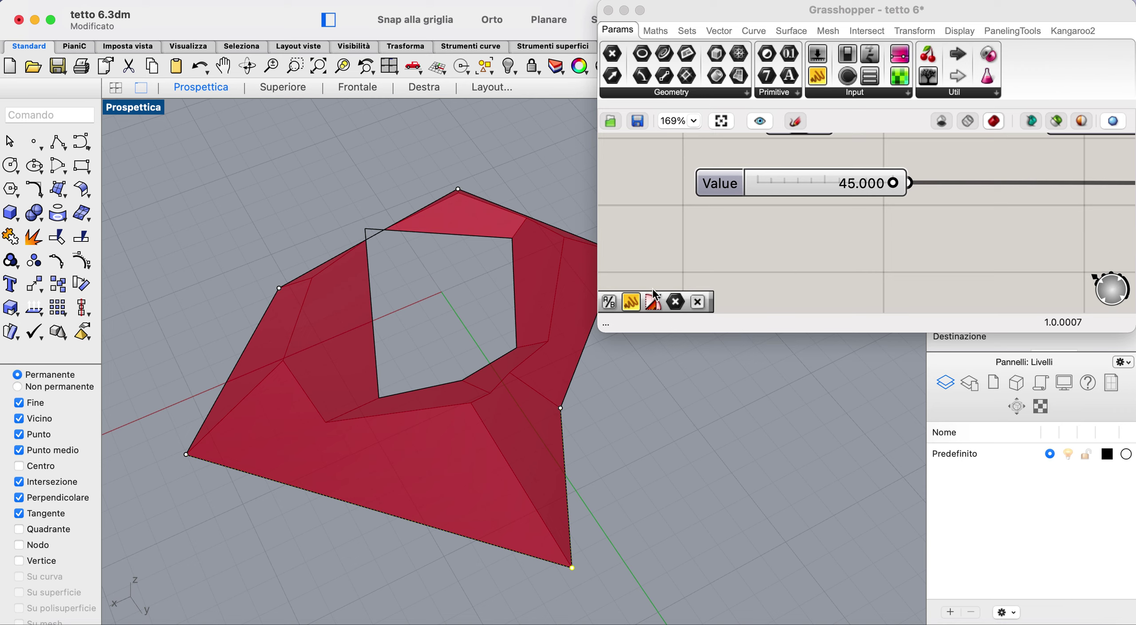
- Select the two control points of the opening's edge crossing the roof outline and move that edge back inside the roof
{"action": "left_click", "coordinate": [373, 228]}
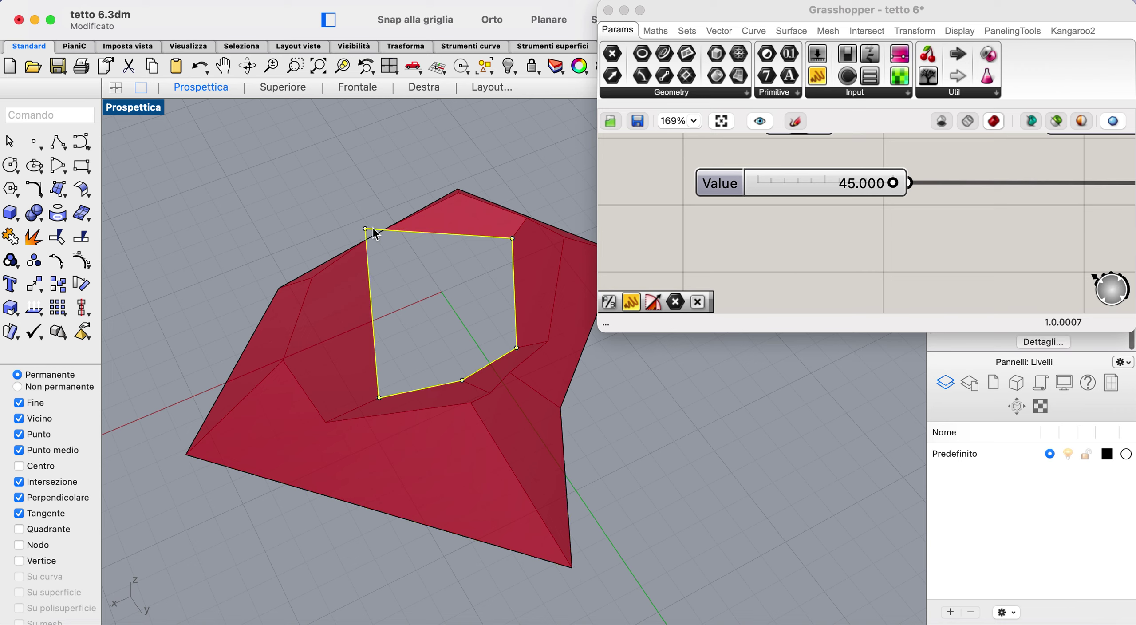
{"action": "left_click", "coordinate": [421, 232]}
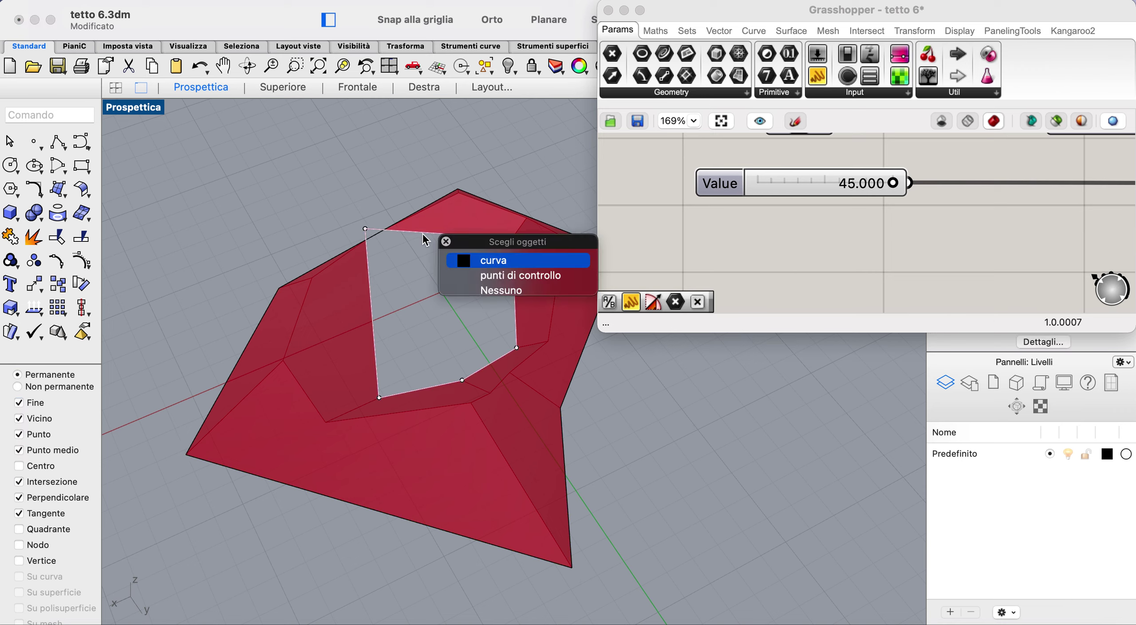
{"action": "left_click", "coordinate": [500, 275]}
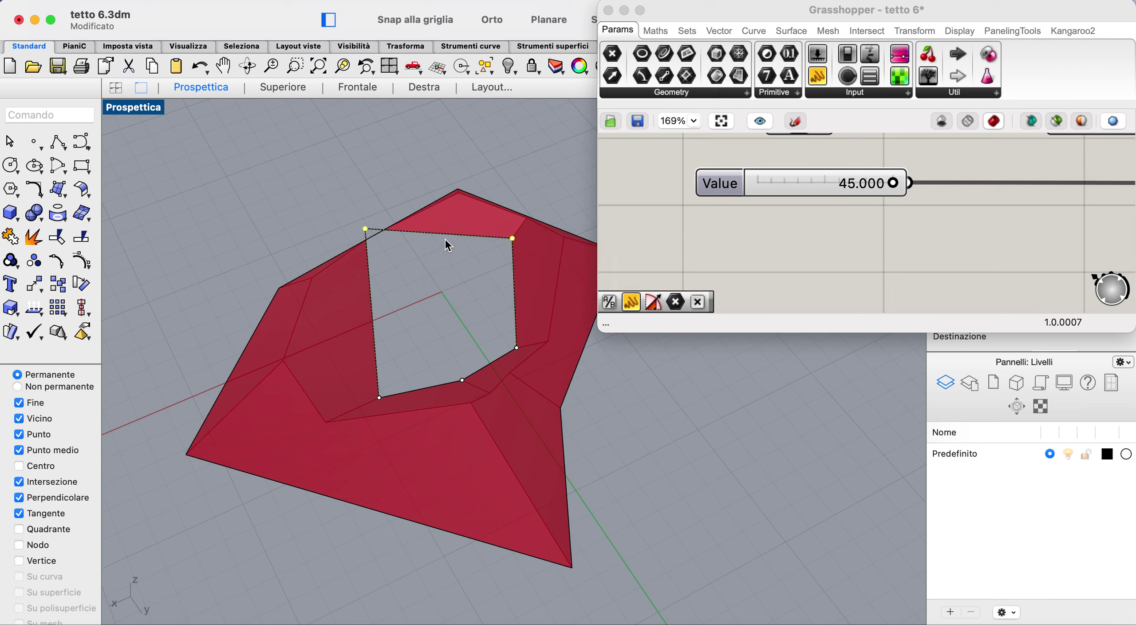
{"action": "left_click_drag", "start_coordinate": [438, 235], "coordinate": [447, 278]}
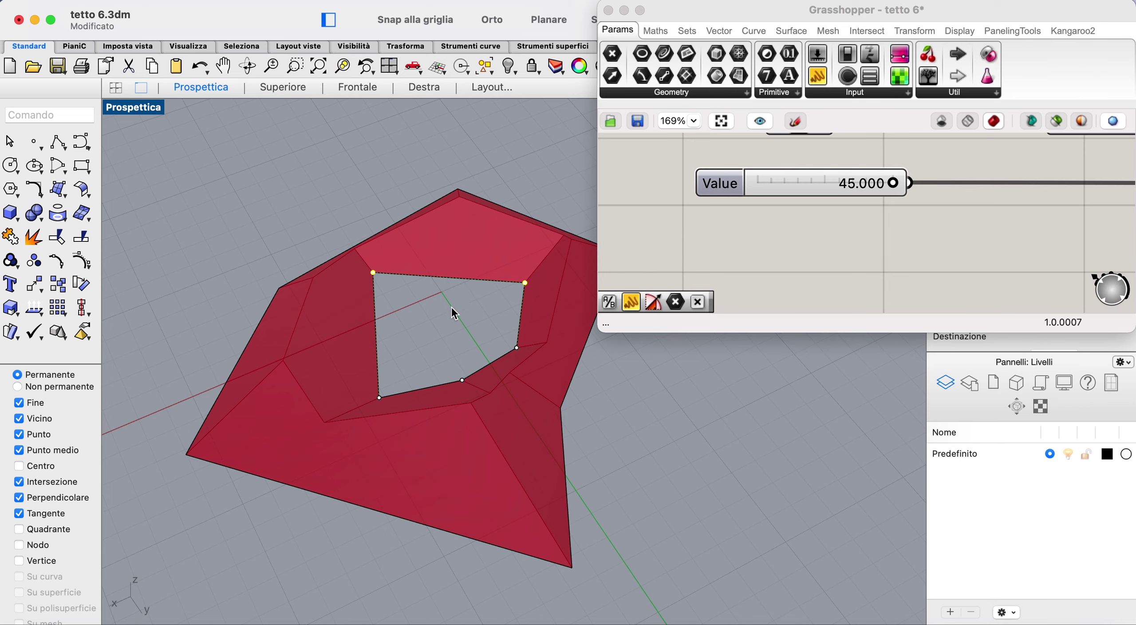
- Show the opening's control points and move the vertex facing the stretched outer corner slightly towards that corner
{"action": "scroll", "coordinate": [450, 307], "scroll_direction": "left", "scroll_amount": 5}
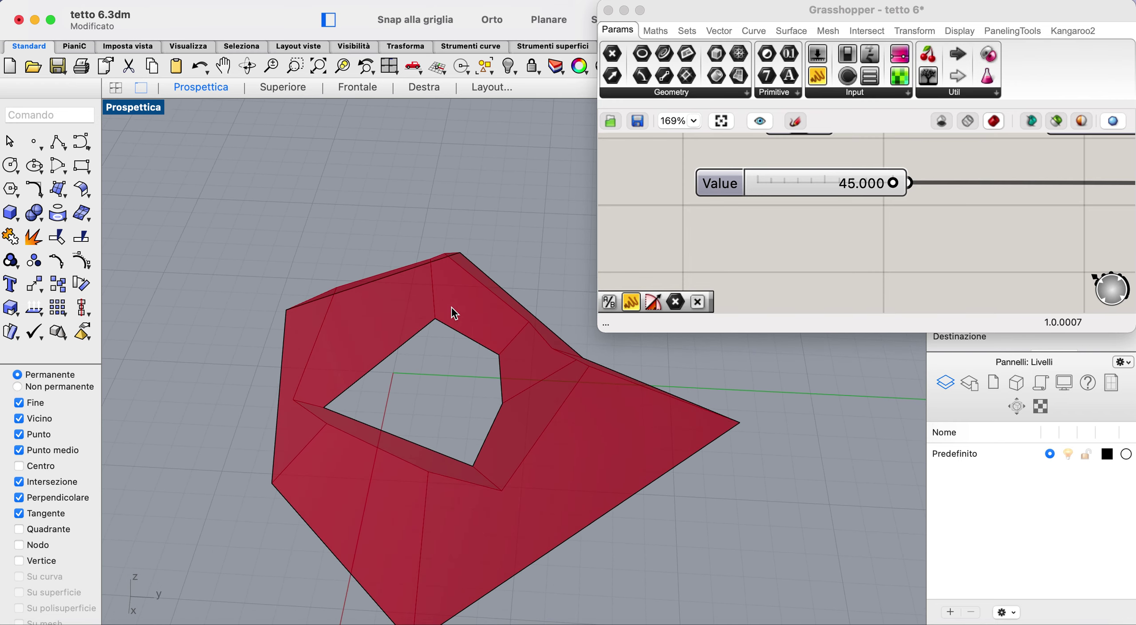
{"action": "left_click", "coordinate": [501, 406]}
{"action": "key", "text": "F10"}
{"action": "left_click_drag", "start_coordinate": [502, 403], "coordinate": [521, 425]}
{"action": "key", "text": "Escape"}
{"action": "key", "text": "Escape"}
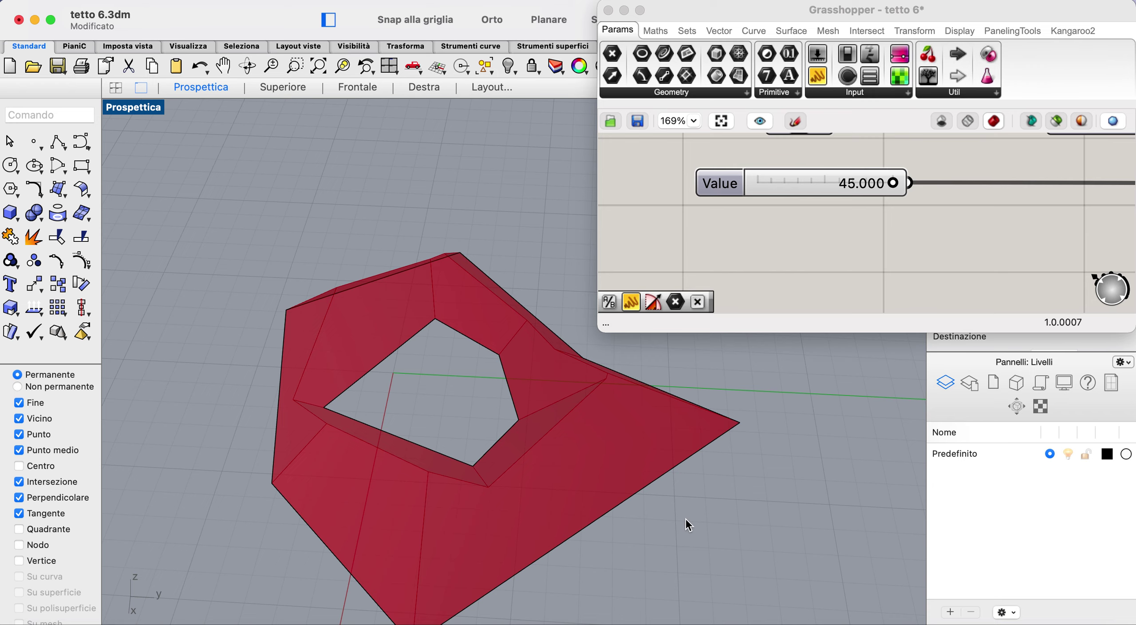
- Move the same opening vertex farther outward, towards the roof's long outer edge
{"action": "scroll", "coordinate": [685, 518], "scroll_direction": "right", "scroll_amount": 5}
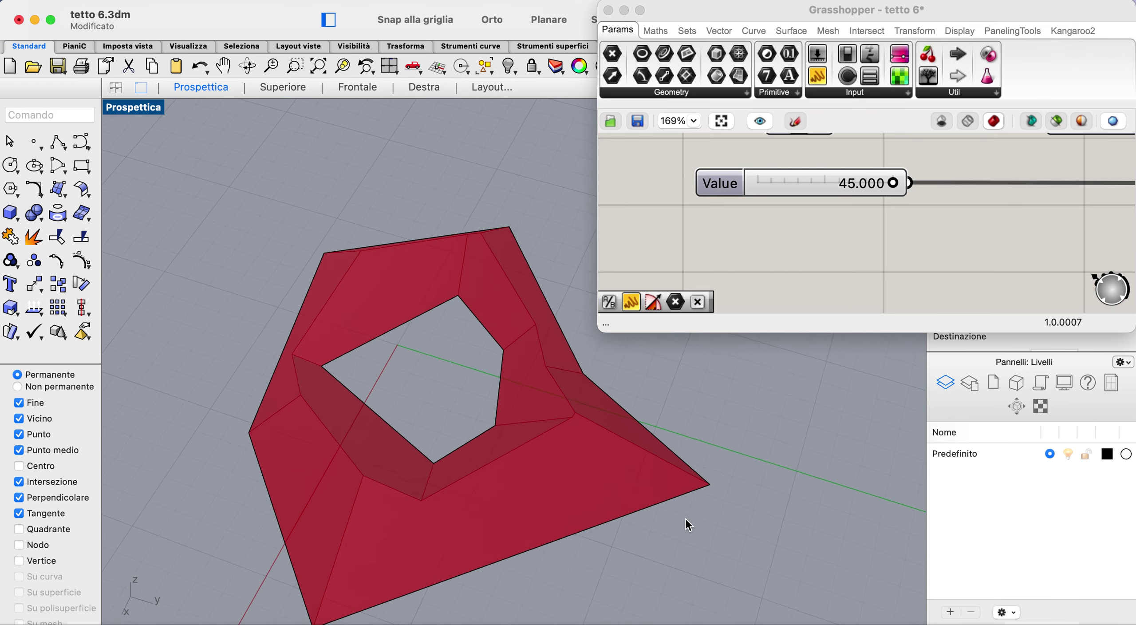
{"action": "left_click", "coordinate": [481, 425]}
{"action": "key", "text": "F10"}
{"action": "left_click_drag", "start_coordinate": [483, 423], "coordinate": [471, 444]}
{"action": "left_click", "coordinate": [569, 539]}
{"action": "key", "text": "Escape"}
{"action": "key", "text": "Escape"}
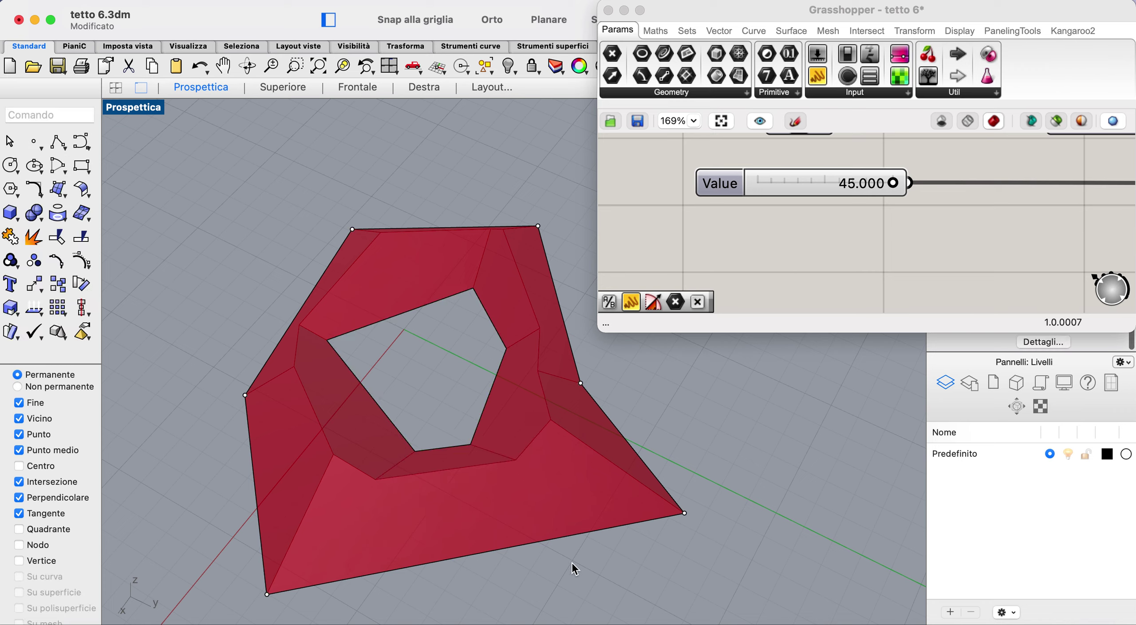
- Insert a knot (Inserisci nodo) near the middle of the roof outline's long edge
{"action": "left_click", "coordinate": [73, 268]}
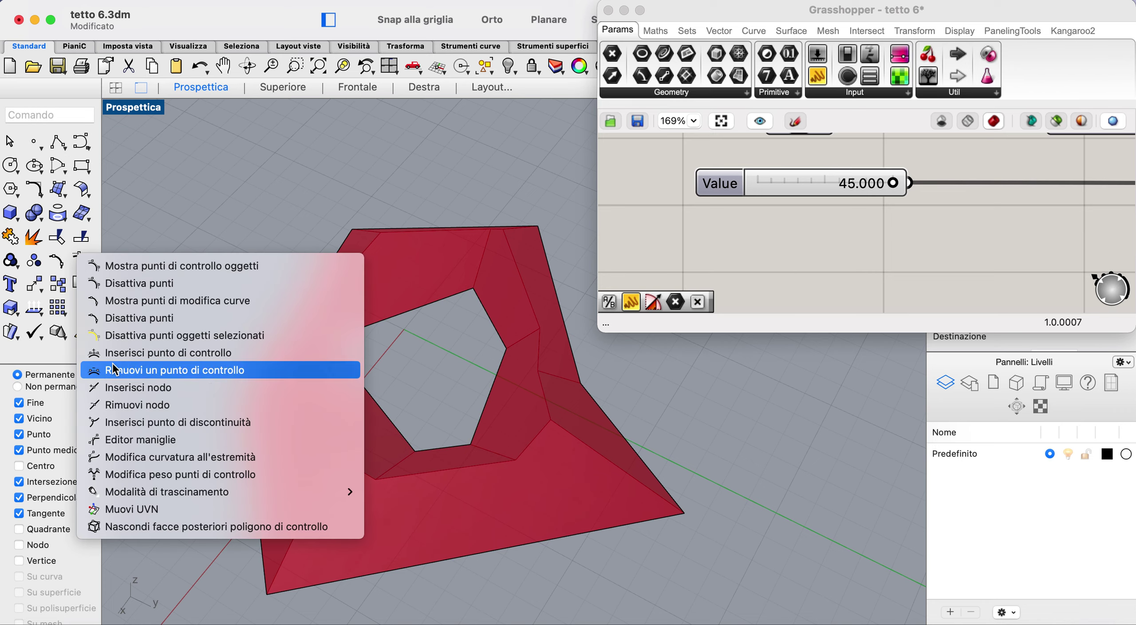
{"action": "left_click", "coordinate": [127, 385]}
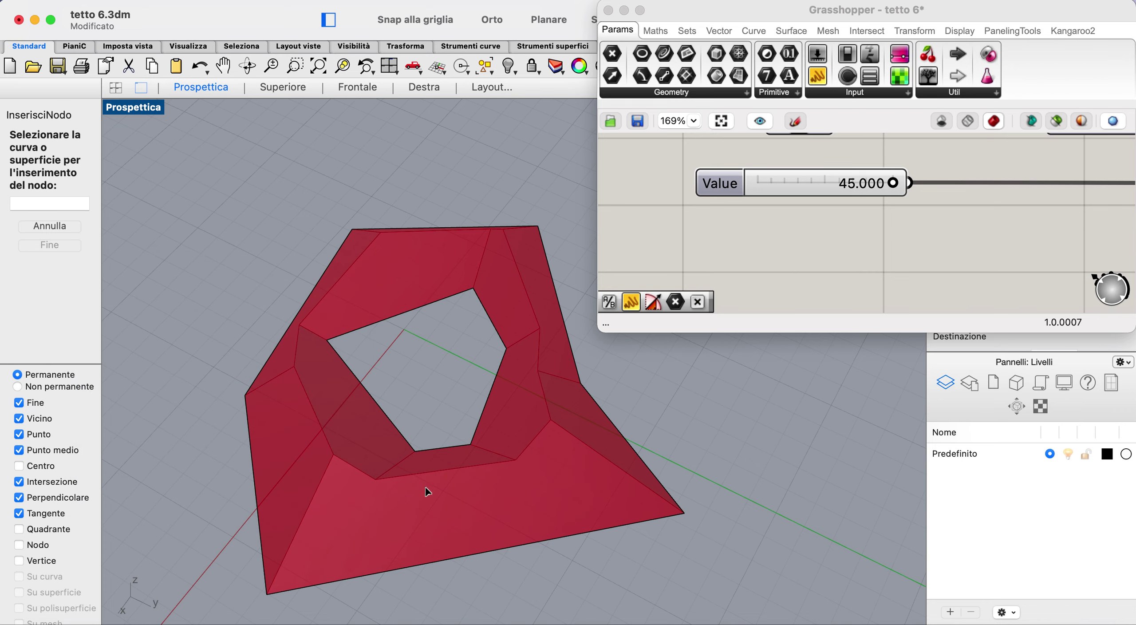
{"action": "left_click", "coordinate": [488, 549]}
{"action": "left_click", "coordinate": [484, 550]}
{"action": "key", "text": "Return"}
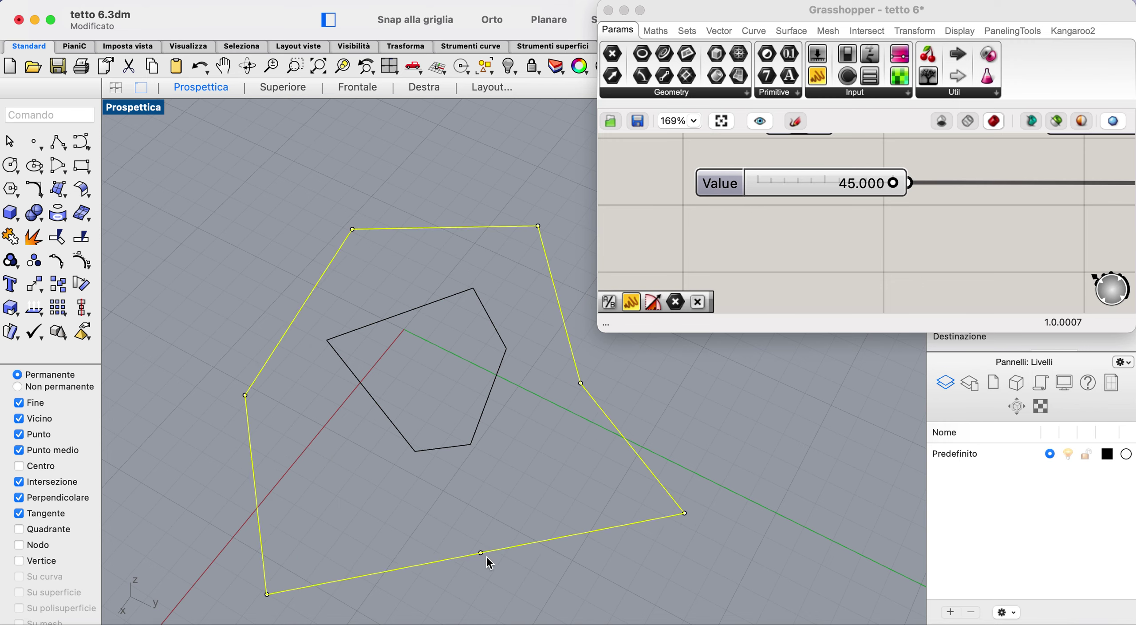
- Move the inserted point inward towards the opening so the long outer edge becomes concave
{"action": "left_click", "coordinate": [481, 552]}
{"action": "left_click_drag", "start_coordinate": [480, 552], "coordinate": [485, 523]}
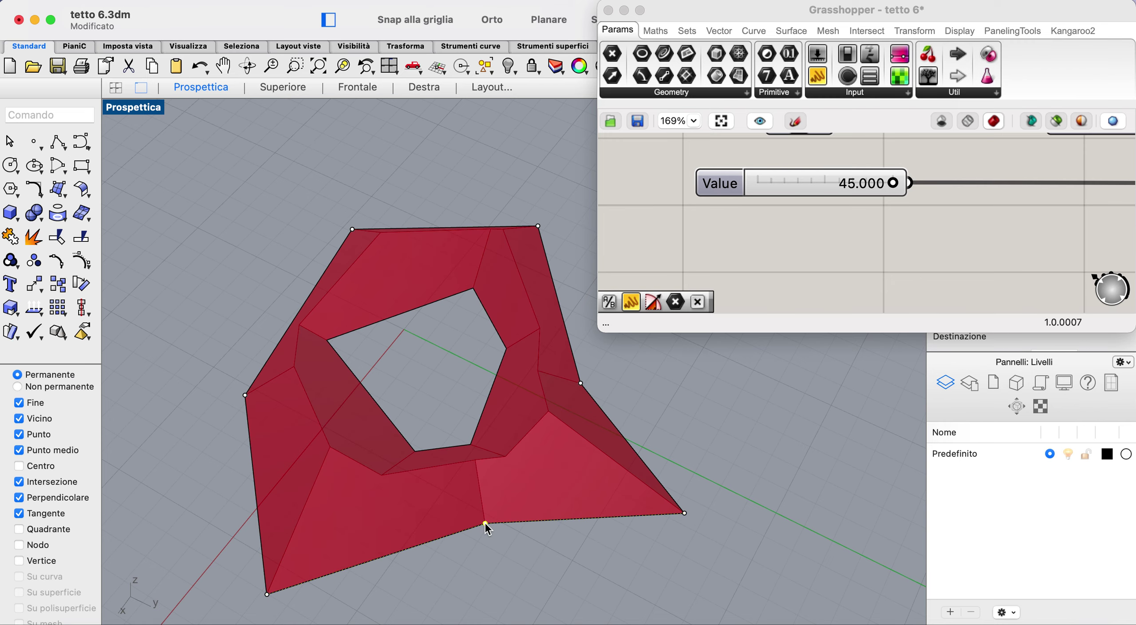
{"action": "key", "text": "Escape"}
- Inspect the reshaped roof from another angle and set the Value slider to 0.000
{"action": "right_click_drag", "start_coordinate": [515, 551], "coordinate": [515, 551]}
{"action": "scroll", "coordinate": [515, 551], "scroll_direction": "right", "scroll_amount": 10}
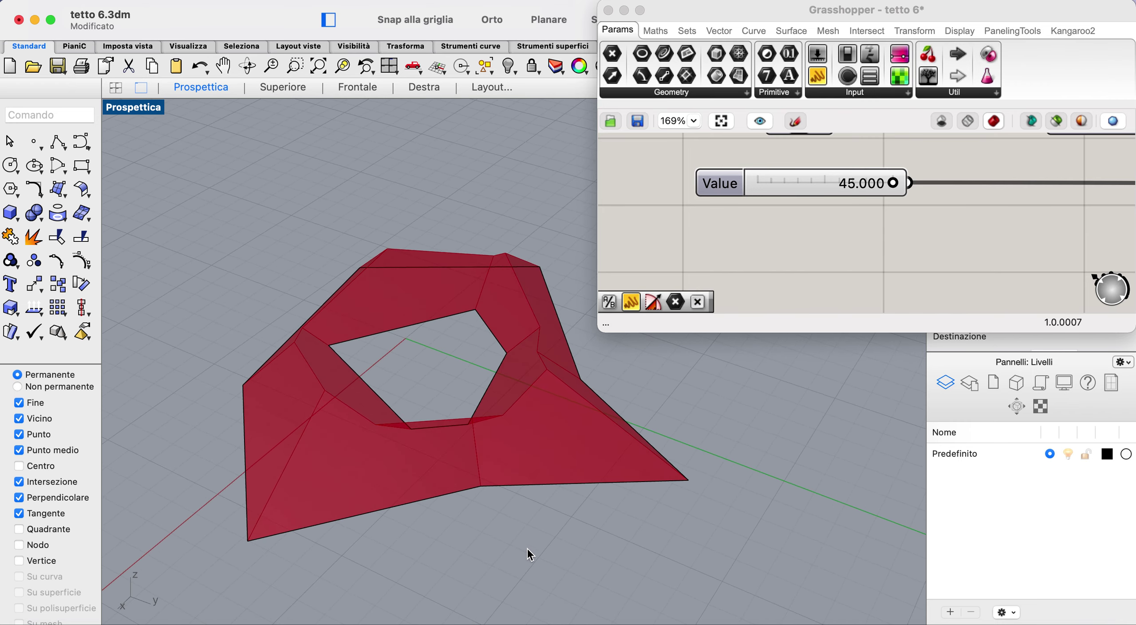
{"action": "scroll", "coordinate": [530, 553], "scroll_direction": "right", "scroll_amount": 10}
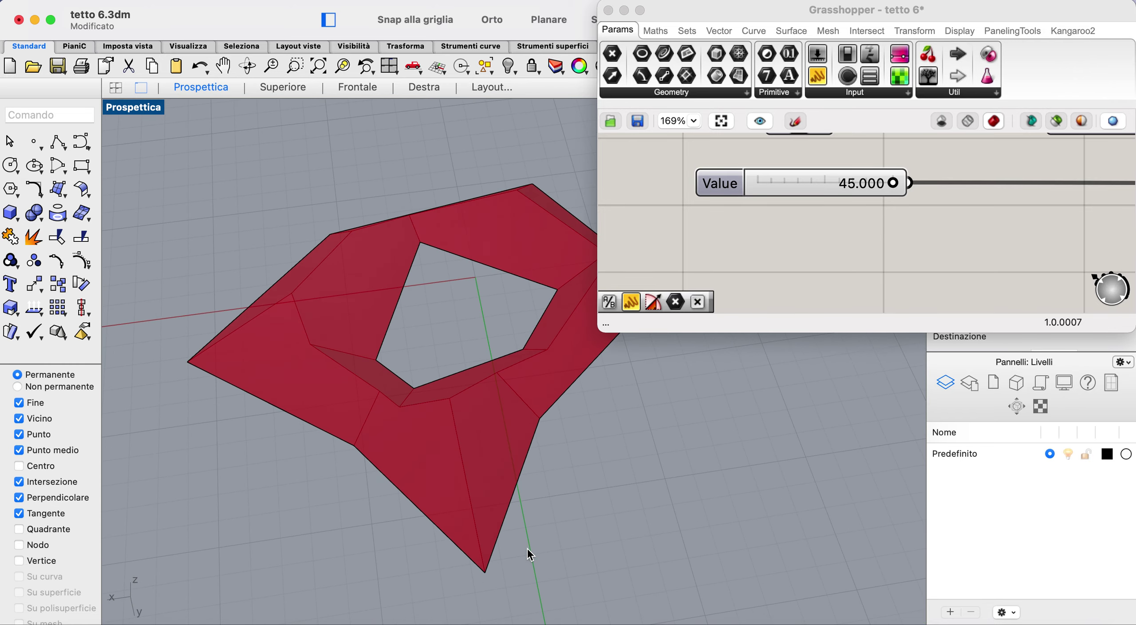
{"action": "left_click", "coordinate": [866, 236]}
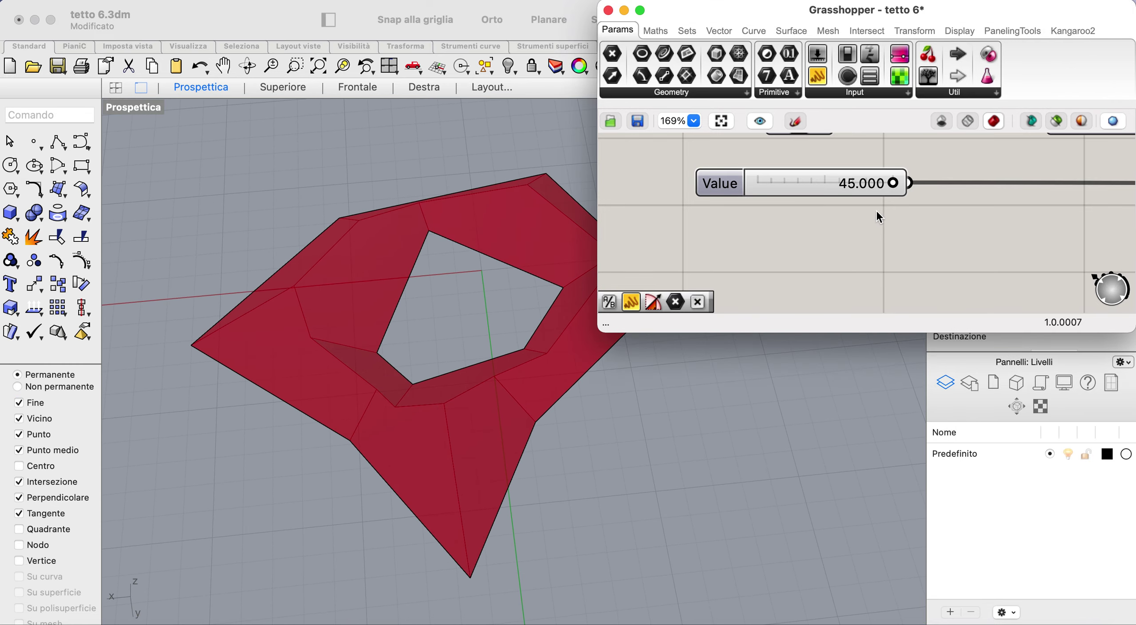
{"action": "left_click_drag", "start_coordinate": [895, 183], "coordinate": [761, 190]}
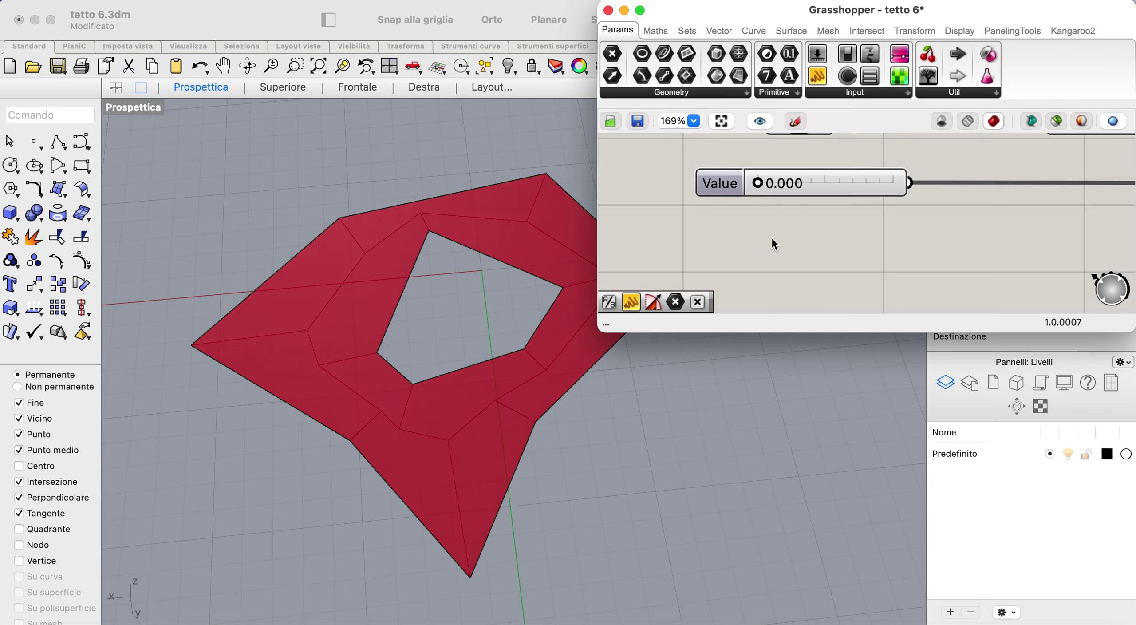
- Bake the roof geometry from the last component of the Grasshopper definition into the Rhino model
{"action": "scroll", "coordinate": [772, 239], "scroll_direction": "down", "scroll_amount": 6}
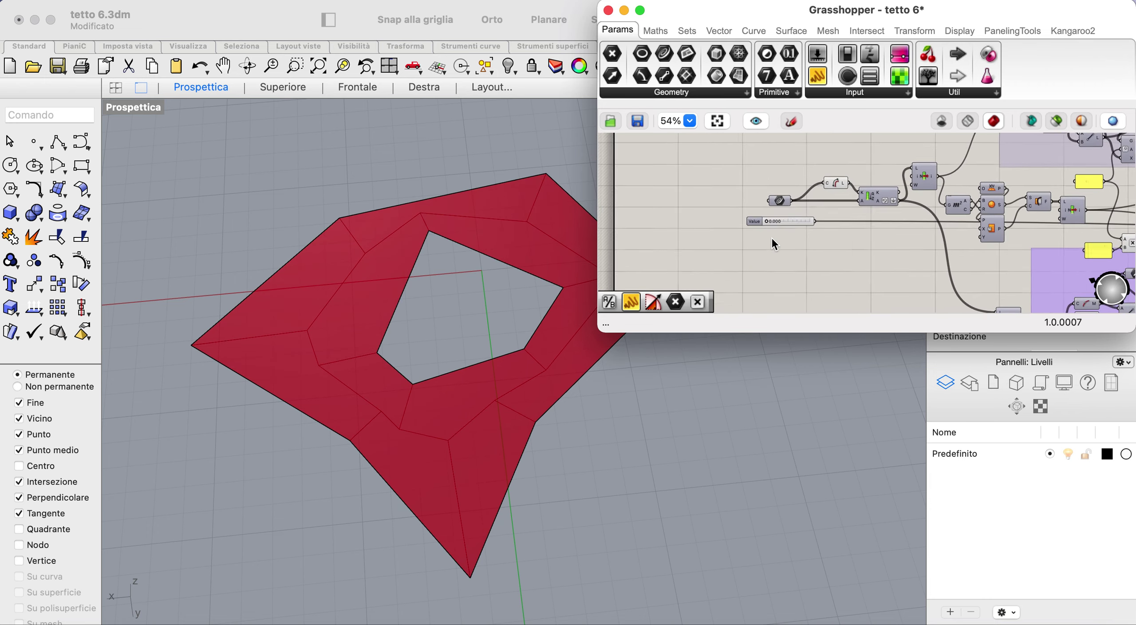
{"action": "scroll", "coordinate": [772, 239], "scroll_direction": "down", "scroll_amount": 4}
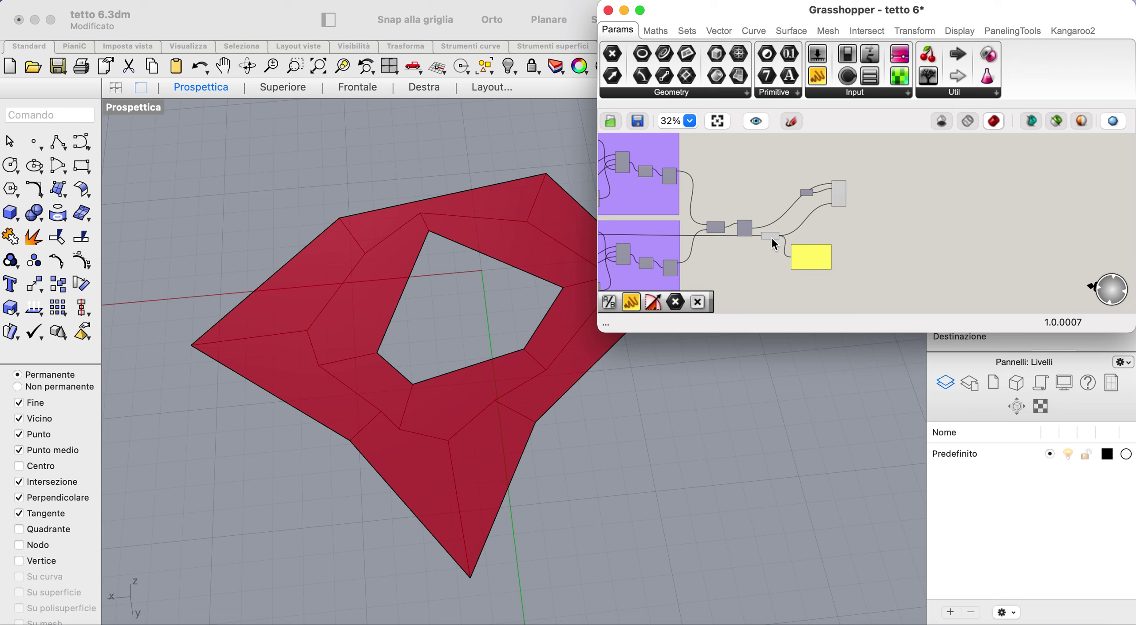
{"action": "right_click", "coordinate": [838, 190]}
{"action": "left_click", "coordinate": [884, 254]}
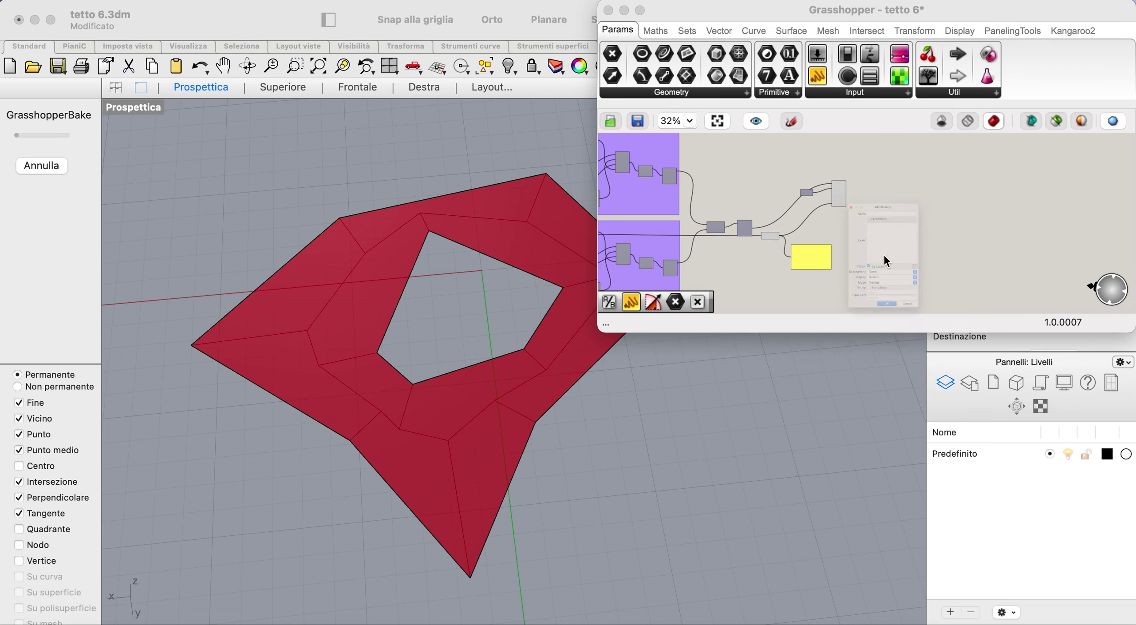
{"action": "left_click", "coordinate": [887, 406]}
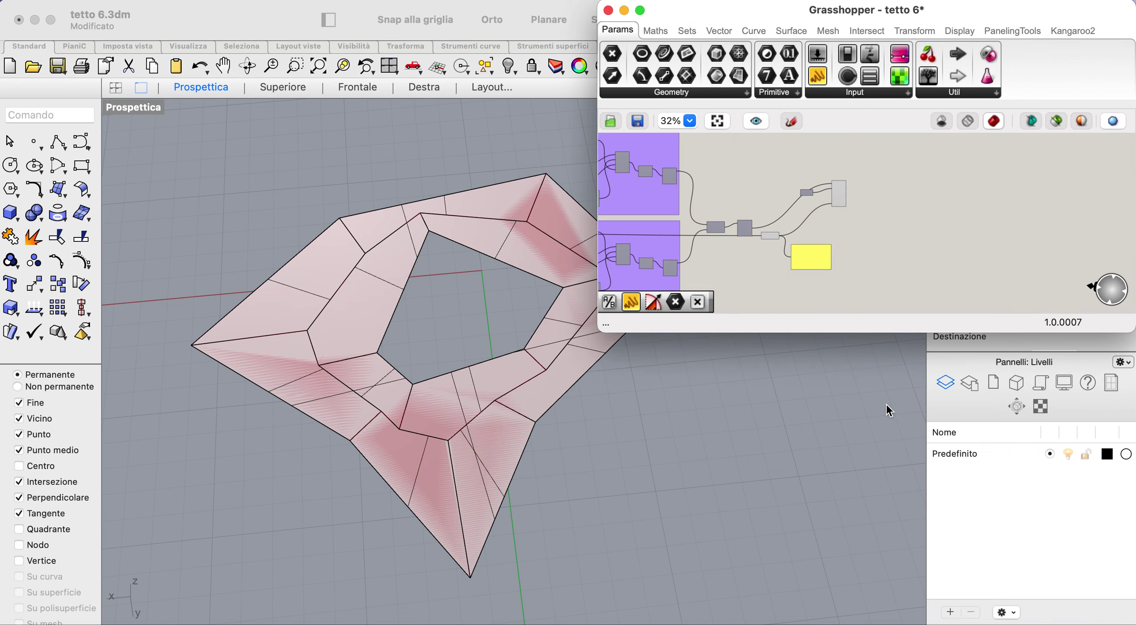
- Select the baked roof and move it well clear of the red parametric preview
{"action": "left_click", "coordinate": [489, 429]}
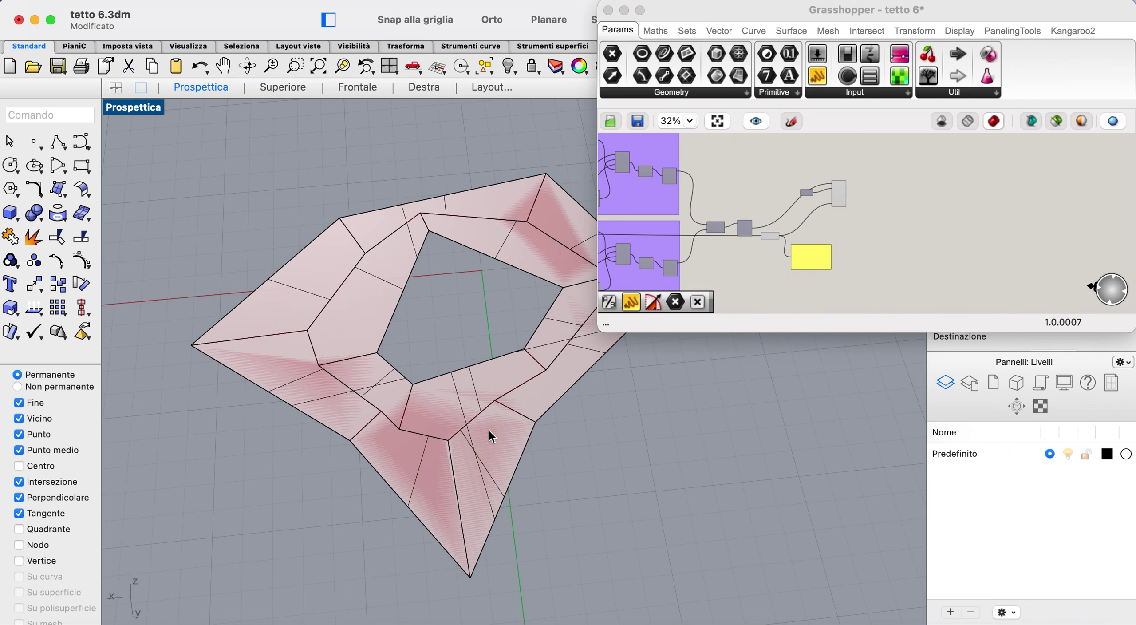
{"action": "left_click", "coordinate": [467, 416]}
{"action": "left_click_drag", "start_coordinate": [460, 426], "coordinate": [724, 441]}
{"action": "scroll", "coordinate": [724, 442], "scroll_direction": "right", "scroll_amount": 1}
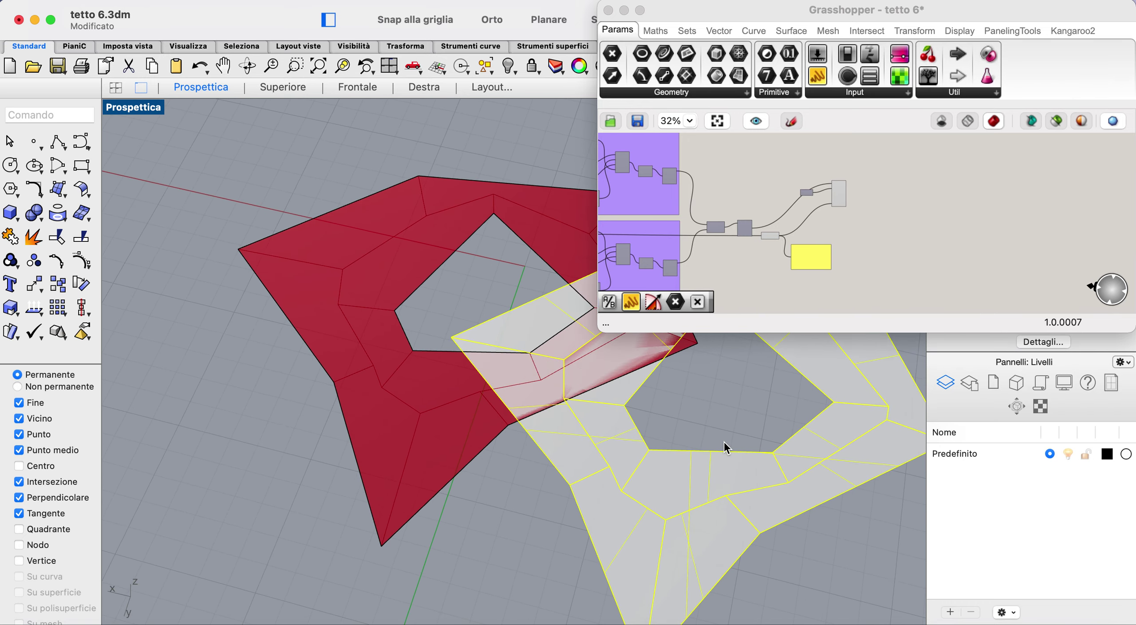
{"action": "scroll", "coordinate": [724, 441], "scroll_direction": "right", "scroll_amount": 8, "text": "shift"}
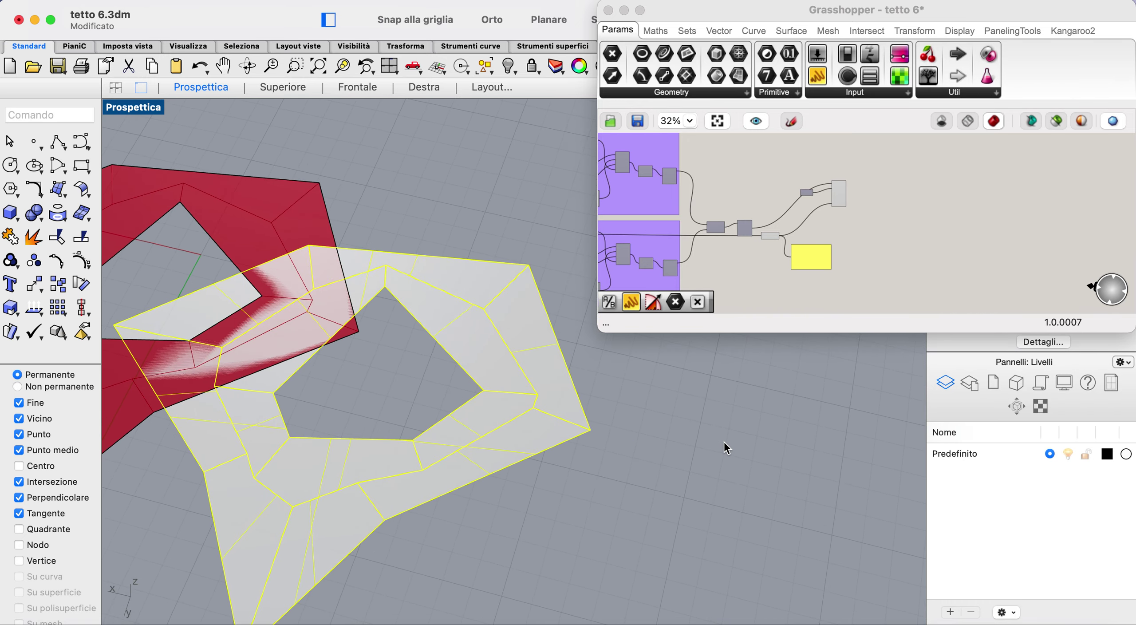
{"action": "left_click_drag", "start_coordinate": [526, 425], "coordinate": [798, 417]}
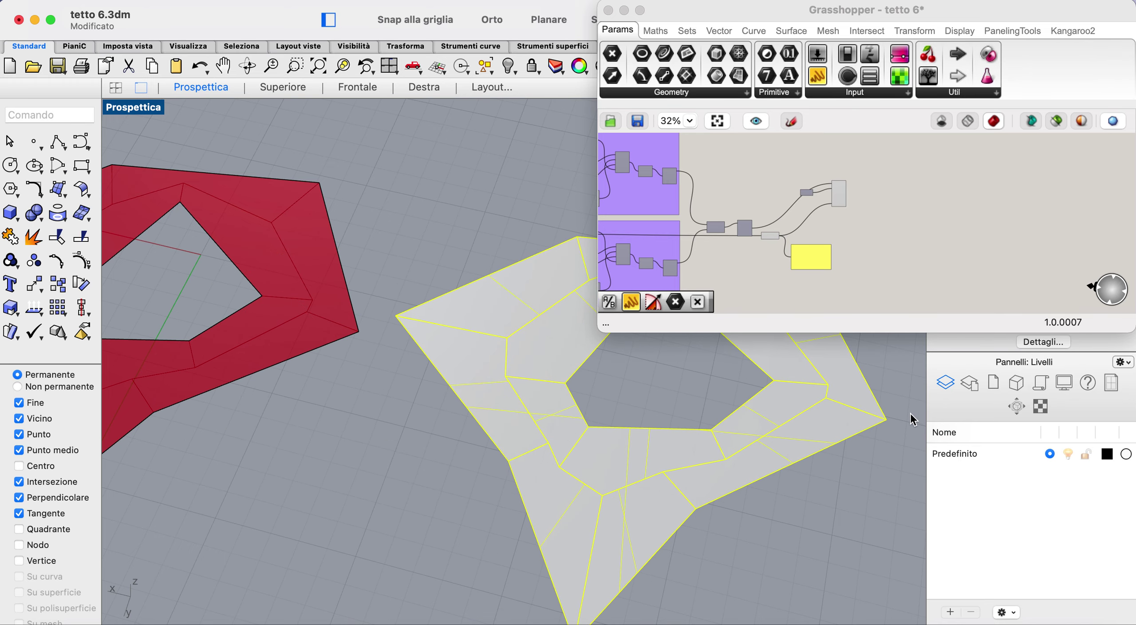
- Turn off isocurve display (Mostra isocurve) for the baked roof and deselect it
{"action": "left_click_drag", "start_coordinate": [983, 17], "coordinate": [307, 17]}
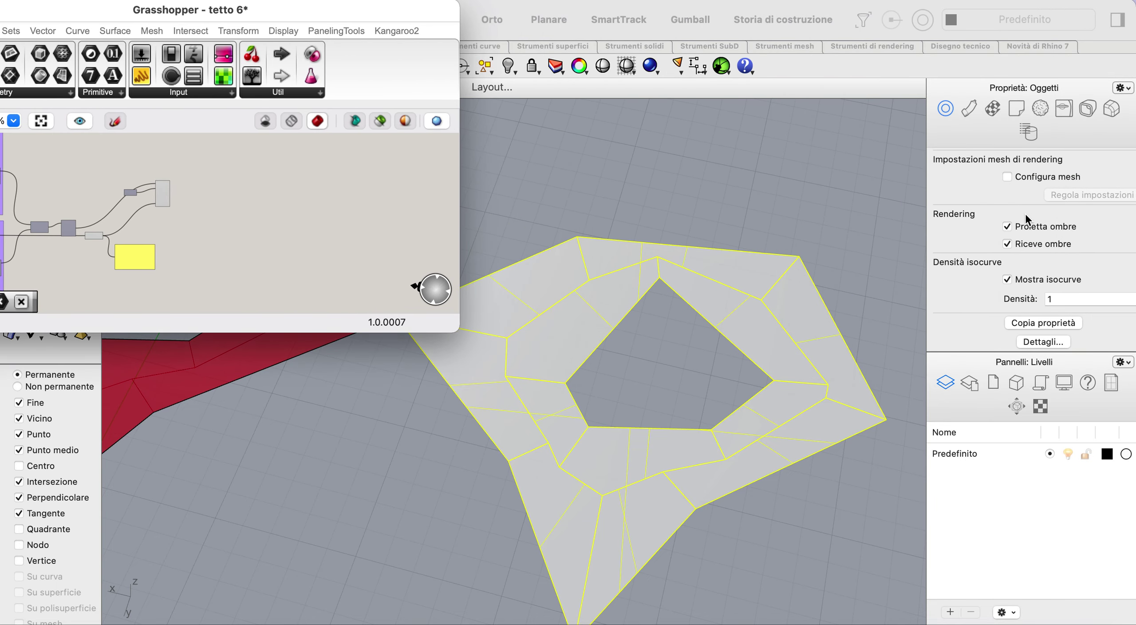
{"action": "left_click", "coordinate": [1007, 278]}
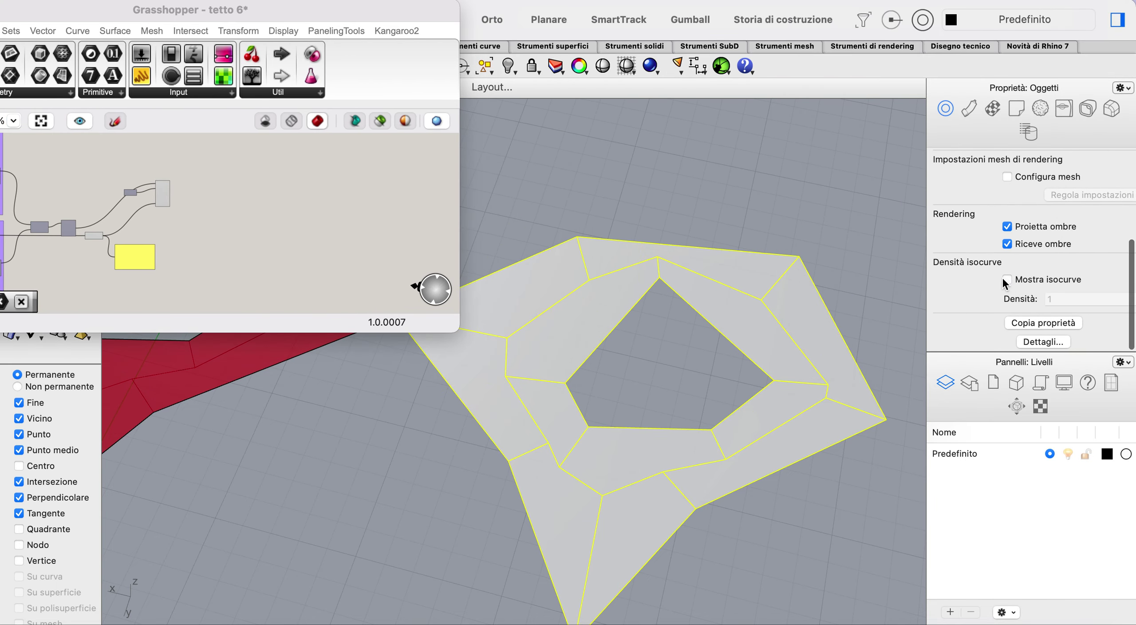
{"action": "left_click", "coordinate": [868, 288]}
{"action": "scroll", "coordinate": [868, 287], "scroll_direction": "up", "scroll_amount": 3}
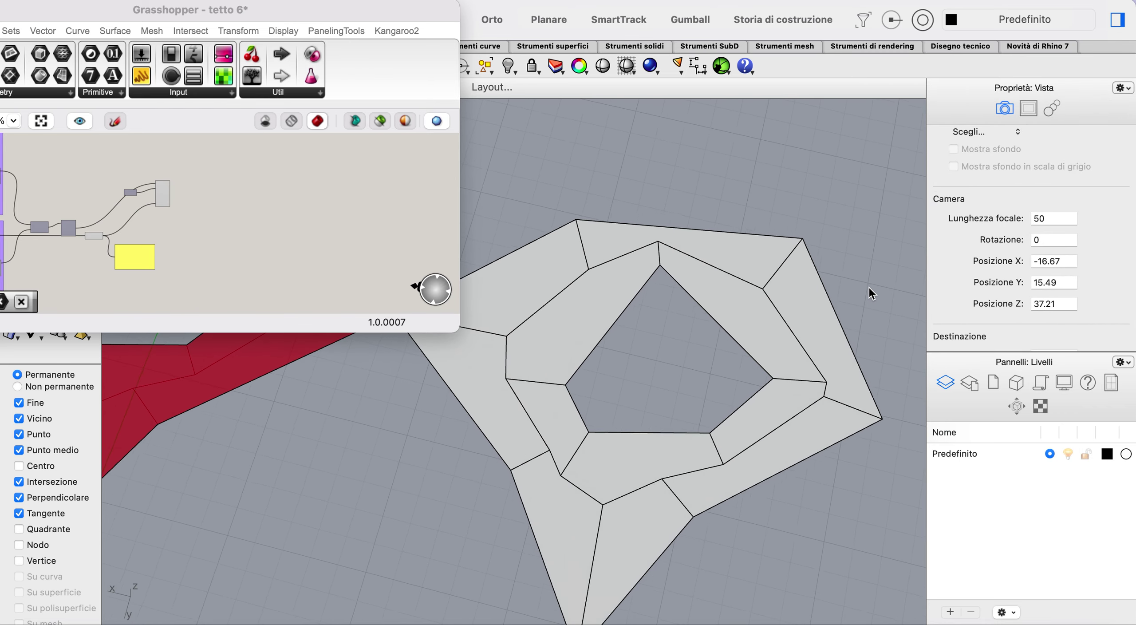
- Switch to the four-viewport layout and examine the baked roof's edge layout closely in the Superiore view
{"action": "scroll", "coordinate": [869, 287], "scroll_direction": "down", "scroll_amount": 5}
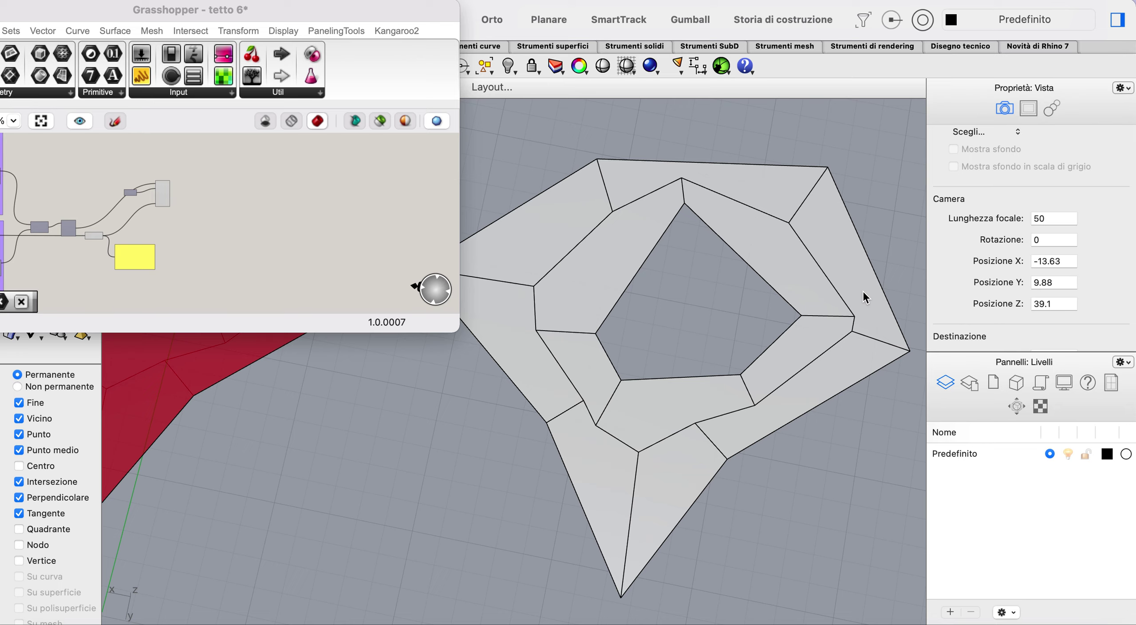
{"action": "scroll", "coordinate": [863, 291], "scroll_direction": "down", "scroll_amount": 4}
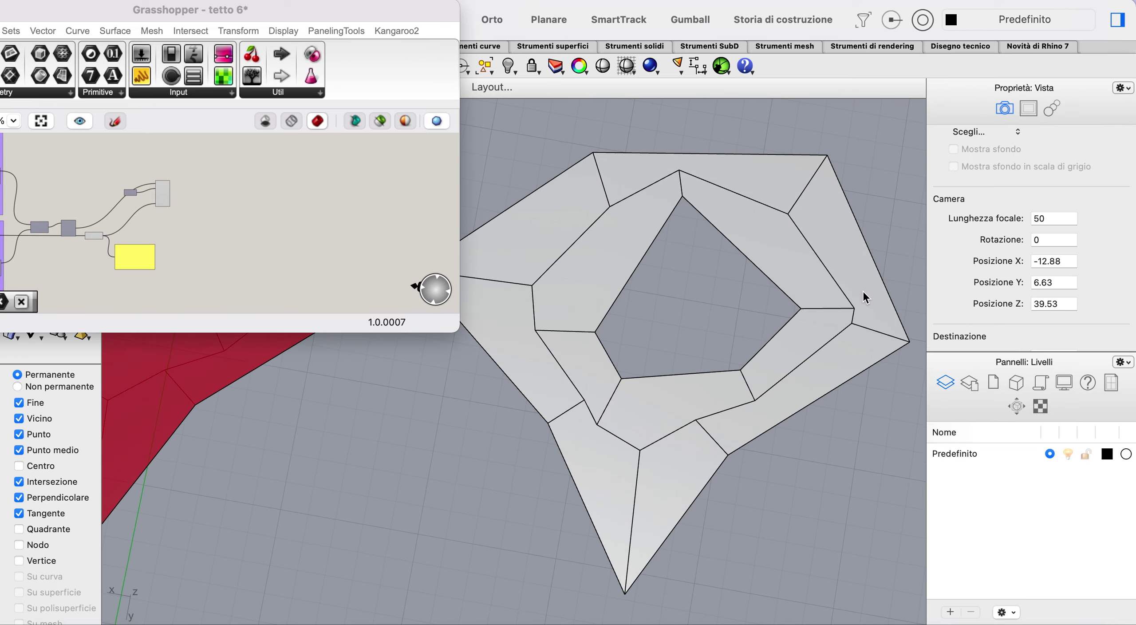
{"action": "left_click_drag", "start_coordinate": [329, 13], "coordinate": [1009, 371]}
{"action": "left_click", "coordinate": [150, 106]}
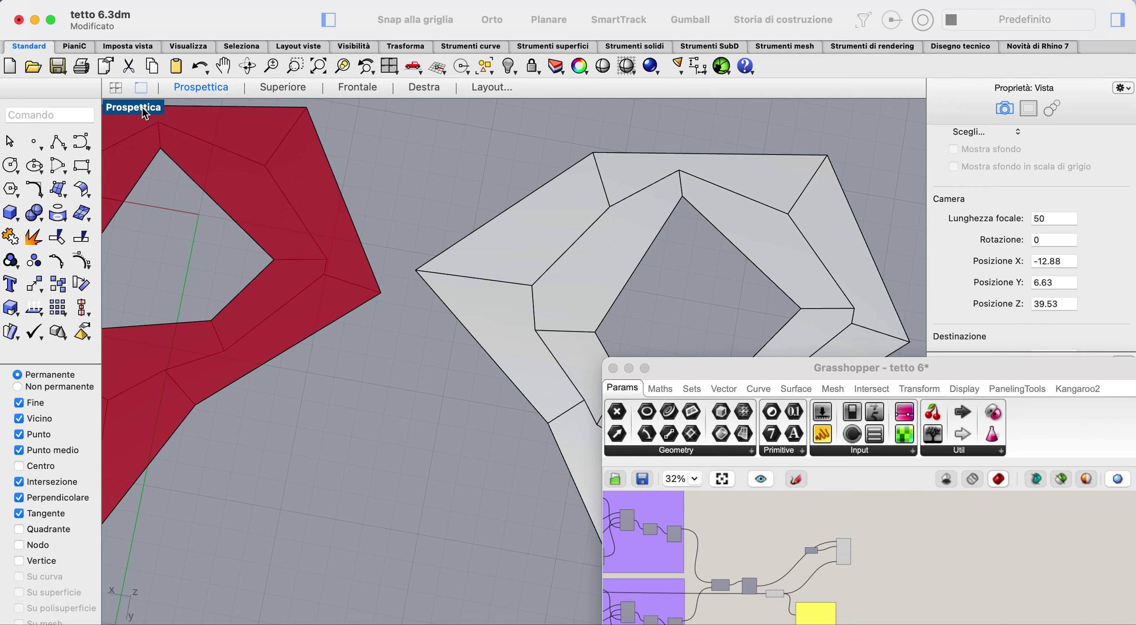
{"action": "double_click", "coordinate": [147, 108]}
{"action": "left_click", "coordinate": [271, 300]}
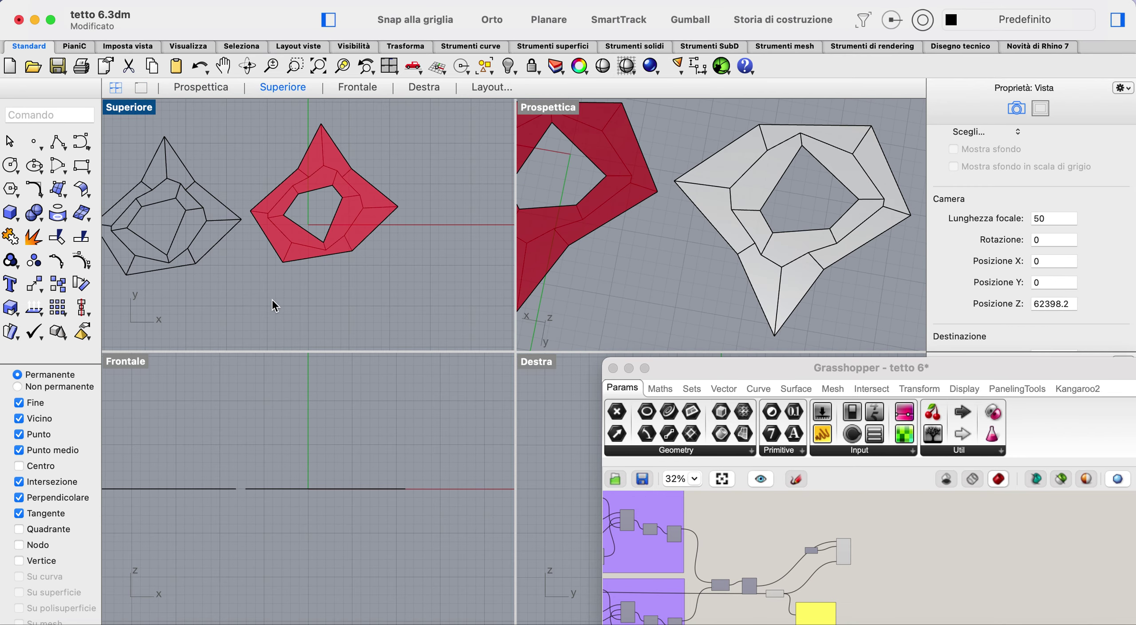
{"action": "key", "text": "Left"}
{"action": "key", "text": "Left"}
{"action": "key", "text": "Left"}
{"action": "key", "text": "Left"}
{"action": "key", "text": "Left"}
{"action": "key", "text": "Left"}
{"action": "scroll", "coordinate": [220, 239], "scroll_direction": "up", "scroll_amount": 6}
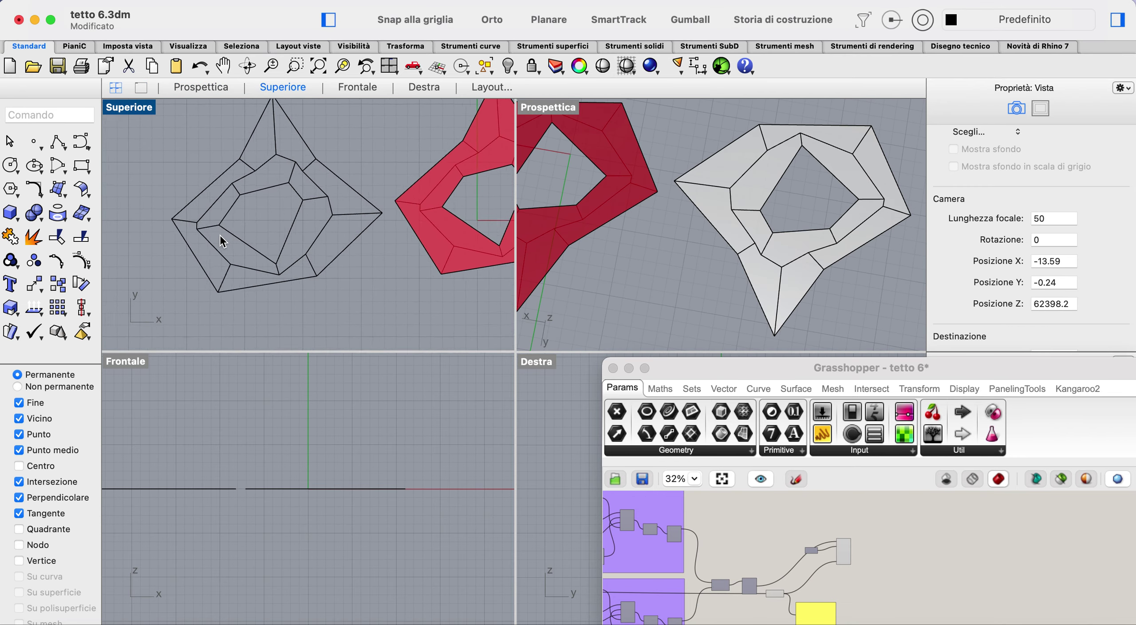
{"action": "scroll", "coordinate": [220, 235], "scroll_direction": "up", "scroll_amount": 3}
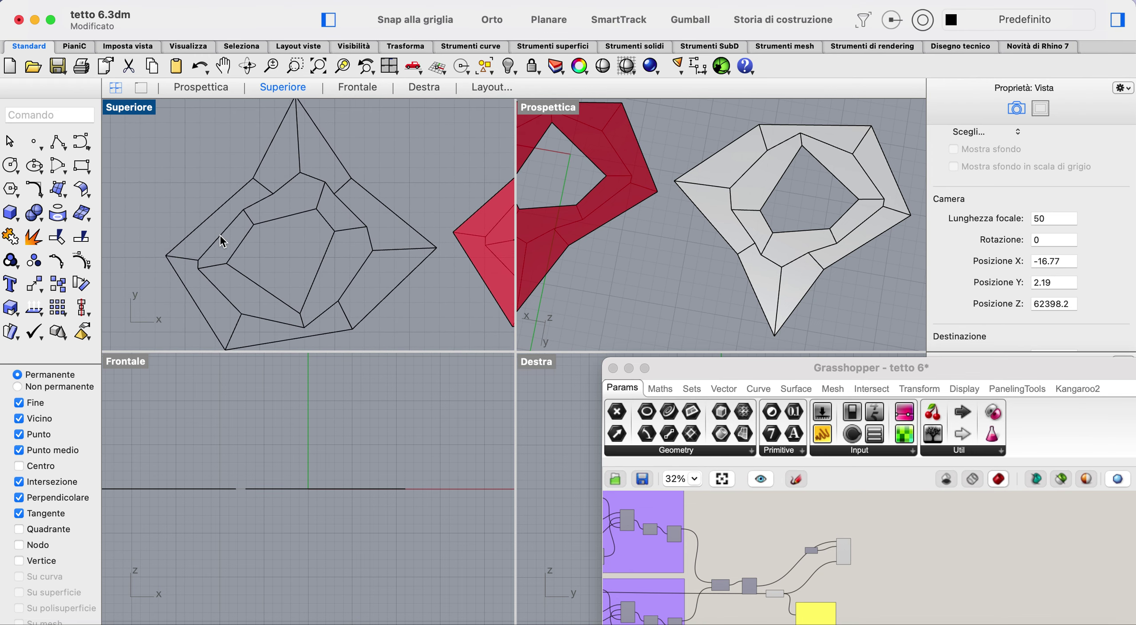
- Maximize the Prospettica view and delete the baked roof copy
{"action": "double_click", "coordinate": [542, 109]}
{"action": "right_click_drag", "start_coordinate": [516, 259], "coordinate": [517, 261]}
{"action": "left_click", "coordinate": [541, 297]}
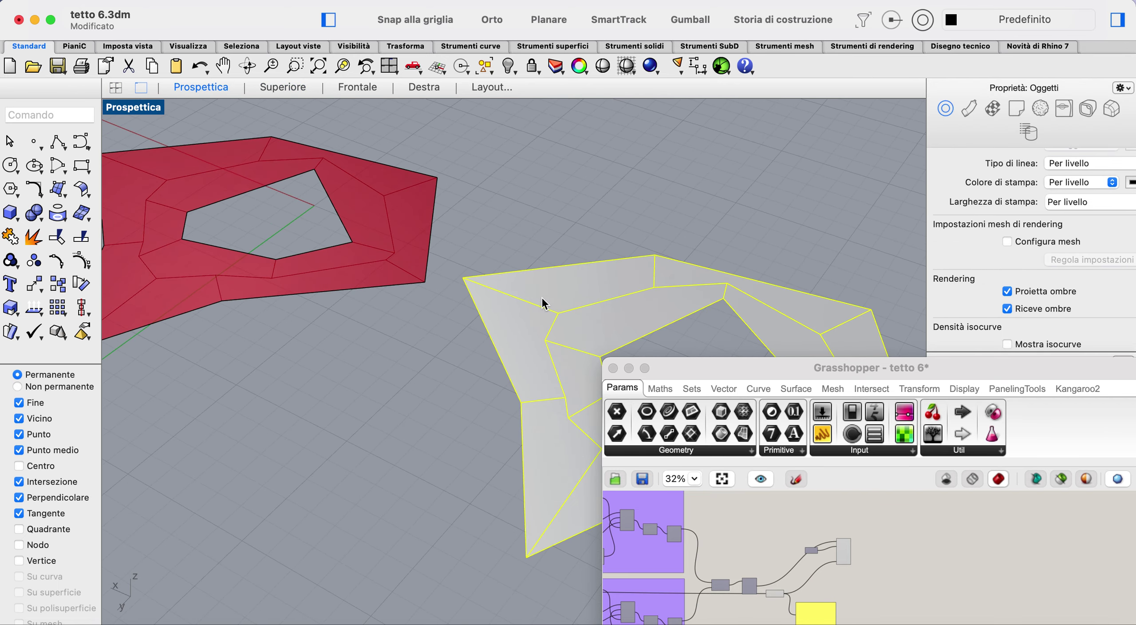
{"action": "key", "text": "Delete"}
- Uncover the left part of the definition and raise the roof's Value slider to 45.000
{"action": "left_click_drag", "start_coordinate": [712, 364], "coordinate": [675, 8]}
{"action": "scroll", "coordinate": [663, 170], "scroll_direction": "left", "scroll_amount": 15}
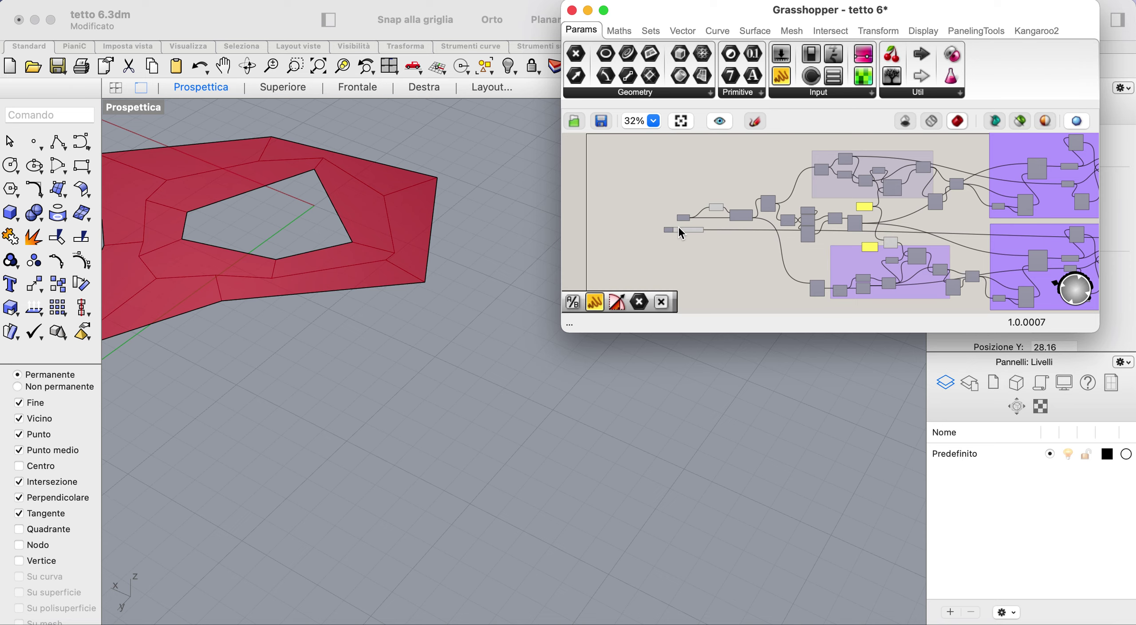
{"action": "scroll", "coordinate": [678, 226], "scroll_direction": "up", "scroll_amount": 8}
{"action": "left_click_drag", "start_coordinate": [663, 239], "coordinate": [806, 316]}
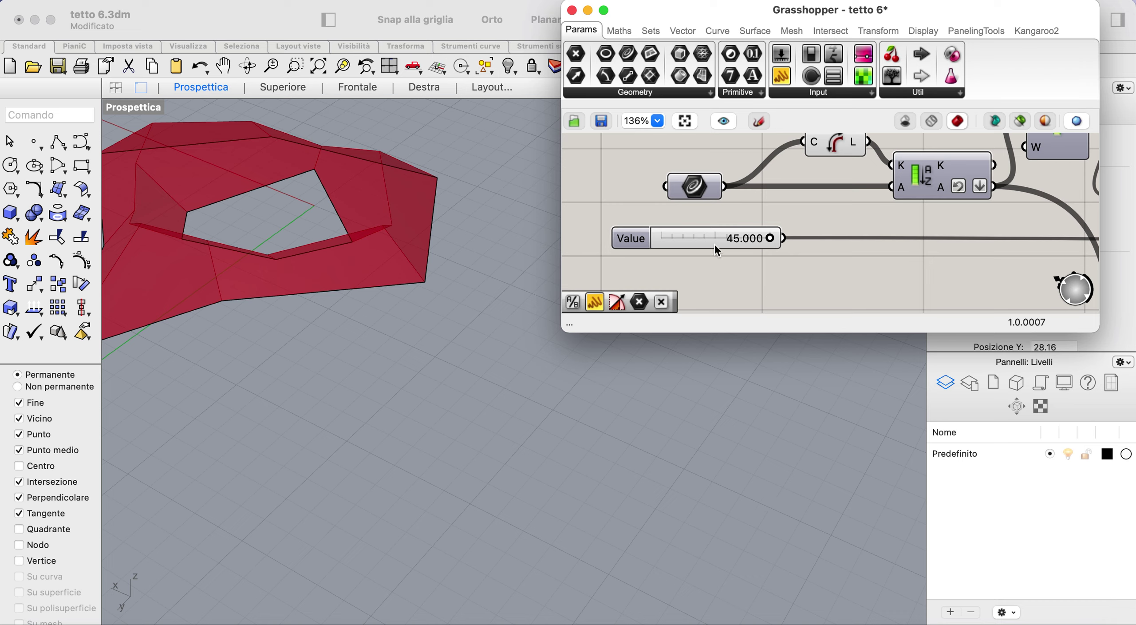
- Bake the Scale NU component's roof geometry and move the baked copy off the red parametric preview
{"action": "scroll", "coordinate": [715, 247], "scroll_direction": "down", "scroll_amount": 10}
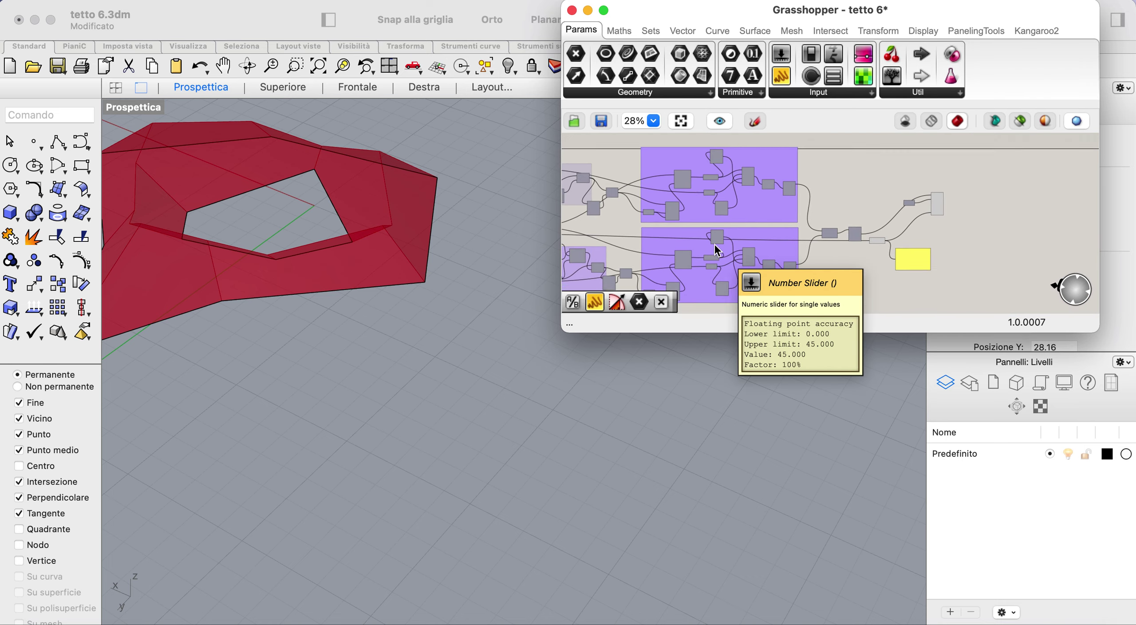
{"action": "scroll", "coordinate": [713, 243], "scroll_direction": "right", "scroll_amount": 5}
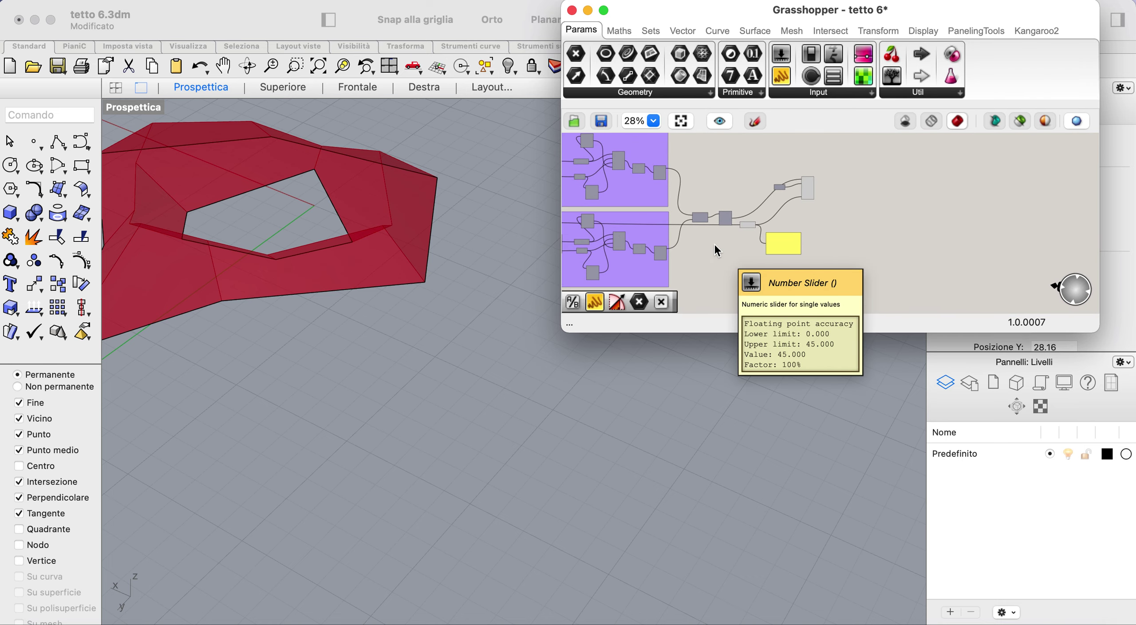
{"action": "right_click", "coordinate": [808, 191]}
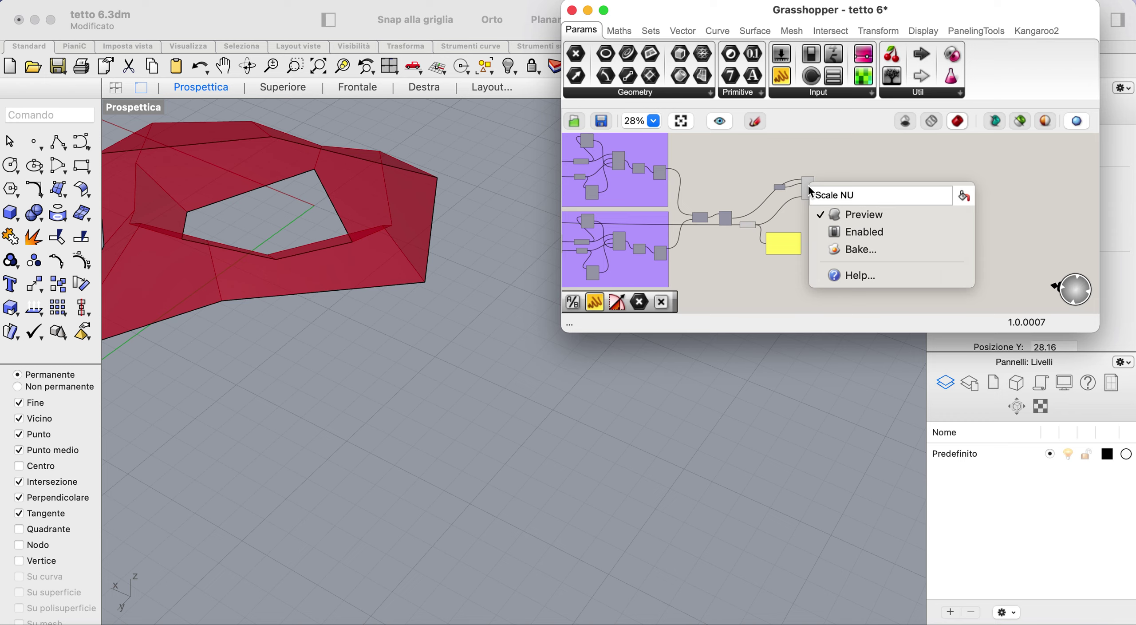
{"action": "left_click", "coordinate": [862, 250]}
{"action": "left_click", "coordinate": [860, 399]}
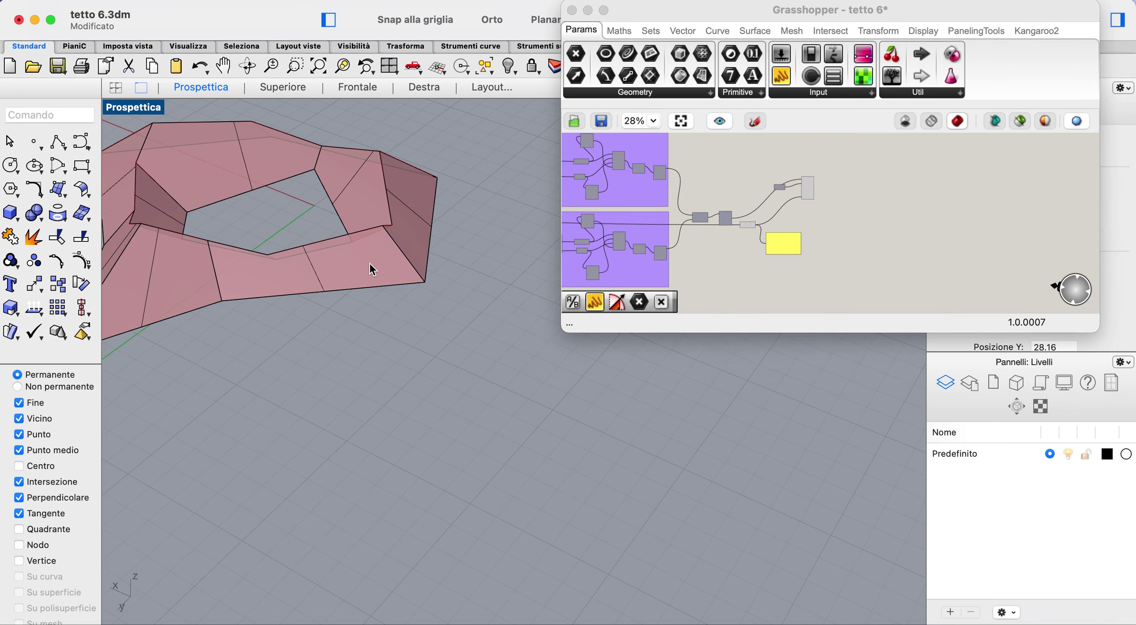
{"action": "left_click_drag", "start_coordinate": [362, 257], "coordinate": [459, 306]}
{"action": "right_click_drag", "start_coordinate": [462, 309], "coordinate": [410, 306]}
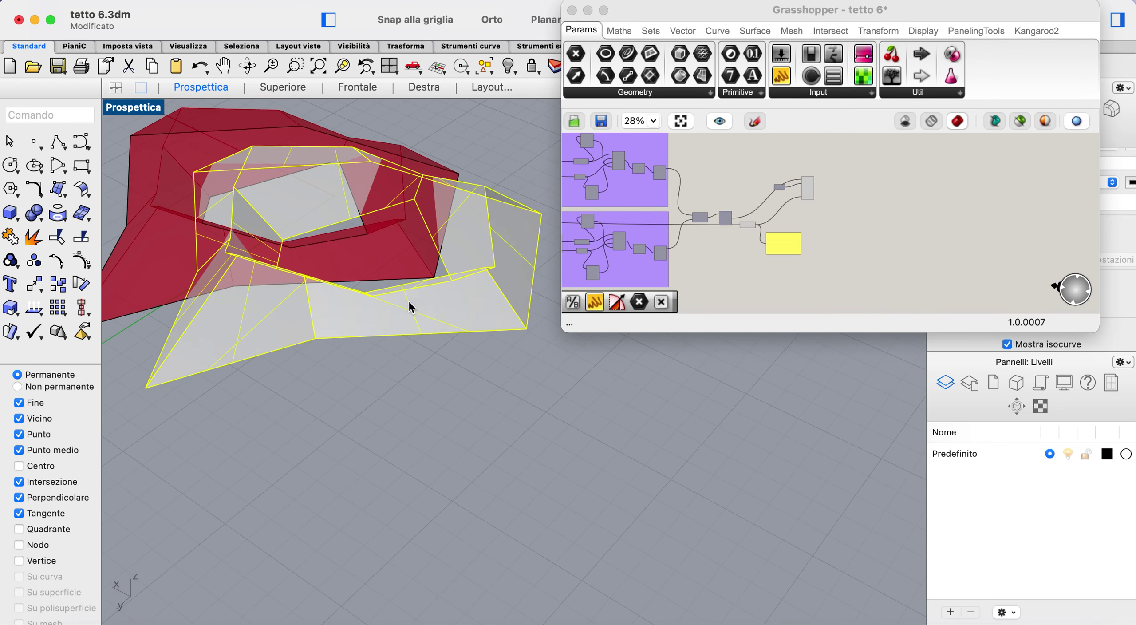
- Delete the outer and inner input curves that drive the parametric roof
{"action": "left_click", "coordinate": [153, 330]}
{"action": "left_click", "coordinate": [141, 218]}
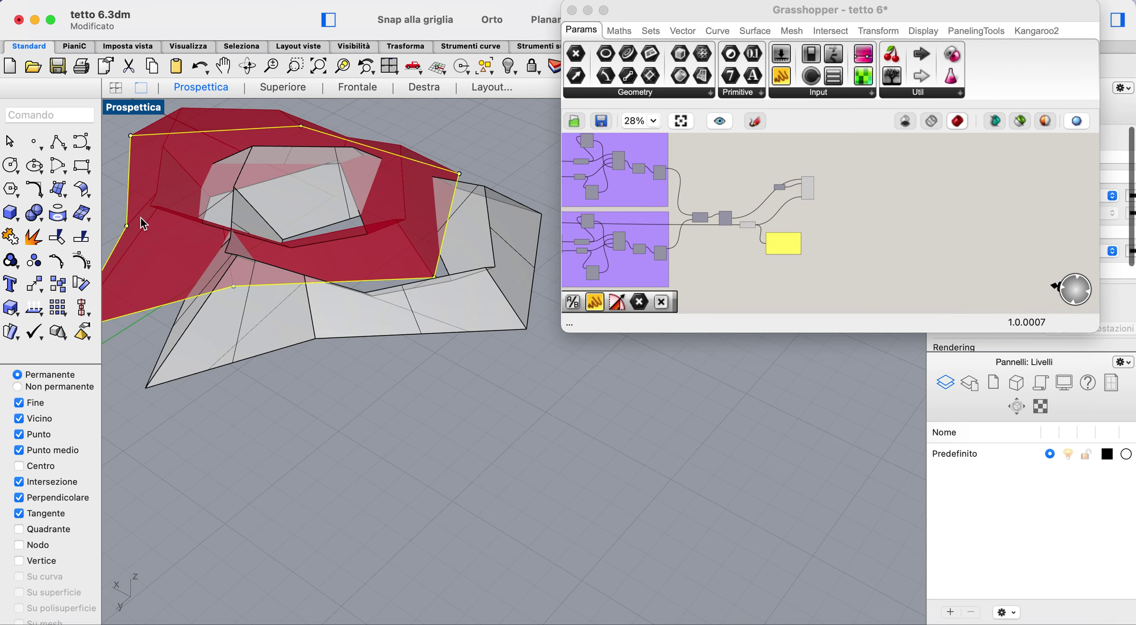
{"action": "key", "text": "Delete"}
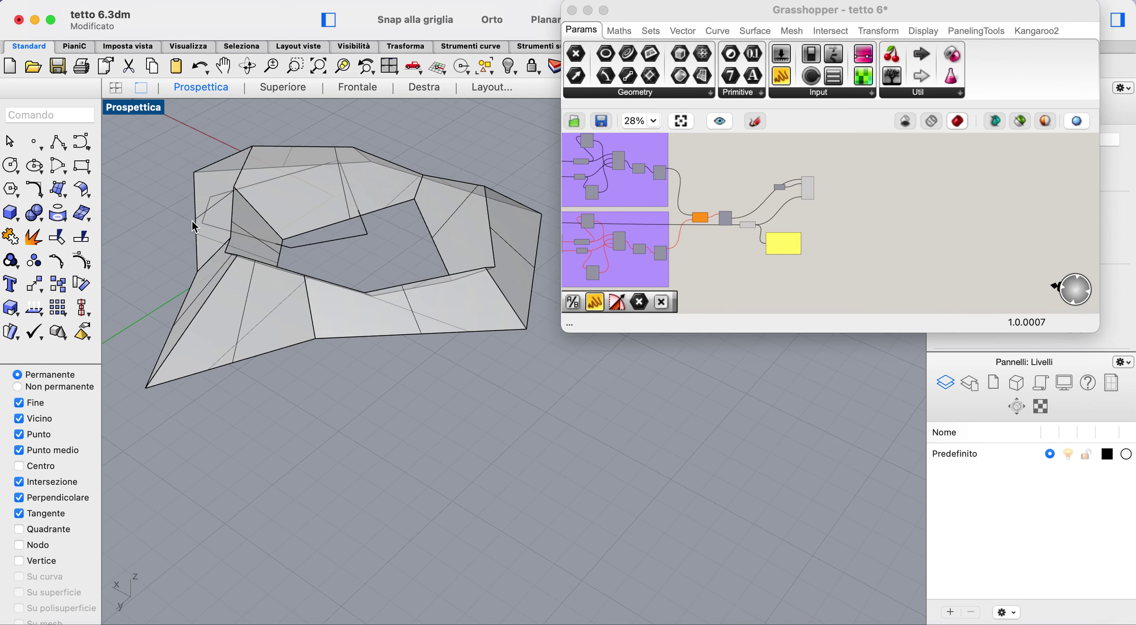
{"action": "left_click", "coordinate": [344, 237]}
{"action": "key", "text": "Delete"}
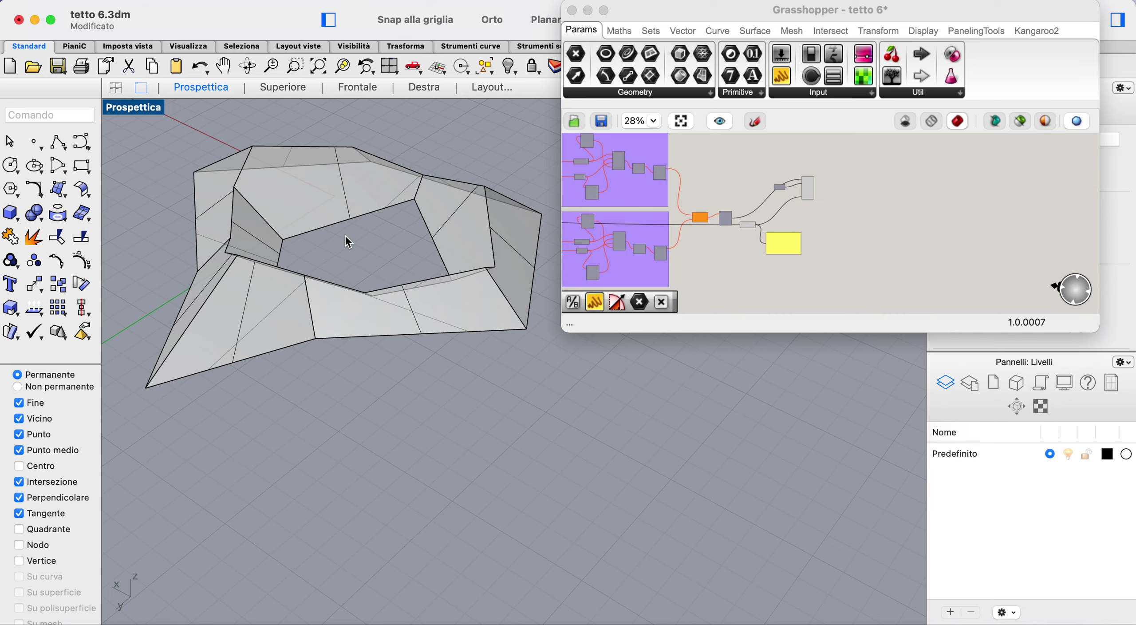
- Turn off isocurve display (Mostra isocurve) for the new baked roof in its object properties and deselect it
{"action": "scroll", "coordinate": [380, 272], "scroll_direction": "up", "scroll_amount": 5, "text": "shift"}
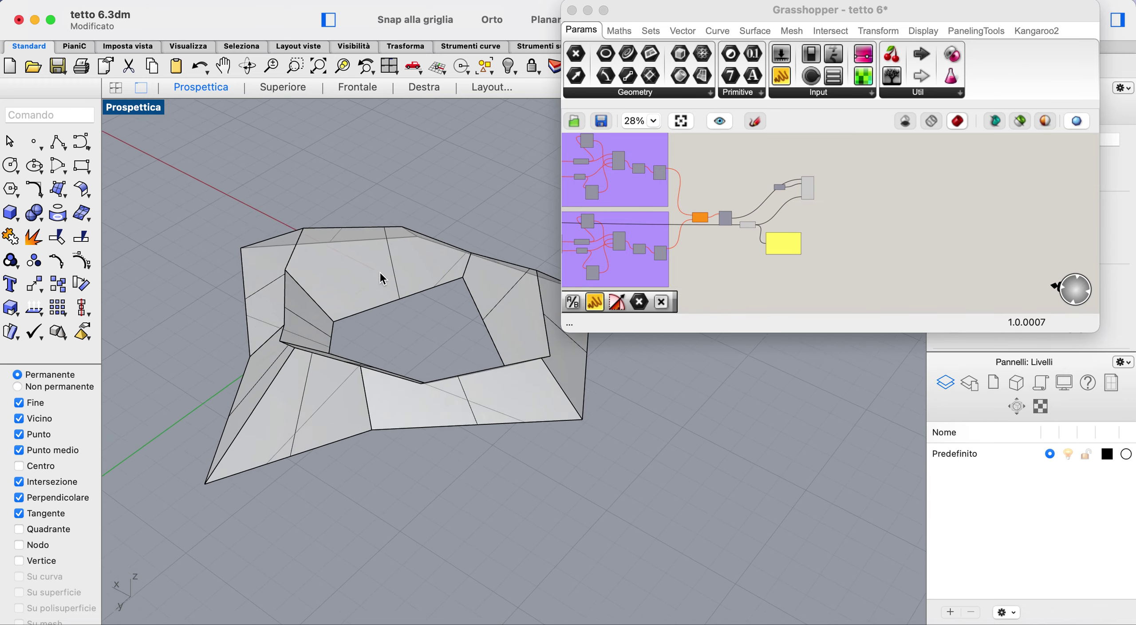
{"action": "scroll", "coordinate": [379, 272], "scroll_direction": "up", "scroll_amount": 5}
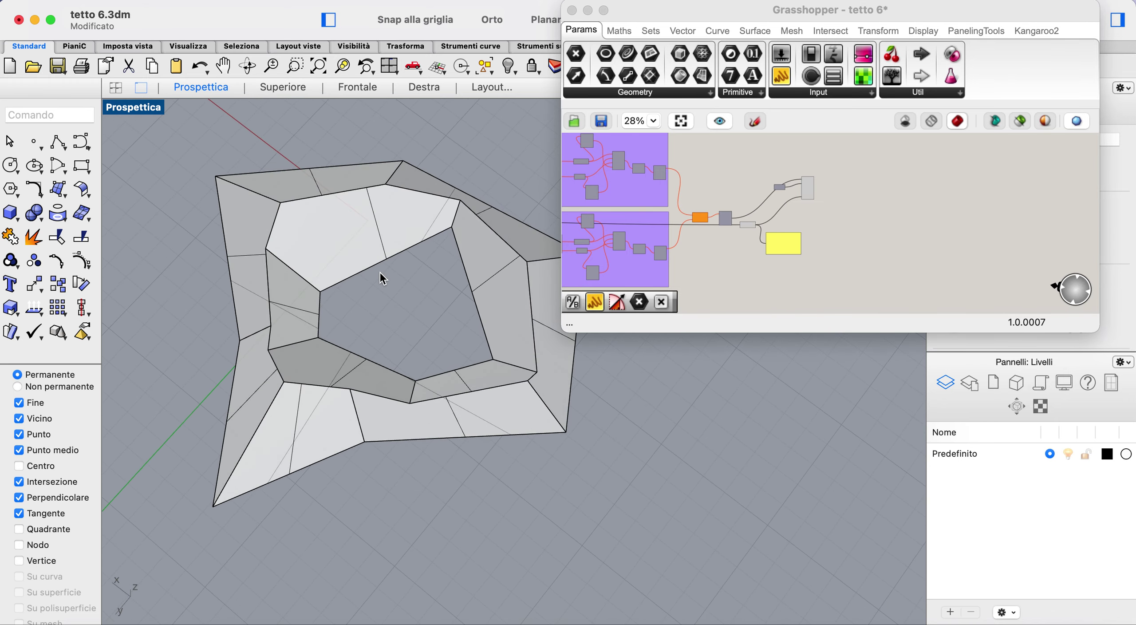
{"action": "left_click_drag", "start_coordinate": [679, 10], "coordinate": [827, 360]}
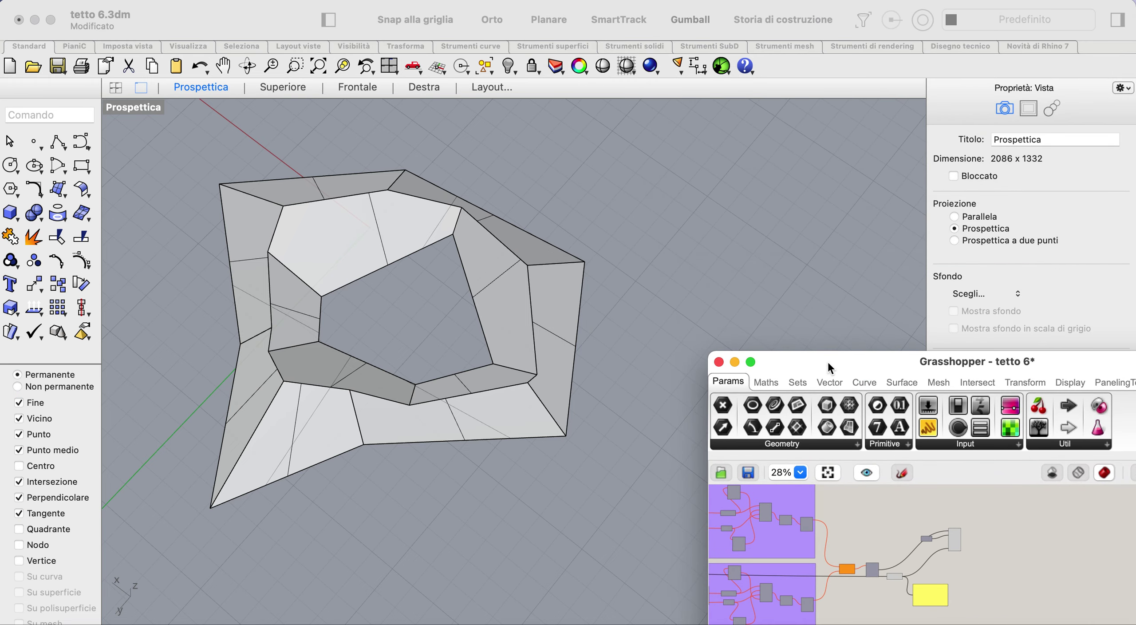
{"action": "left_click", "coordinate": [520, 271]}
{"action": "left_click", "coordinate": [547, 272]}
{"action": "scroll", "coordinate": [998, 235], "scroll_direction": "down", "scroll_amount": 5}
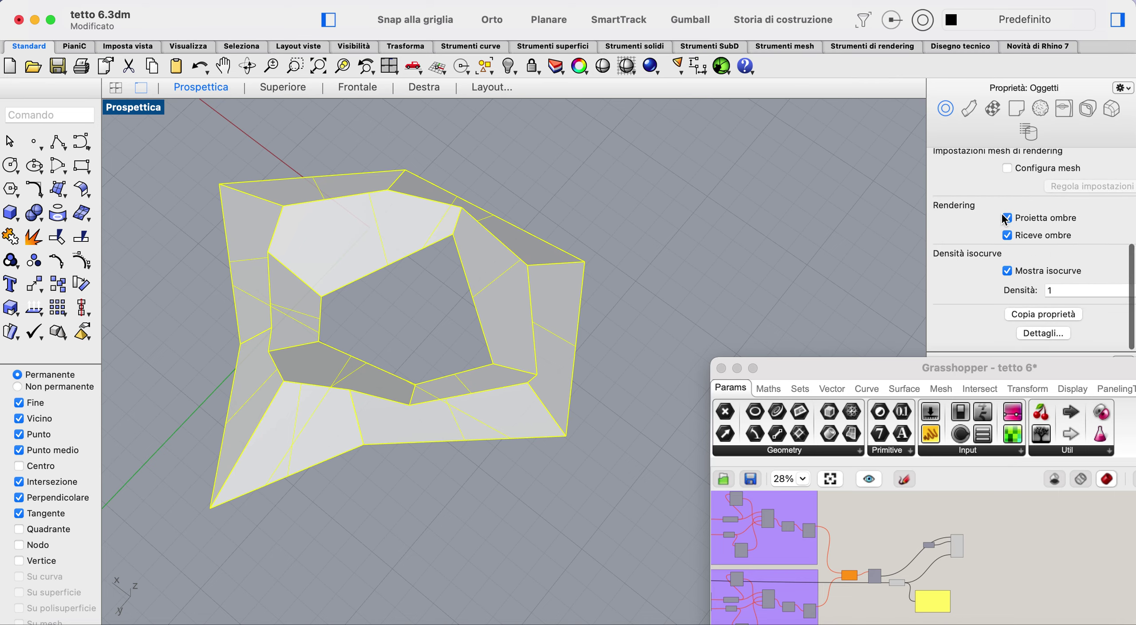
{"action": "left_click", "coordinate": [1006, 279]}
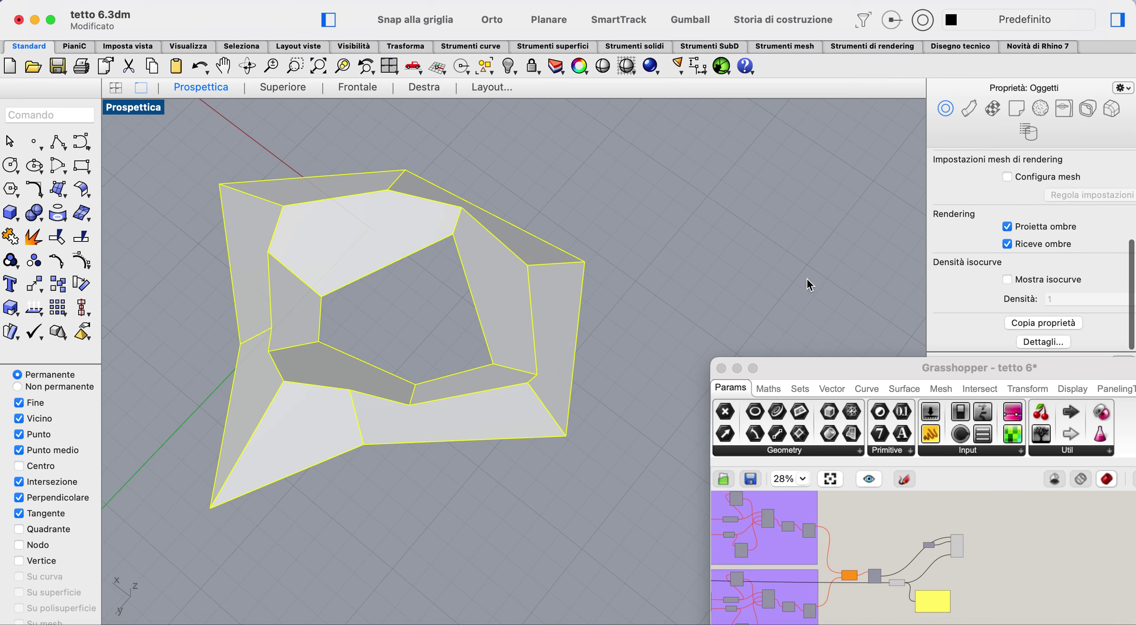
{"action": "left_click", "coordinate": [707, 279]}
- Examine the baked roof's slopes and ridge lines from all sides in the Prospettica view
{"action": "scroll", "coordinate": [706, 279], "scroll_direction": "right", "scroll_amount": 5}
{"action": "scroll", "coordinate": [706, 279], "scroll_direction": "right", "scroll_amount": 10}
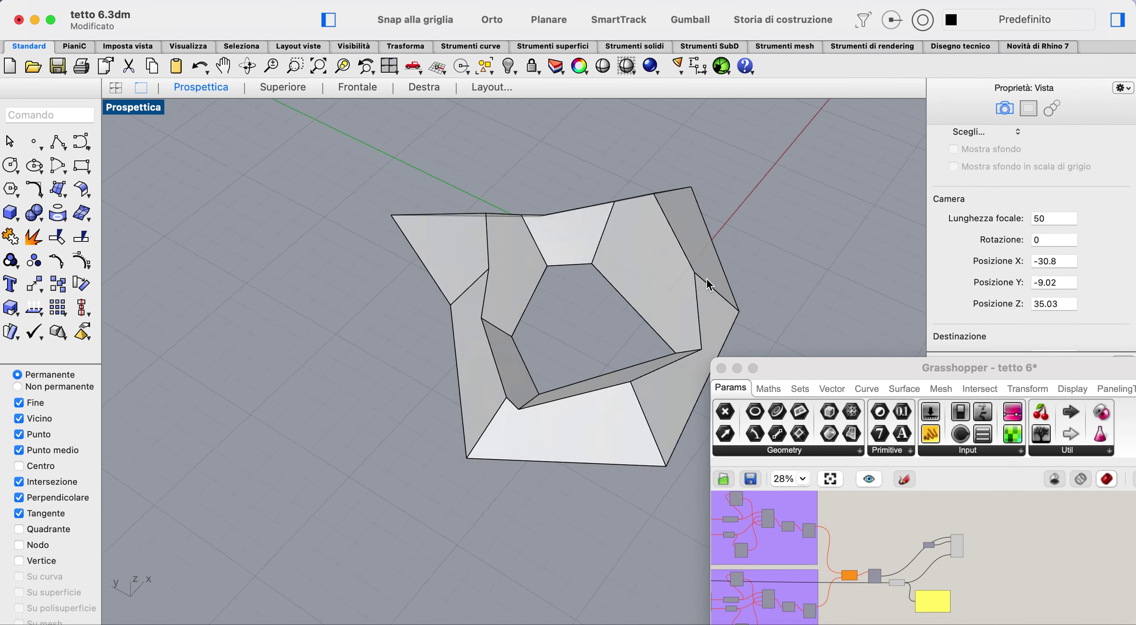
{"action": "scroll", "coordinate": [706, 278], "scroll_direction": "right", "scroll_amount": 7}
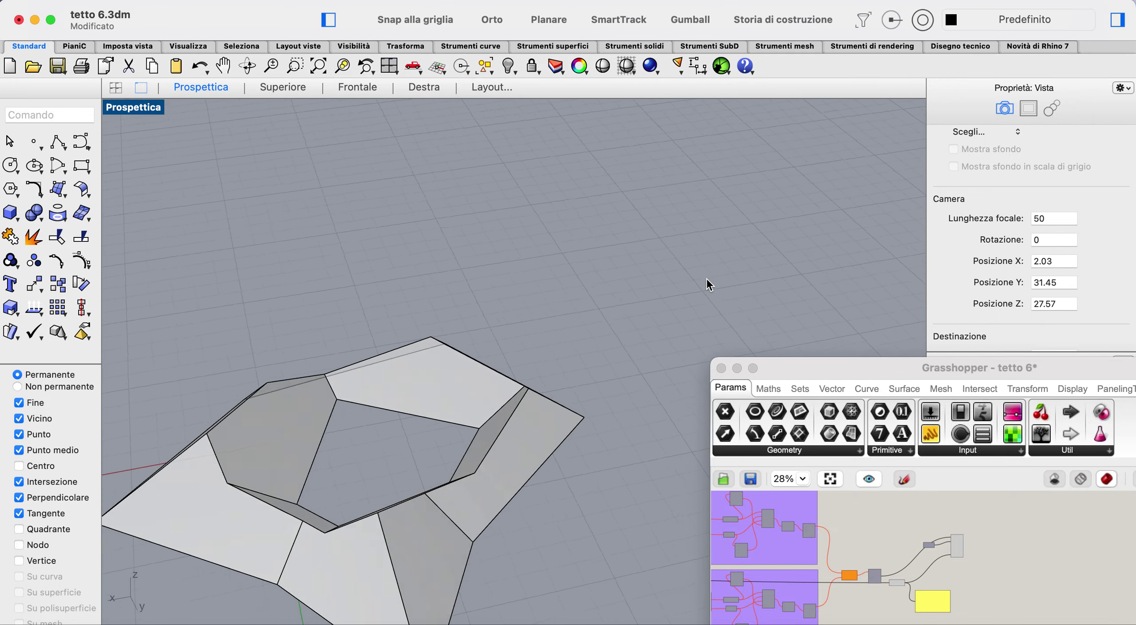
{"action": "scroll", "coordinate": [706, 279], "scroll_direction": "up", "scroll_amount": 4}
{"action": "scroll", "coordinate": [707, 280], "scroll_direction": "up", "scroll_amount": 10}
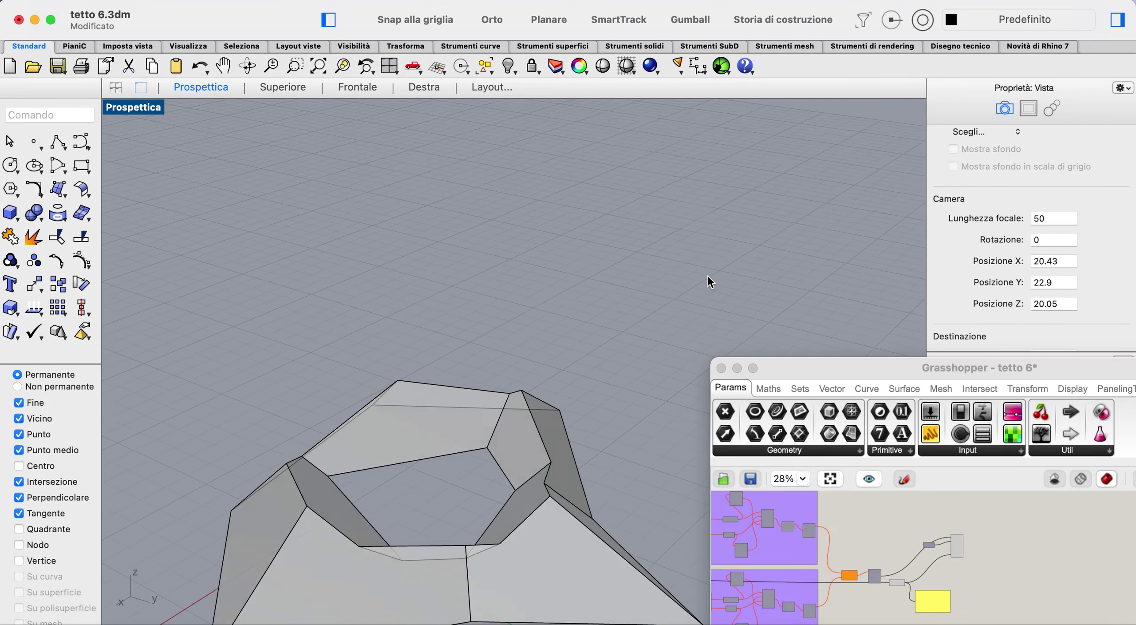
{"action": "scroll", "coordinate": [729, 272], "scroll_direction": "down", "scroll_amount": 10}
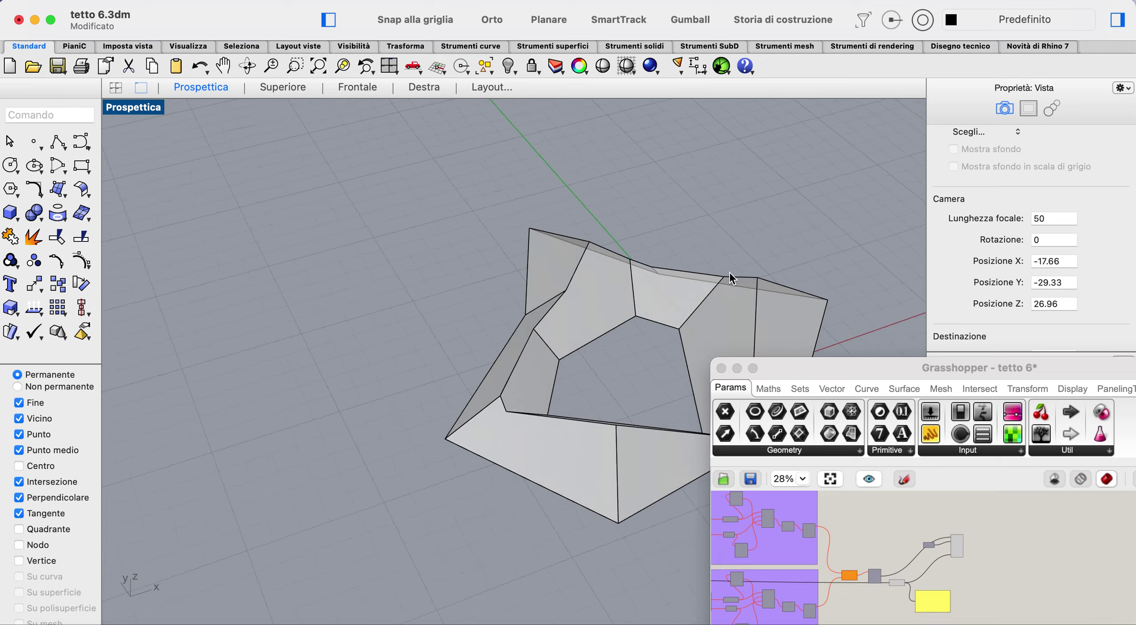
{"action": "scroll", "coordinate": [730, 271], "scroll_direction": "left", "scroll_amount": 6}
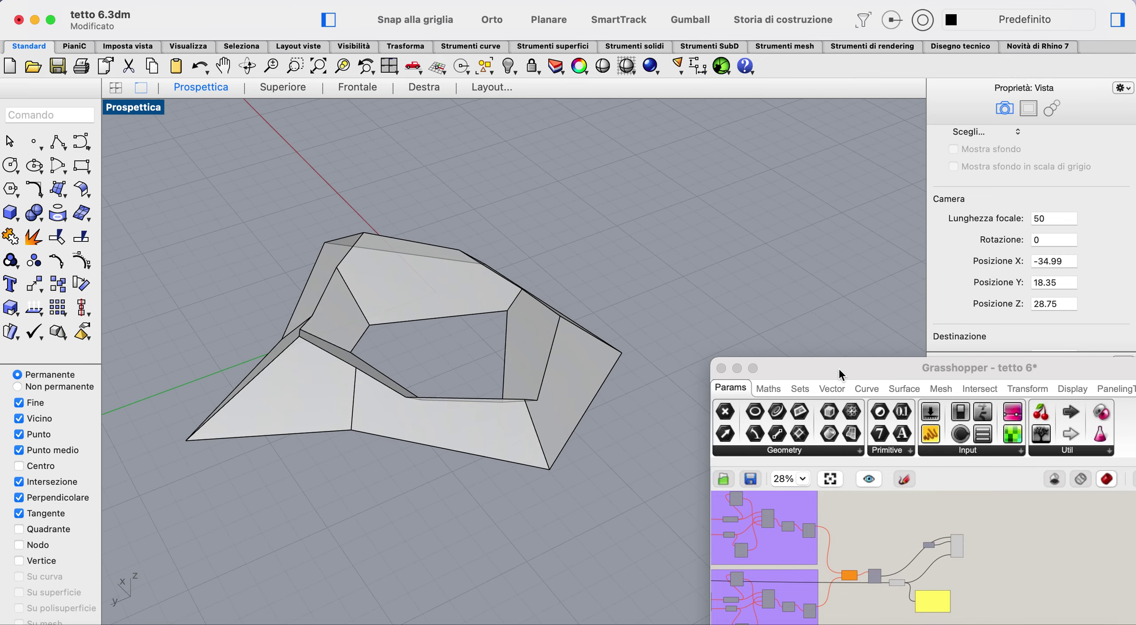
- Move the baked roof away from the origin to free space for new curves, and deselect it
{"action": "left_click_drag", "start_coordinate": [838, 367], "coordinate": [831, 5]}
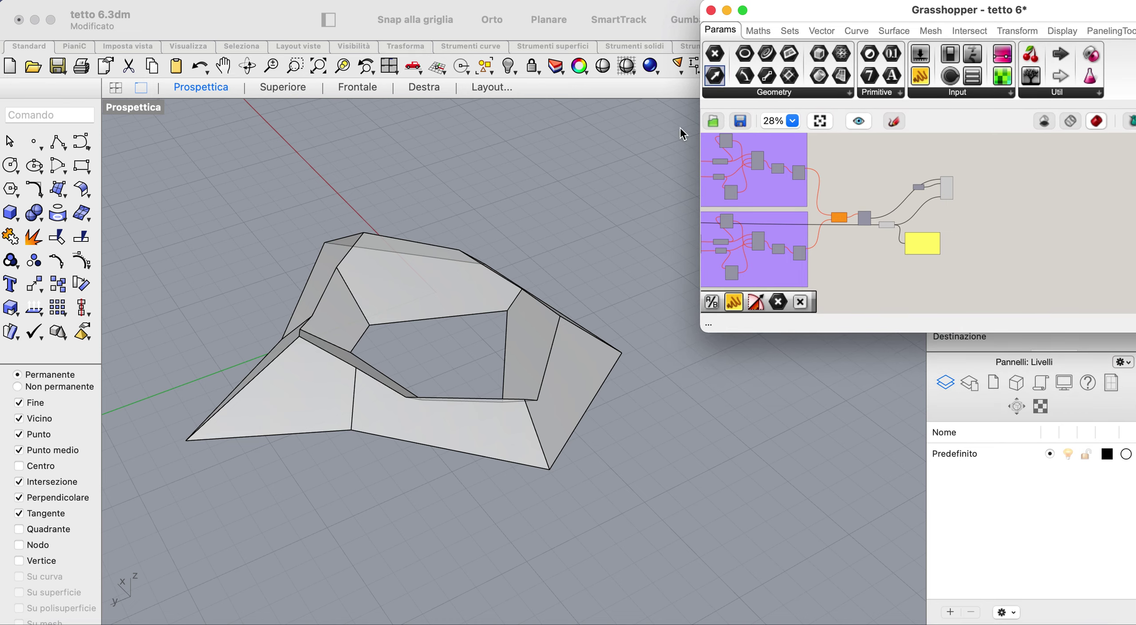
{"action": "left_click", "coordinate": [650, 482]}
{"action": "left_click_drag", "start_coordinate": [380, 384], "coordinate": [650, 474]}
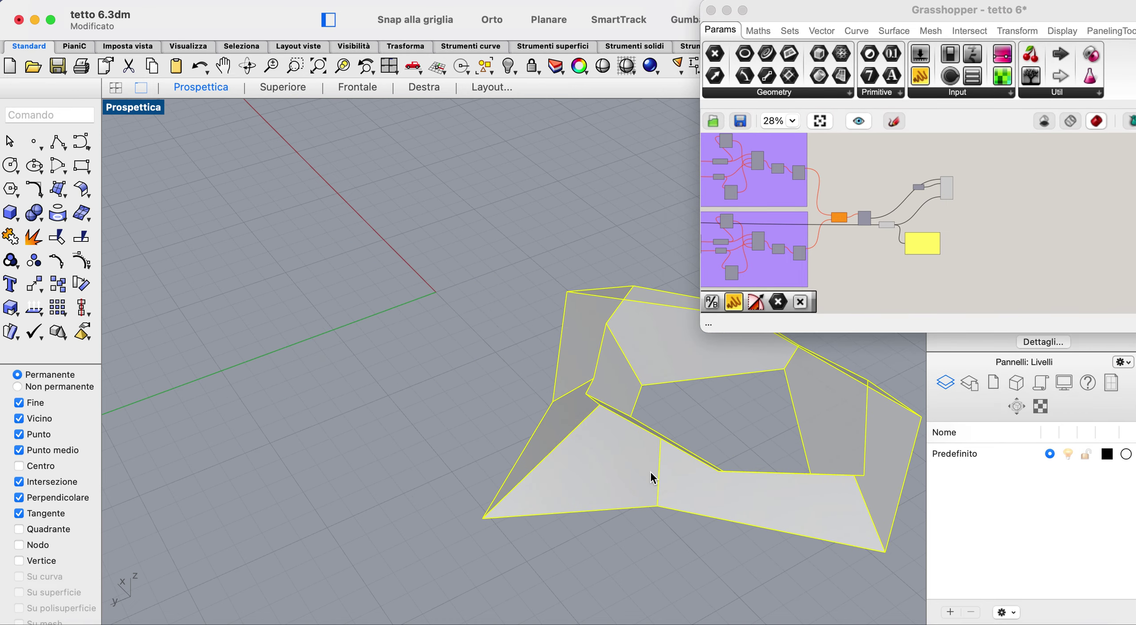
{"action": "left_click", "coordinate": [428, 362]}
{"action": "right_click_drag", "start_coordinate": [428, 362], "coordinate": [427, 362]}
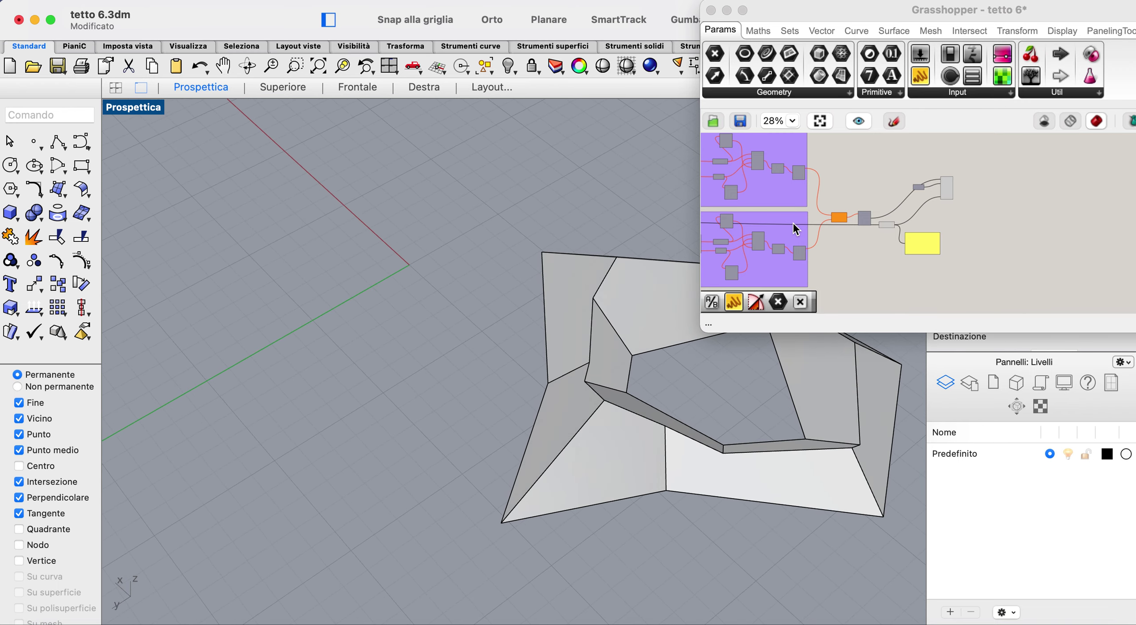
- Draw a closed four-sided polyline near the origin as the new inner opening
{"action": "scroll", "coordinate": [793, 223], "scroll_direction": "down", "scroll_amount": 3}
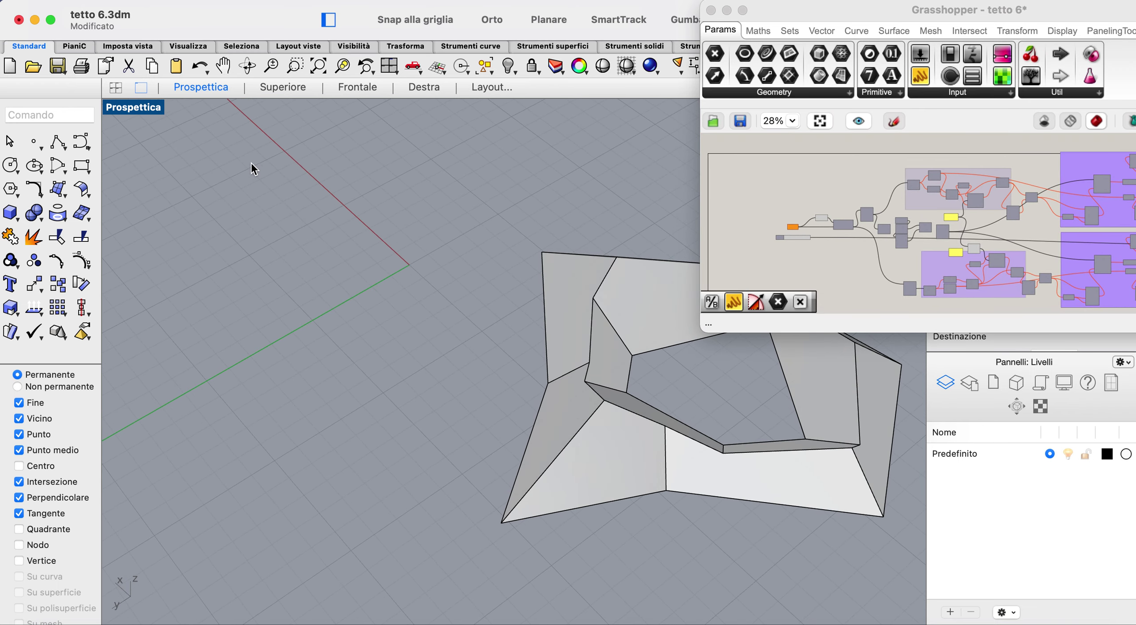
{"action": "left_click", "coordinate": [55, 149]}
{"action": "left_click", "coordinate": [290, 290]}
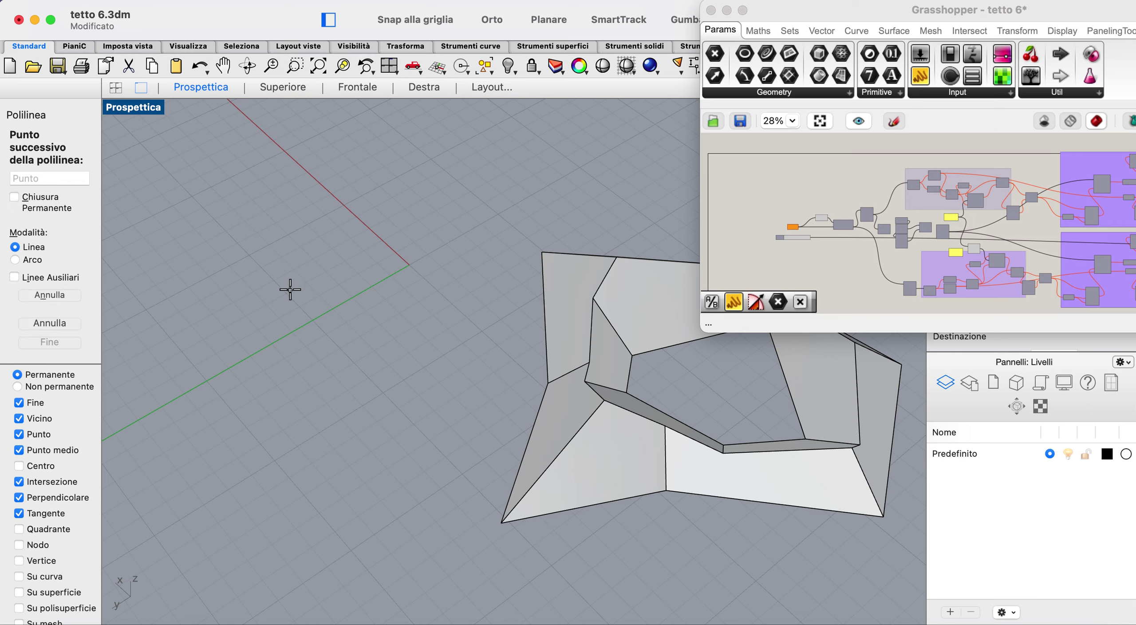
{"action": "left_click", "coordinate": [305, 261]}
{"action": "left_click", "coordinate": [430, 296]}
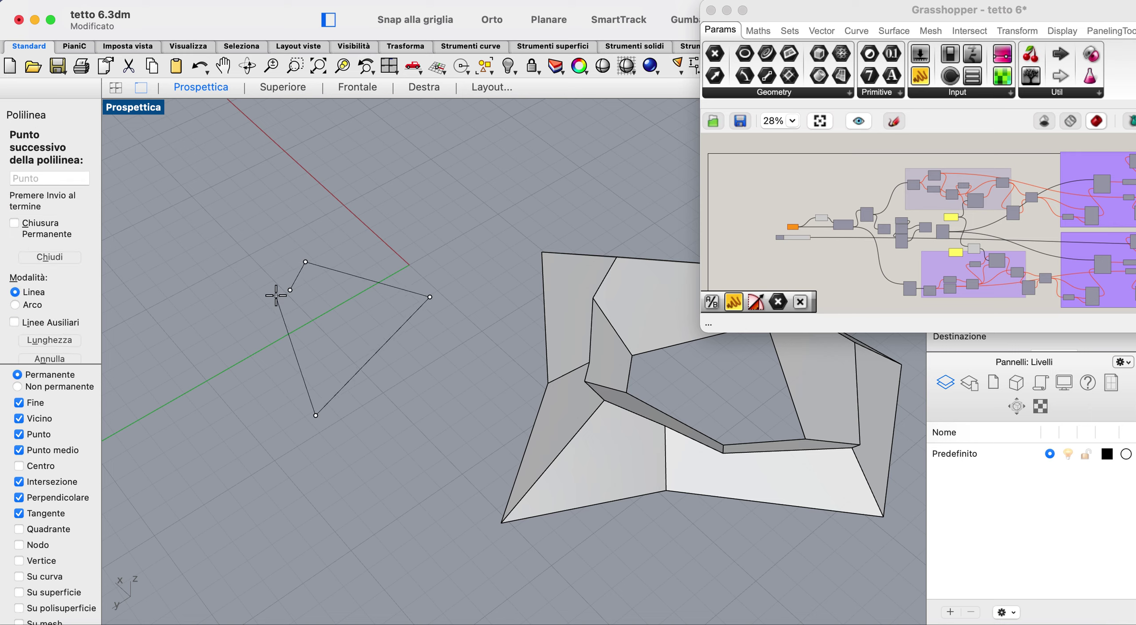
{"action": "left_click", "coordinate": [290, 289]}
{"action": "right_click", "coordinate": [250, 284]}
- Draw a closed five-sided polyline around the inner one as the new outer roof boundary
{"action": "left_click", "coordinate": [250, 283]}
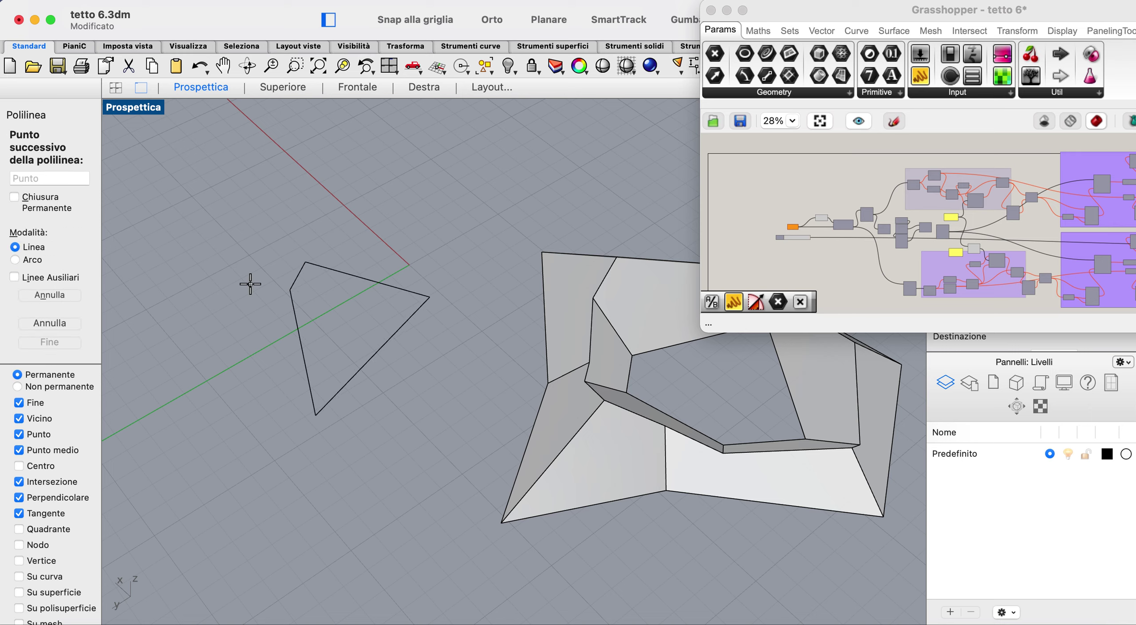
{"action": "left_click", "coordinate": [352, 204]}
{"action": "left_click", "coordinate": [484, 301]}
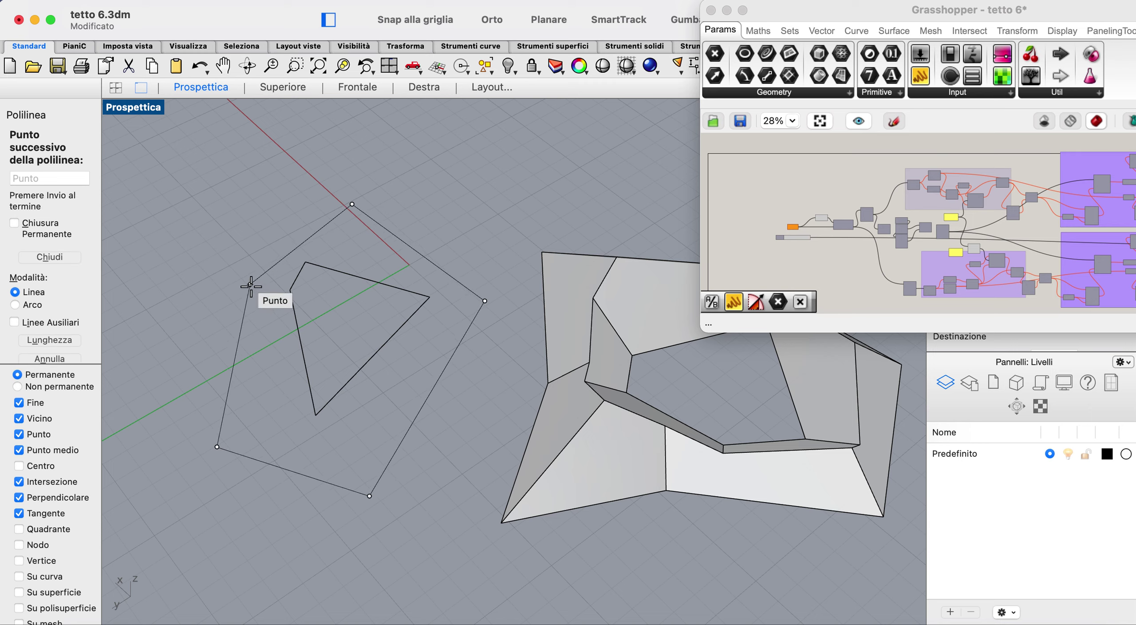
{"action": "left_click", "coordinate": [250, 284]}
- Assign both new polylines to the Crv parameter as multiple curves and deselect them
{"action": "left_click_drag", "start_coordinate": [346, 372], "coordinate": [345, 373]}
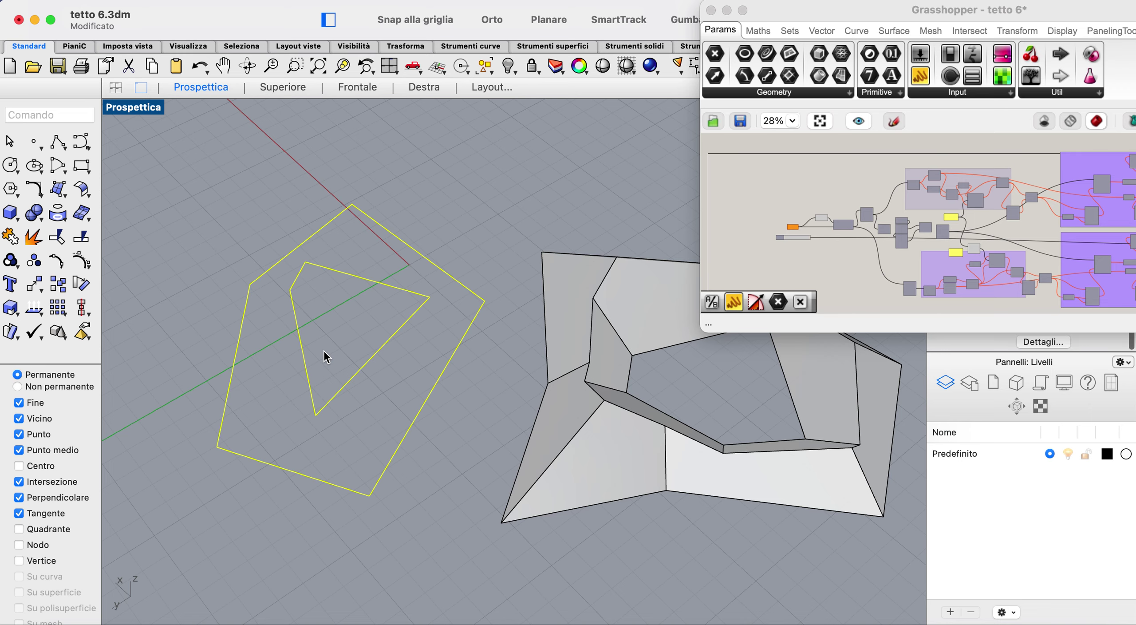
{"action": "right_click", "coordinate": [792, 228]}
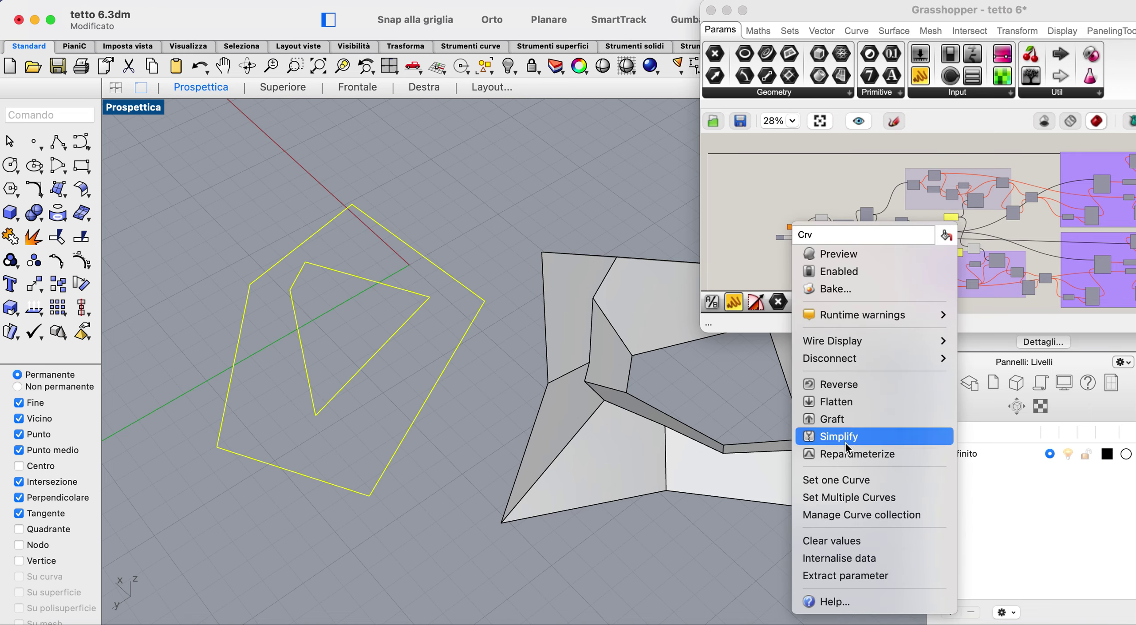
{"action": "left_click", "coordinate": [847, 495]}
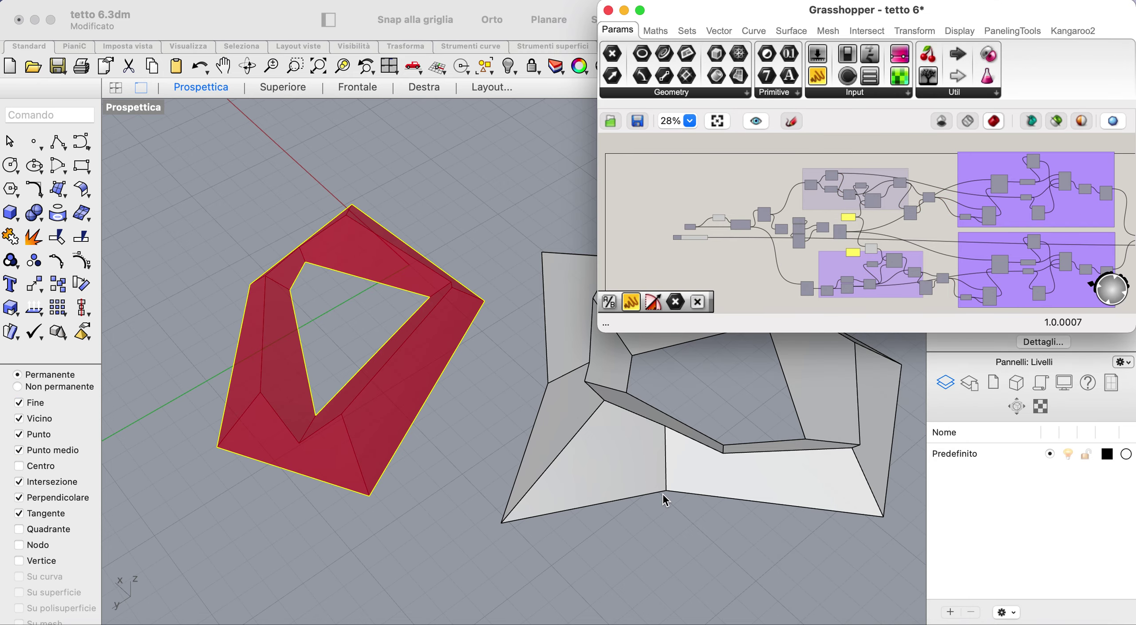
{"action": "left_click", "coordinate": [481, 475]}
{"action": "left_click", "coordinate": [460, 472]}
{"action": "right_click_drag", "start_coordinate": [460, 472], "coordinate": [460, 472]}
- Turn on the inner polyline's control points and move one end of its shortest edge to lengthen that edge
{"action": "scroll", "coordinate": [459, 472], "scroll_direction": "down", "scroll_amount": 10}
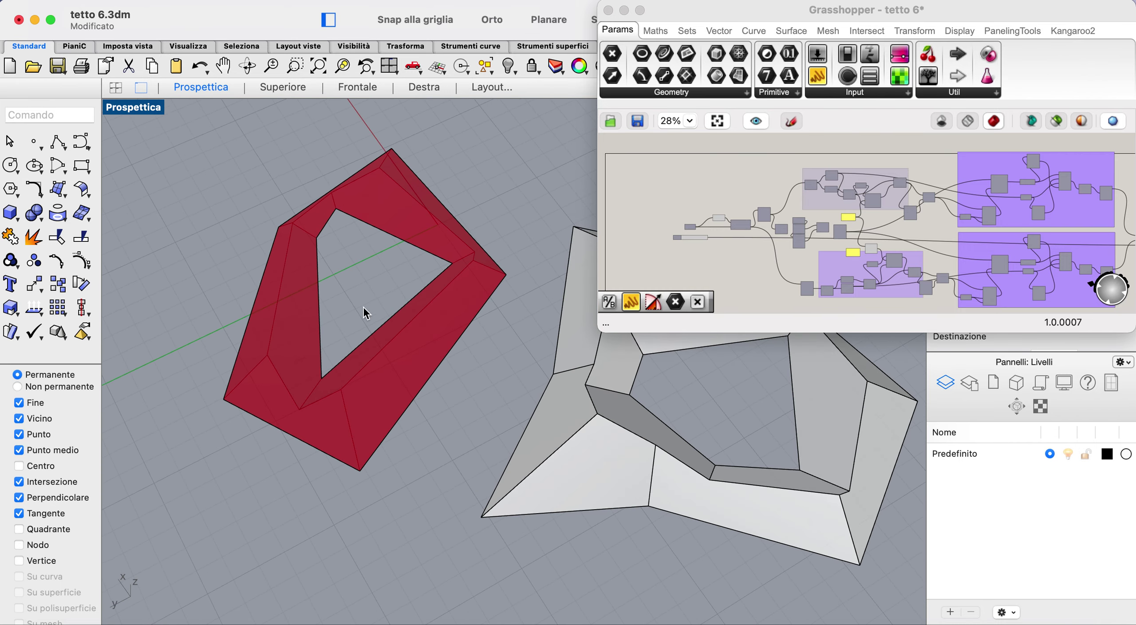
{"action": "left_click", "coordinate": [319, 241]}
{"action": "key", "text": "F10"}
{"action": "left_click_drag", "start_coordinate": [318, 242], "coordinate": [307, 292]}
- Move the whole inner polyline a short distance toward the baked roof and deselect it
{"action": "scroll", "coordinate": [406, 471], "scroll_direction": "down", "scroll_amount": 10}
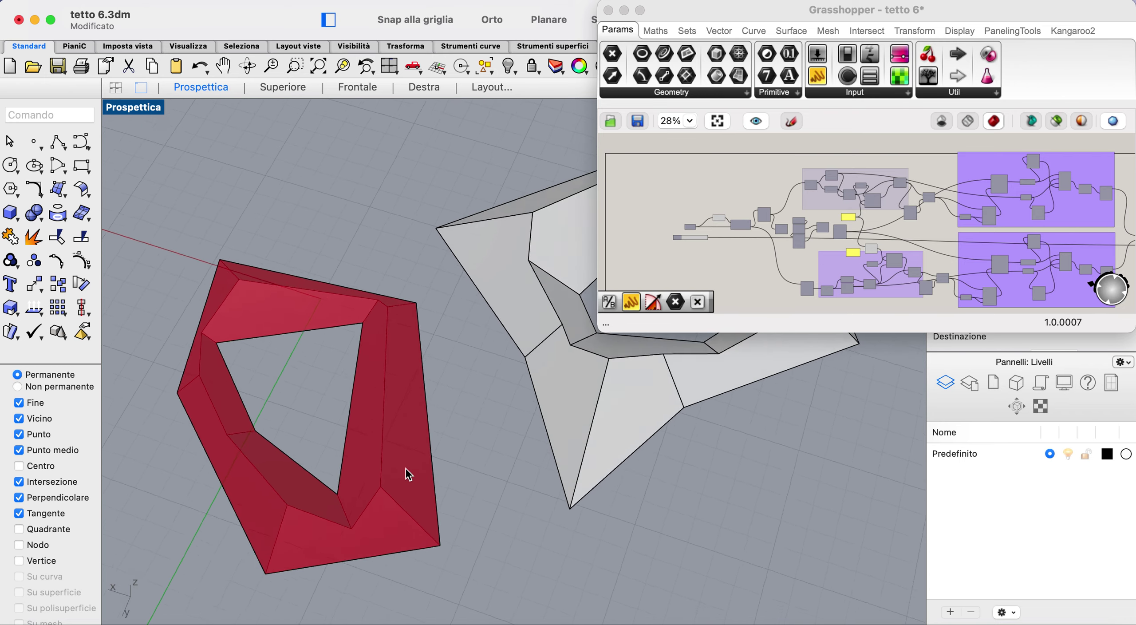
{"action": "scroll", "coordinate": [408, 473], "scroll_direction": "down", "scroll_amount": 5}
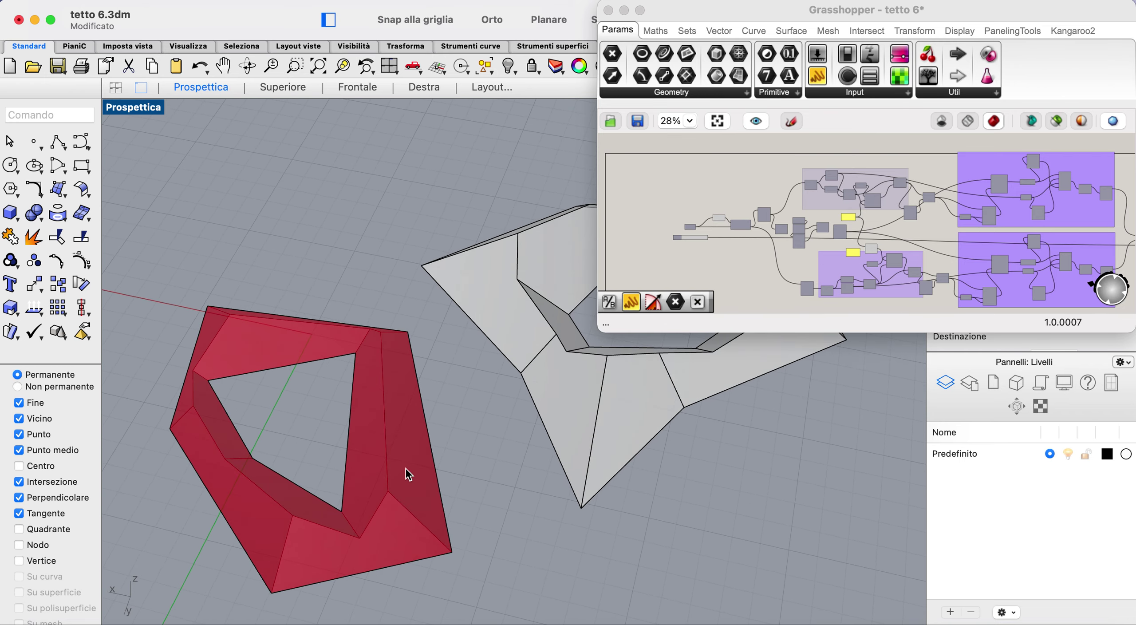
{"action": "left_click", "coordinate": [349, 443]}
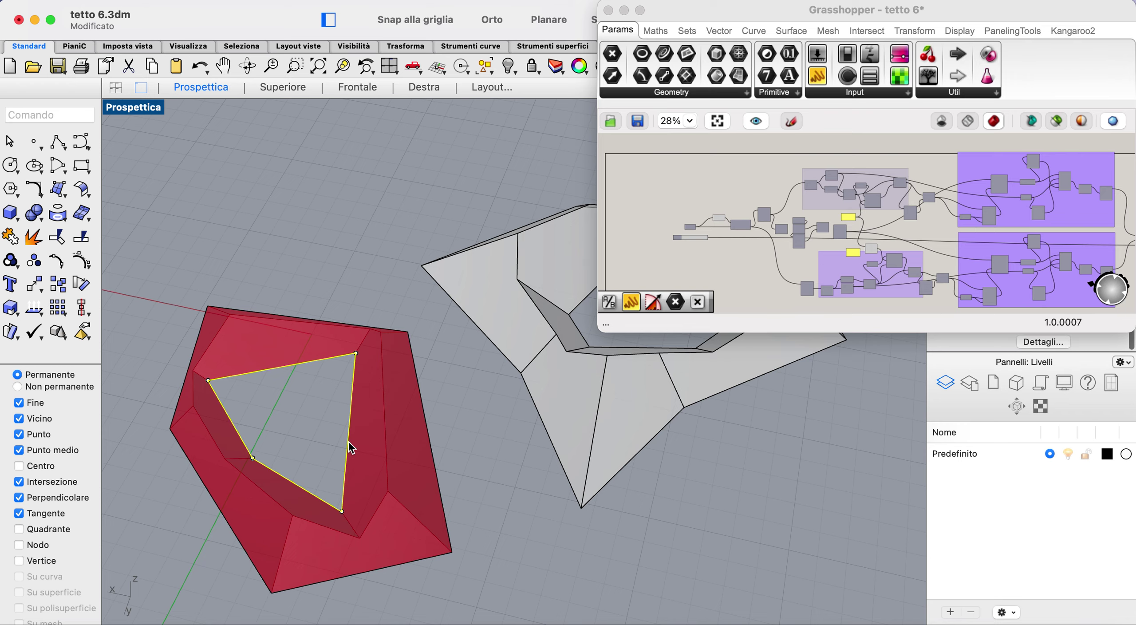
{"action": "left_click_drag", "start_coordinate": [348, 442], "coordinate": [368, 446]}
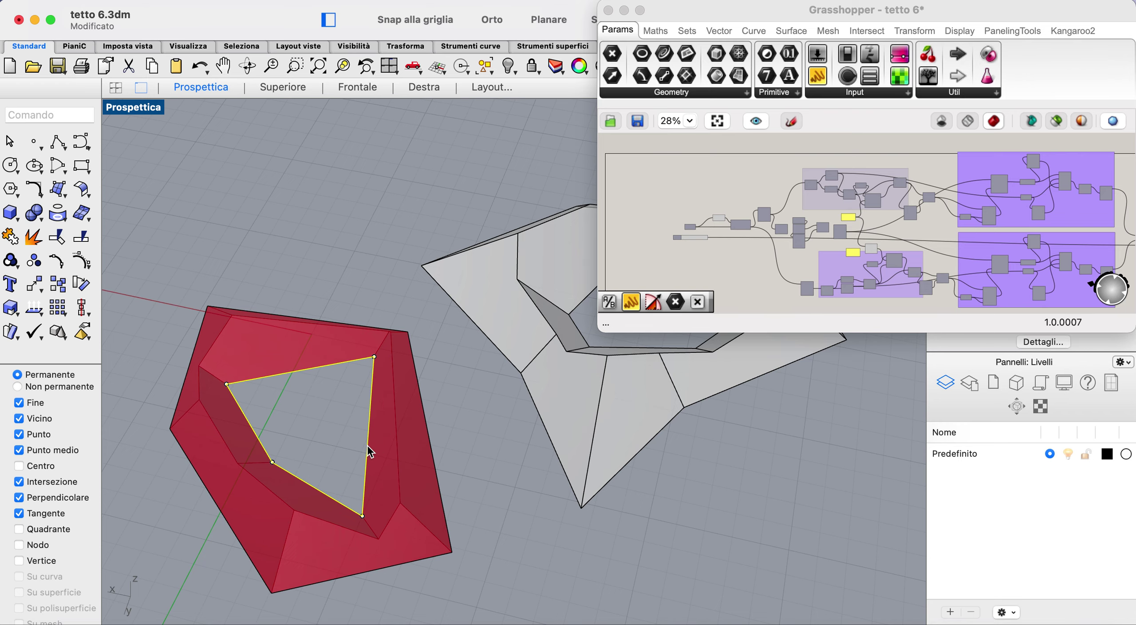
{"action": "left_click", "coordinate": [470, 451]}
{"action": "scroll", "coordinate": [471, 452], "scroll_direction": "right", "scroll_amount": 8}
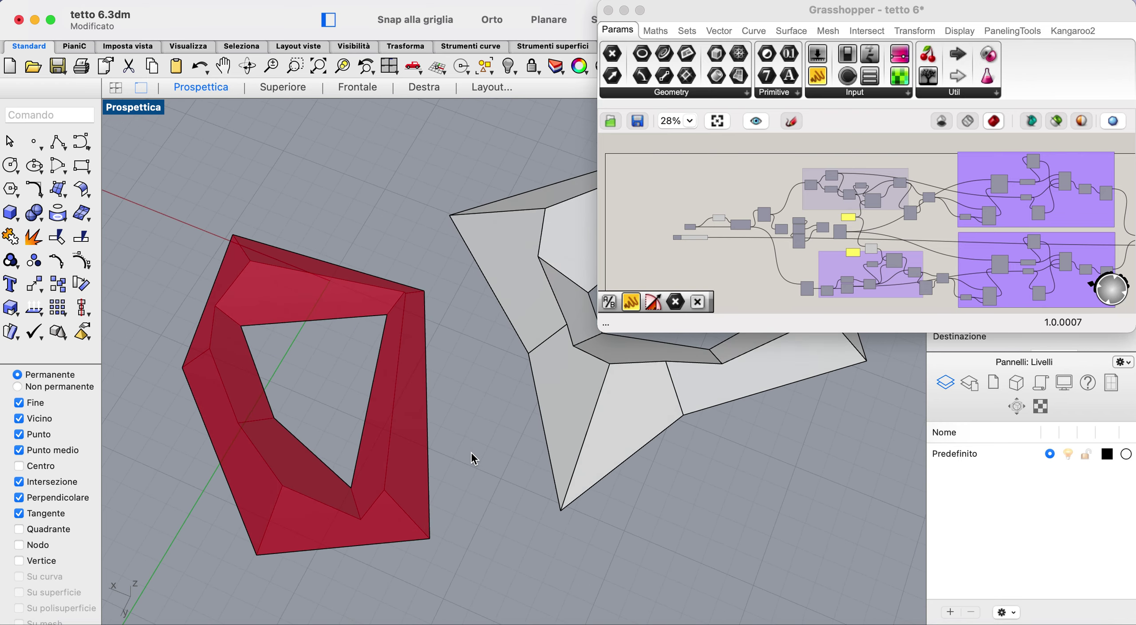
{"action": "scroll", "coordinate": [470, 451], "scroll_direction": "left", "scroll_amount": 5}
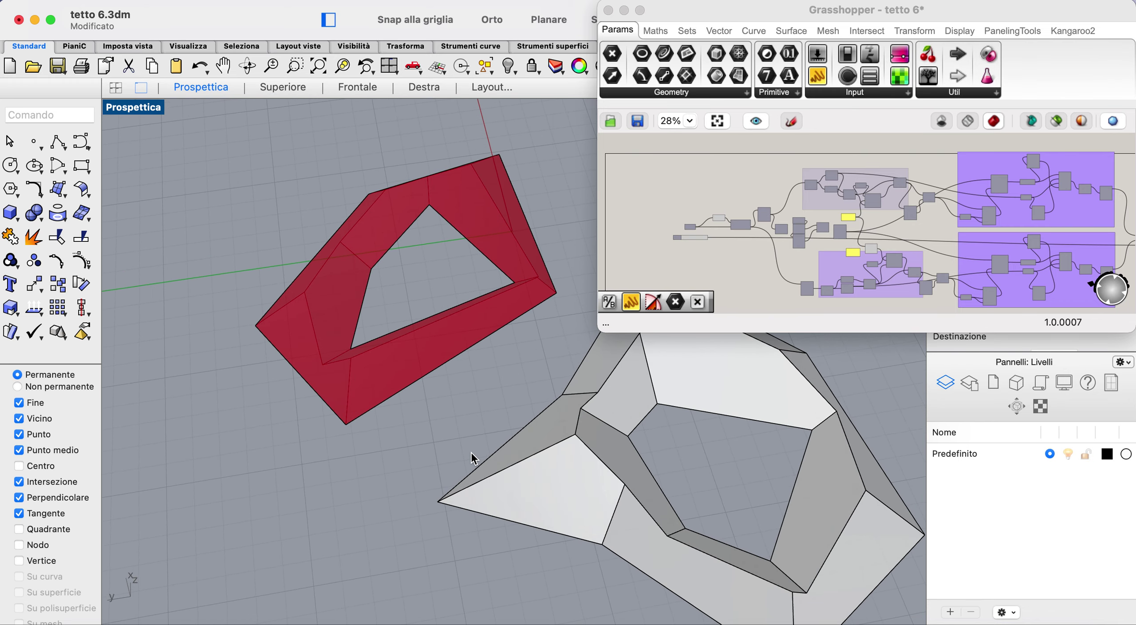
- Turn on the inner polyline's control points and move its sharpest corner inward to shorten the opening
{"action": "left_click", "coordinate": [357, 350]}
{"action": "key", "text": "F10"}
{"action": "left_click_drag", "start_coordinate": [350, 349], "coordinate": [344, 330]}
{"action": "scroll", "coordinate": [391, 423], "scroll_direction": "left", "scroll_amount": 10}
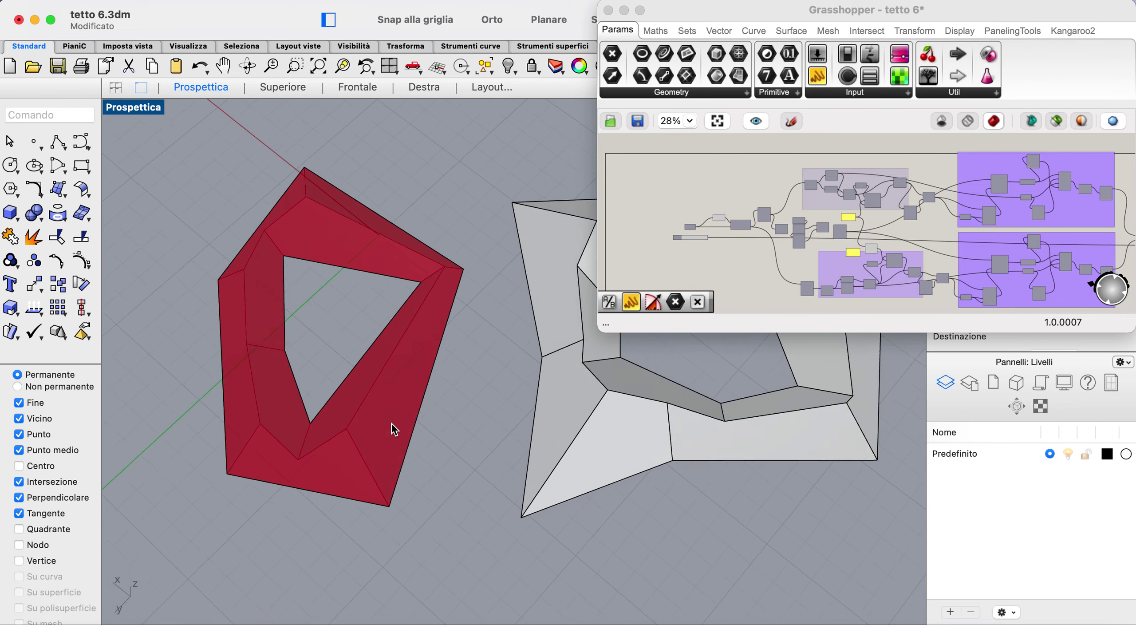
{"action": "left_click", "coordinate": [312, 431]}
{"action": "left_click_drag", "start_coordinate": [312, 430], "coordinate": [322, 399]}
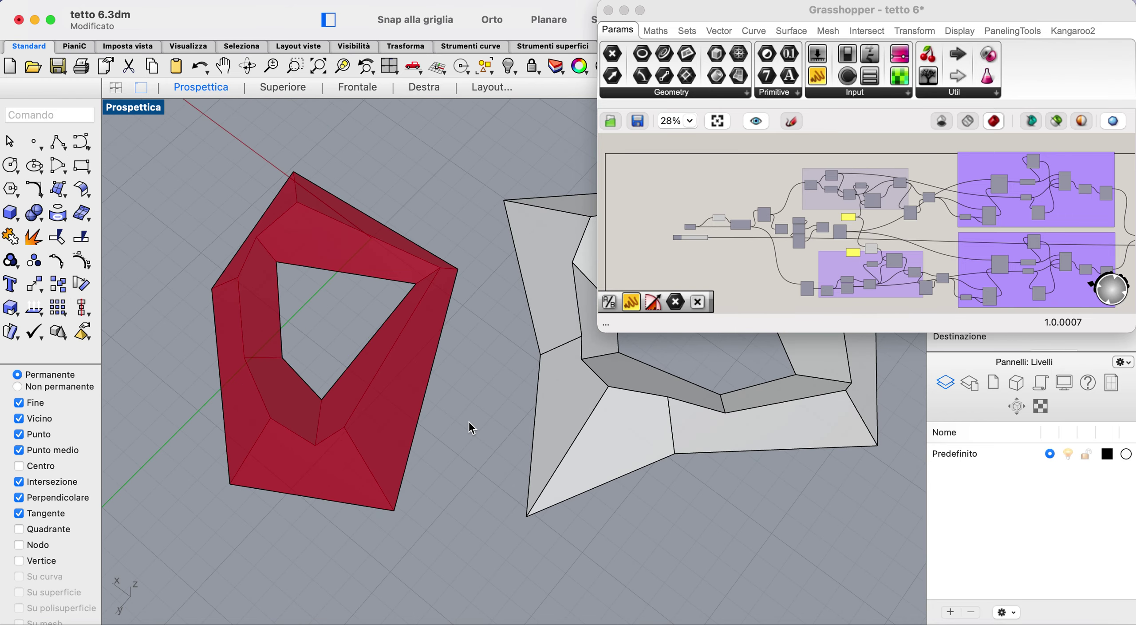
- Examine the reshaped red roof preview and its inner opening from several angles
{"action": "scroll", "coordinate": [469, 420], "scroll_direction": "down", "scroll_amount": 4}
{"action": "scroll", "coordinate": [468, 421], "scroll_direction": "left", "scroll_amount": 6}
{"action": "left_click_drag", "start_coordinate": [411, 469], "coordinate": [359, 460]}
{"action": "left_click", "coordinate": [366, 461]}
{"action": "scroll", "coordinate": [412, 458], "scroll_direction": "right", "scroll_amount": 3}
{"action": "scroll", "coordinate": [412, 458], "scroll_direction": "left", "scroll_amount": 8}
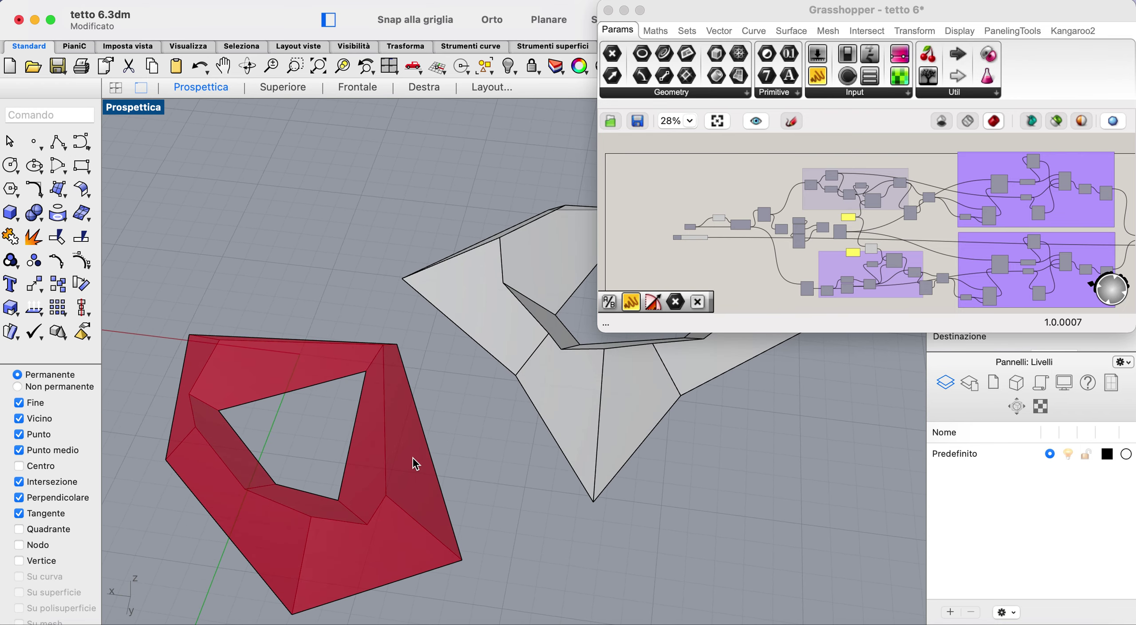
{"action": "scroll", "coordinate": [415, 464], "scroll_direction": "down", "scroll_amount": 10}
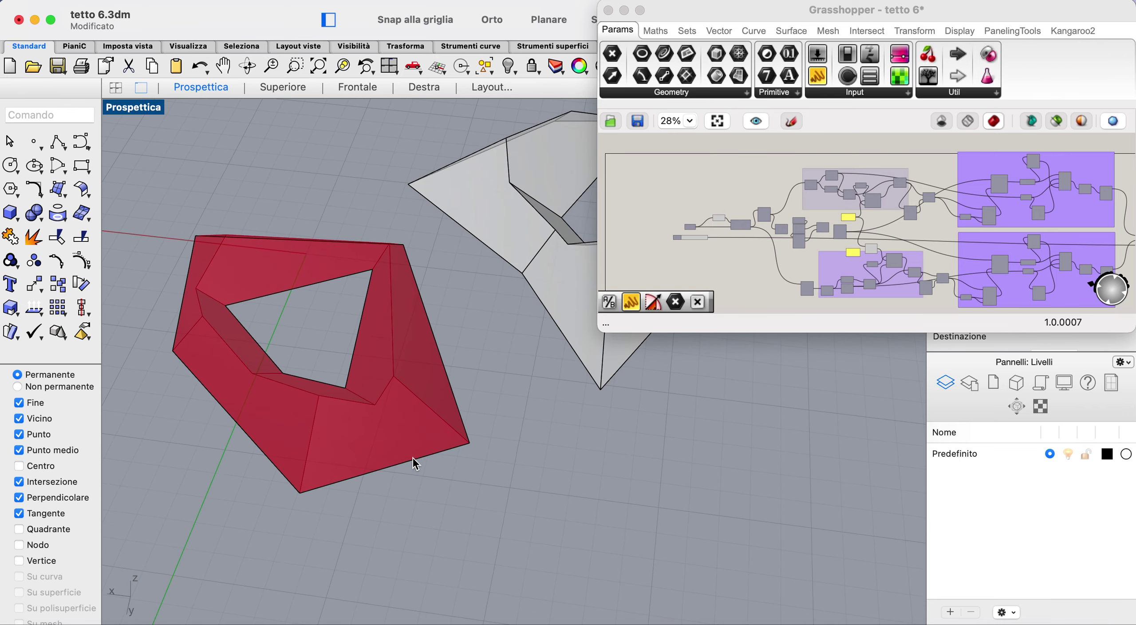
- Bake the roof geometry from the last component at the end of the Grasshopper definition
{"action": "scroll", "coordinate": [900, 179], "scroll_direction": "right", "scroll_amount": 10}
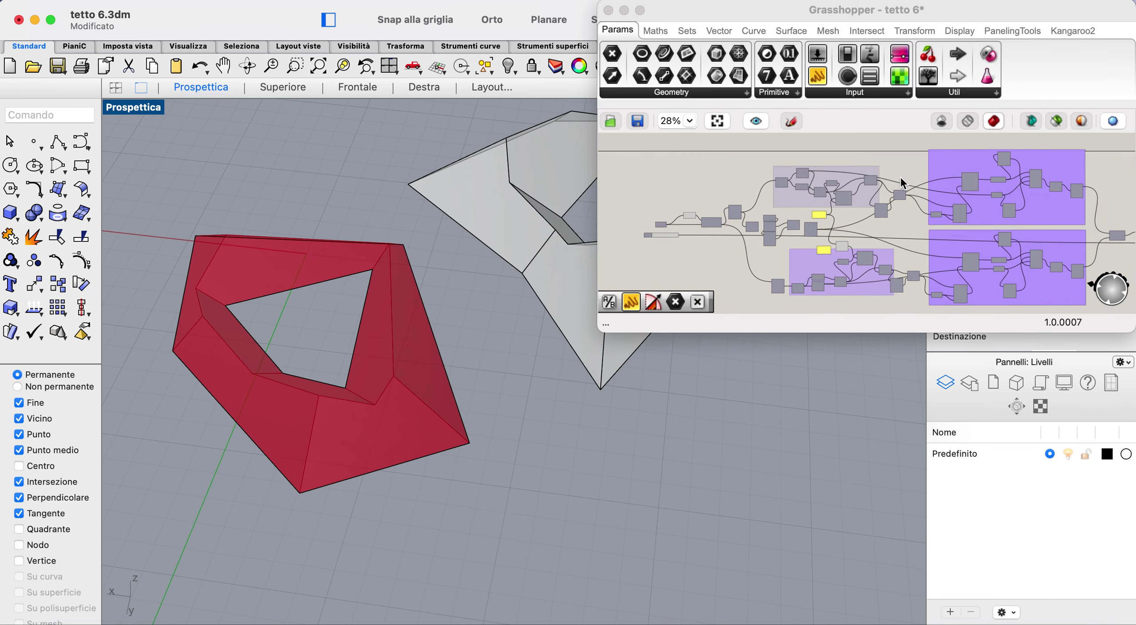
{"action": "scroll", "coordinate": [901, 179], "scroll_direction": "left", "scroll_amount": 2}
{"action": "left_click", "coordinate": [850, 221]}
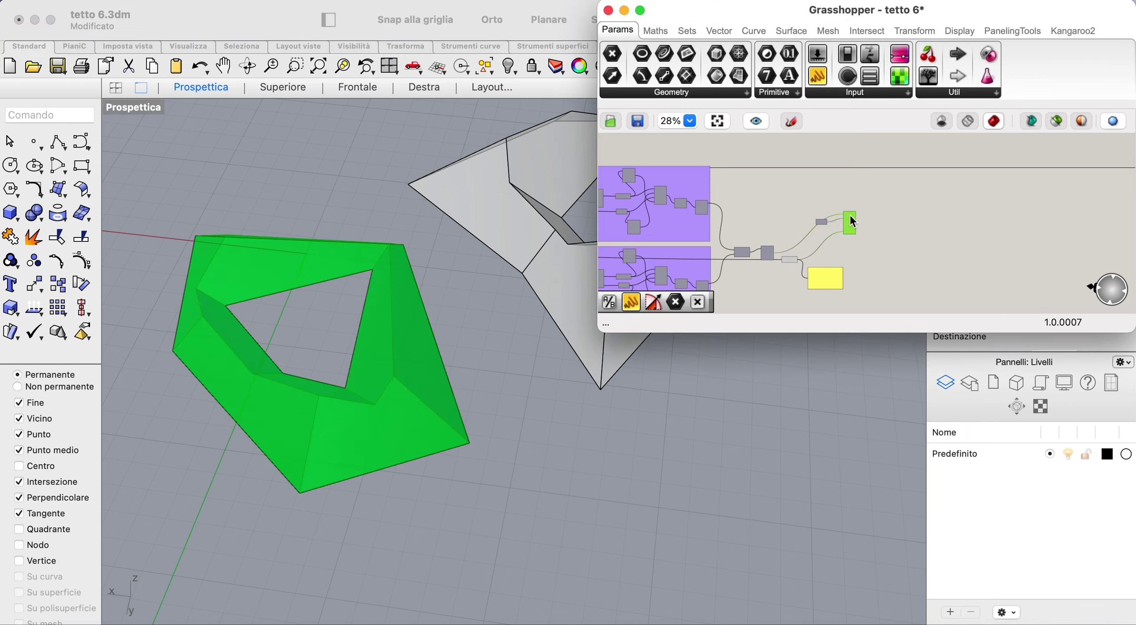
{"action": "right_click", "coordinate": [851, 216]}
{"action": "left_click", "coordinate": [894, 277]}
{"action": "left_click", "coordinate": [890, 432]}
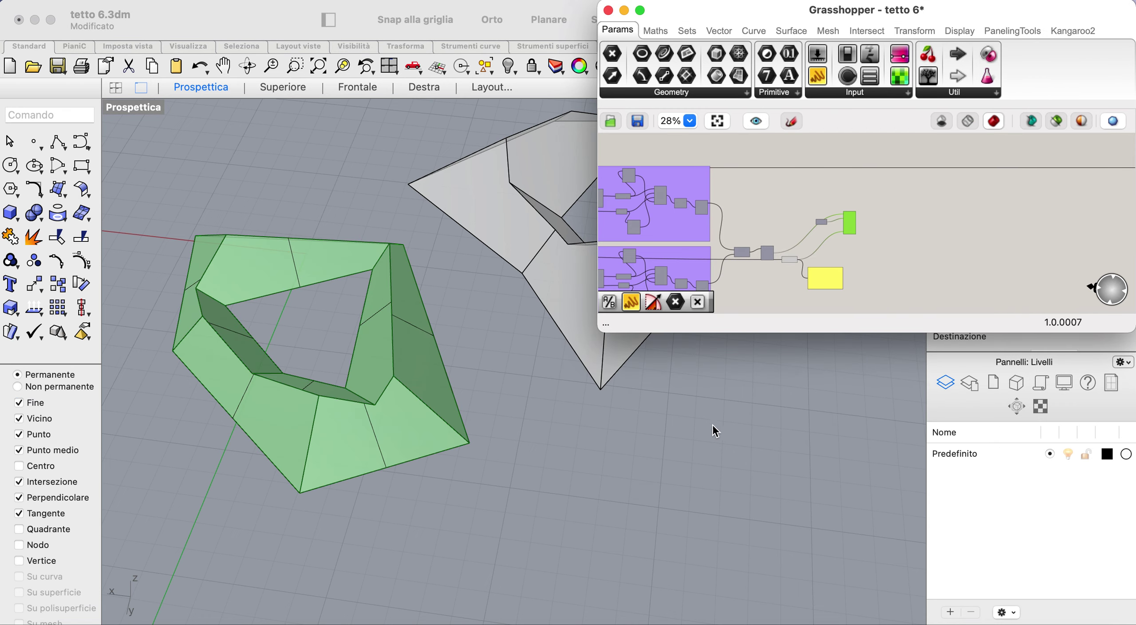
- Move the newly baked roof off the source curves into the free area beside them
{"action": "left_click", "coordinate": [402, 415]}
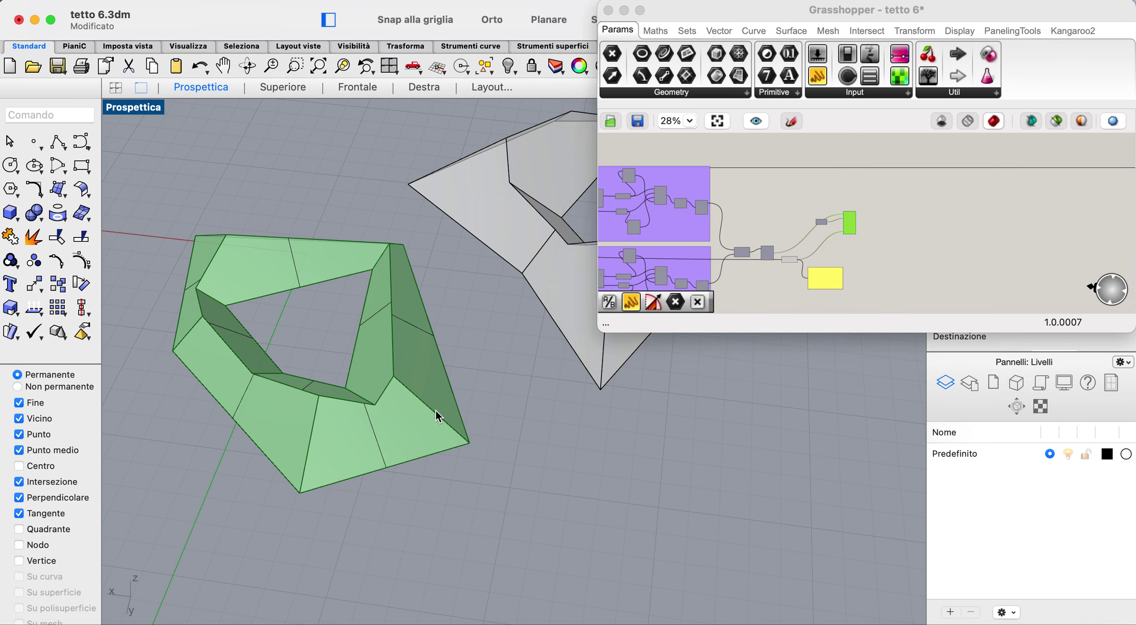
{"action": "left_click", "coordinate": [428, 412]}
{"action": "left_click_drag", "start_coordinate": [428, 412], "coordinate": [499, 450]}
{"action": "left_click", "coordinate": [206, 429]}
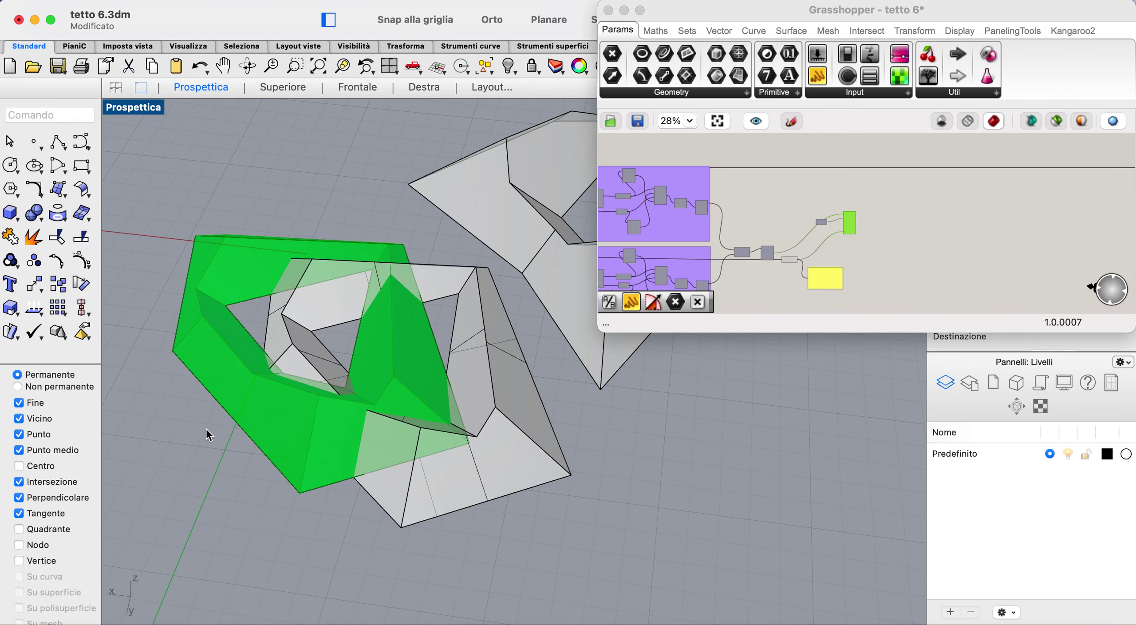
- Delete the inner and outer source polylines of the reshaped roof
{"action": "left_click_drag", "start_coordinate": [249, 326], "coordinate": [226, 307]}
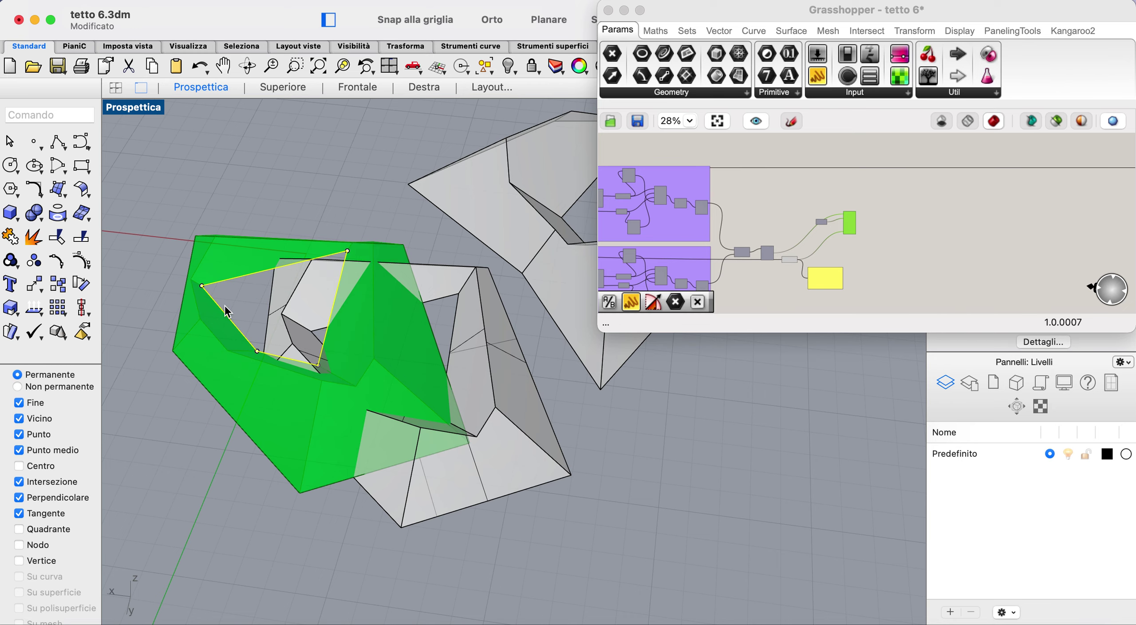
{"action": "key", "text": "Delete"}
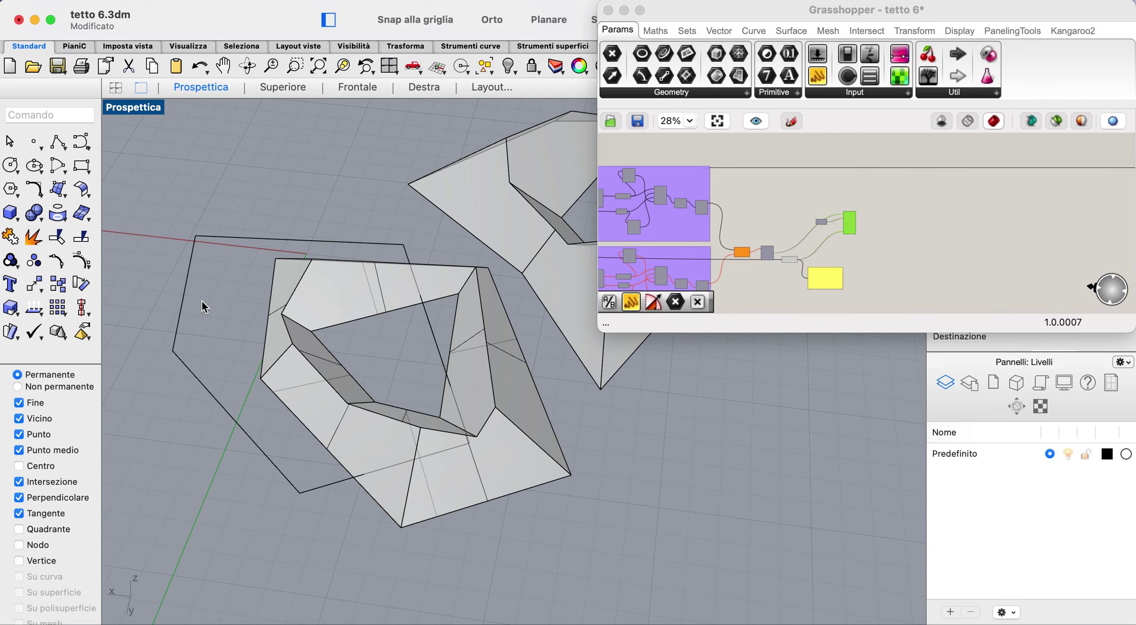
{"action": "left_click", "coordinate": [185, 303]}
{"action": "key", "text": "Delete"}
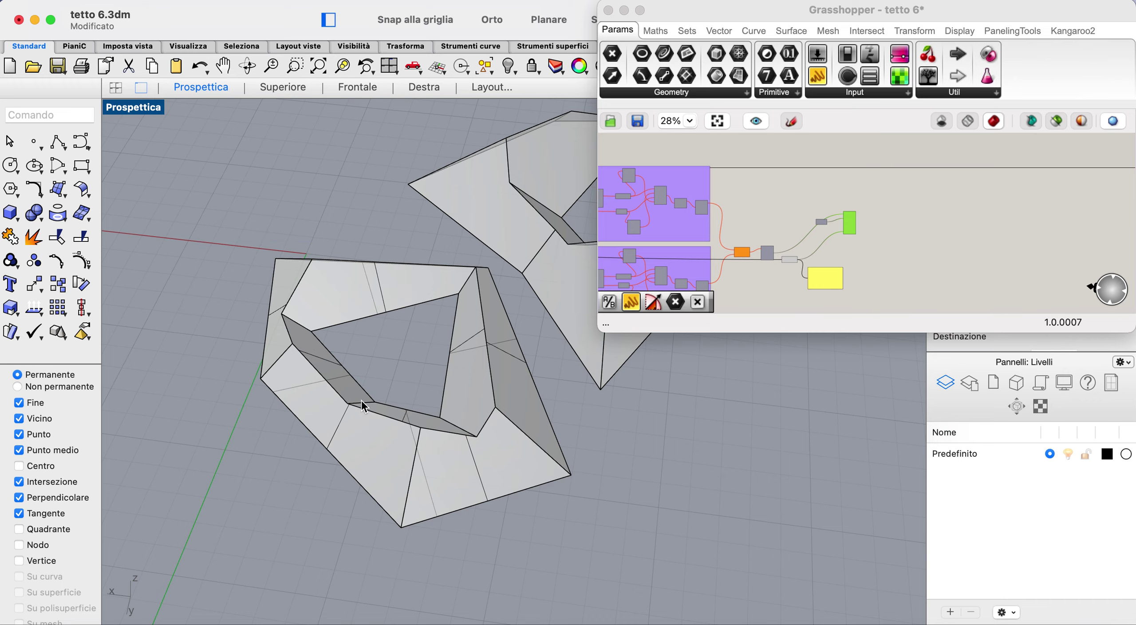
- Turn off isocurve display on the newly baked roof, moving the Grasshopper window aside for access and back
{"action": "left_click", "coordinate": [449, 482]}
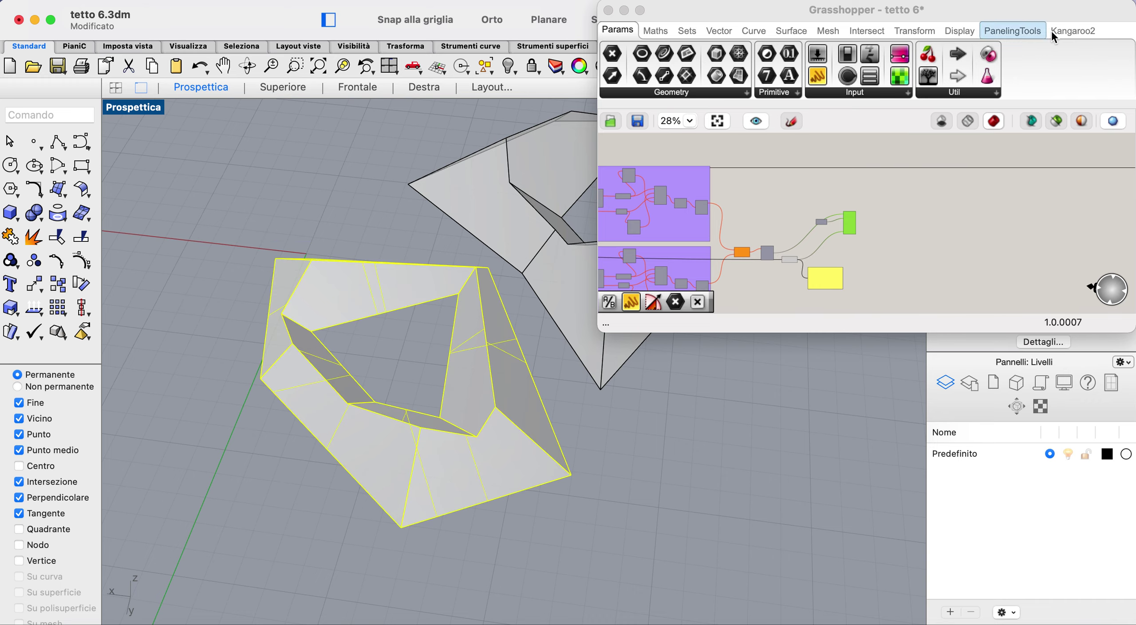
{"action": "left_click_drag", "start_coordinate": [1075, 14], "coordinate": [372, 415]}
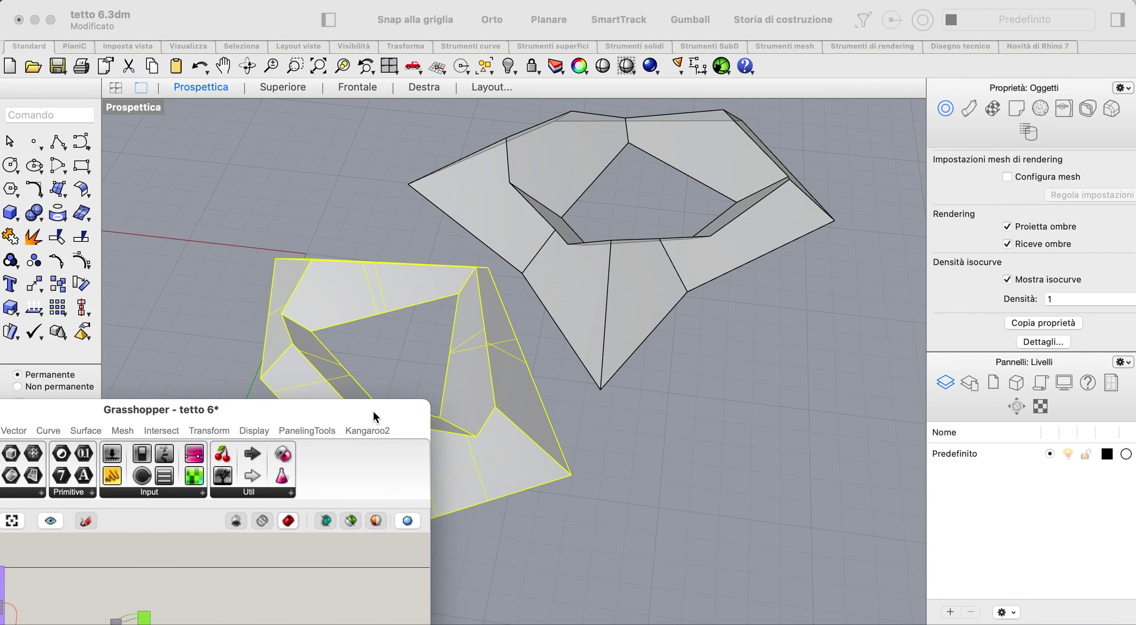
{"action": "left_click", "coordinate": [1003, 281]}
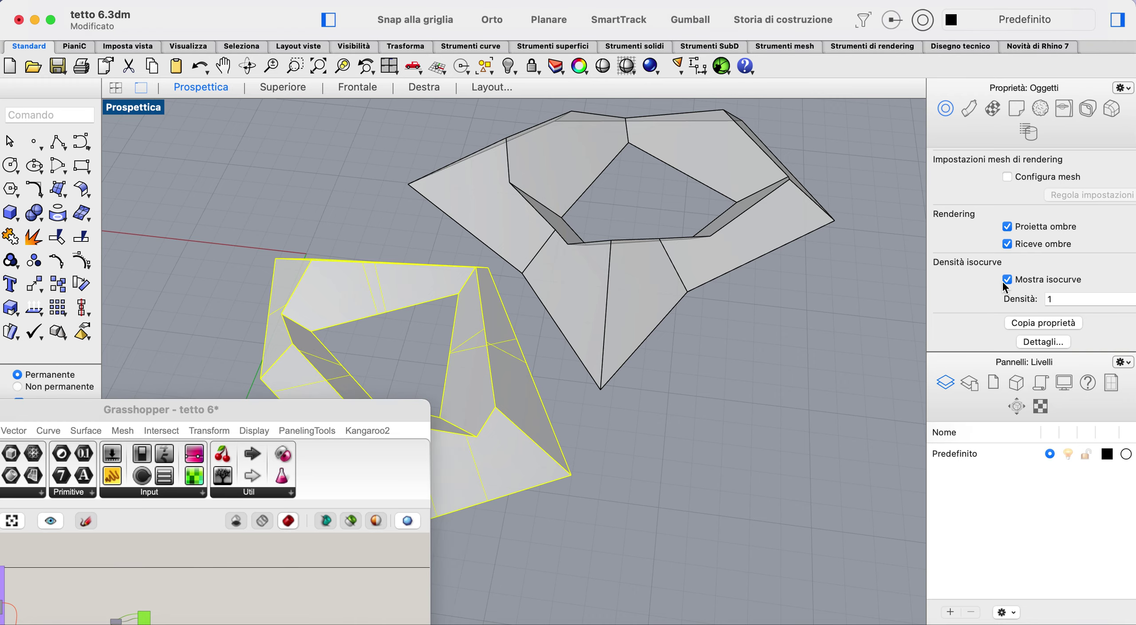
{"action": "left_click", "coordinate": [1004, 281]}
{"action": "left_click", "coordinate": [704, 443]}
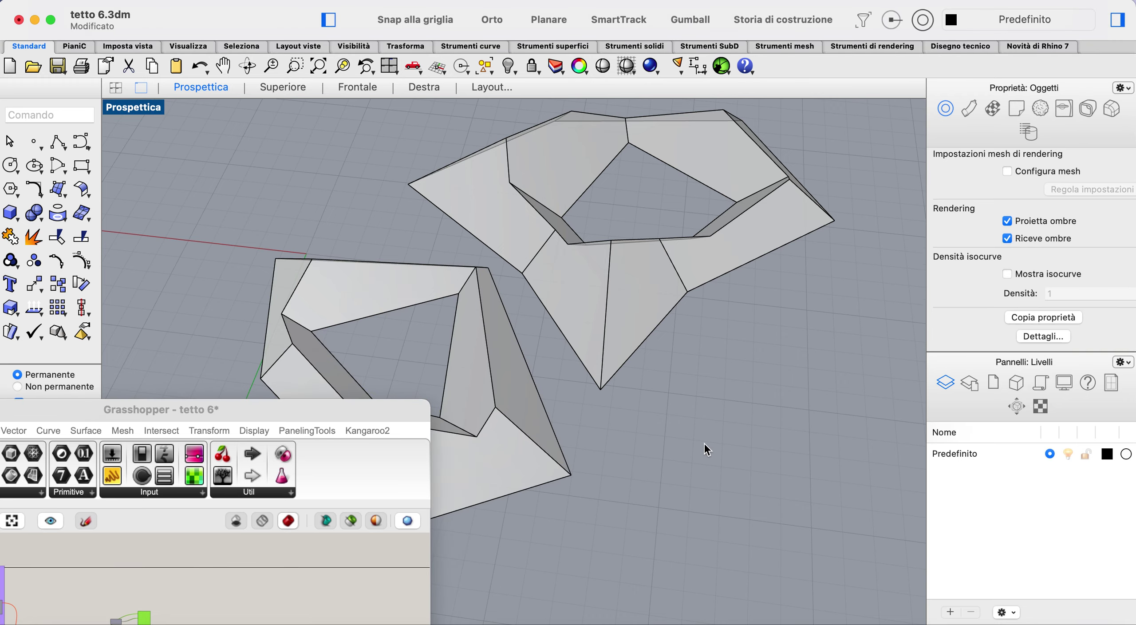
{"action": "scroll", "coordinate": [705, 443], "scroll_direction": "right", "scroll_amount": 3}
{"action": "scroll", "coordinate": [705, 443], "scroll_direction": "right", "scroll_amount": 5}
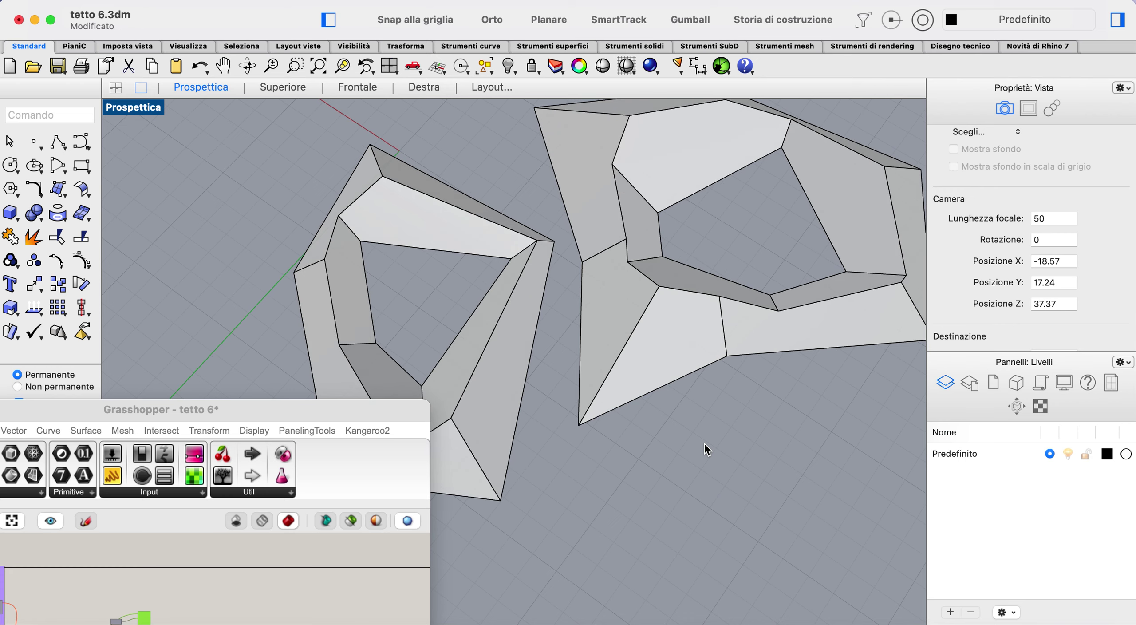
{"action": "left_click_drag", "start_coordinate": [400, 412], "coordinate": [1098, 9]}
{"action": "scroll", "coordinate": [935, 191], "scroll_direction": "left", "scroll_amount": 8}
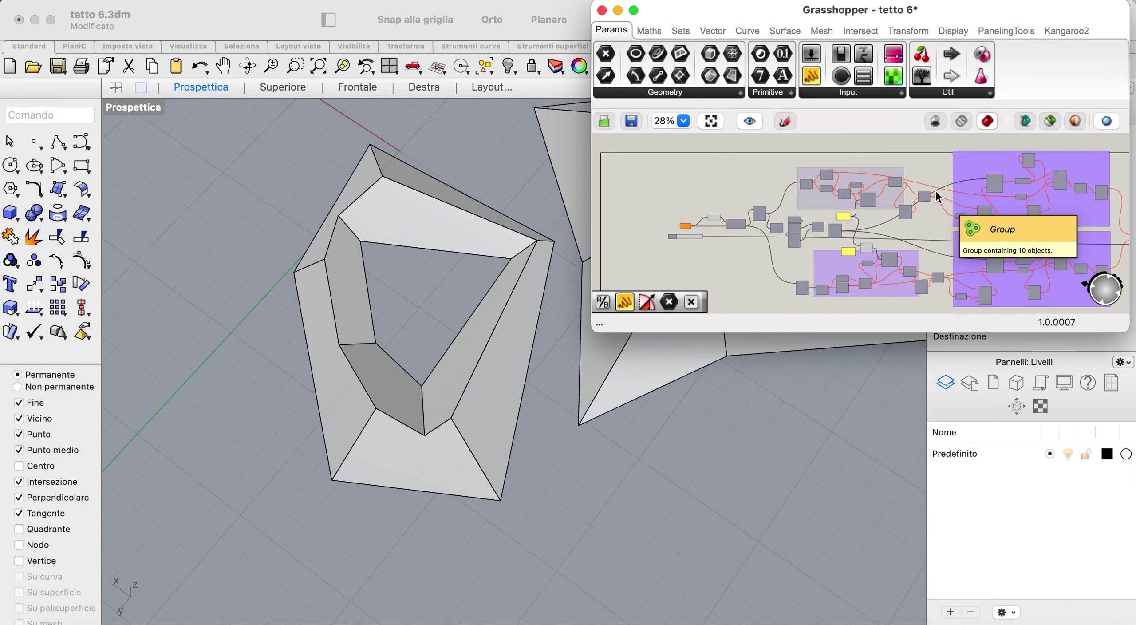
- Draw a closed four-sided polyline in the empty area beside the baked roof as a new inner opening
{"action": "left_click", "coordinate": [56, 142]}
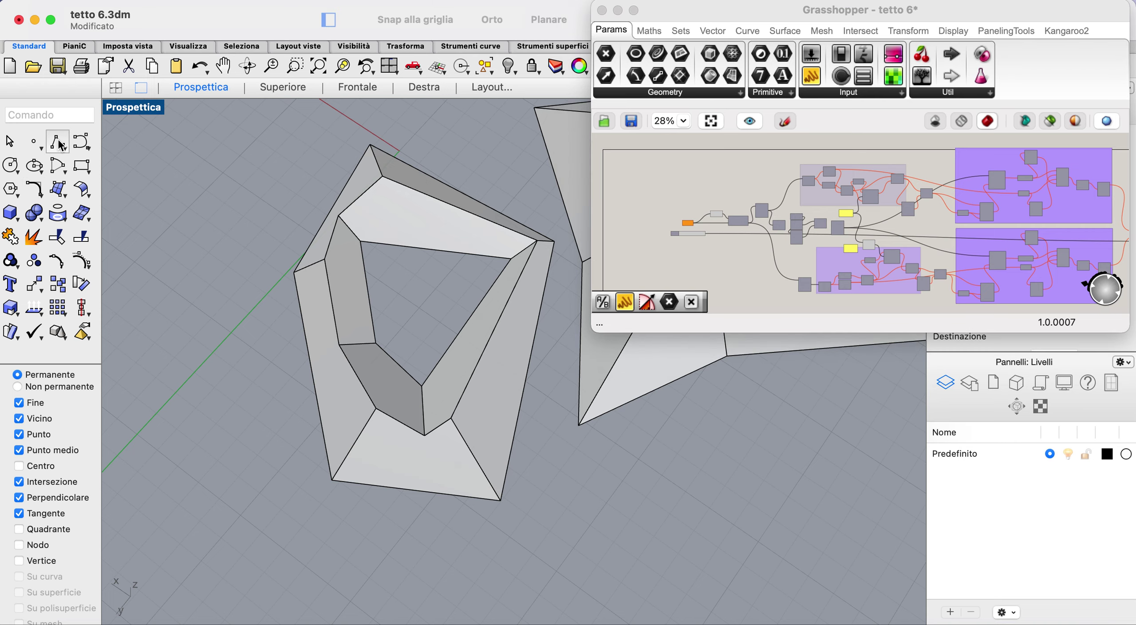
{"action": "scroll", "coordinate": [271, 267], "scroll_direction": "left", "scroll_amount": 5}
{"action": "scroll", "coordinate": [271, 267], "scroll_direction": "left", "scroll_amount": 5, "text": "shift"}
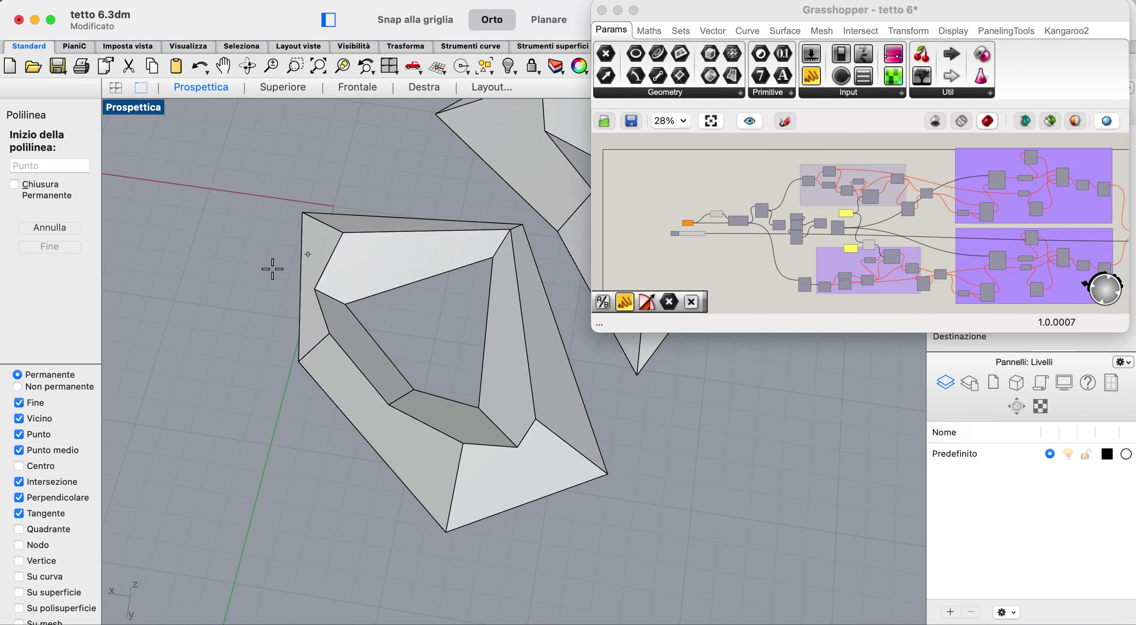
{"action": "left_click", "coordinate": [214, 273]}
{"action": "left_click", "coordinate": [321, 234]}
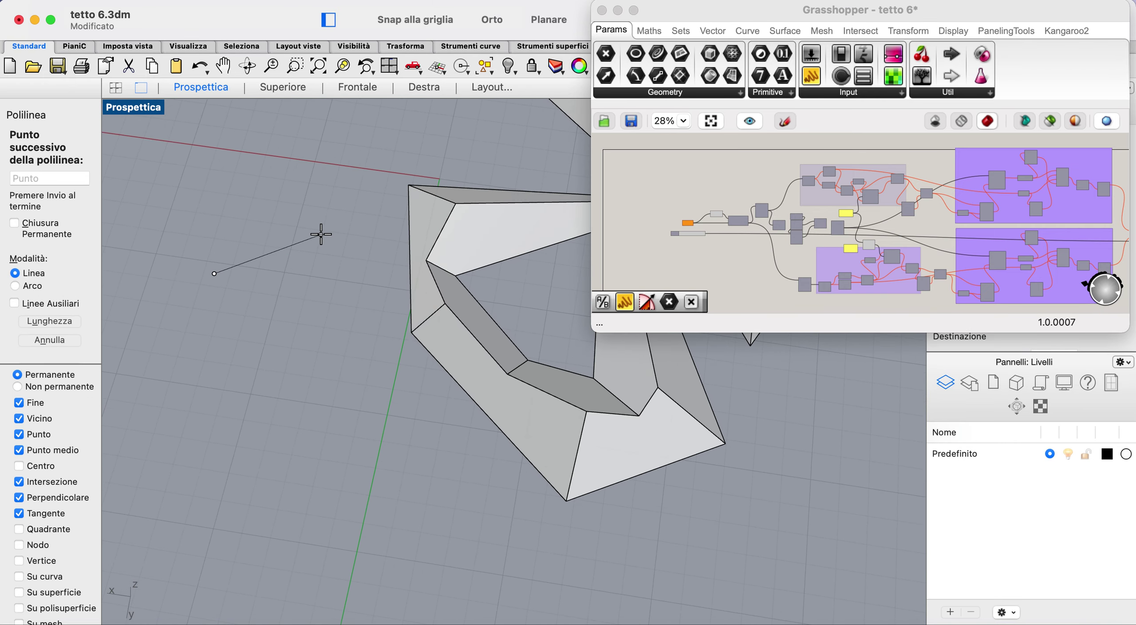
{"action": "left_click", "coordinate": [214, 273]}
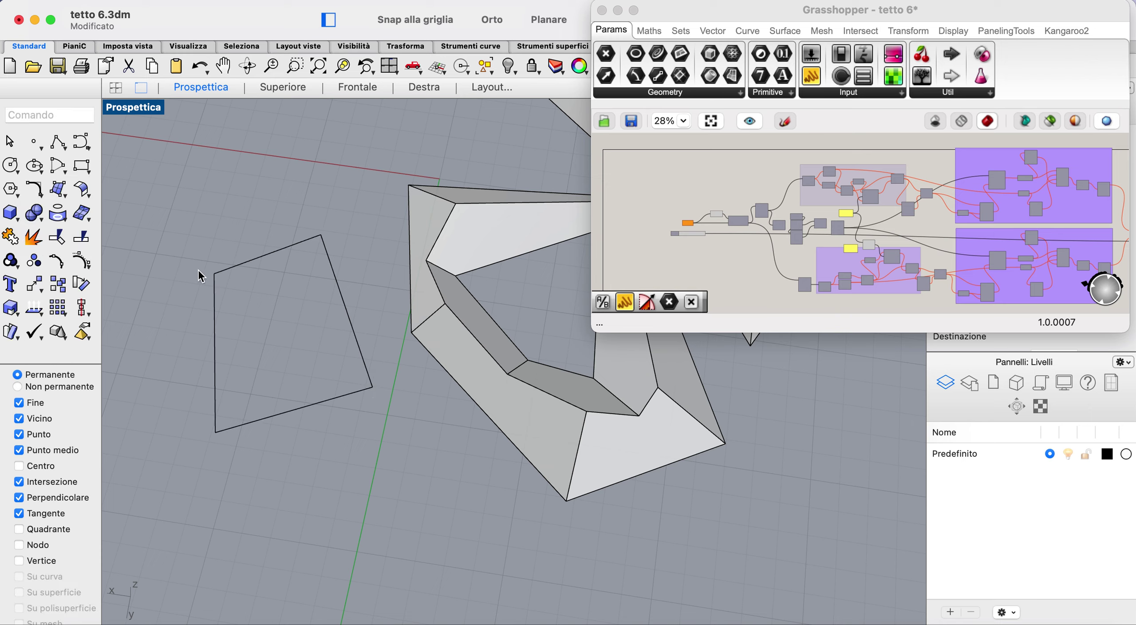
- Draw a closed four-sided polyline around the new inner one as the outer roof boundary
{"action": "key", "text": "Return"}
{"action": "left_click", "coordinate": [157, 214]}
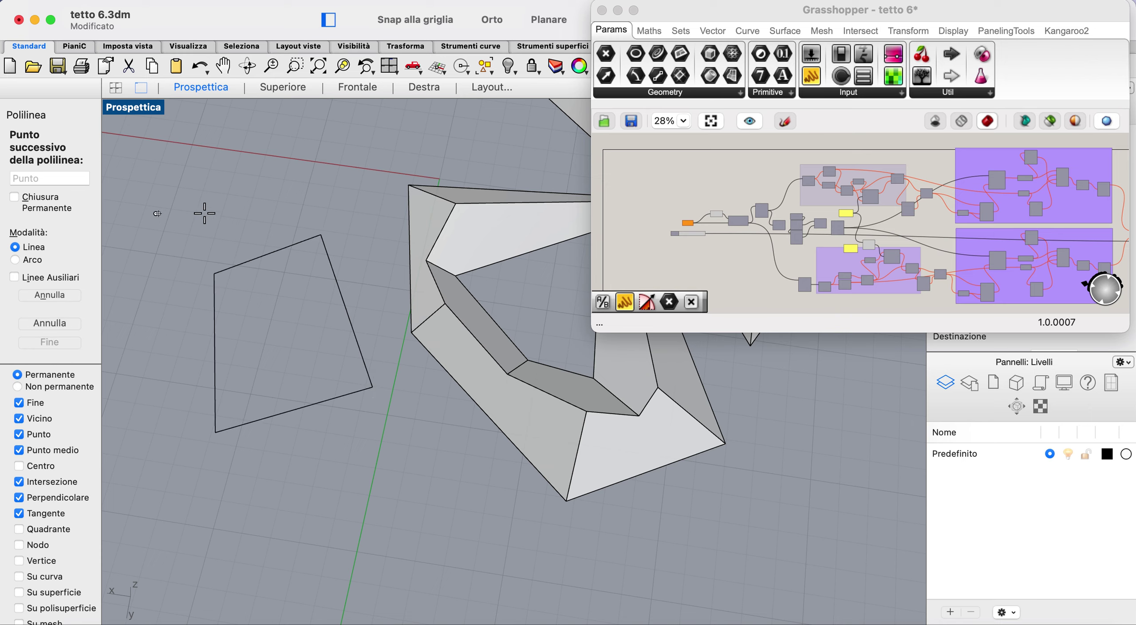
{"action": "left_click", "coordinate": [365, 215]}
{"action": "left_click", "coordinate": [422, 469]}
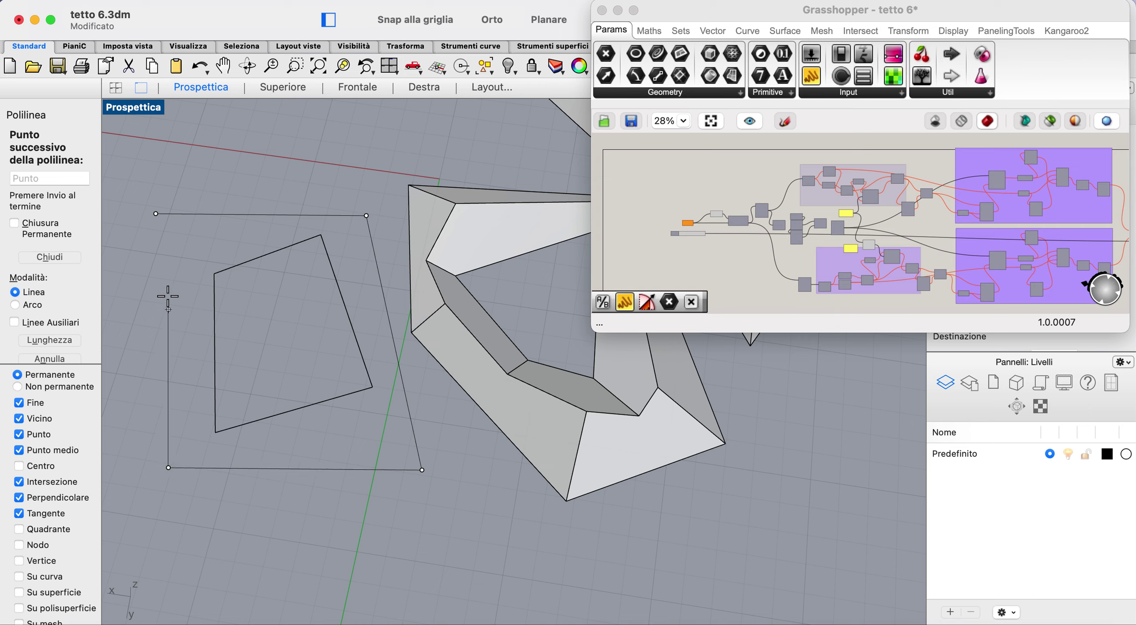
{"action": "left_click", "coordinate": [156, 213]}
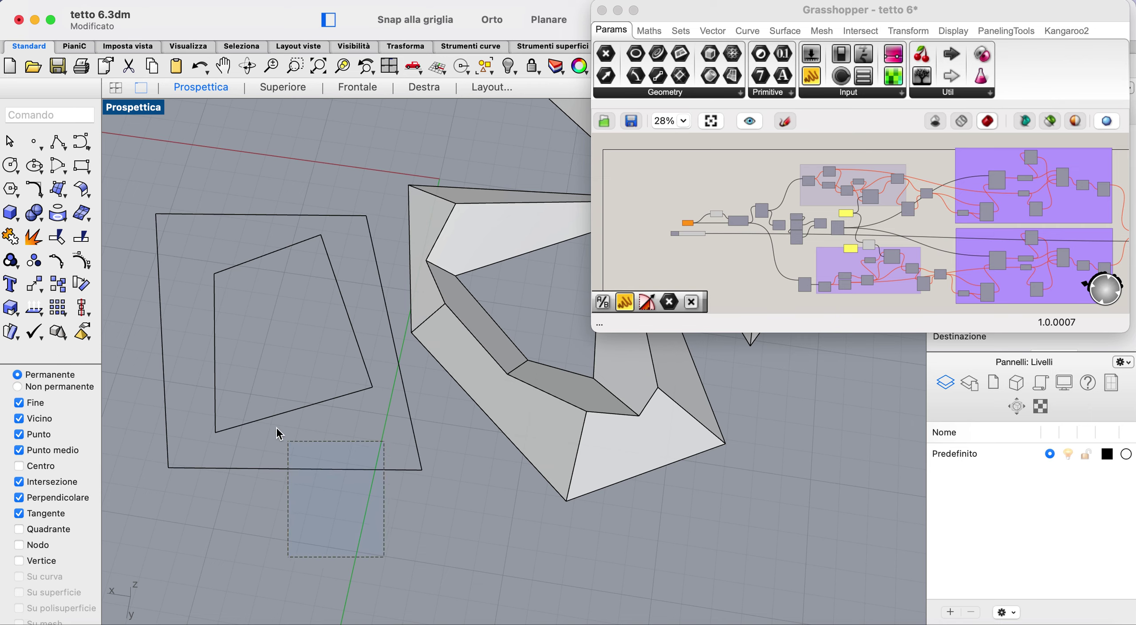
- Assign both new four-sided polylines to the Crv parameter as multiple curves and deselect them
{"action": "left_click_drag", "start_coordinate": [278, 434], "coordinate": [278, 432]}
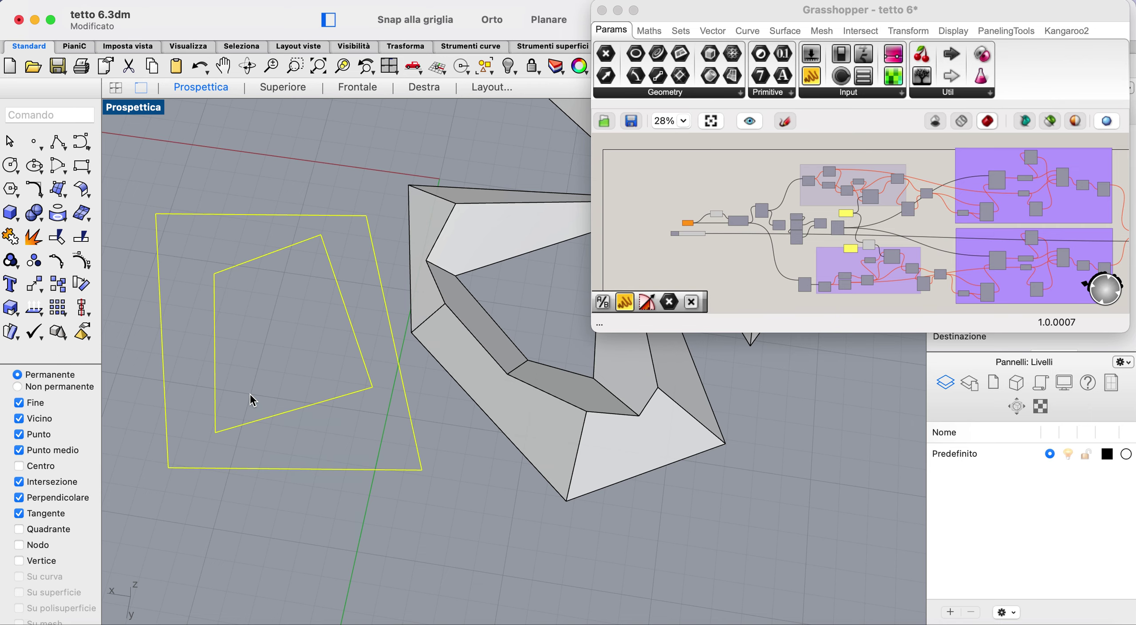
{"action": "right_click", "coordinate": [687, 227]}
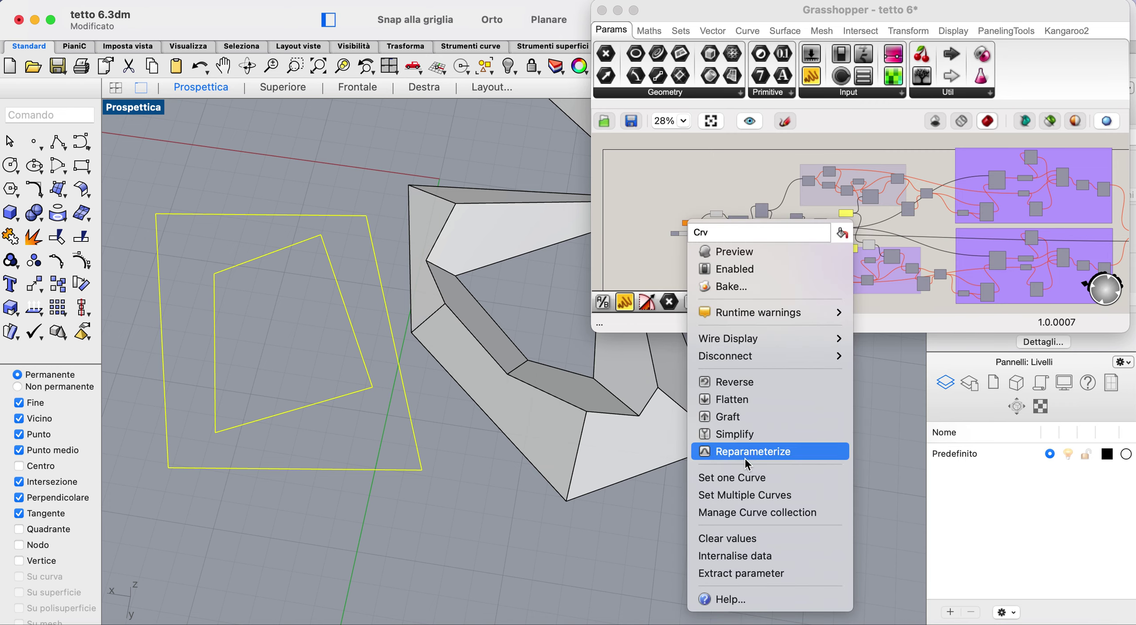
{"action": "left_click", "coordinate": [745, 495]}
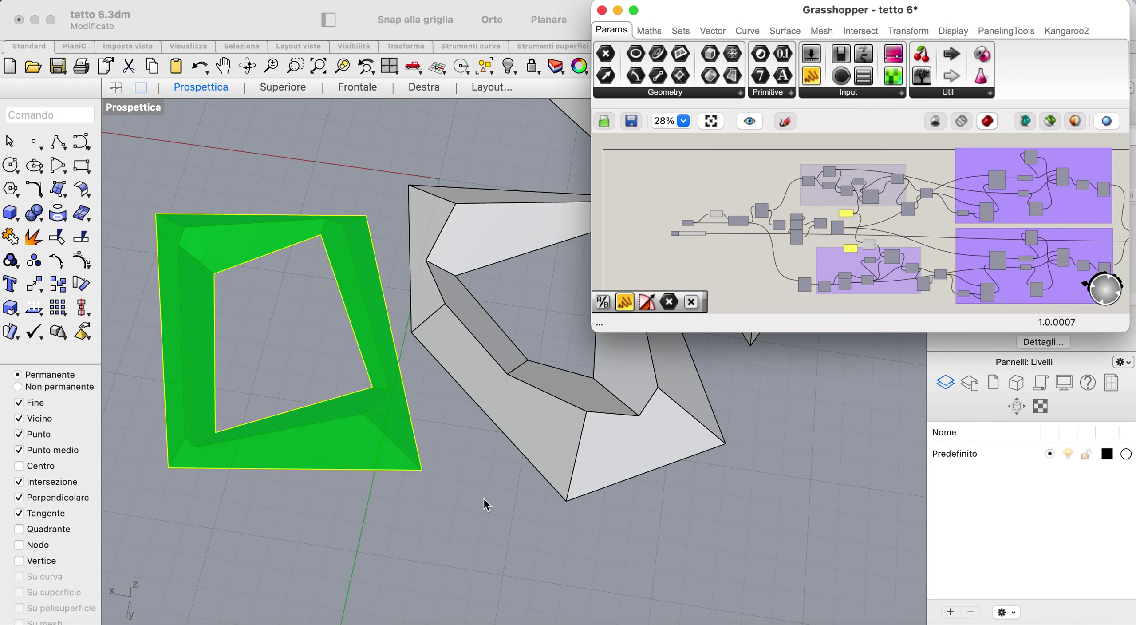
{"action": "left_click", "coordinate": [484, 499]}
{"action": "right_click_drag", "start_coordinate": [483, 498], "coordinate": [484, 499]}
{"action": "left_click", "coordinate": [484, 498]}
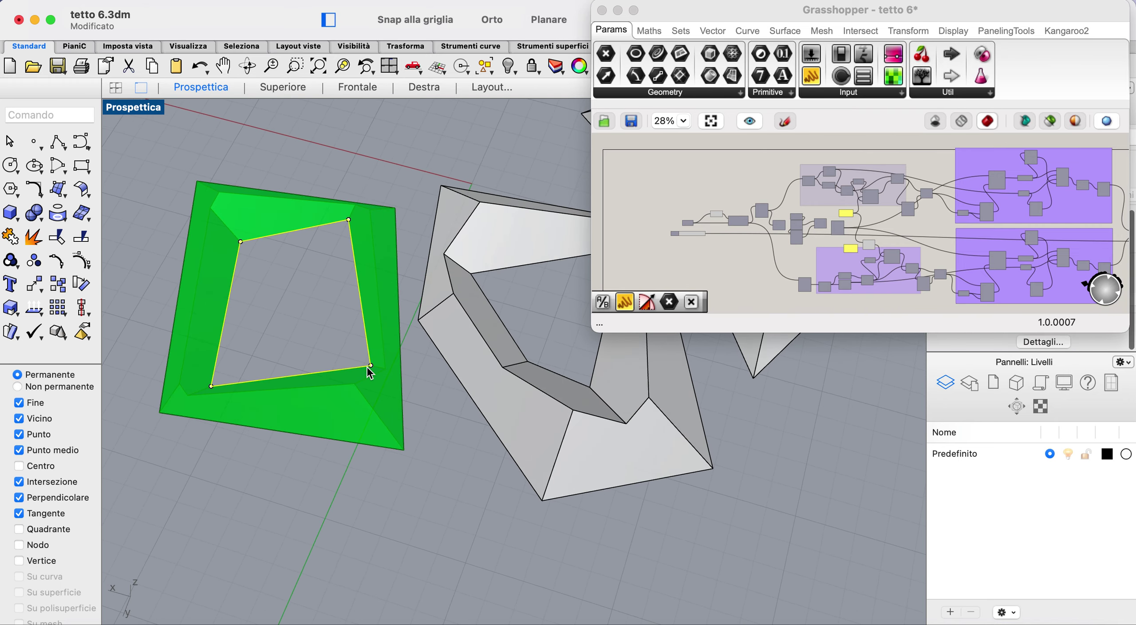
- Move the two lower vertices of the four-sided inner opening onto the lower edge of the outer boundary
{"action": "left_click_drag", "start_coordinate": [370, 366], "coordinate": [341, 441]}
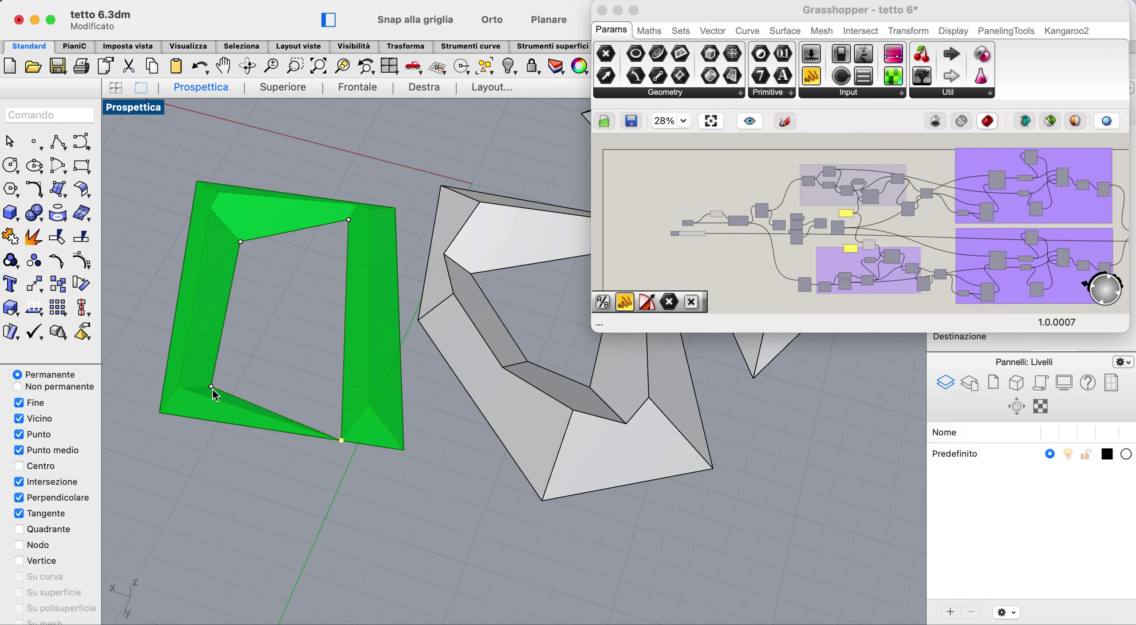
{"action": "left_click_drag", "start_coordinate": [211, 386], "coordinate": [198, 418]}
{"action": "left_click_drag", "start_coordinate": [197, 419], "coordinate": [197, 419]}
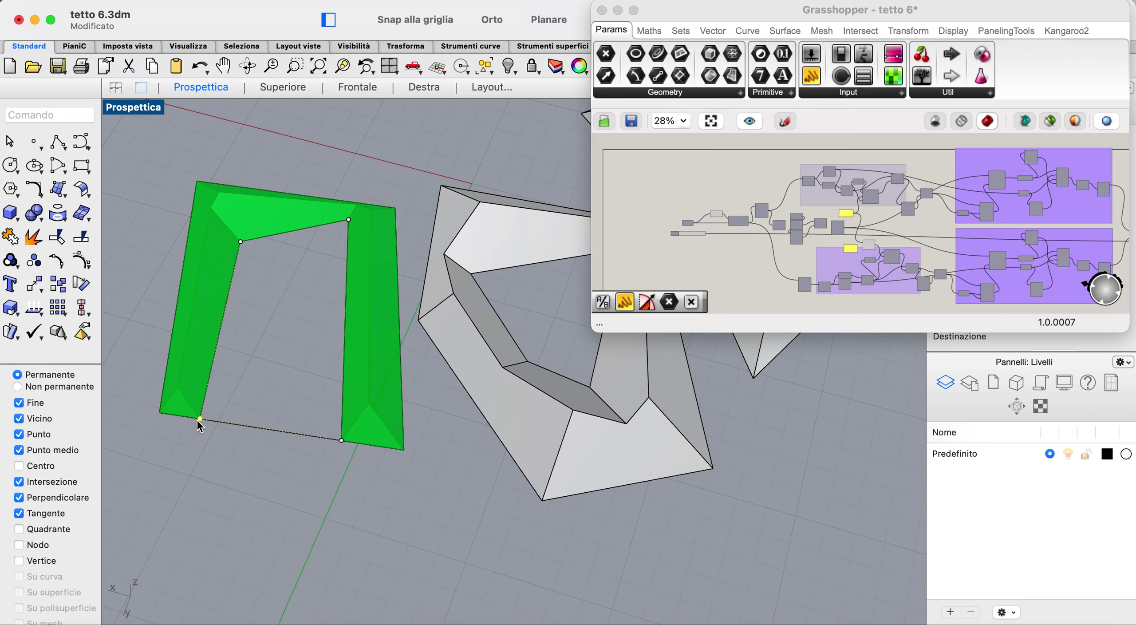
- Move the two control points of the opening's left side outside the outer boundary, and shift its upper vertex beyond the boundary's upper corner
{"action": "left_click", "coordinate": [218, 349]}
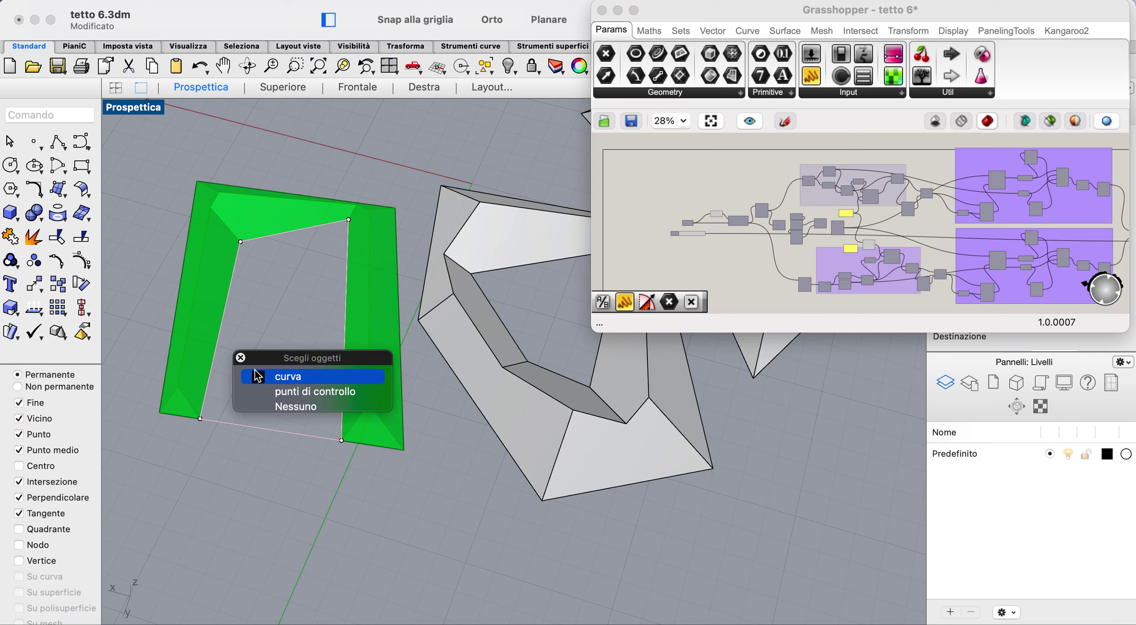
{"action": "left_click", "coordinate": [270, 390]}
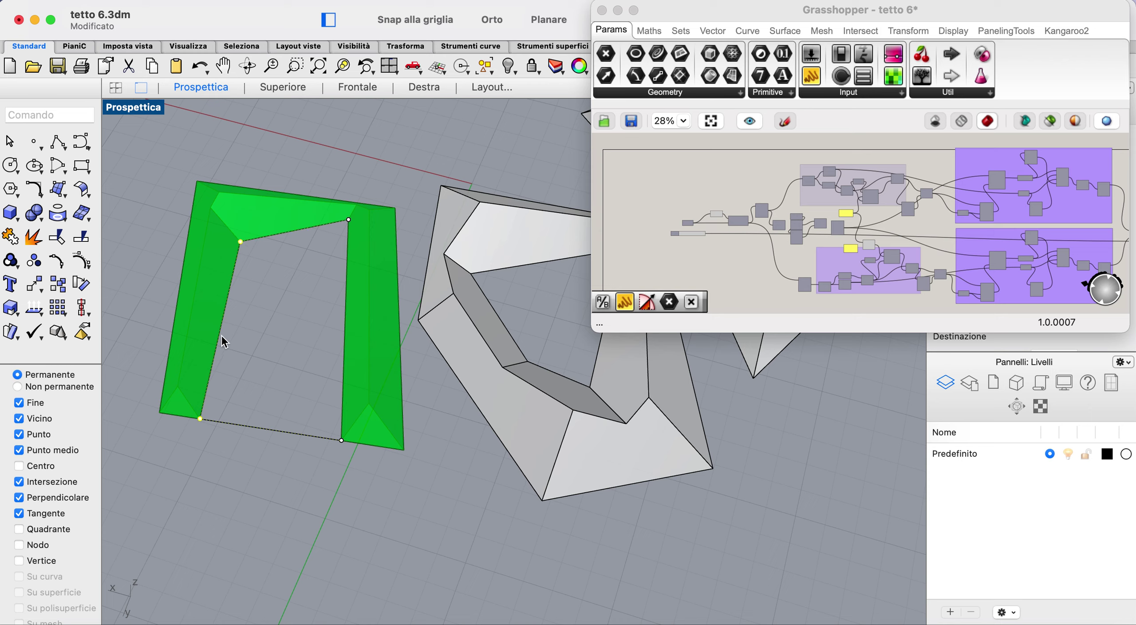
{"action": "left_click_drag", "start_coordinate": [220, 334], "coordinate": [146, 339]}
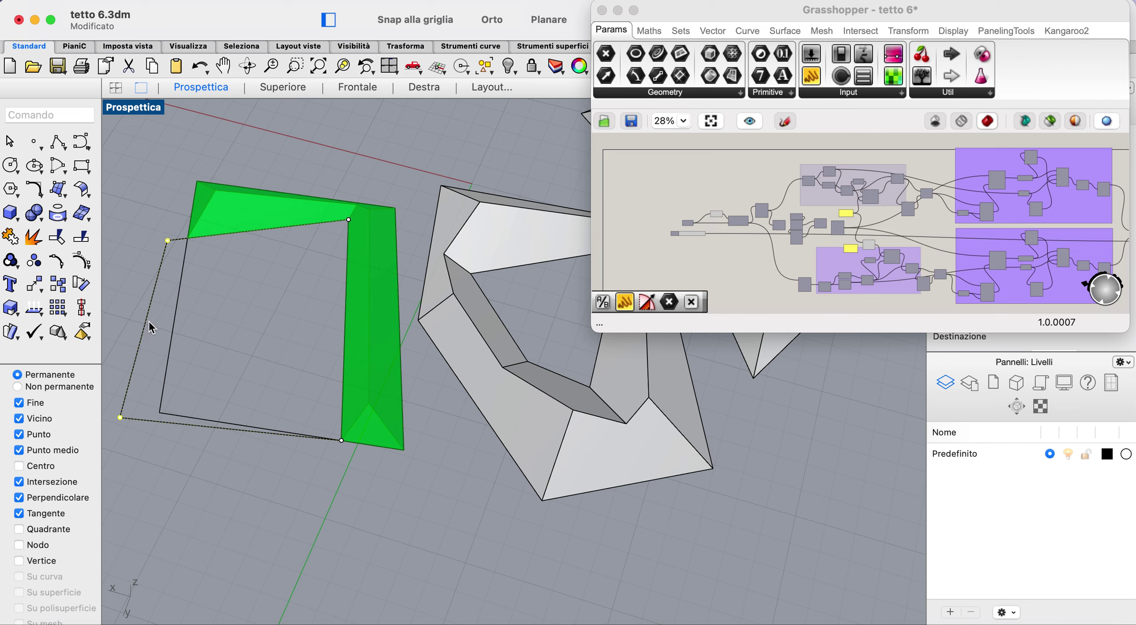
{"action": "left_click_drag", "start_coordinate": [167, 247], "coordinate": [196, 172]}
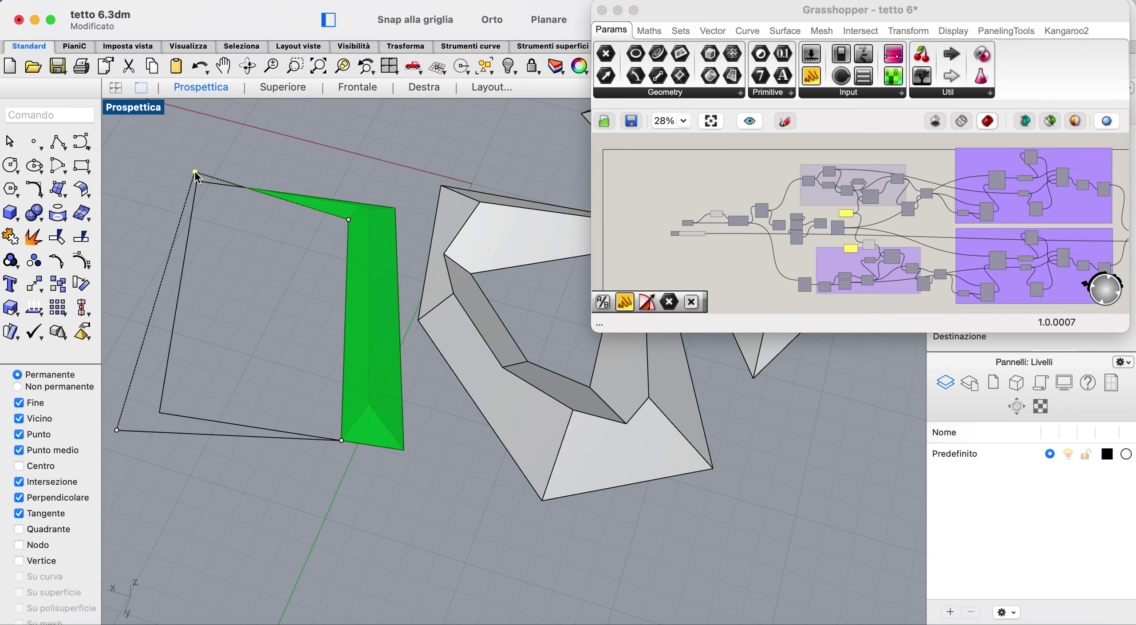
{"action": "right_click_drag", "start_coordinate": [393, 288], "coordinate": [395, 291]}
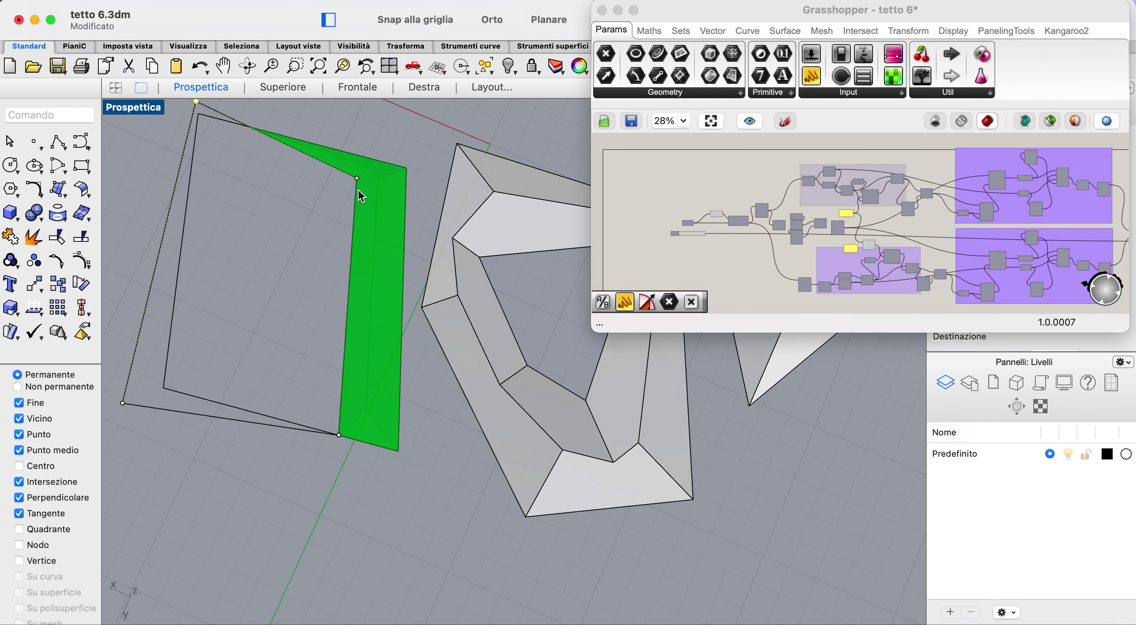
{"action": "left_click", "coordinate": [357, 170]}
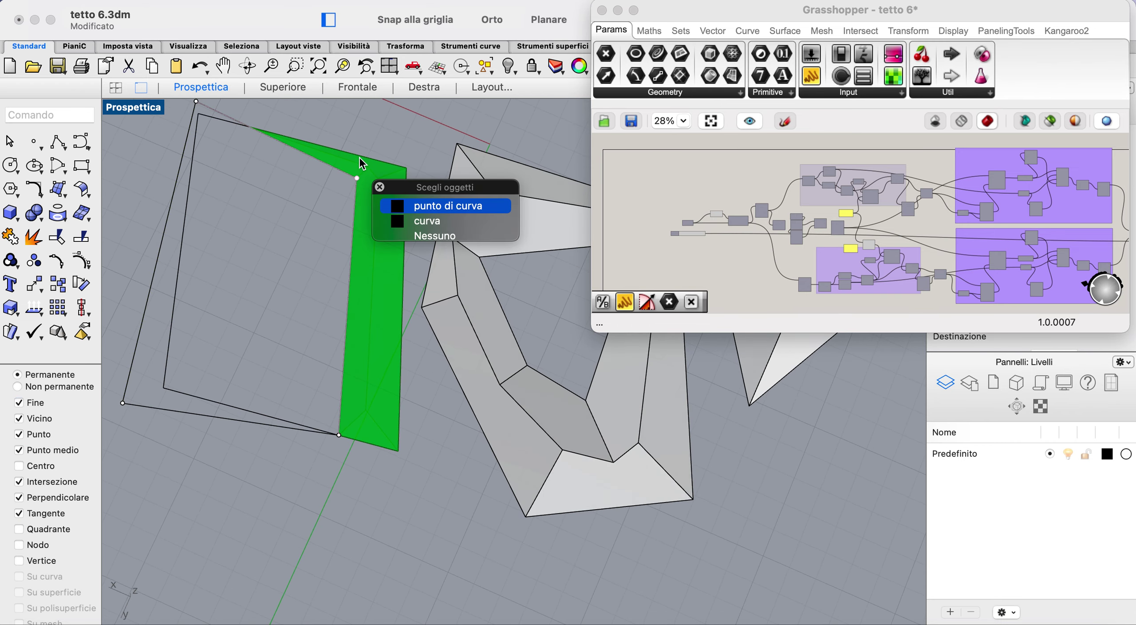
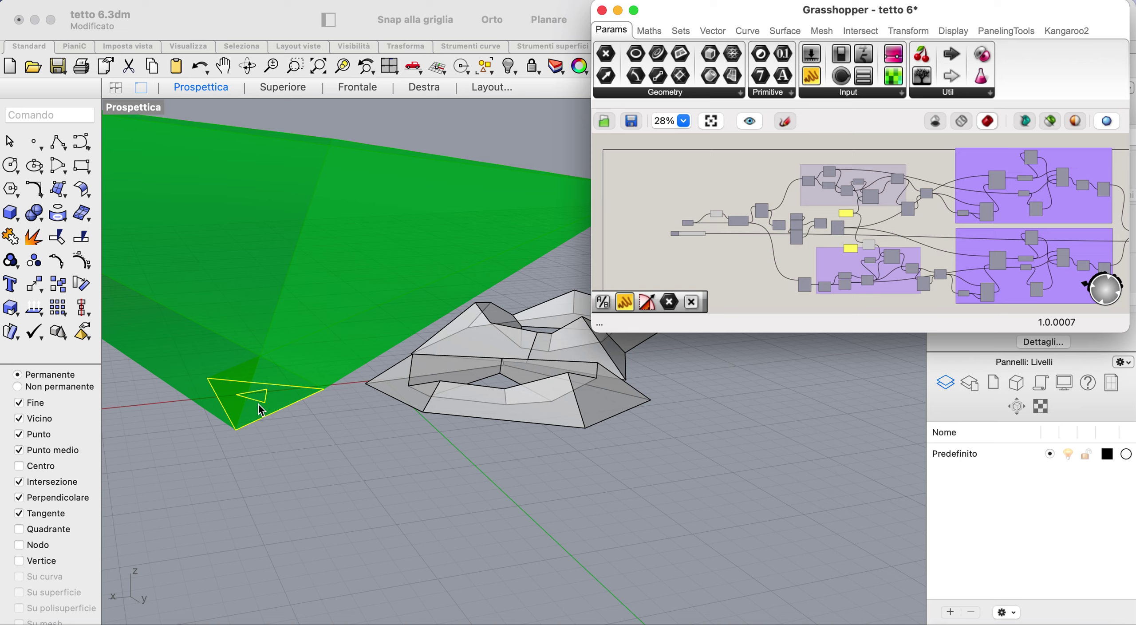
- Try reshaping the small inner triangle by moving two of its vertices so it crosses the outer triangle
{"action": "left_click", "coordinate": [296, 441]}
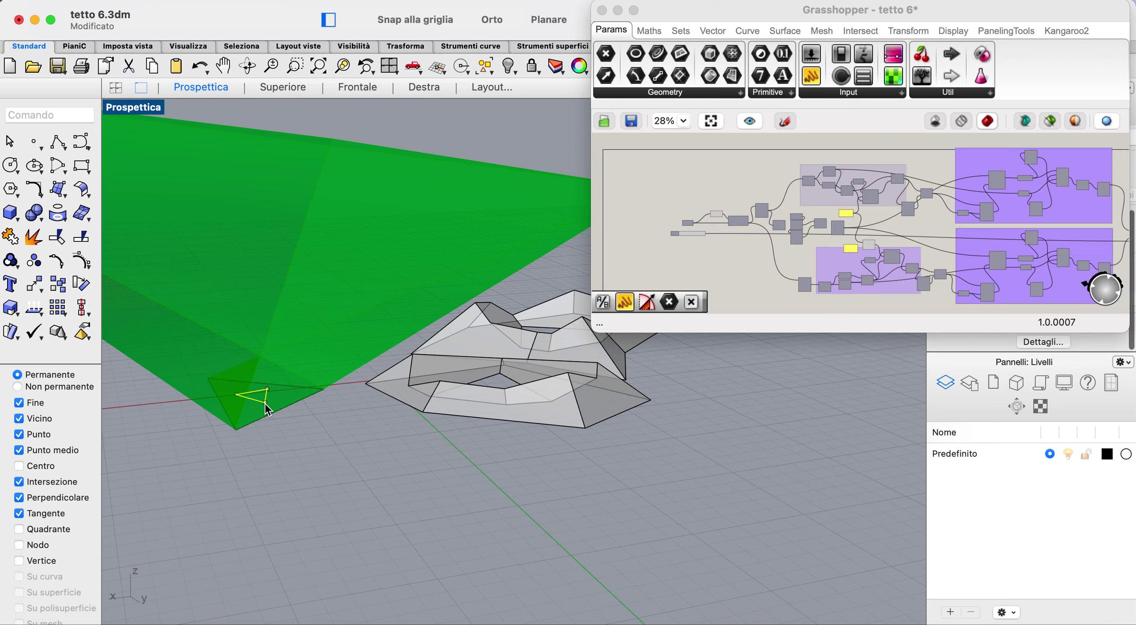
{"action": "left_click_drag", "start_coordinate": [265, 403], "coordinate": [266, 376]}
{"action": "right_click_drag", "start_coordinate": [267, 382], "coordinate": [268, 395]}
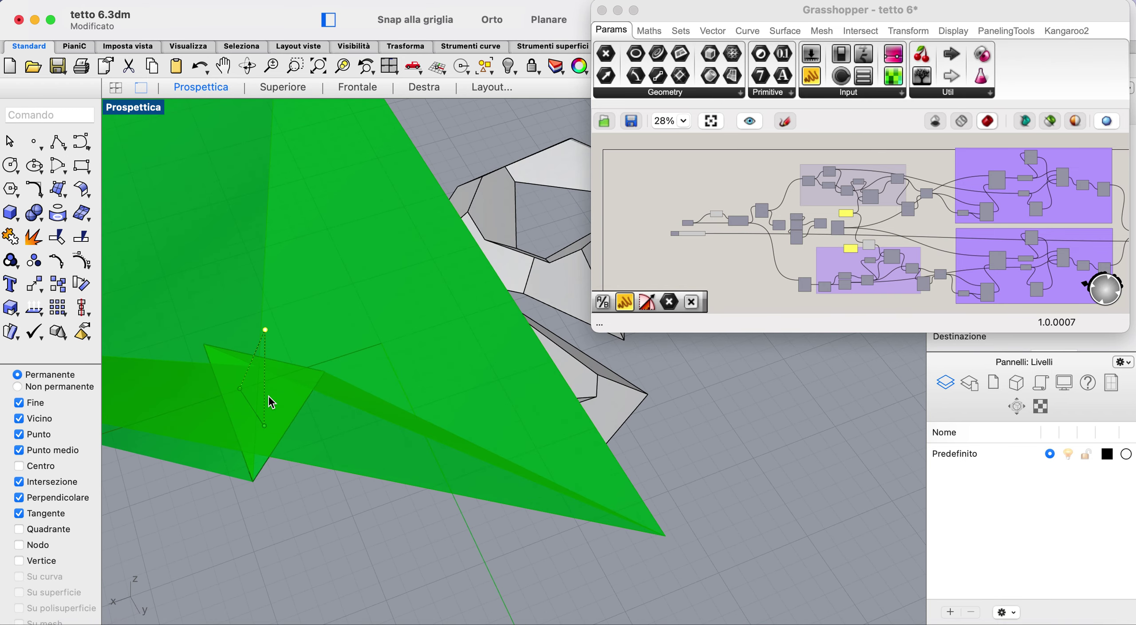
{"action": "left_click_drag", "start_coordinate": [241, 388], "coordinate": [202, 395]}
{"action": "scroll", "coordinate": [301, 501], "scroll_direction": "down", "scroll_amount": 3}
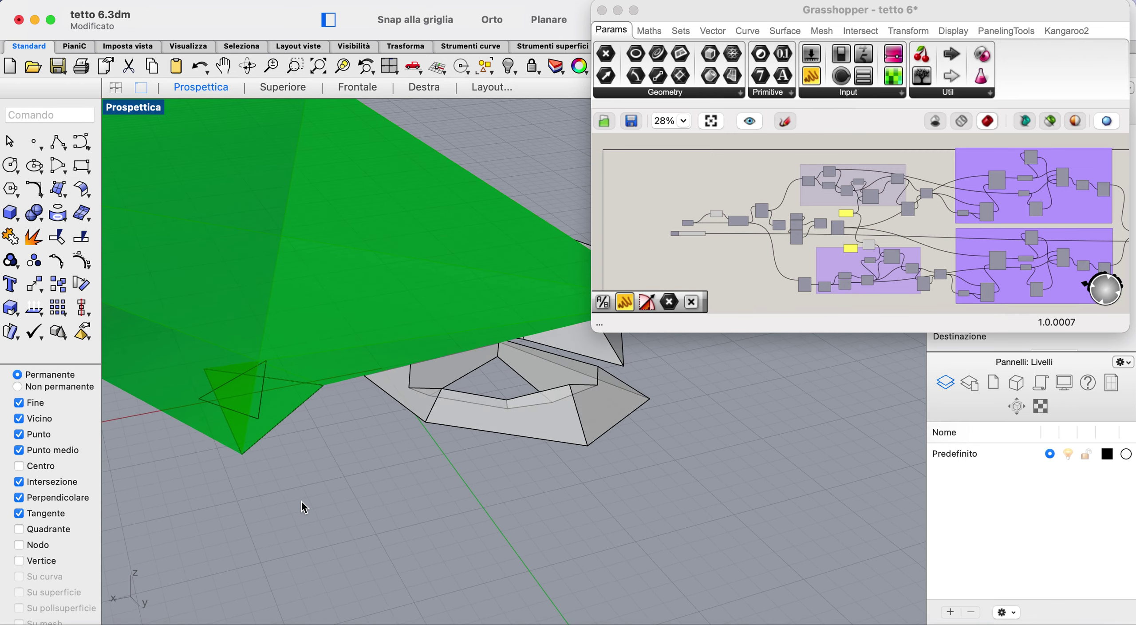
- Undo the vertex edits along with the drawing of the two triangular polylines
{"action": "key", "text": "super+z"}
{"action": "key", "text": "super+z"}
{"action": "key", "text": "super+z"}
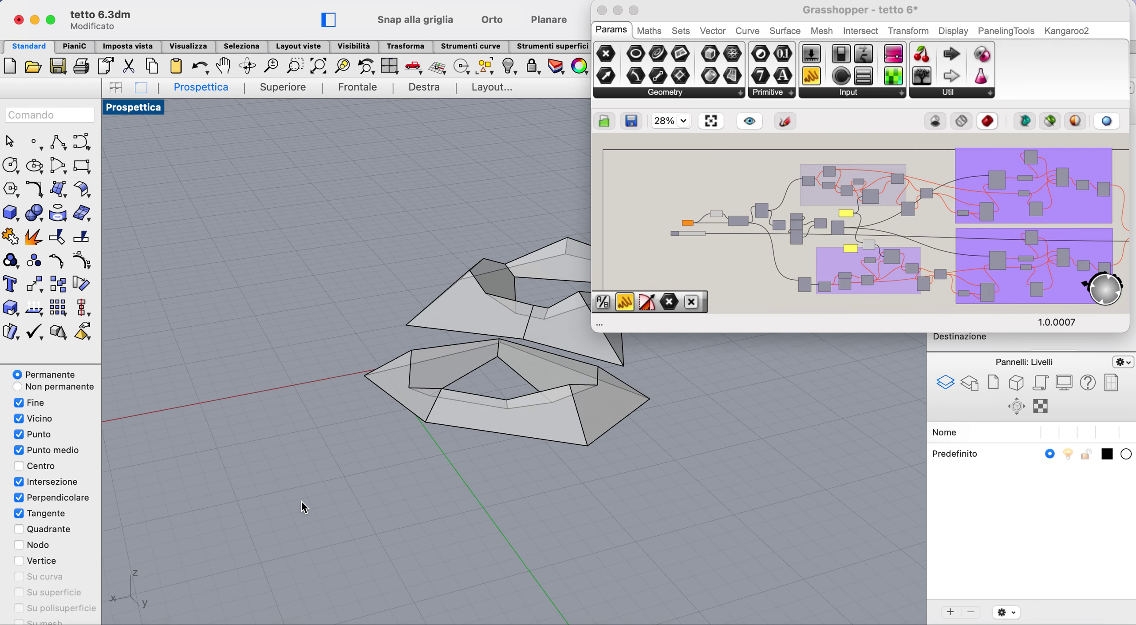
- Draw a closed three-sided polyline in the empty area beside the baked roofs as the new outer boundary
{"action": "scroll", "coordinate": [376, 471], "scroll_direction": "up", "scroll_amount": 4}
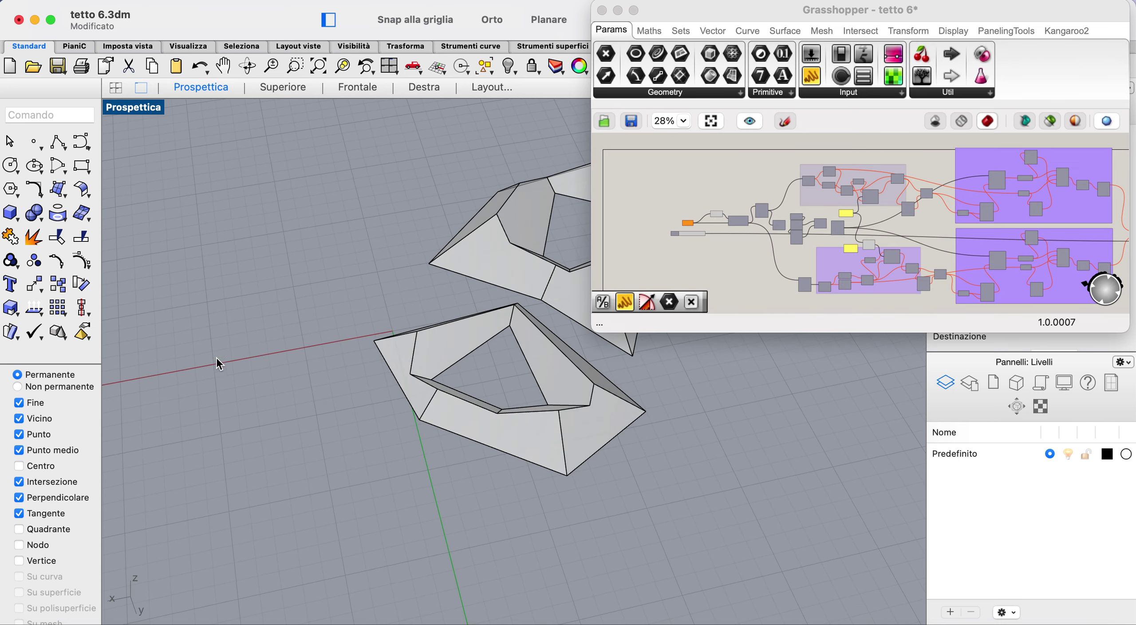
{"action": "left_click", "coordinate": [63, 141]}
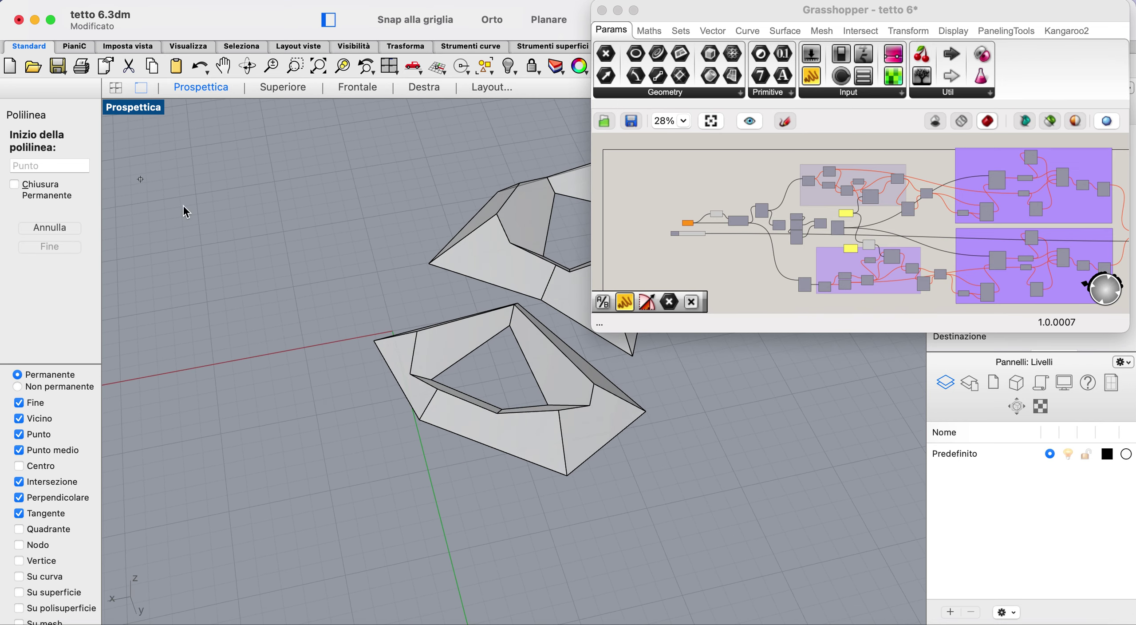
{"action": "left_click", "coordinate": [240, 347]}
{"action": "left_click", "coordinate": [333, 369]}
{"action": "left_click", "coordinate": [279, 460]}
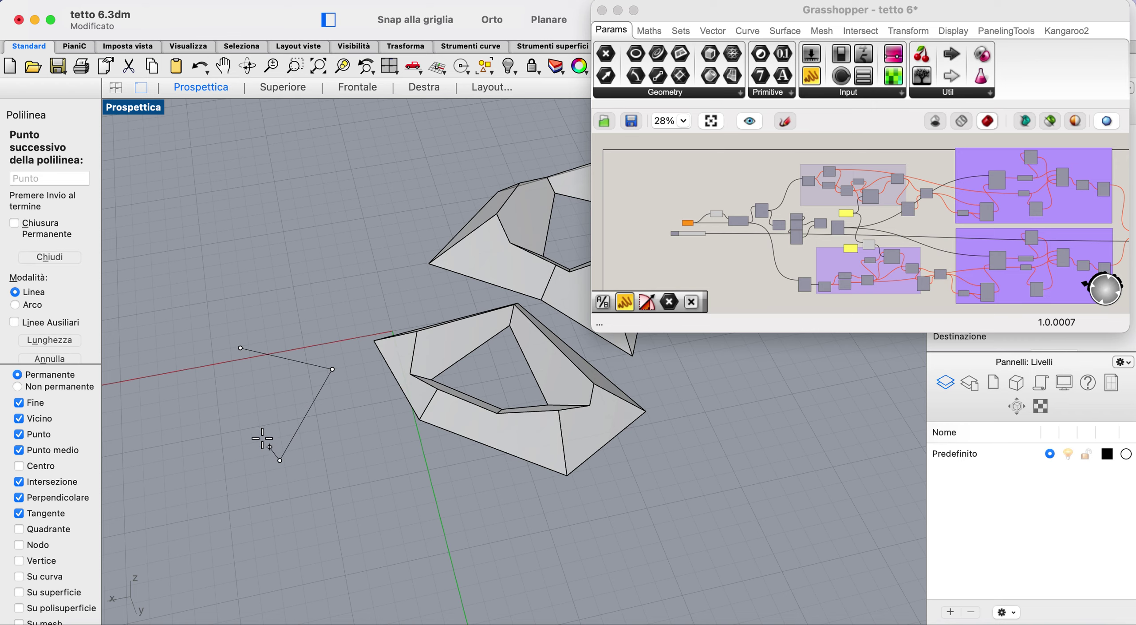
{"action": "left_click", "coordinate": [240, 348]}
{"action": "scroll", "coordinate": [273, 378], "scroll_direction": "up", "scroll_amount": 3}
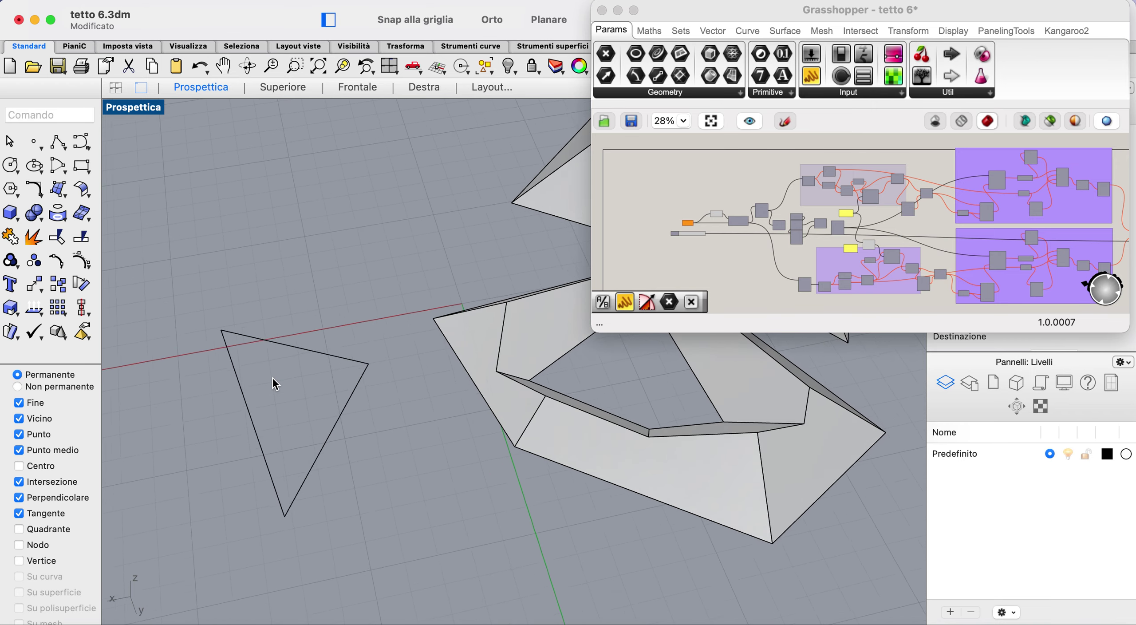
- Draw a small closed three-sided polyline inside the outer triangle as the roof's inner opening
{"action": "key", "text": "Return"}
{"action": "left_click", "coordinate": [271, 373]}
{"action": "left_click", "coordinate": [312, 373]}
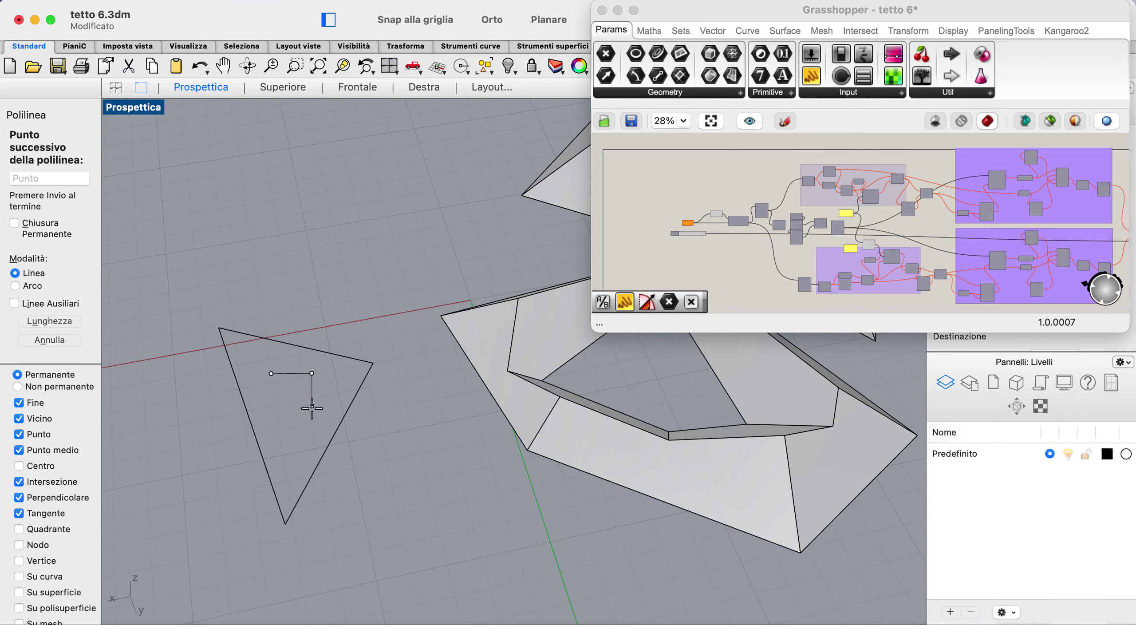
{"action": "left_click", "coordinate": [312, 408]}
{"action": "left_click", "coordinate": [271, 373]}
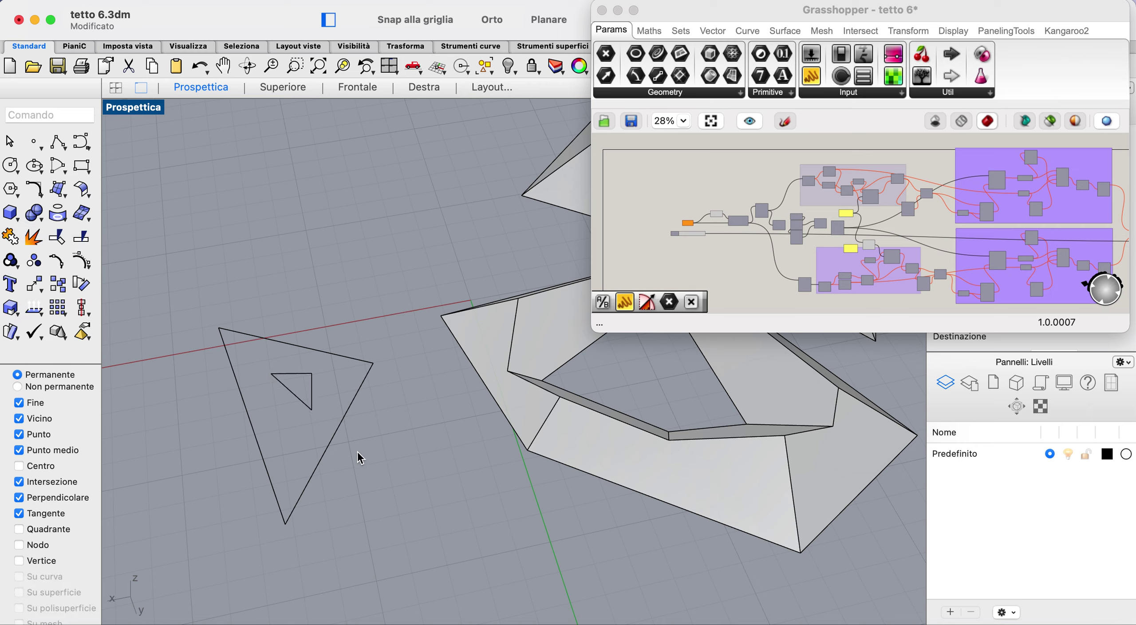
- Assign both triangular polylines to the Crv parameter as multiple curves and deselect them
{"action": "left_click_drag", "start_coordinate": [357, 451], "coordinate": [286, 393]}
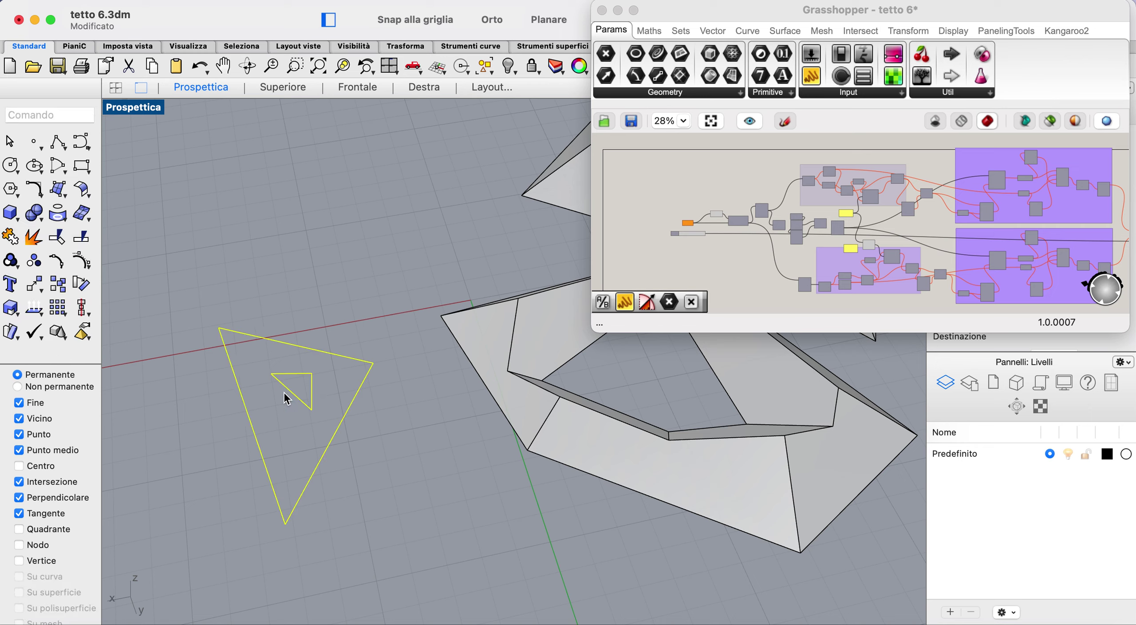
{"action": "right_click", "coordinate": [688, 225]}
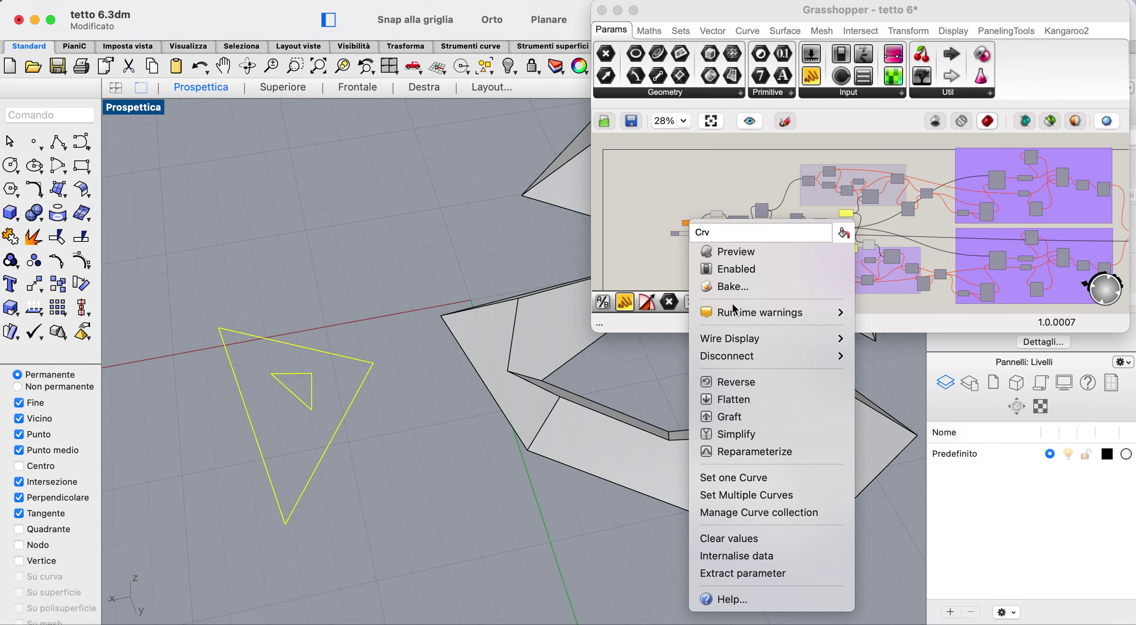
{"action": "left_click", "coordinate": [765, 494]}
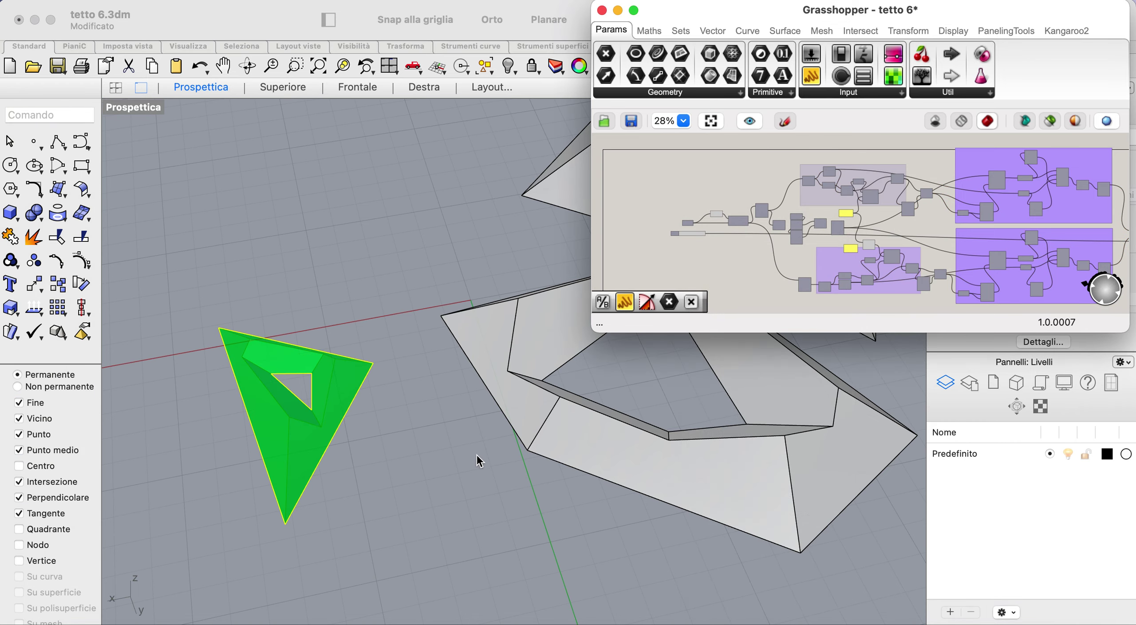
{"action": "left_click", "coordinate": [433, 457]}
{"action": "left_click", "coordinate": [387, 461]}
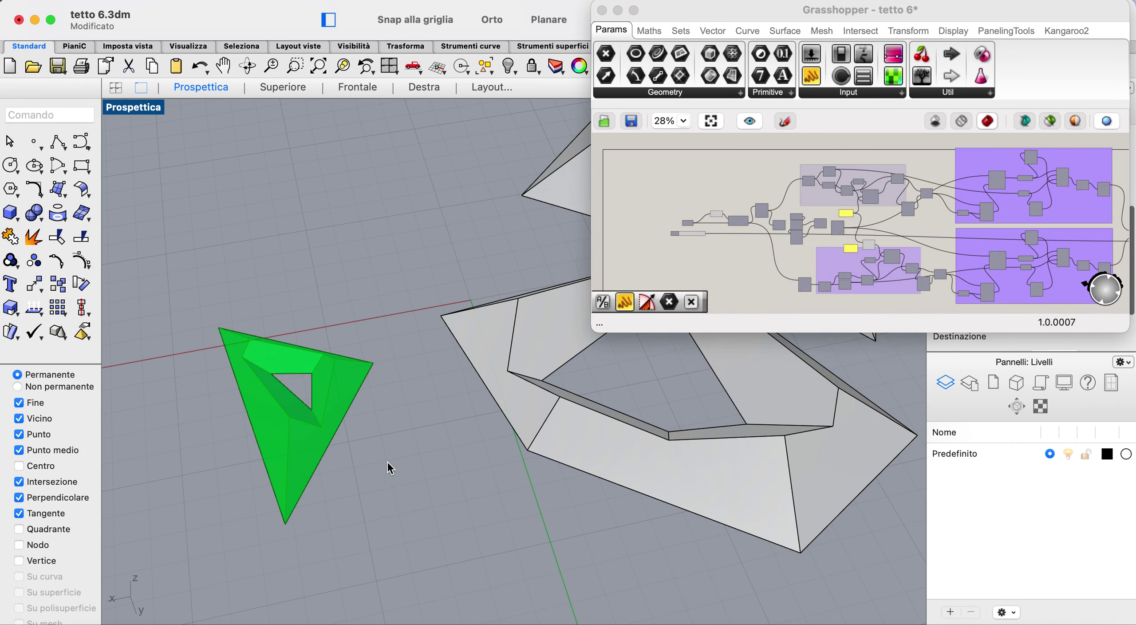
- Try moving two control points of the inner triangle beyond the outer boundary, and undo the move
{"action": "right_click_drag", "start_coordinate": [293, 404], "coordinate": [335, 414]}
{"action": "scroll", "coordinate": [336, 414], "scroll_direction": "down", "scroll_amount": 10}
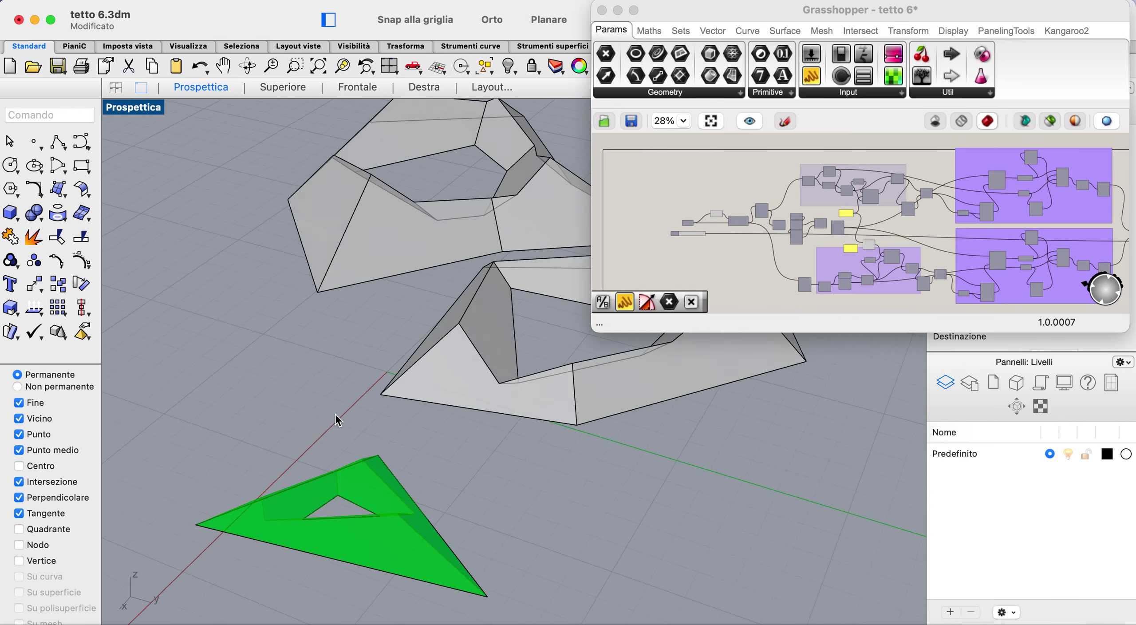
{"action": "scroll", "coordinate": [335, 414], "scroll_direction": "down", "scroll_amount": 6}
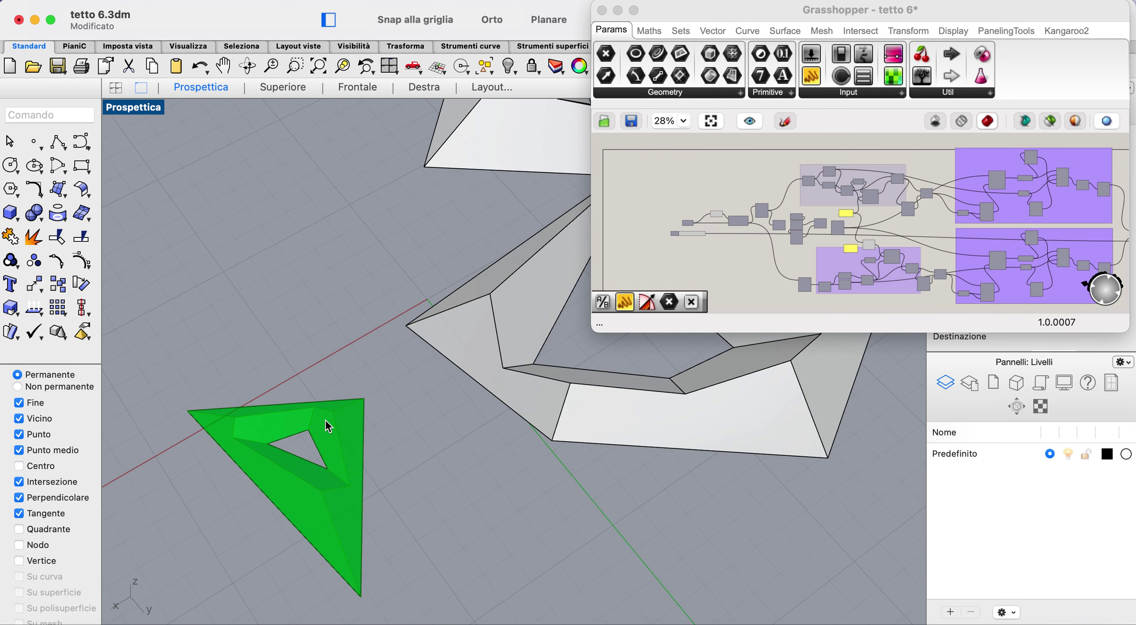
{"action": "left_click", "coordinate": [313, 443]}
{"action": "left_click", "coordinate": [323, 453]}
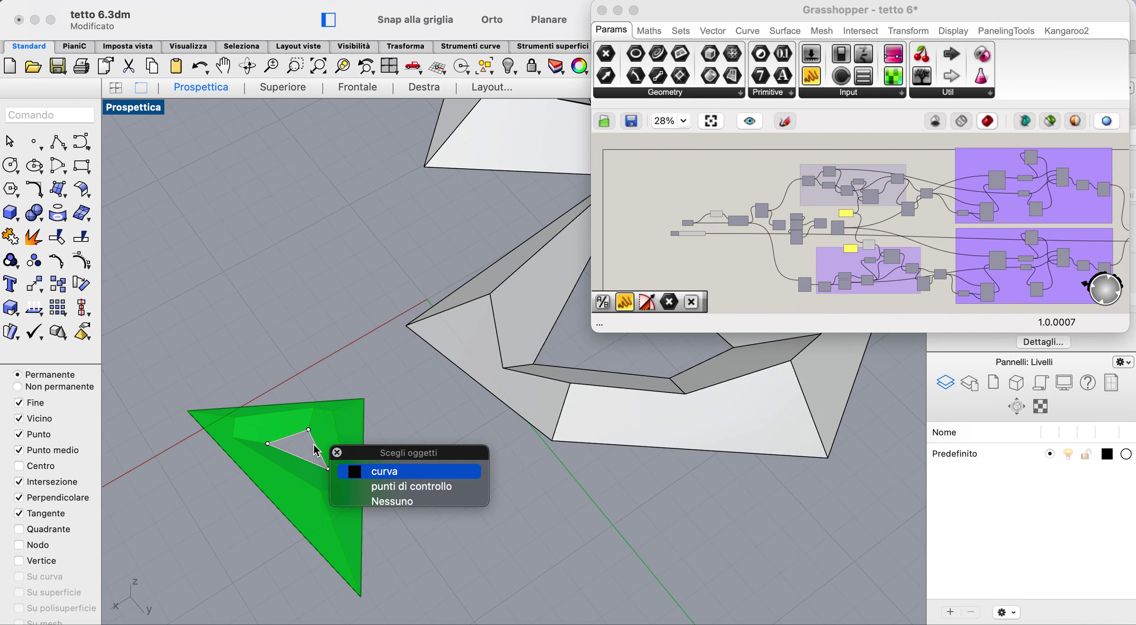
{"action": "left_click", "coordinate": [385, 484]}
{"action": "left_click_drag", "start_coordinate": [316, 445], "coordinate": [393, 457]}
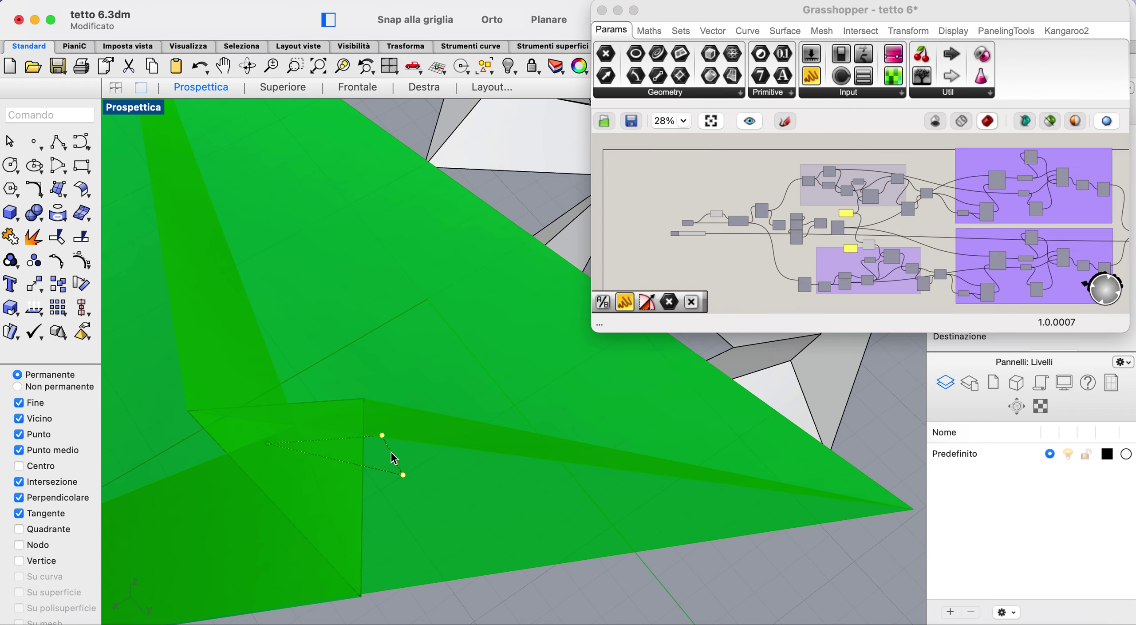
{"action": "key", "text": "super+z"}
- Move one vertex of the inner triangle onto the outer triangle's edge and a second onto its nearby corner
{"action": "left_click", "coordinate": [329, 468]}
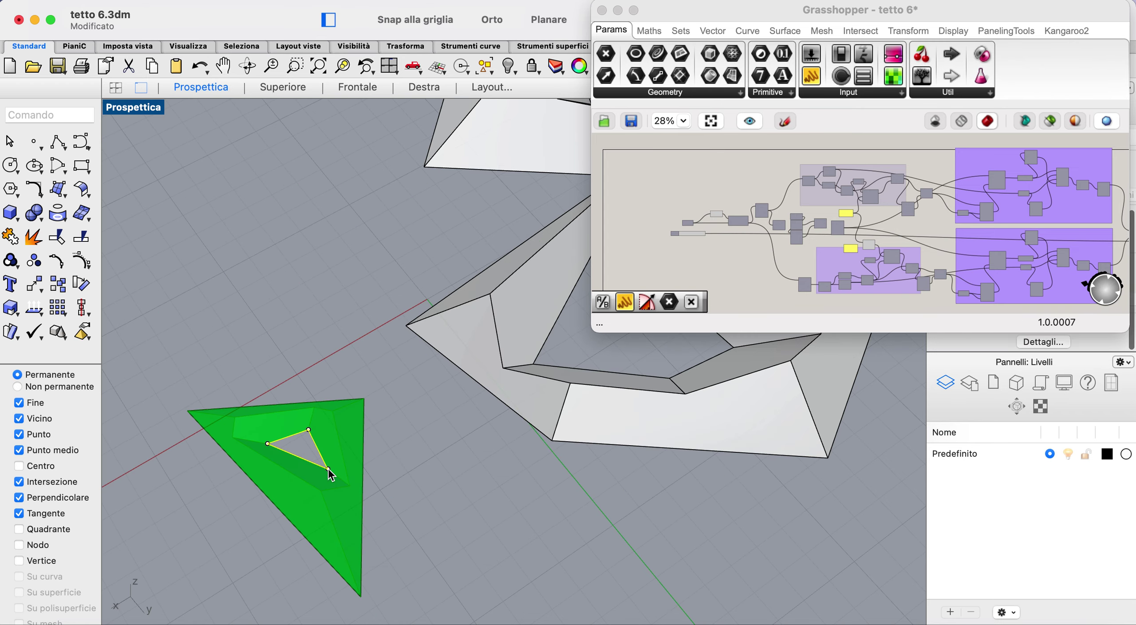
{"action": "left_click_drag", "start_coordinate": [328, 469], "coordinate": [362, 493]}
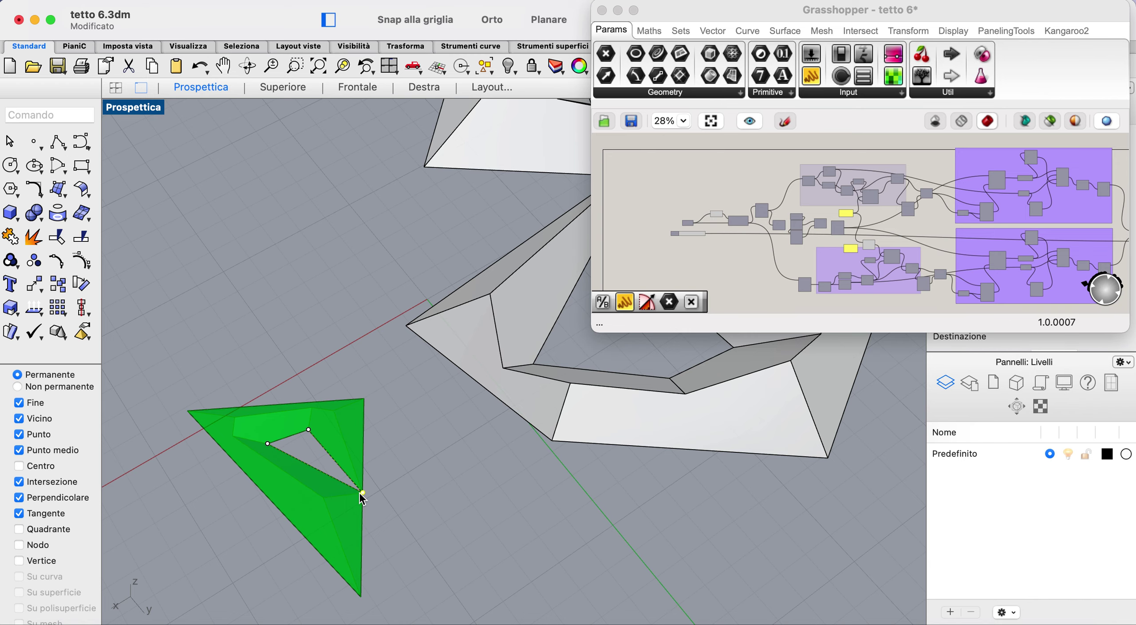
{"action": "scroll", "coordinate": [401, 492], "scroll_direction": "right", "scroll_amount": 3}
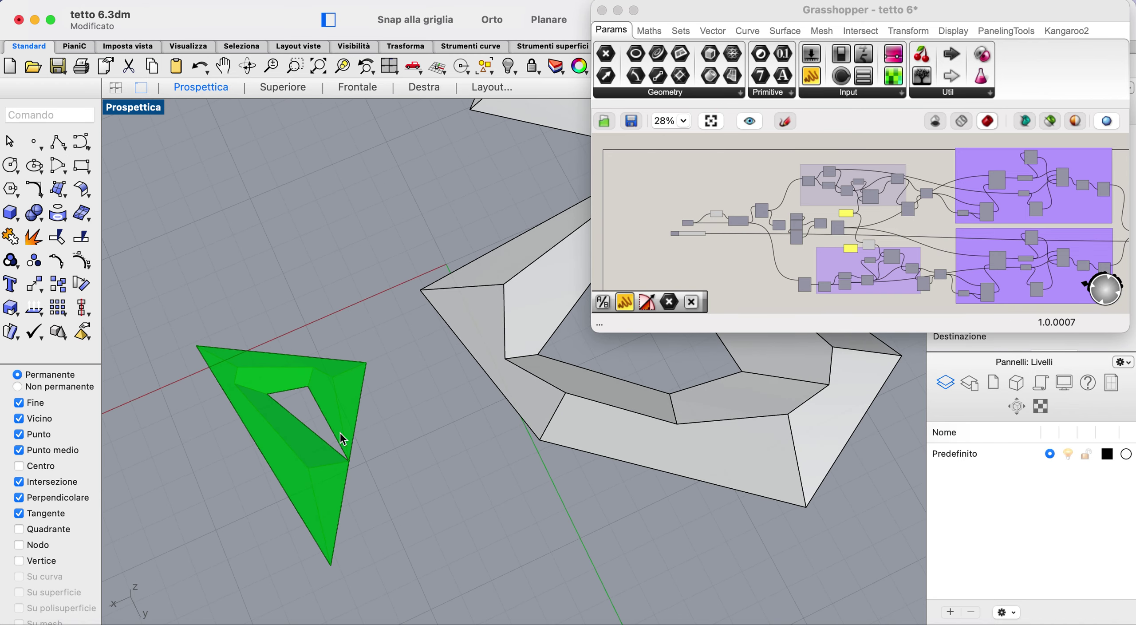
{"action": "left_click", "coordinate": [306, 389]}
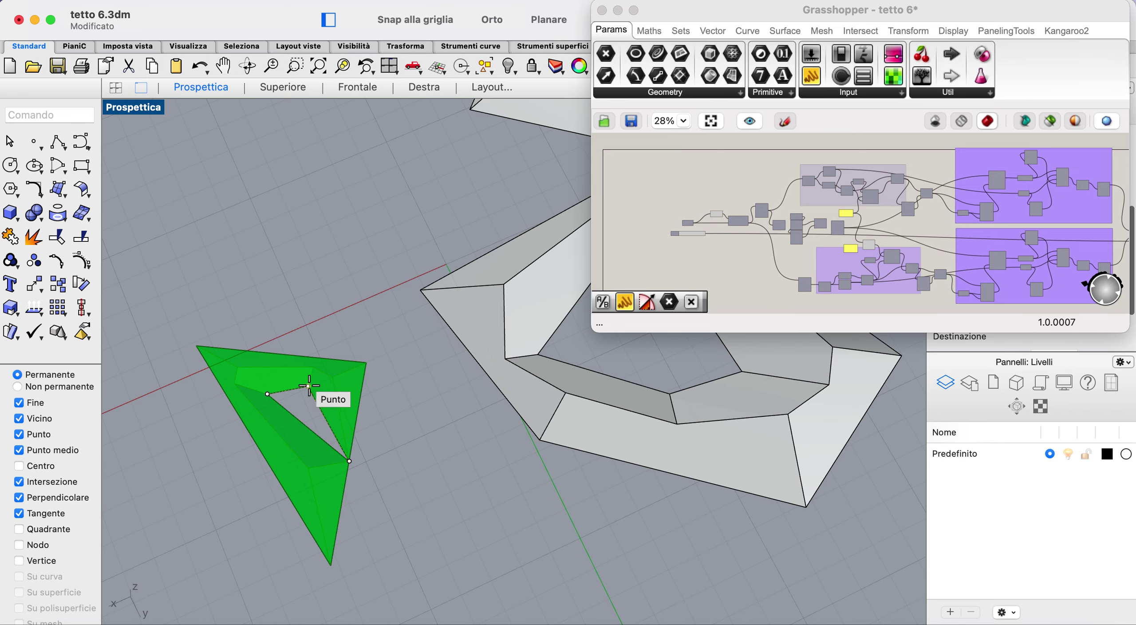
{"action": "left_click_drag", "start_coordinate": [308, 386], "coordinate": [367, 363]}
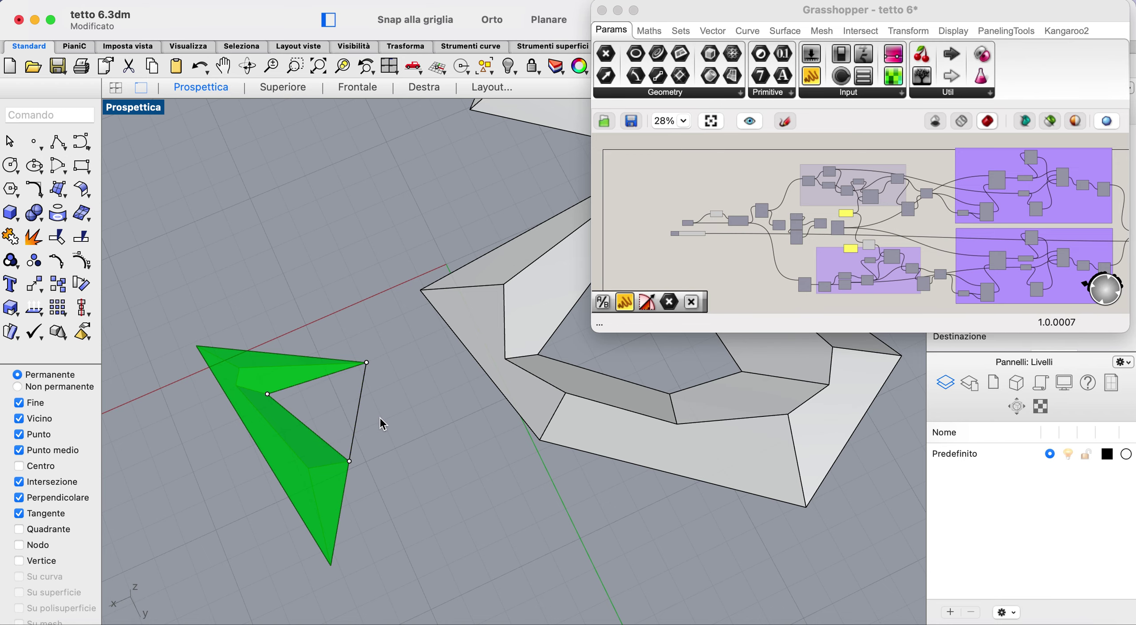
- Move the remaining vertex of the inner triangle onto the upper edge of the outer triangle and reselect the inner curve
{"action": "scroll", "coordinate": [380, 417], "scroll_direction": "left", "scroll_amount": 5}
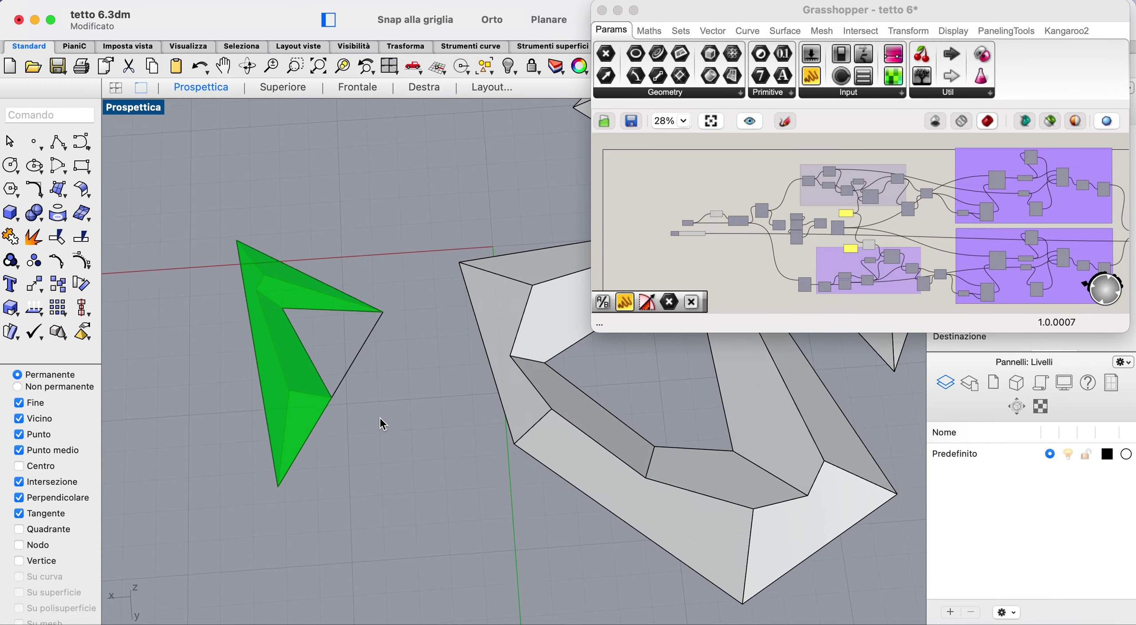
{"action": "left_click", "coordinate": [324, 310]}
{"action": "left_click_drag", "start_coordinate": [290, 302], "coordinate": [293, 260]}
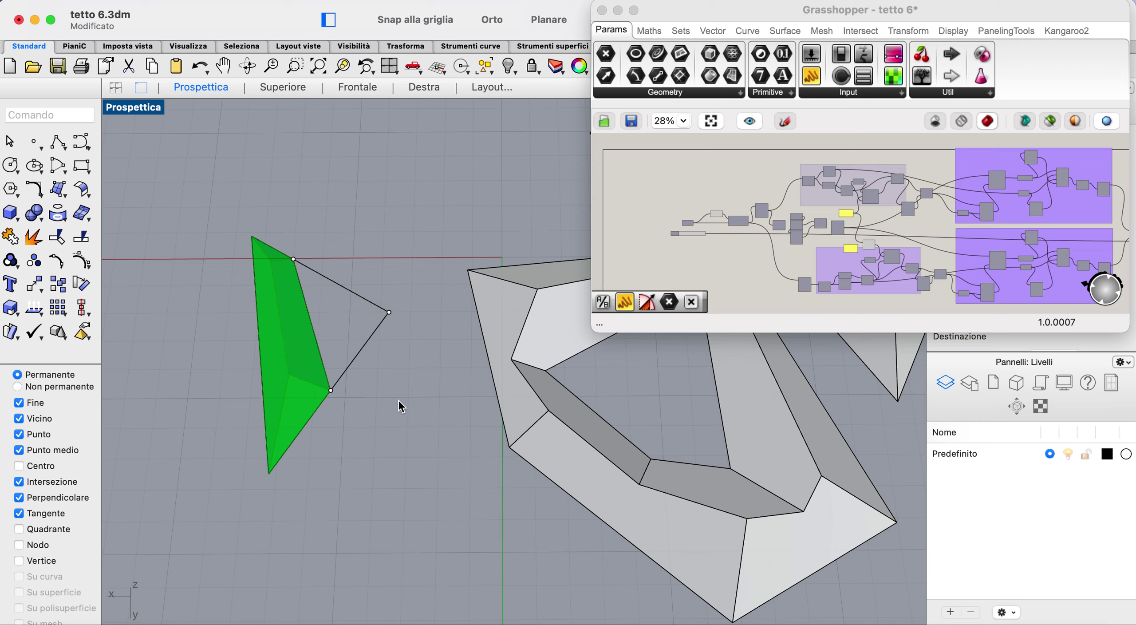
{"action": "left_click", "coordinate": [300, 284]}
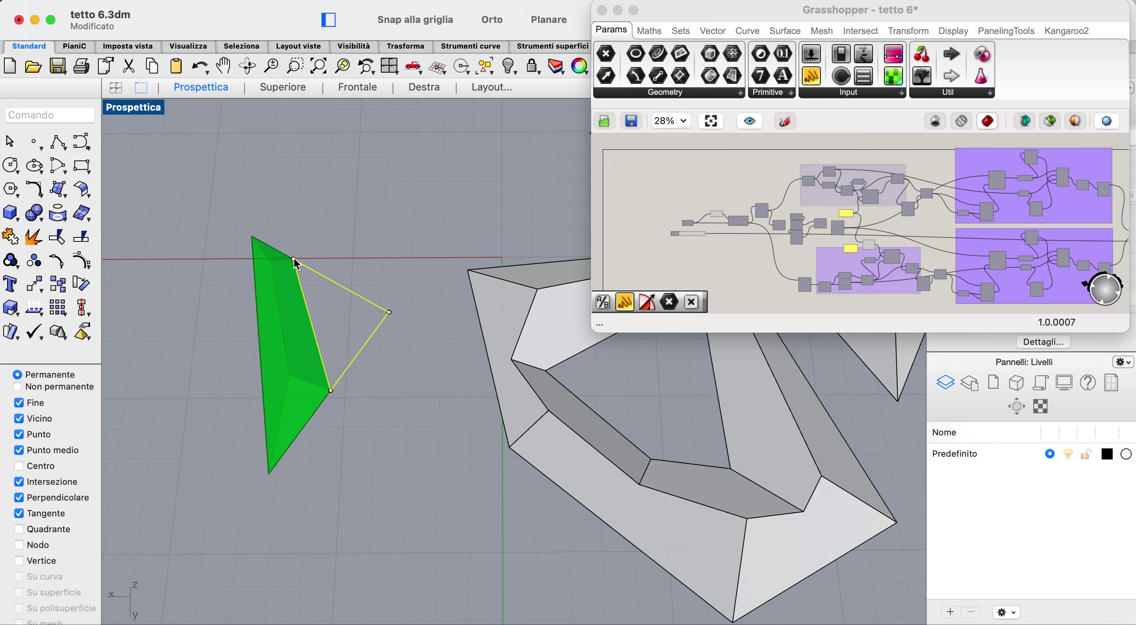
- Move the inner triangle's vertex along the edge onto the outer triangle's corner and view the roof from other angles
{"action": "left_click_drag", "start_coordinate": [293, 260], "coordinate": [253, 236]}
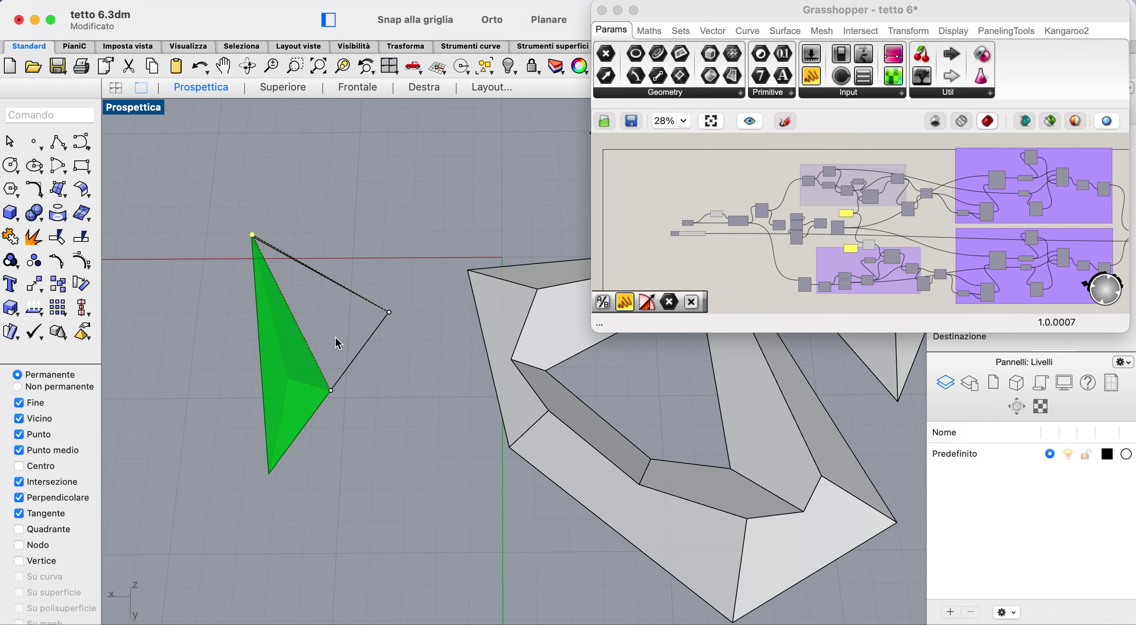
{"action": "left_click", "coordinate": [387, 423]}
{"action": "scroll", "coordinate": [387, 422], "scroll_direction": "right", "scroll_amount": 5}
{"action": "scroll", "coordinate": [387, 423], "scroll_direction": "left", "scroll_amount": 3}
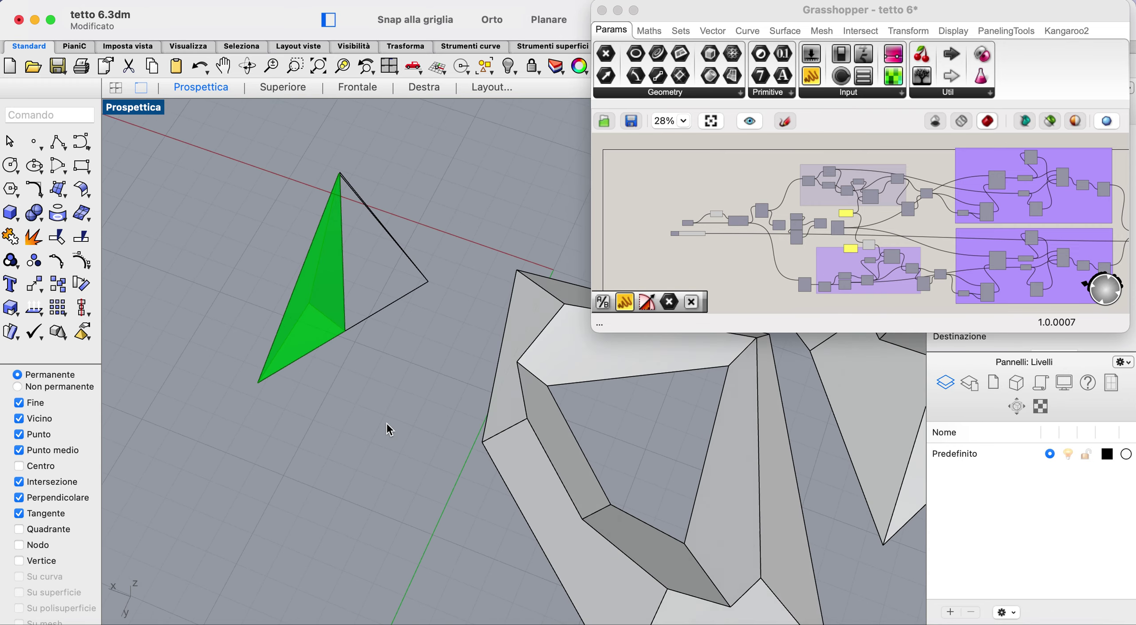
{"action": "scroll", "coordinate": [387, 422], "scroll_direction": "left", "scroll_amount": 10}
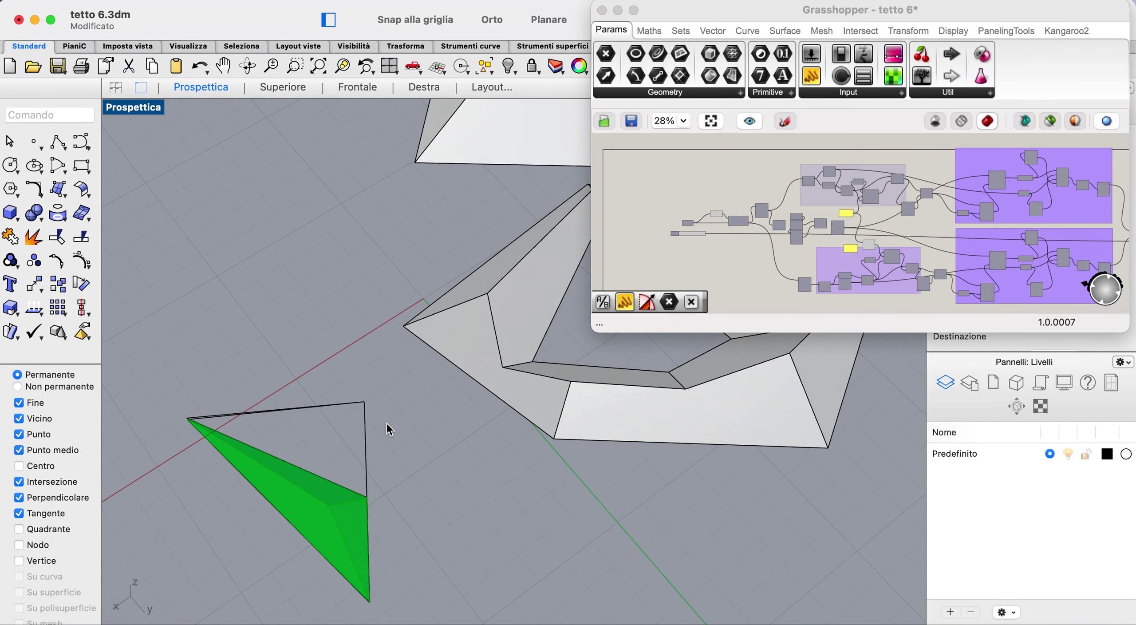
{"action": "scroll", "coordinate": [387, 422], "scroll_direction": "left", "scroll_amount": 1}
- Delete both triangular polylines that drive the green roof preview
{"action": "left_click_drag", "start_coordinate": [406, 528], "coordinate": [262, 452]}
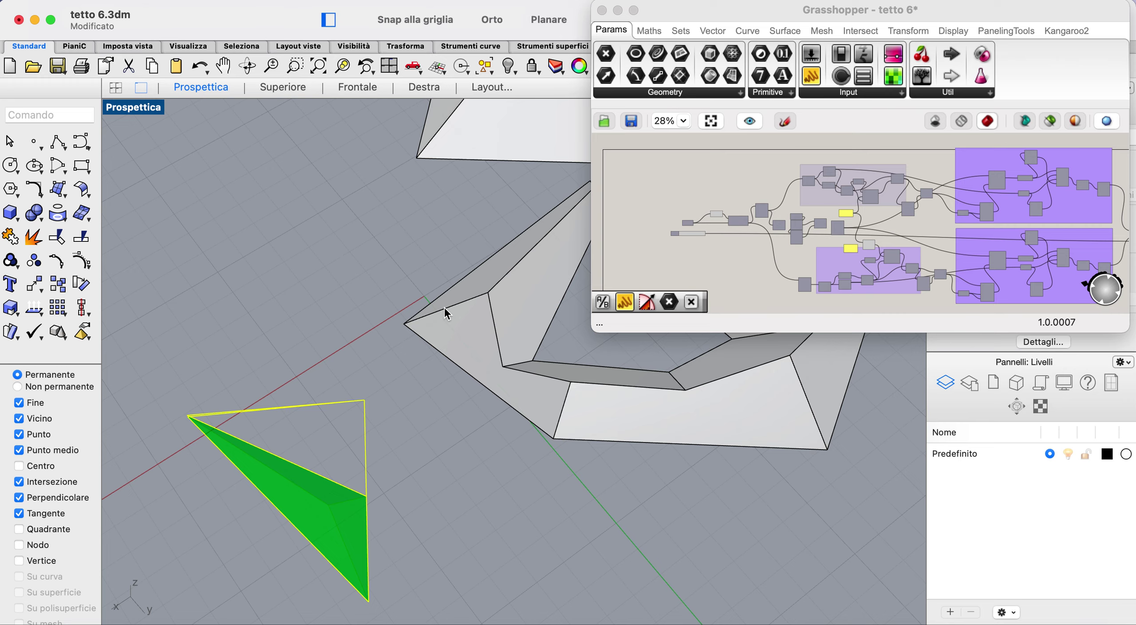
{"action": "key", "text": "Delete"}
{"action": "scroll", "coordinate": [278, 390], "scroll_direction": "left", "scroll_amount": 1}
{"action": "scroll", "coordinate": [277, 385], "scroll_direction": "down", "scroll_amount": 5}
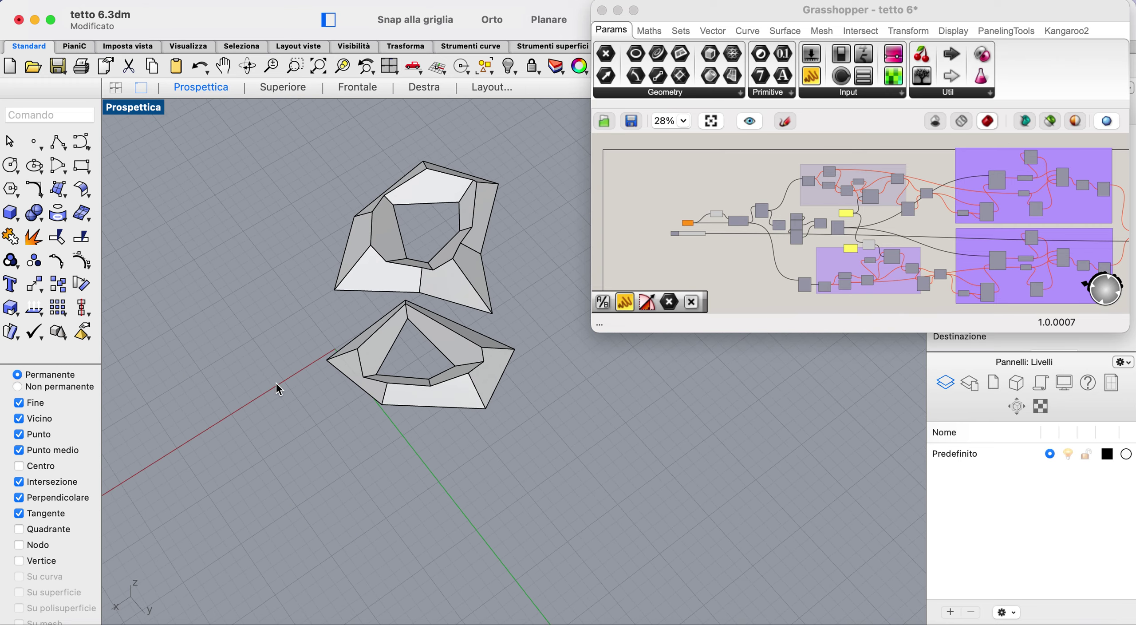
- Create a Make2D drawing of the farther roof with CPlane projection, hidden lines and grouped output on layer Make2D
{"action": "scroll", "coordinate": [522, 280], "scroll_direction": "up", "scroll_amount": 3}
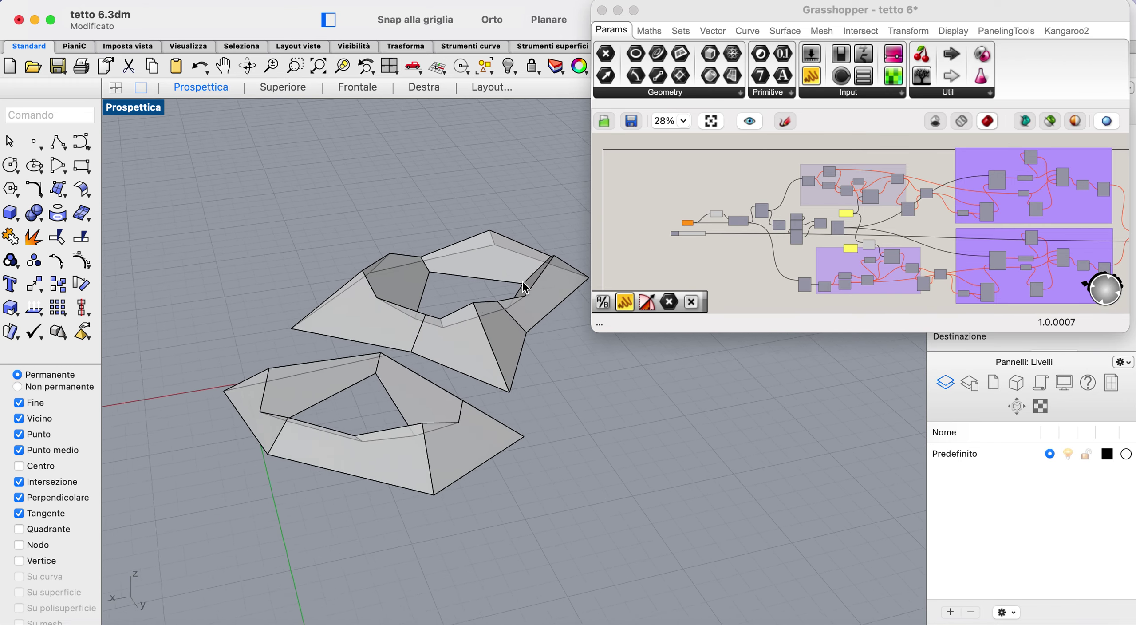
{"action": "scroll", "coordinate": [262, 299], "scroll_direction": "up", "scroll_amount": 4}
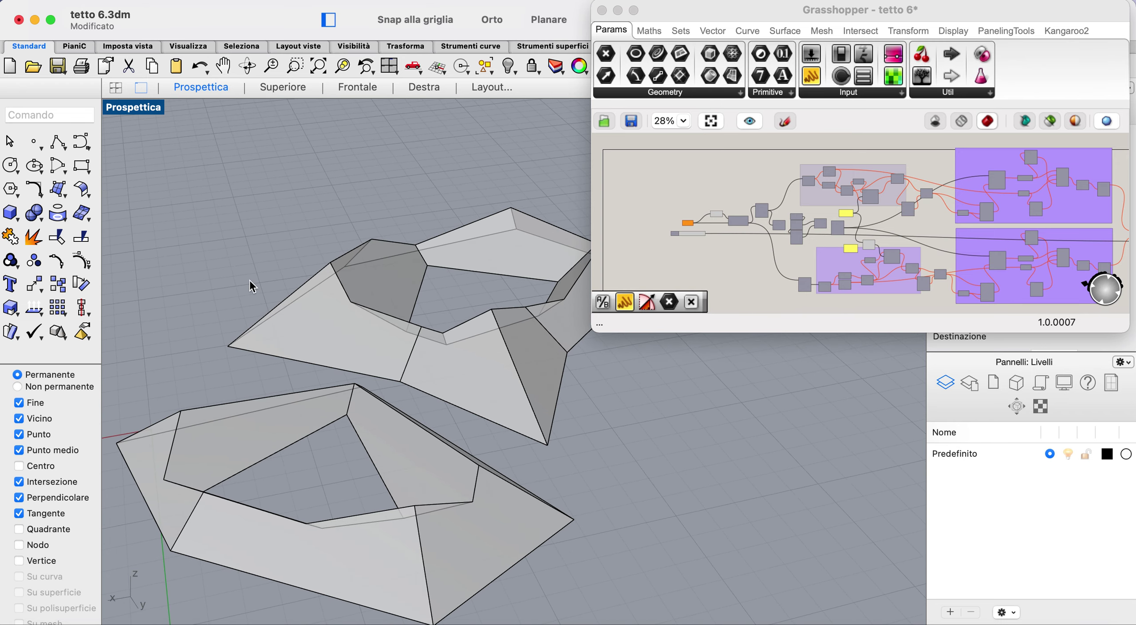
{"action": "left_click", "coordinate": [319, 300]}
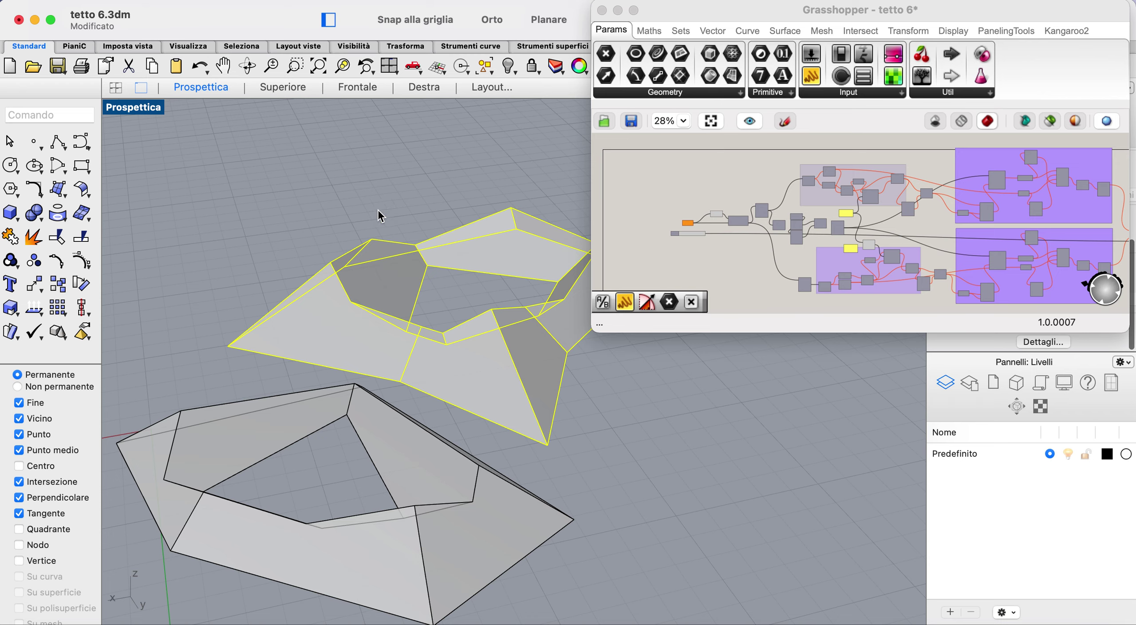
{"action": "left_click_drag", "start_coordinate": [650, 16], "coordinate": [677, 118]}
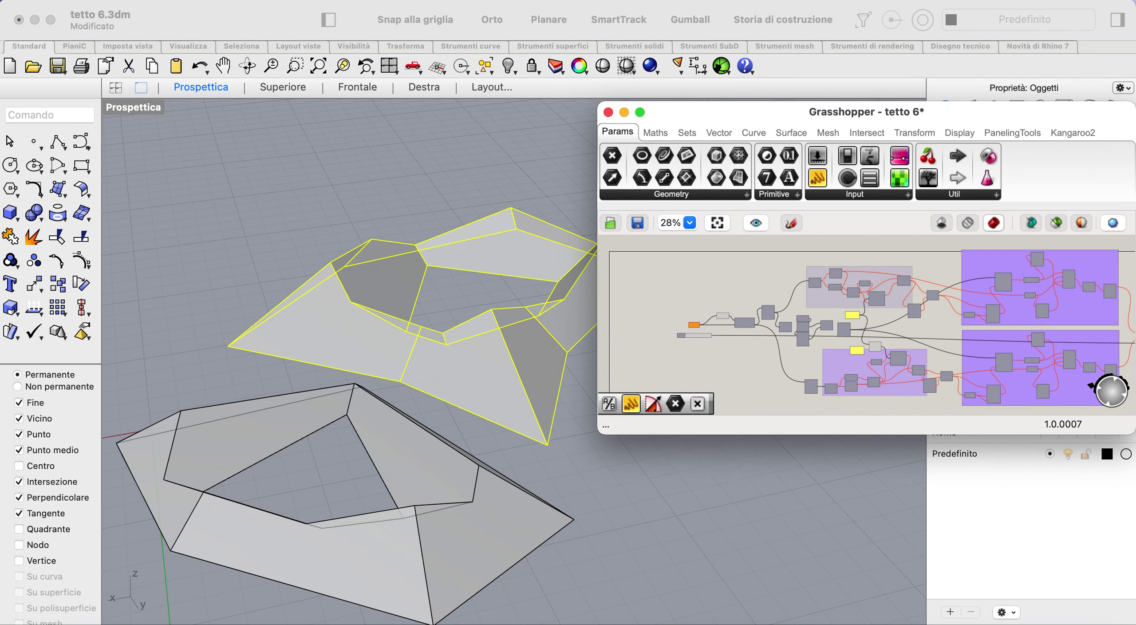
{"action": "left_click", "coordinate": [488, 150]}
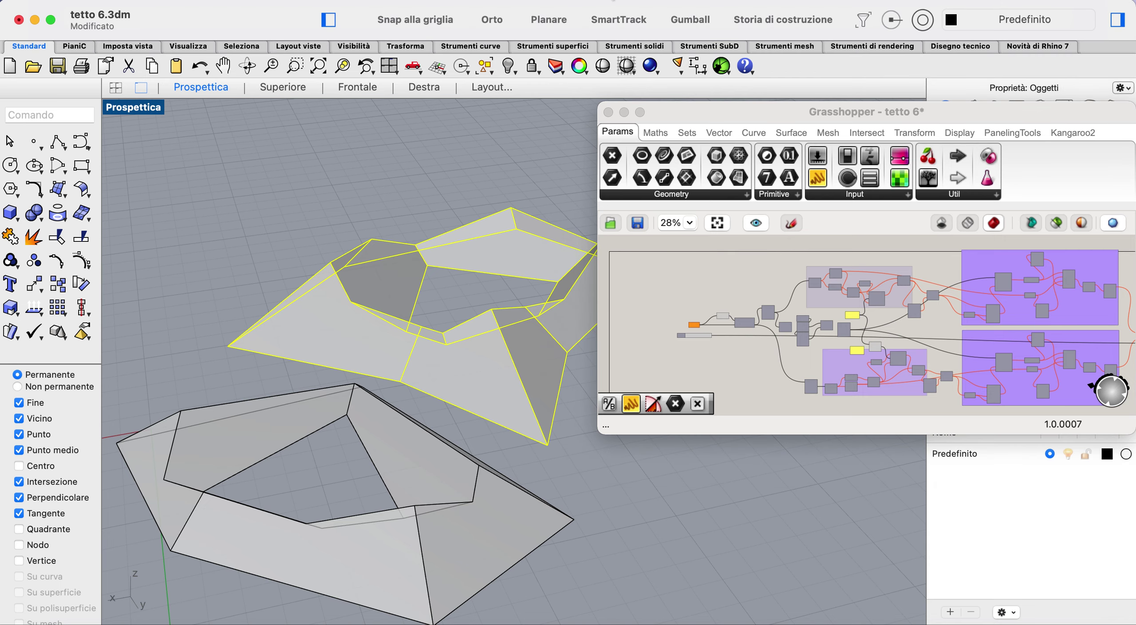
{"action": "left_click", "coordinate": [536, 1]}
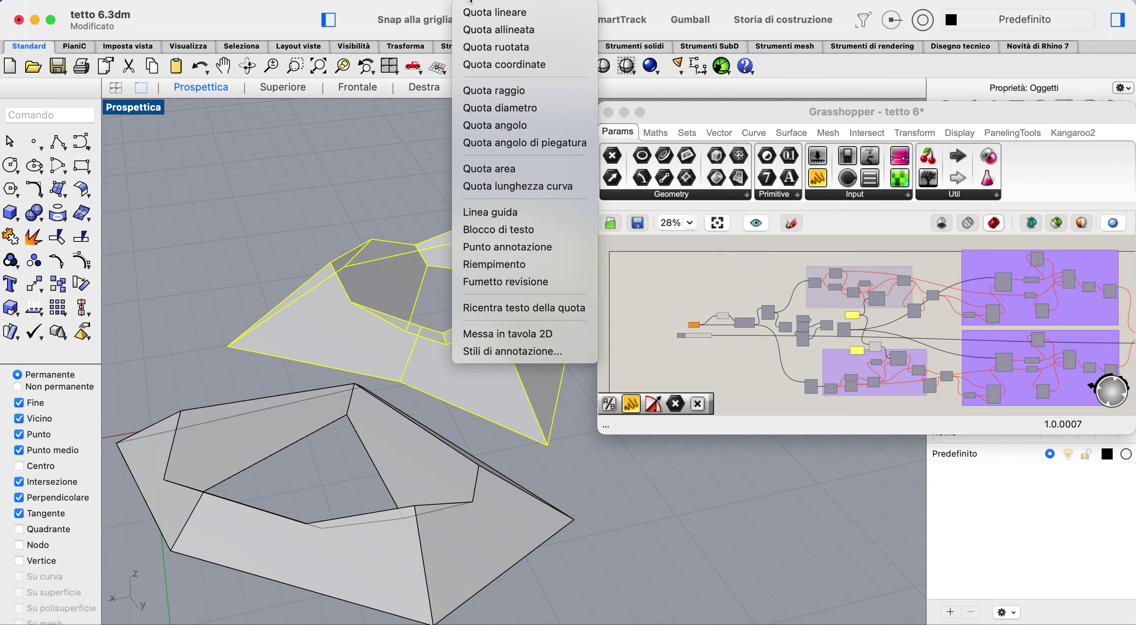
{"action": "left_click", "coordinate": [508, 331]}
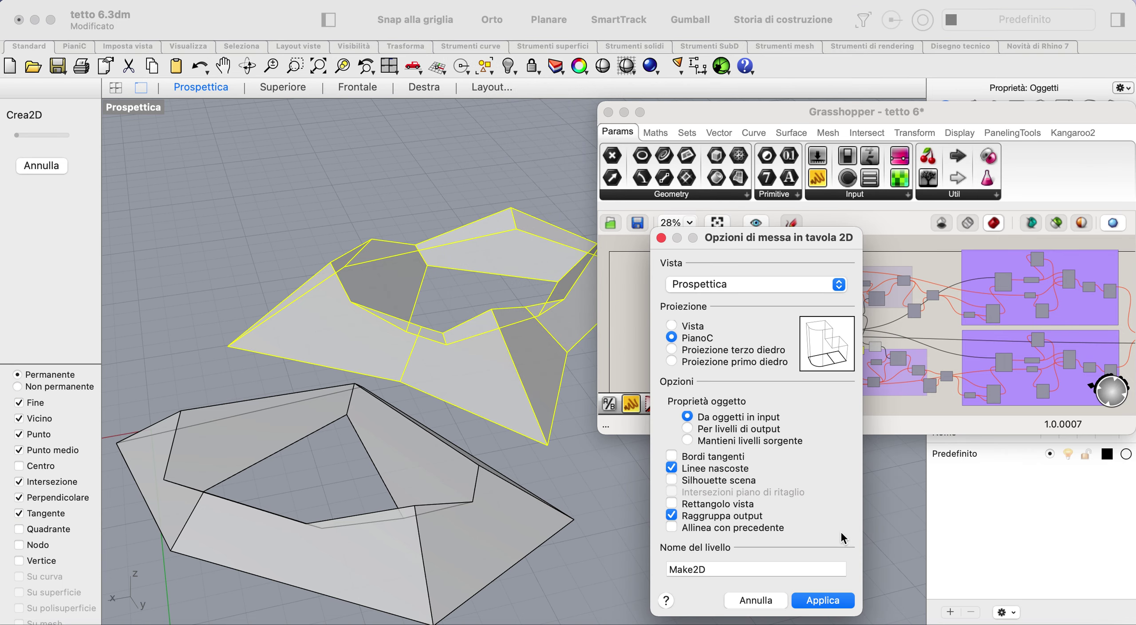
{"action": "left_click", "coordinate": [823, 600]}
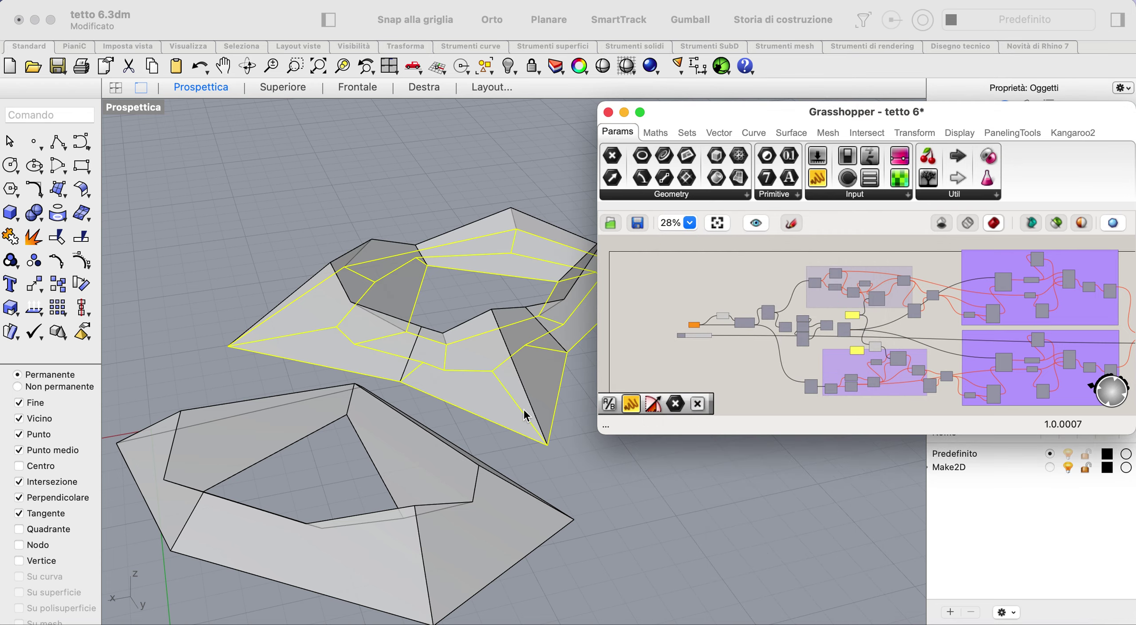
- Hide both solid roofs so only the 2D roof drawing is left
{"action": "right_click_drag", "start_coordinate": [520, 405], "coordinate": [519, 406]}
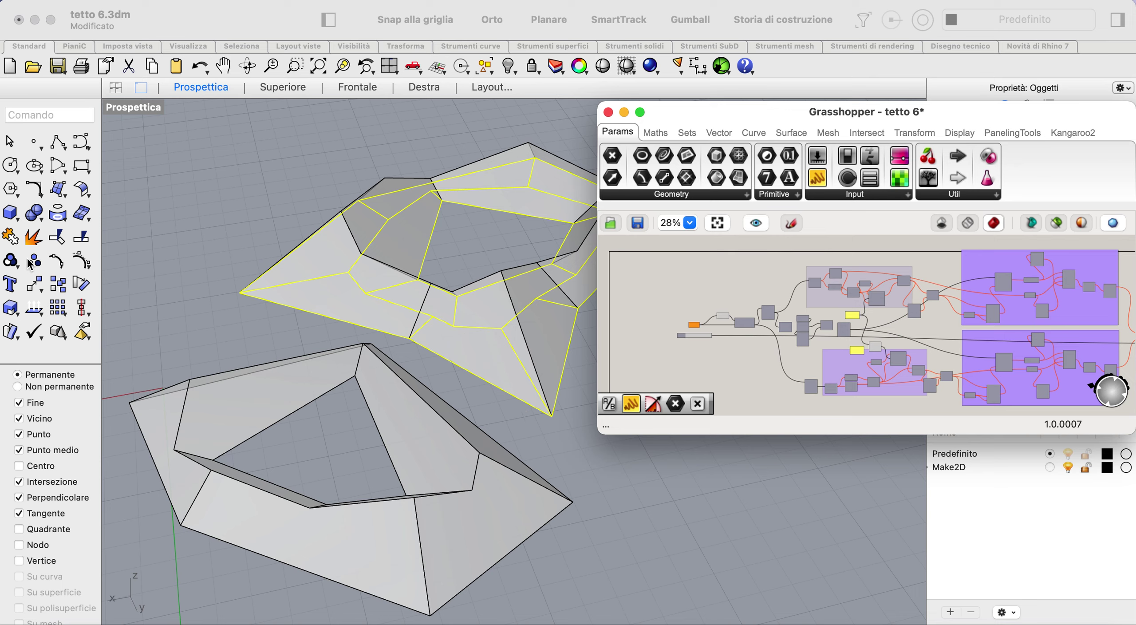
{"action": "left_click", "coordinate": [183, 265]}
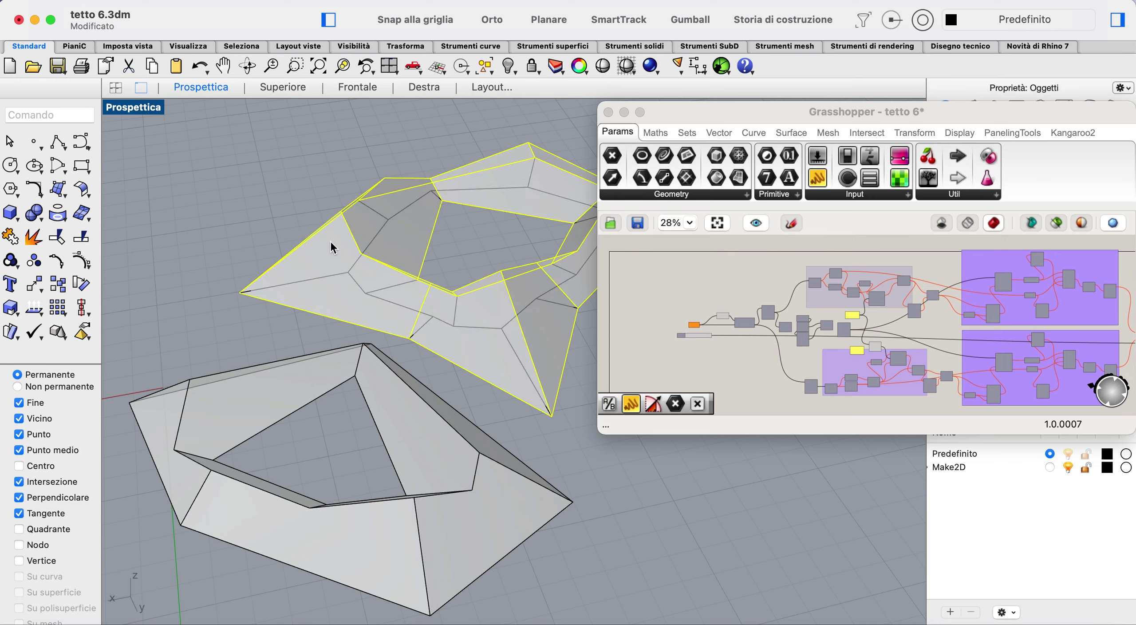
{"action": "left_click", "coordinate": [509, 67]}
{"action": "left_click", "coordinate": [405, 393]}
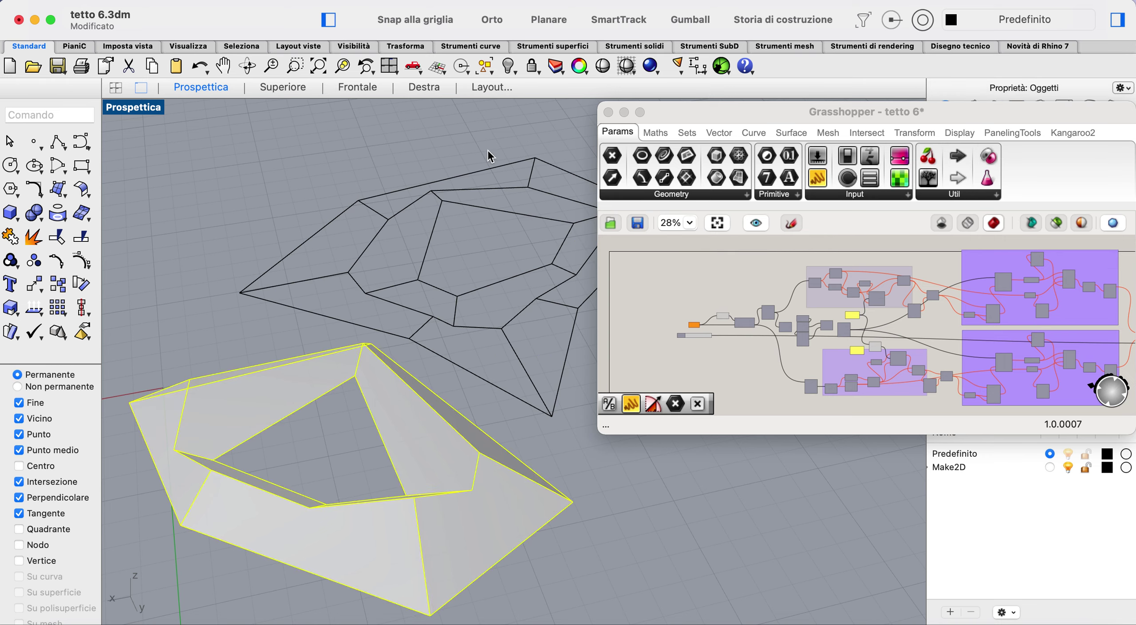
{"action": "left_click", "coordinate": [509, 67]}
- Draw a bisector line from the sharp outer corner of the 2D roof outline, running inward past the ridge corner
{"action": "scroll", "coordinate": [497, 287], "scroll_direction": "down", "scroll_amount": 10}
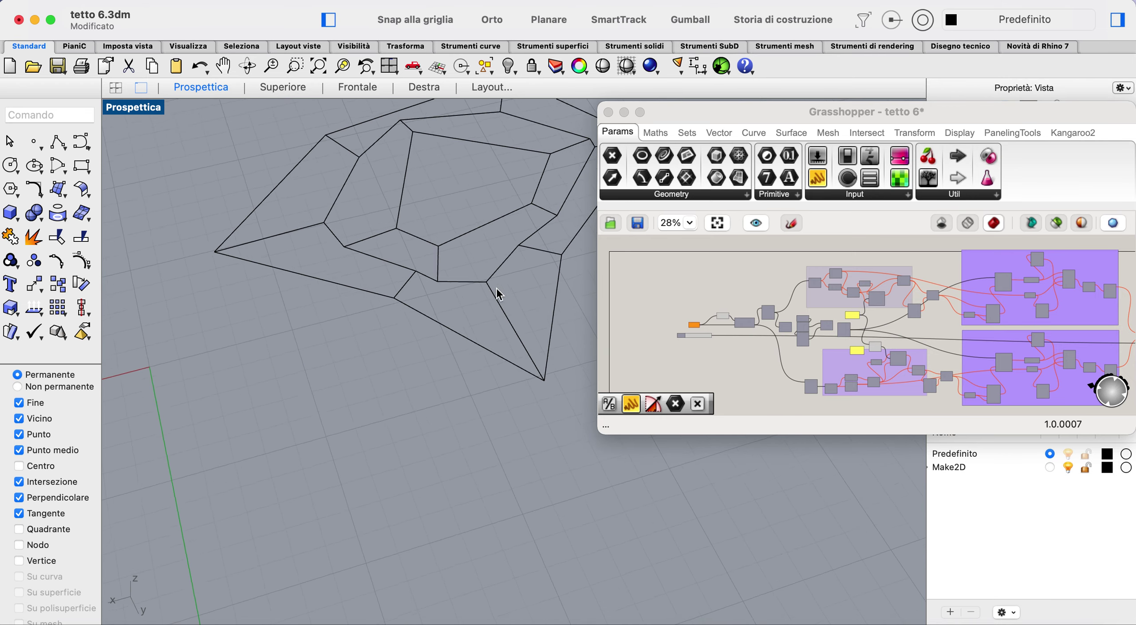
{"action": "scroll", "coordinate": [498, 292], "scroll_direction": "down", "scroll_amount": 3}
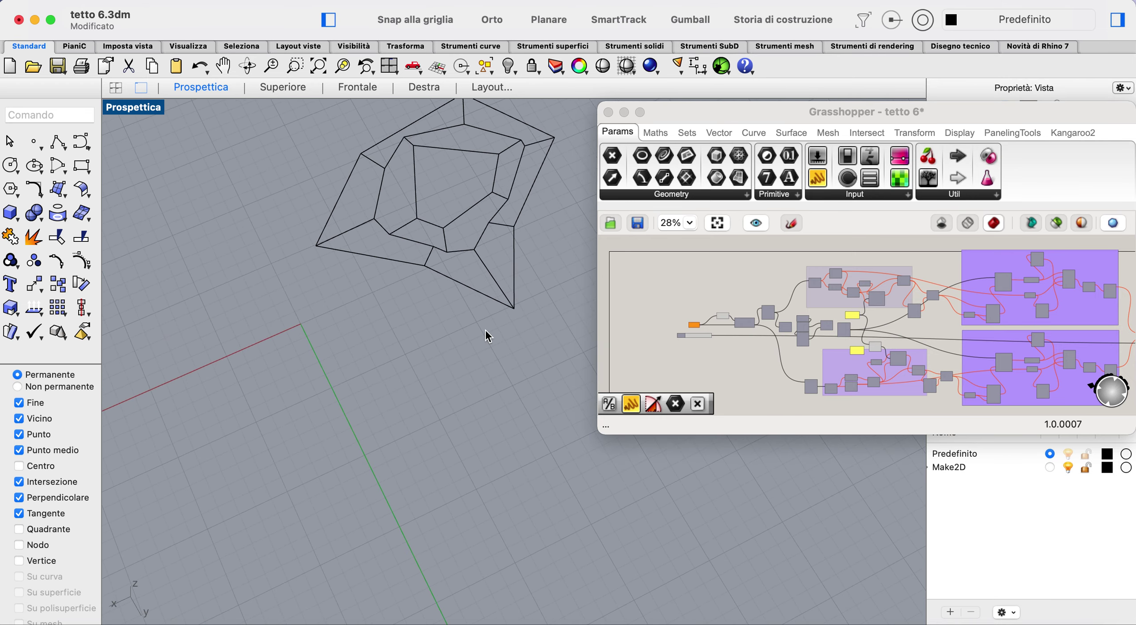
{"action": "scroll", "coordinate": [485, 332], "scroll_direction": "up", "scroll_amount": 10}
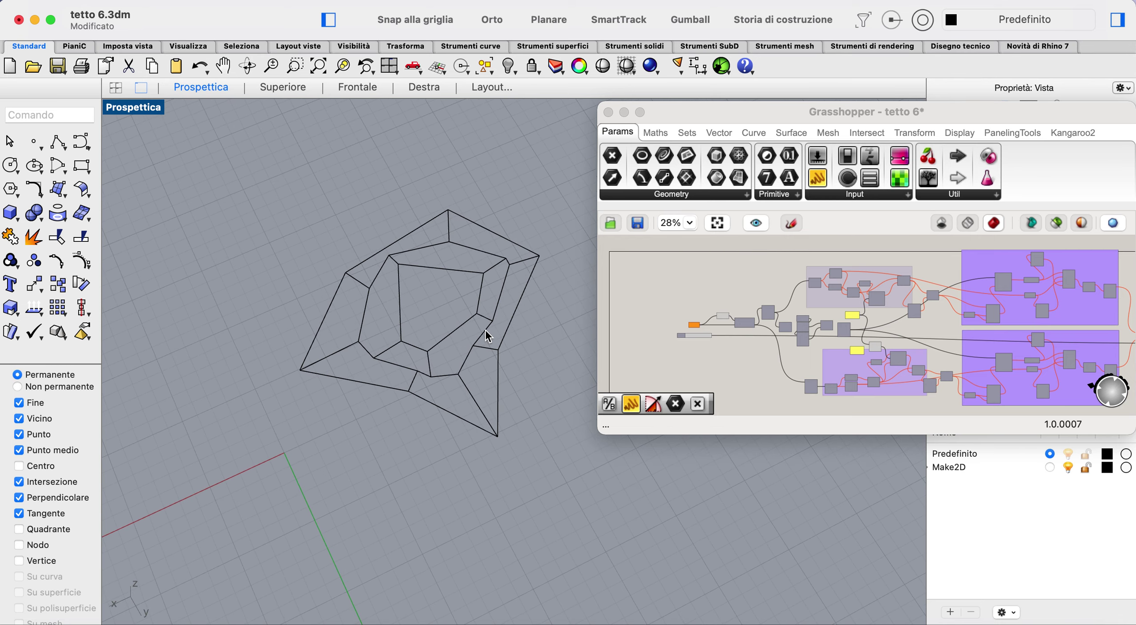
{"action": "scroll", "coordinate": [402, 388], "scroll_direction": "up", "scroll_amount": 5}
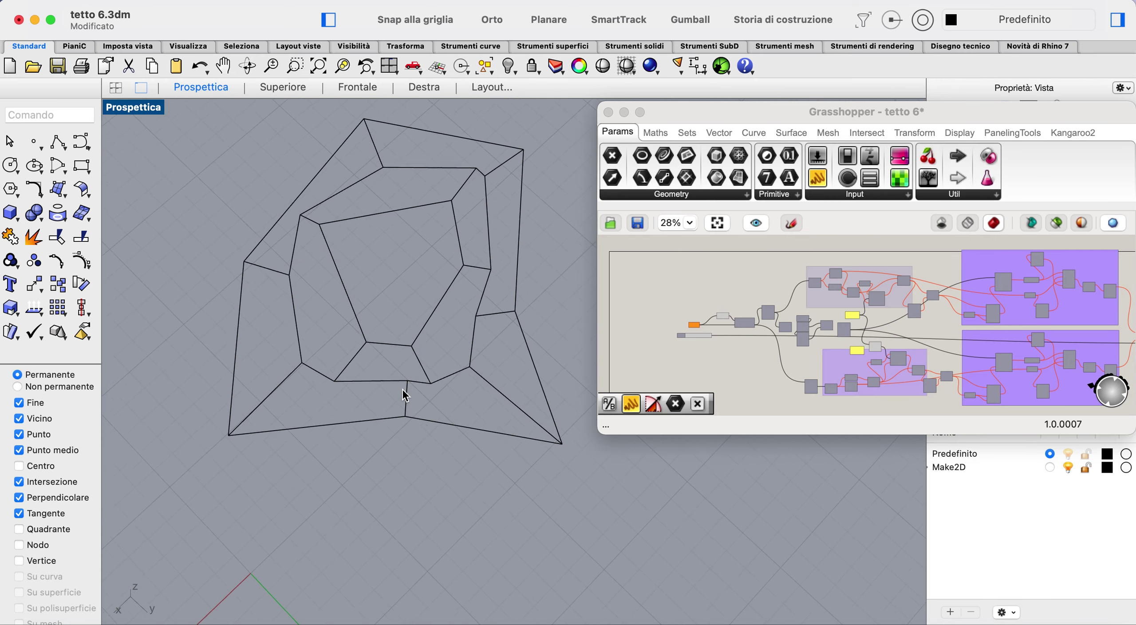
{"action": "scroll", "coordinate": [402, 391], "scroll_direction": "down", "scroll_amount": 3}
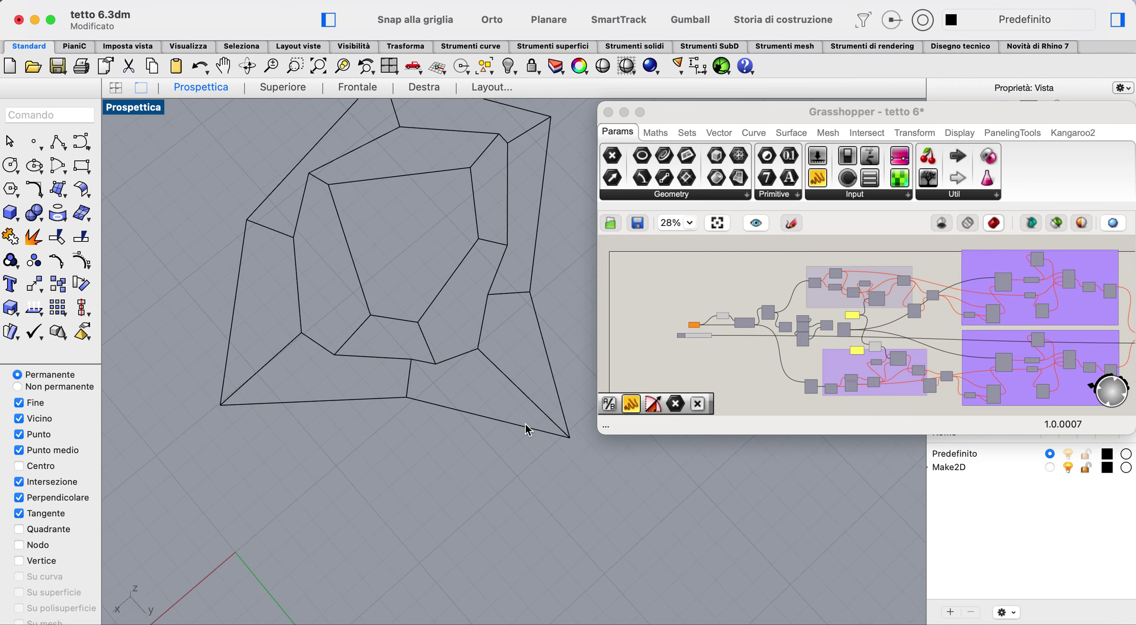
{"action": "left_click", "coordinate": [59, 141]}
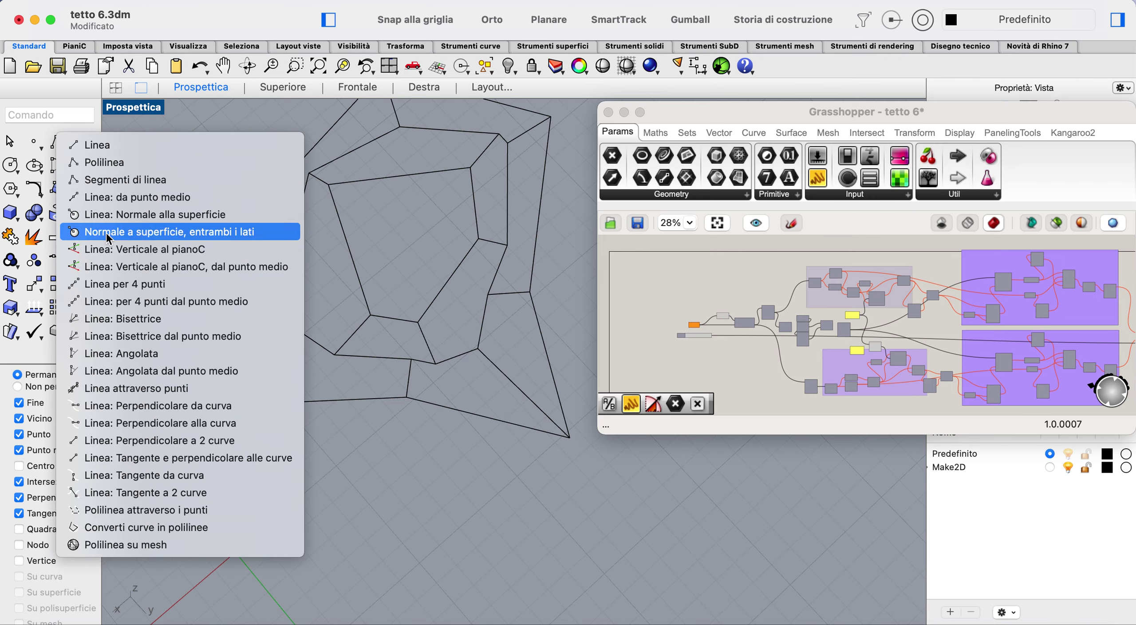
{"action": "left_click", "coordinate": [142, 319]}
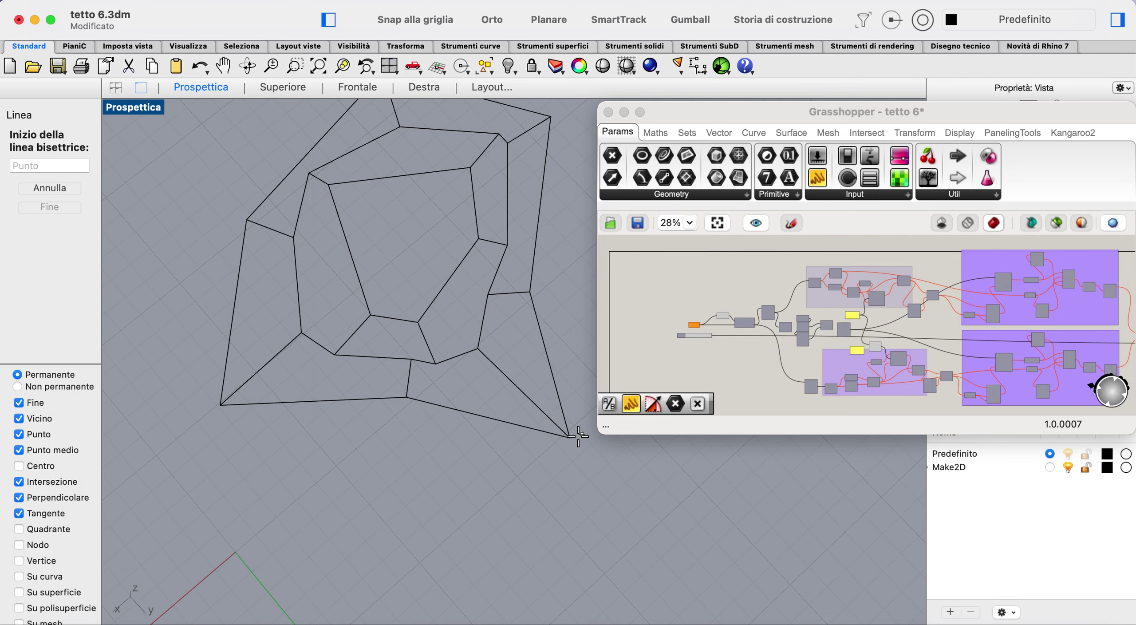
{"action": "left_click", "coordinate": [545, 357]}
{"action": "left_click", "coordinate": [471, 316]}
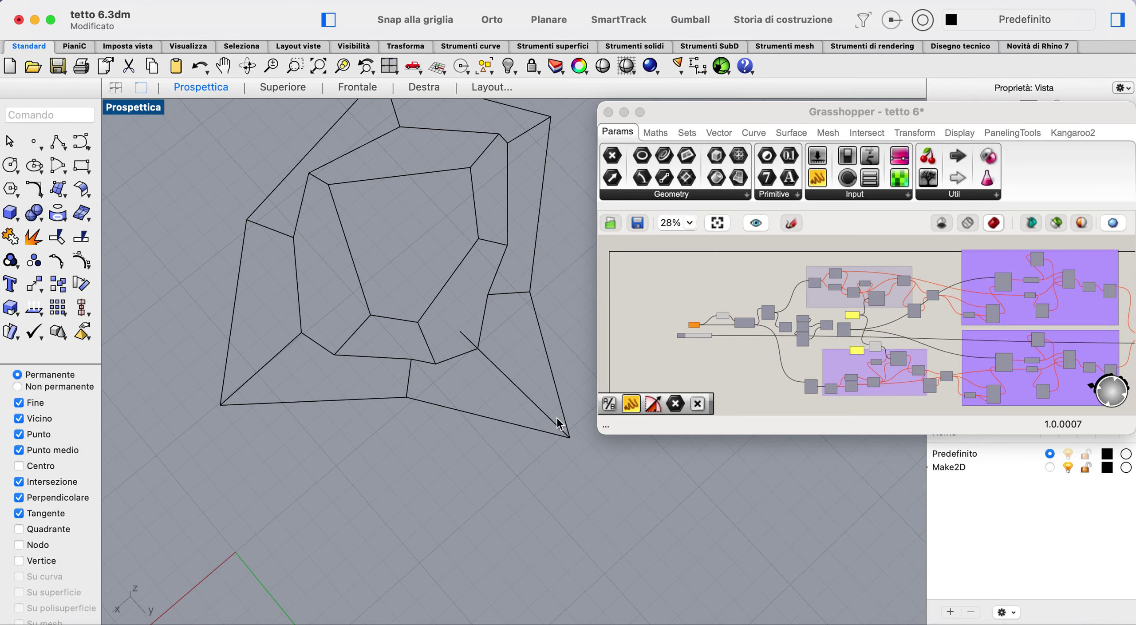
- Draw a bisector line from the adjacent concave vertex of the outer outline, extending inward across the ridge line
{"action": "scroll", "coordinate": [509, 227], "scroll_direction": "up", "scroll_amount": 3}
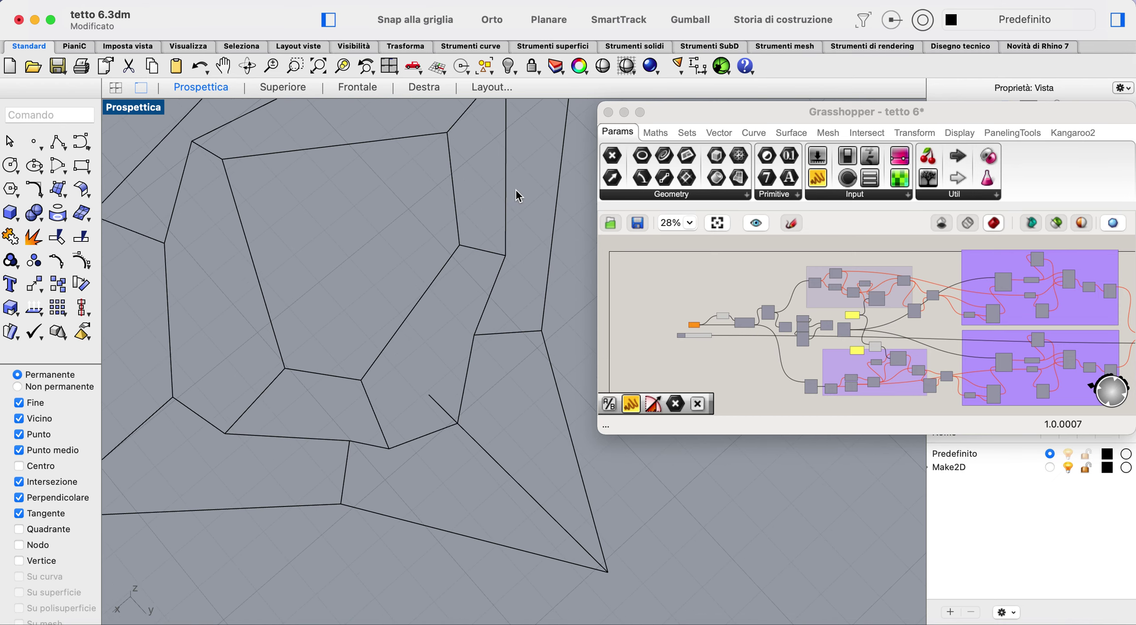
{"action": "key", "text": "Return"}
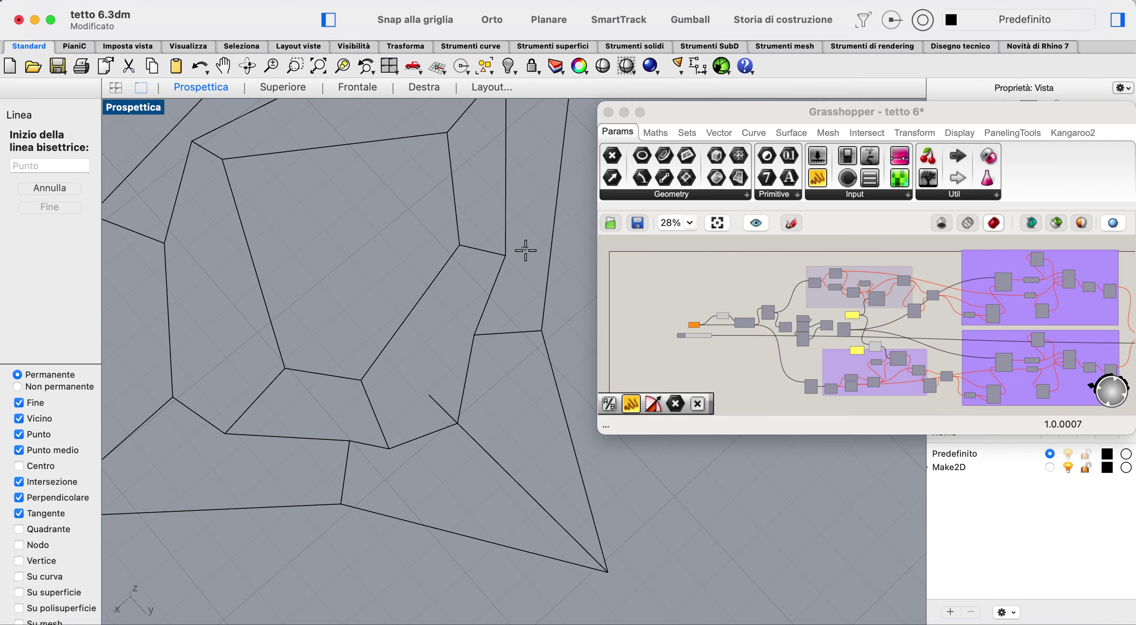
{"action": "left_click", "coordinate": [541, 329]}
{"action": "left_click", "coordinate": [554, 377]}
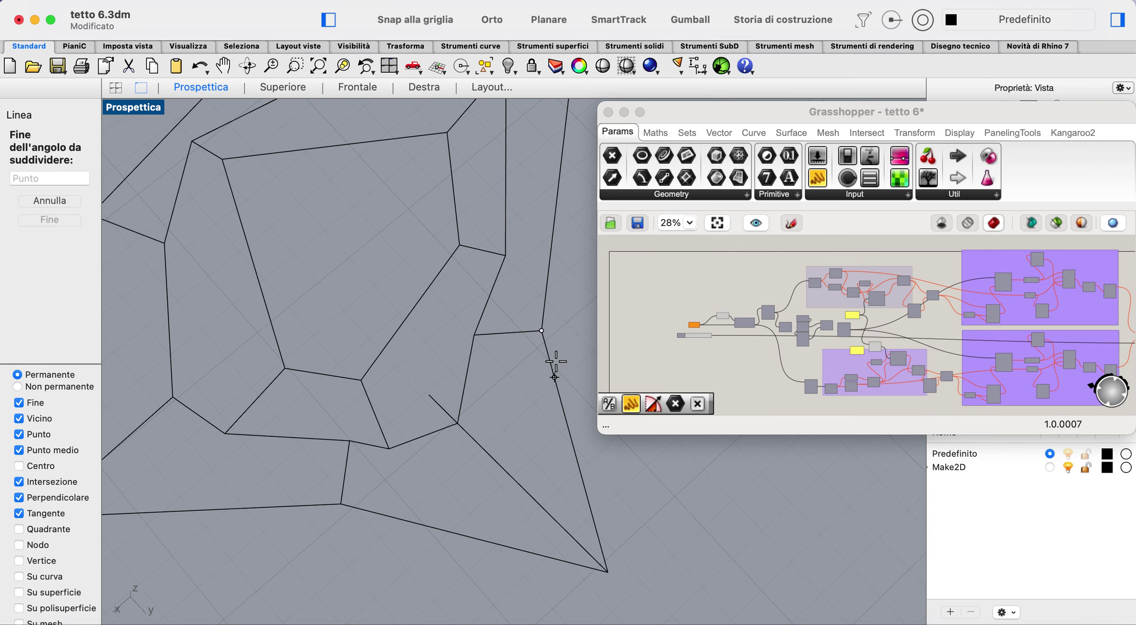
{"action": "left_click", "coordinate": [549, 268]}
{"action": "left_click", "coordinate": [444, 329]}
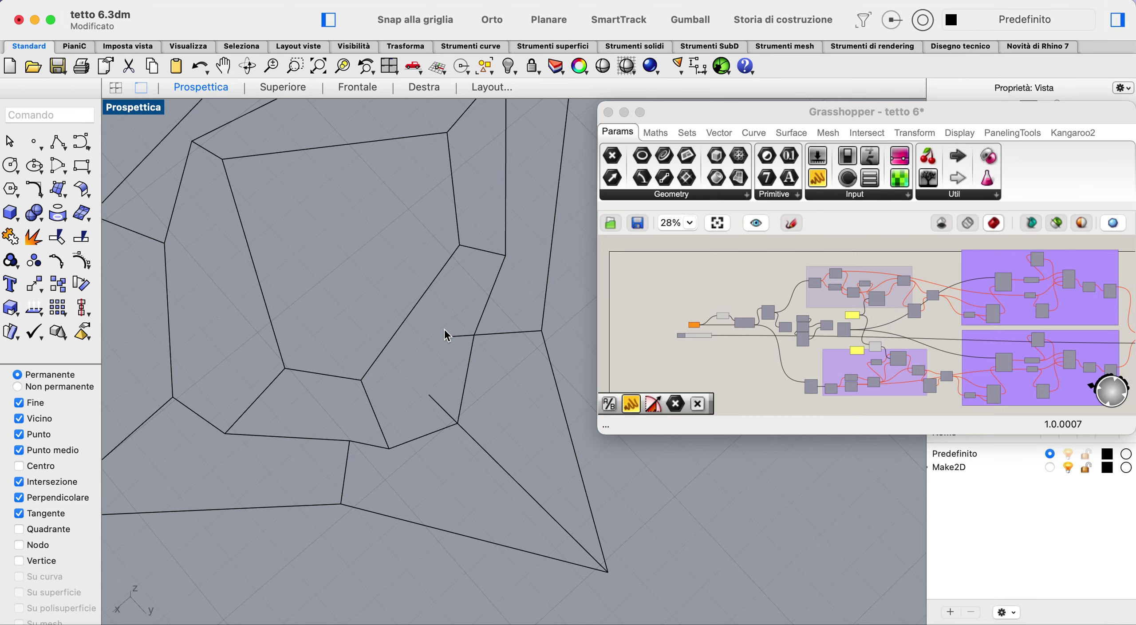
- Draw a four-point line that extends the direction of the outer edge between the concave vertex and the sharp corner
{"action": "right_click_drag", "start_coordinate": [478, 366], "coordinate": [479, 366]}
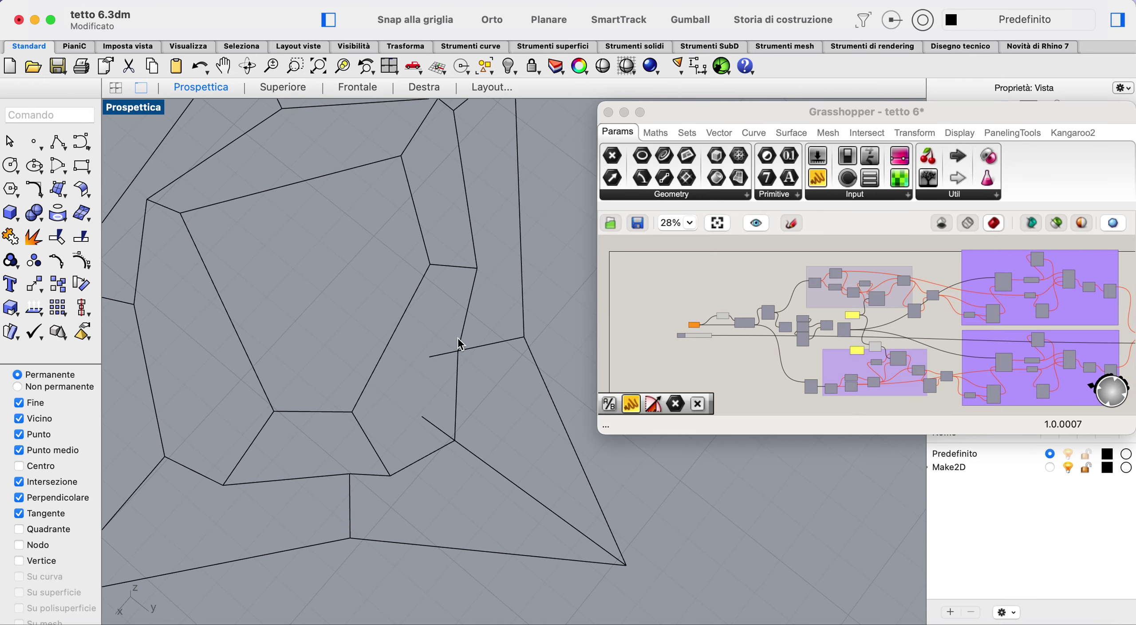
{"action": "left_click", "coordinate": [65, 142]}
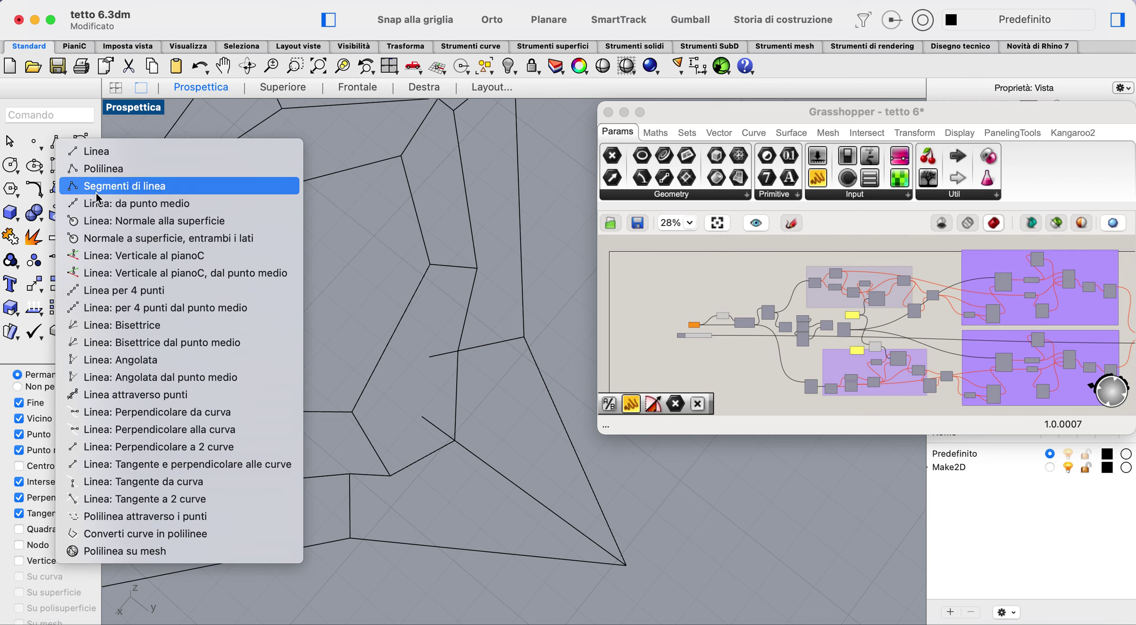
{"action": "left_click", "coordinate": [135, 290]}
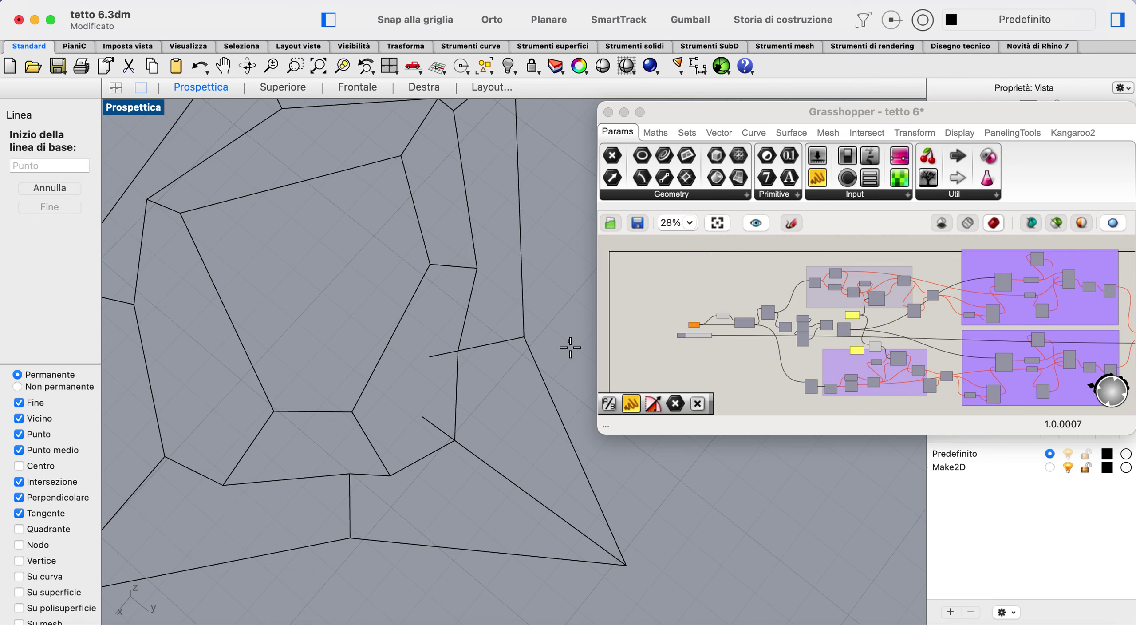
{"action": "left_click", "coordinate": [538, 367]}
{"action": "left_click", "coordinate": [550, 407]}
{"action": "left_click", "coordinate": [450, 172]}
{"action": "left_click", "coordinate": [492, 318]}
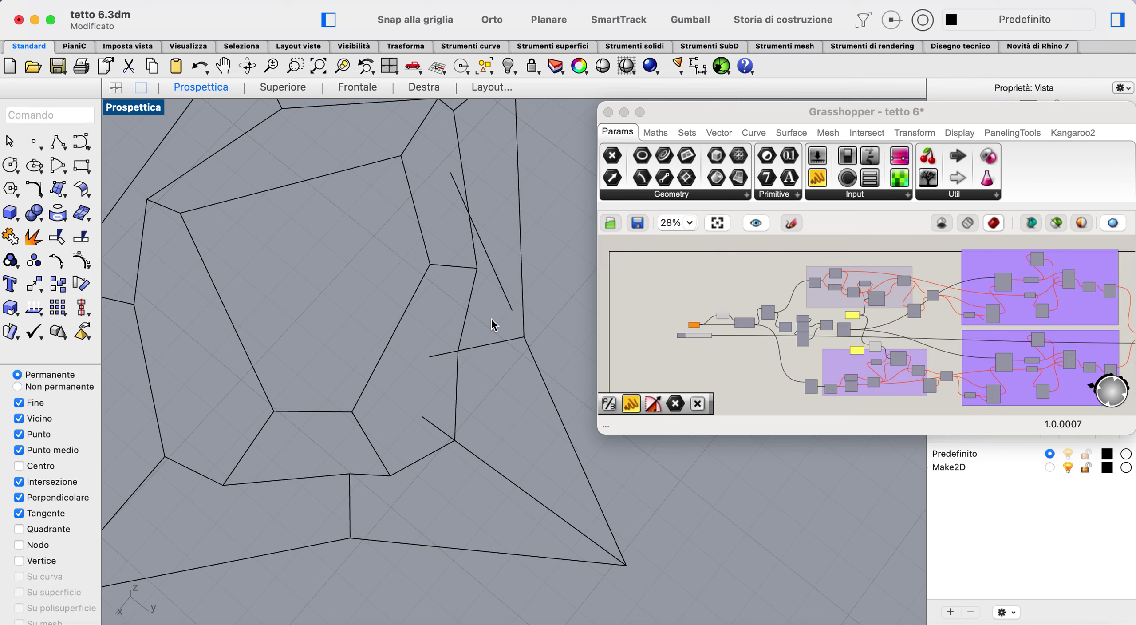
- Draw a second four-point line that extends the inner opening's sloping edge until it crosses the outer-edge extension
{"action": "key", "text": "Return"}
{"action": "left_click", "coordinate": [413, 296]}
{"action": "left_click", "coordinate": [379, 355]}
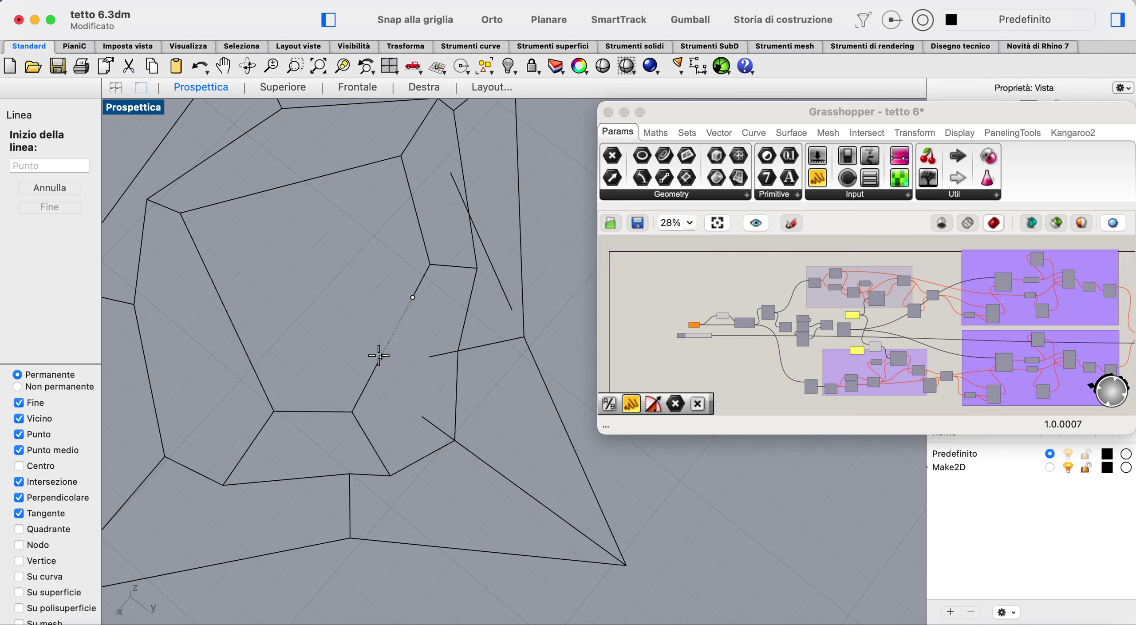
{"action": "left_click", "coordinate": [500, 131]}
{"action": "left_click", "coordinate": [399, 322]}
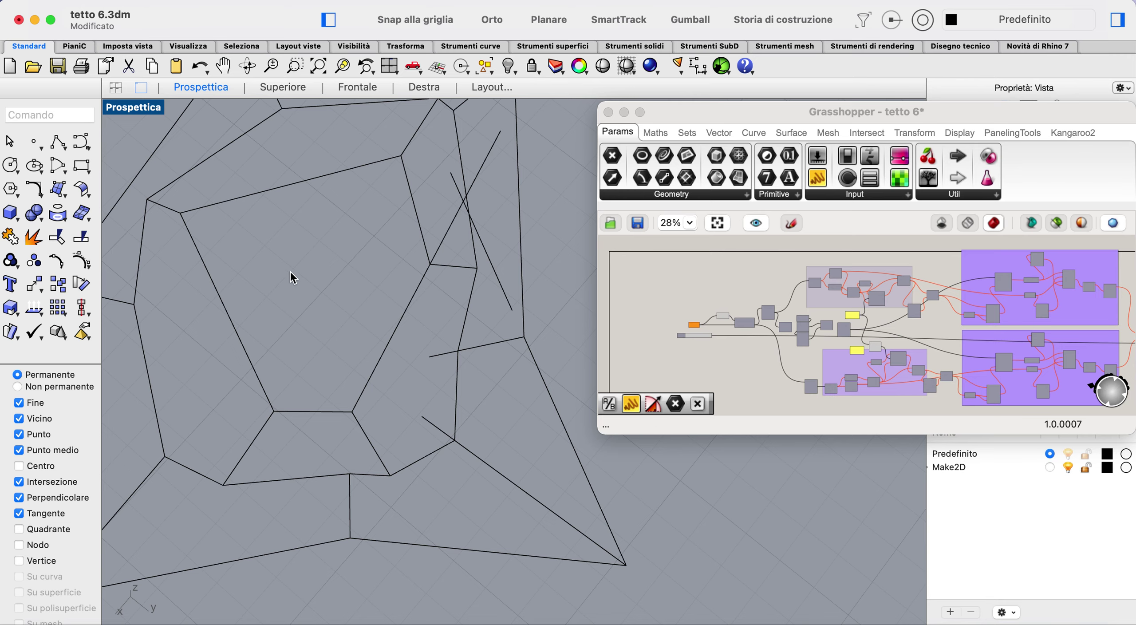
- Draw a bisector line from the crossing of the two edge extensions, running along the ridge past the ridge corner near the sharp corner
{"action": "left_click", "coordinate": [57, 141]}
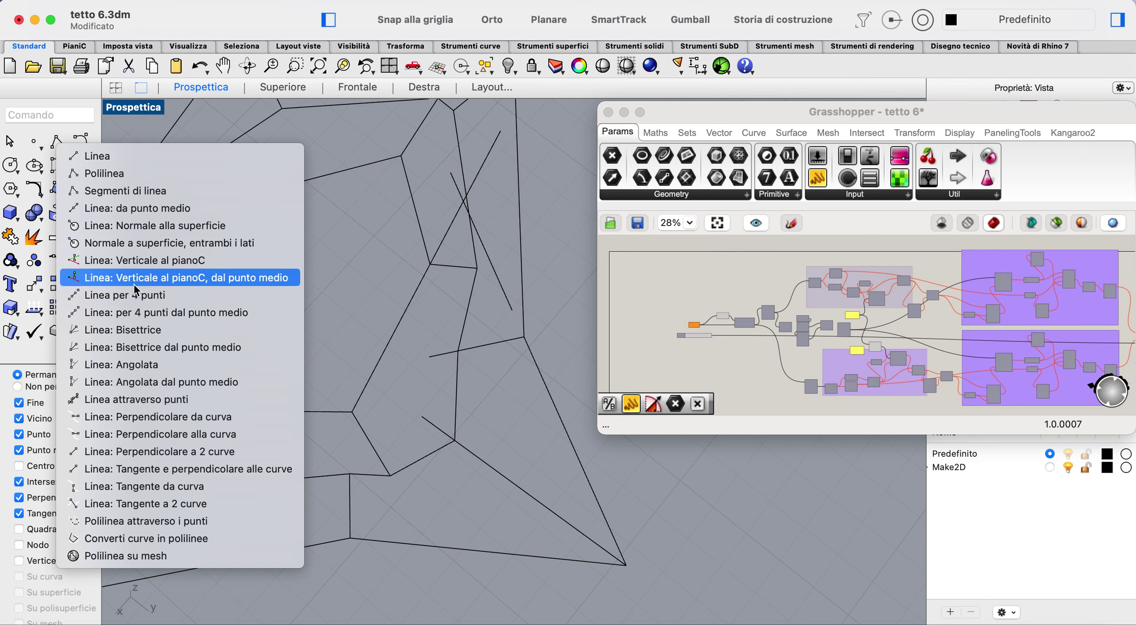
{"action": "left_click", "coordinate": [156, 333]}
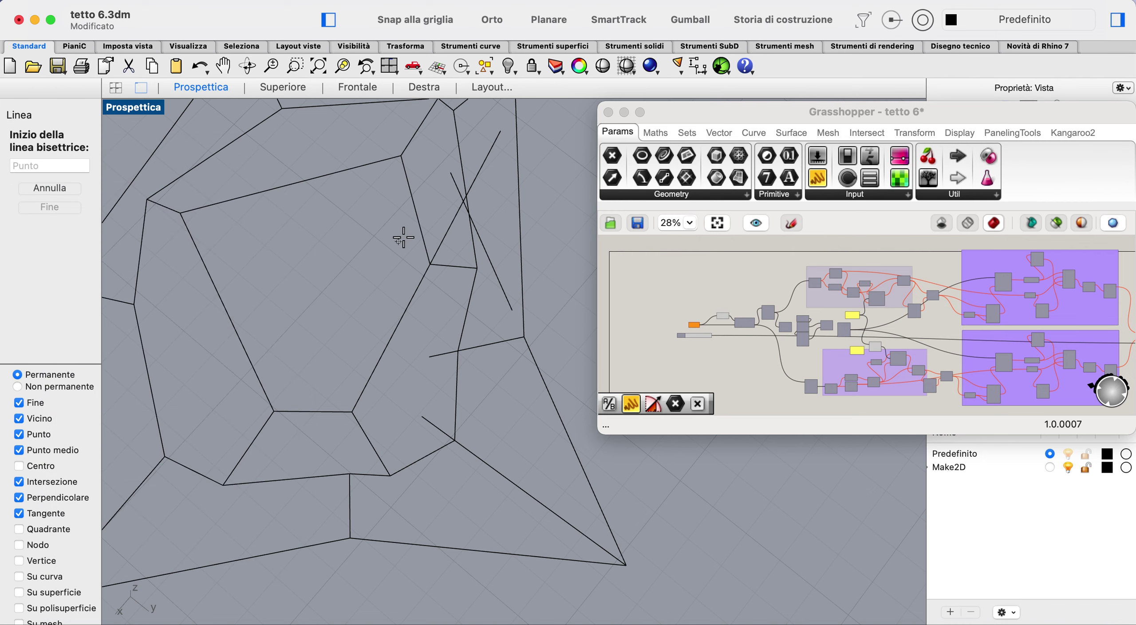
{"action": "left_click", "coordinate": [464, 201]}
{"action": "left_click", "coordinate": [451, 224]}
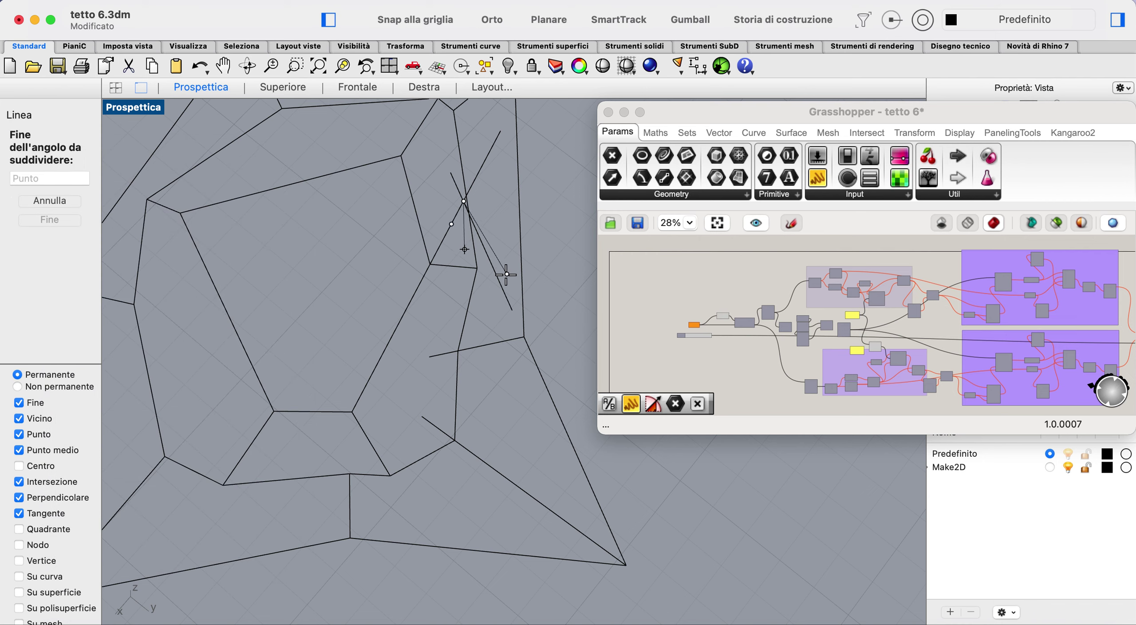
{"action": "left_click", "coordinate": [504, 288]}
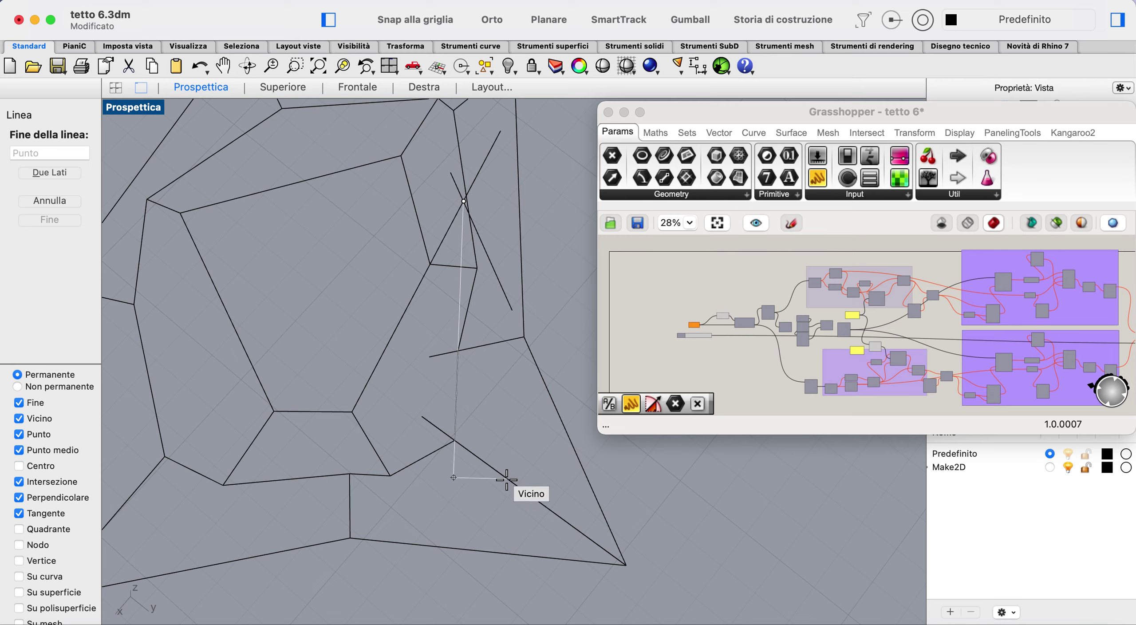
{"action": "left_click", "coordinate": [502, 458]}
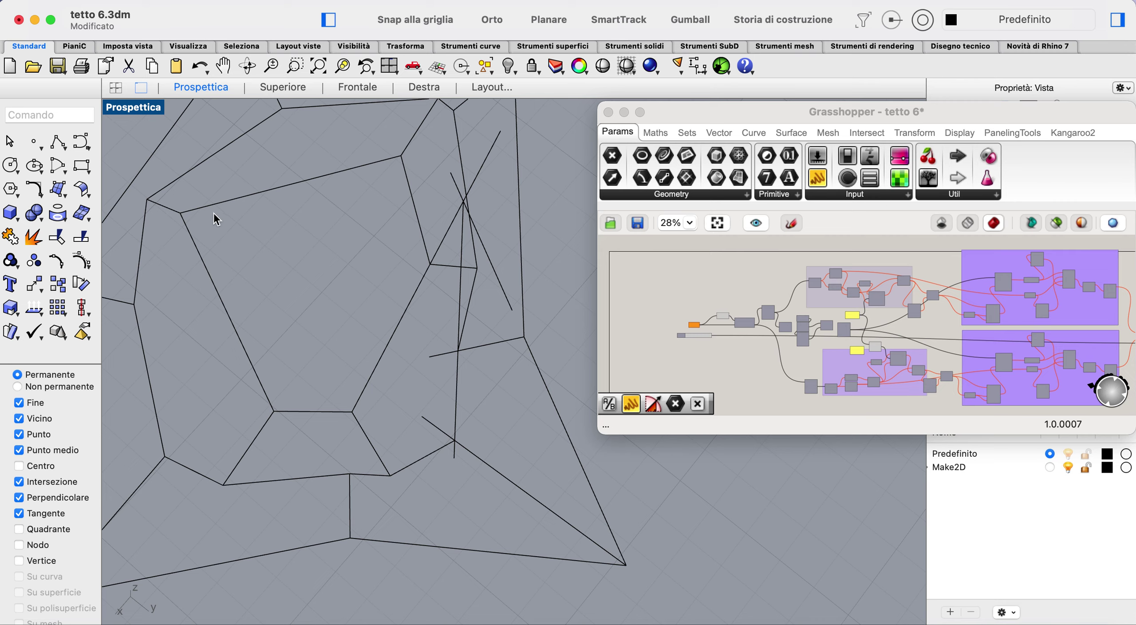
- Draw a four-point line that extends the inner opening's long sloping edge beyond the short edge, past the outer outline
{"action": "left_click", "coordinate": [57, 143]}
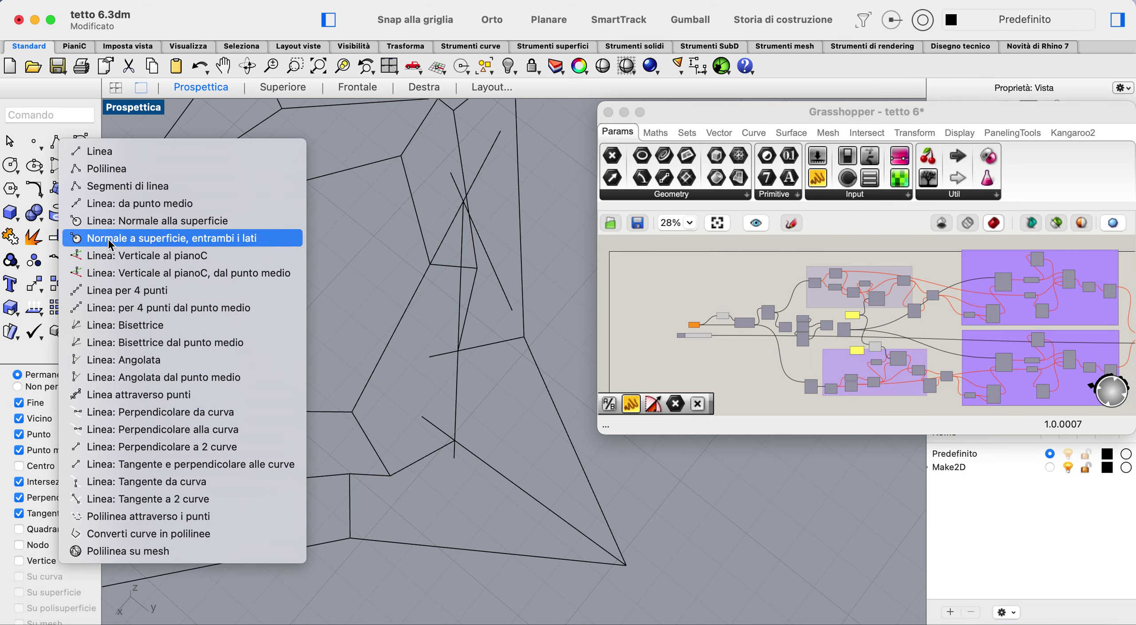
{"action": "left_click", "coordinate": [127, 292]}
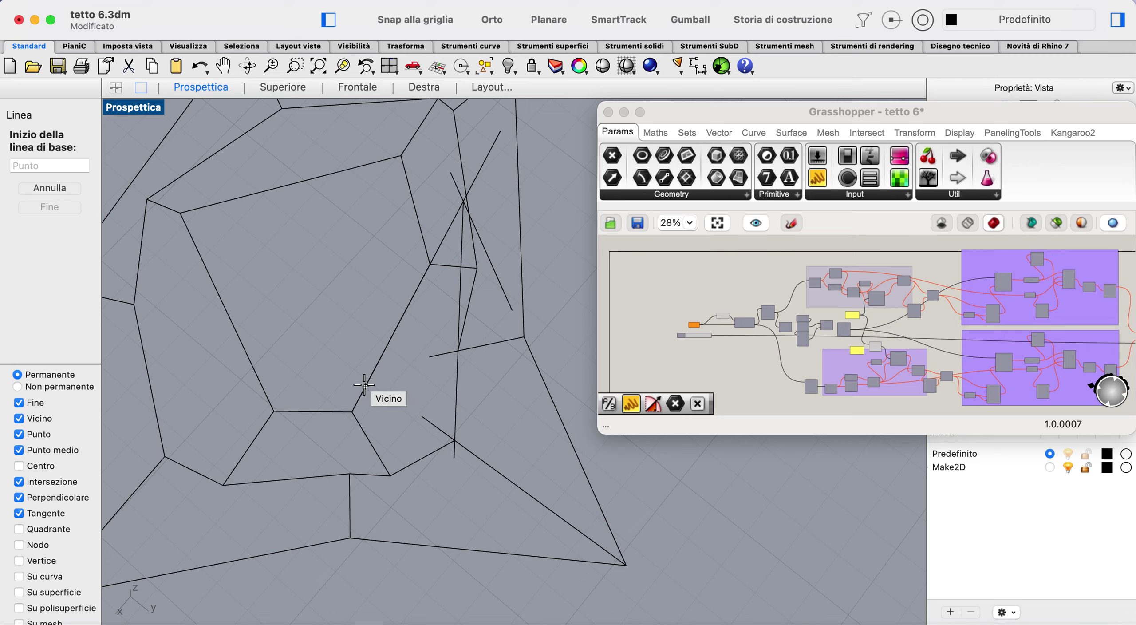
{"action": "left_click", "coordinate": [366, 385]}
{"action": "left_click", "coordinate": [385, 341]}
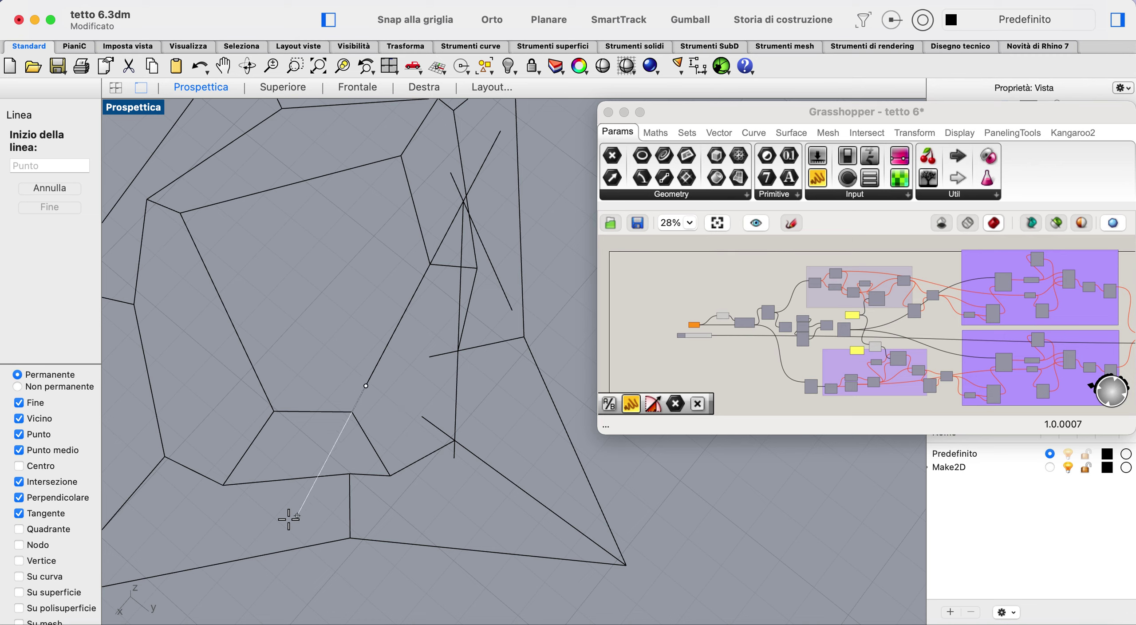
{"action": "left_click", "coordinate": [268, 570]}
{"action": "left_click", "coordinate": [342, 431]}
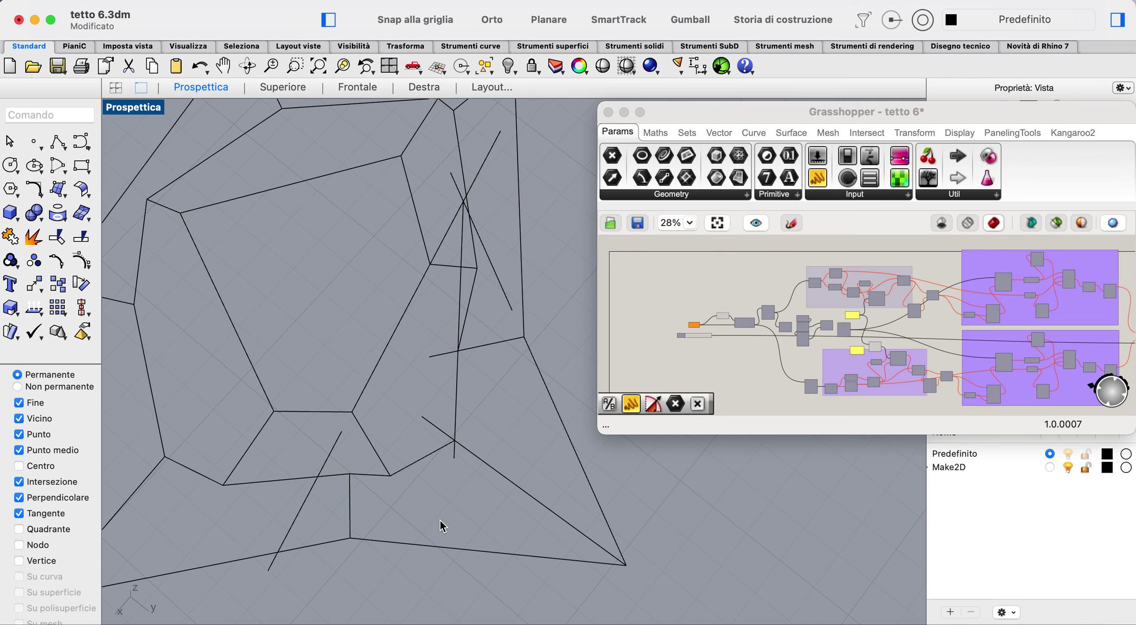
- Draw a four-point line that extends the outer edge from the sharp corner past the lower concave vertex, crossing the inner-edge extension
{"action": "key", "text": "Return"}
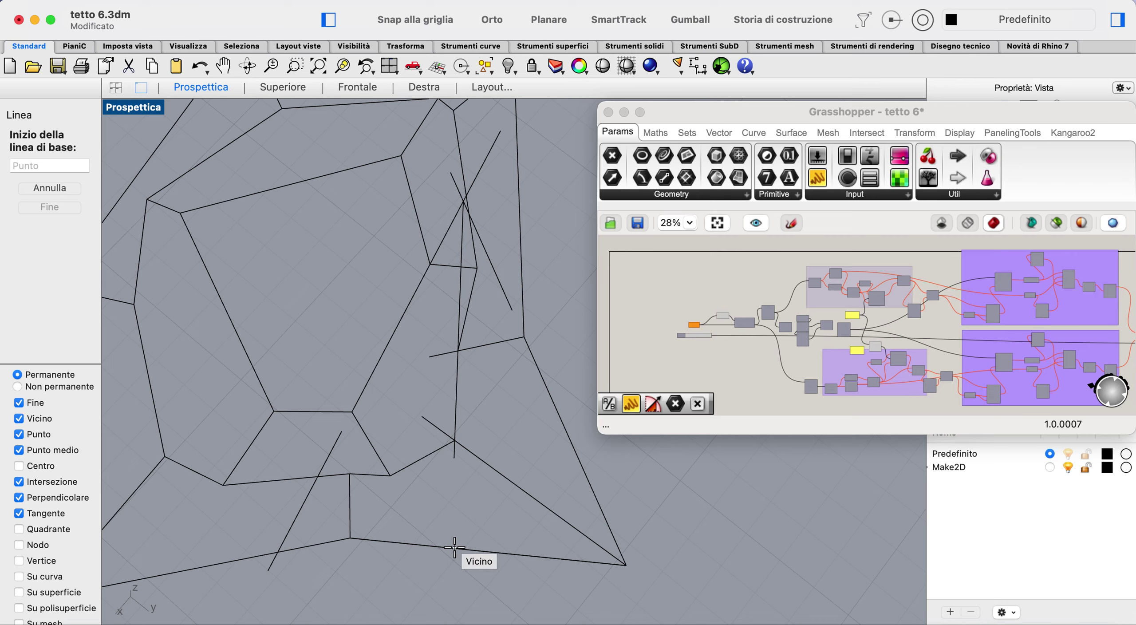
{"action": "left_click", "coordinate": [454, 548]}
{"action": "left_click", "coordinate": [493, 548]}
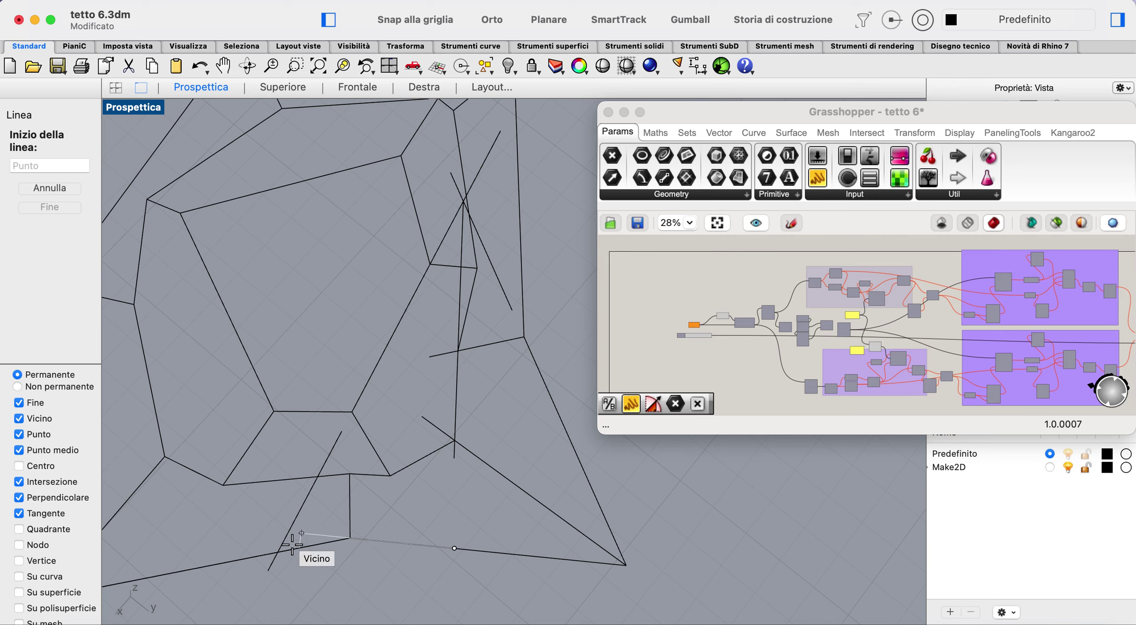
{"action": "left_click", "coordinate": [240, 526]}
{"action": "left_click", "coordinate": [350, 538]}
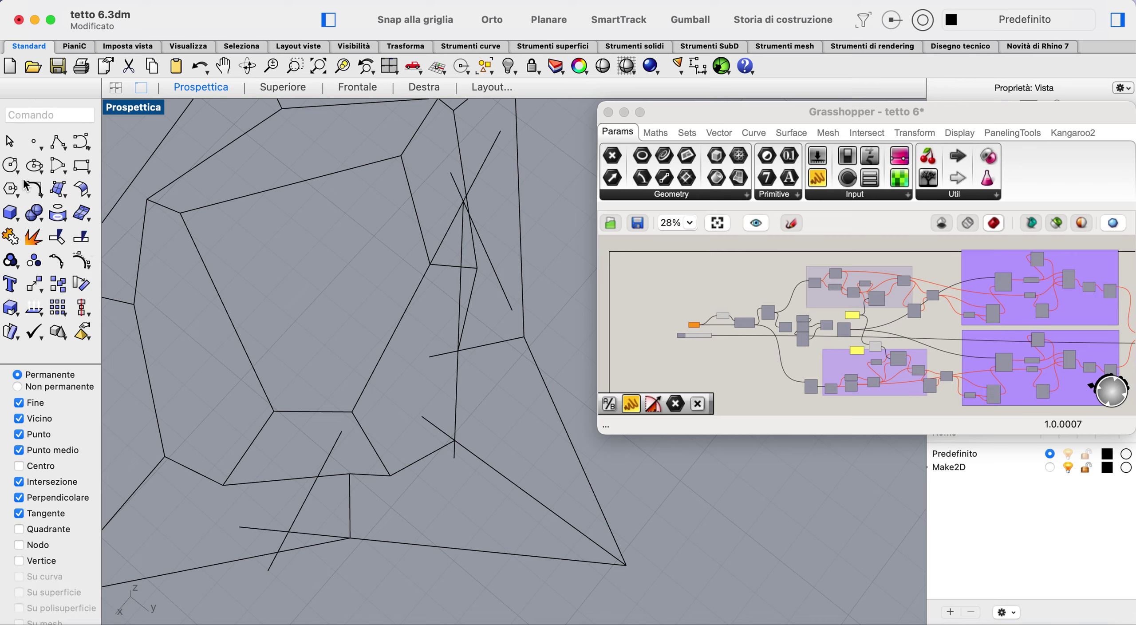
- Draw a bisector line from the crossing of the lower edge extensions, running along the ridge segment past the ridge corner near the sharp corner
{"action": "left_click", "coordinate": [55, 143]}
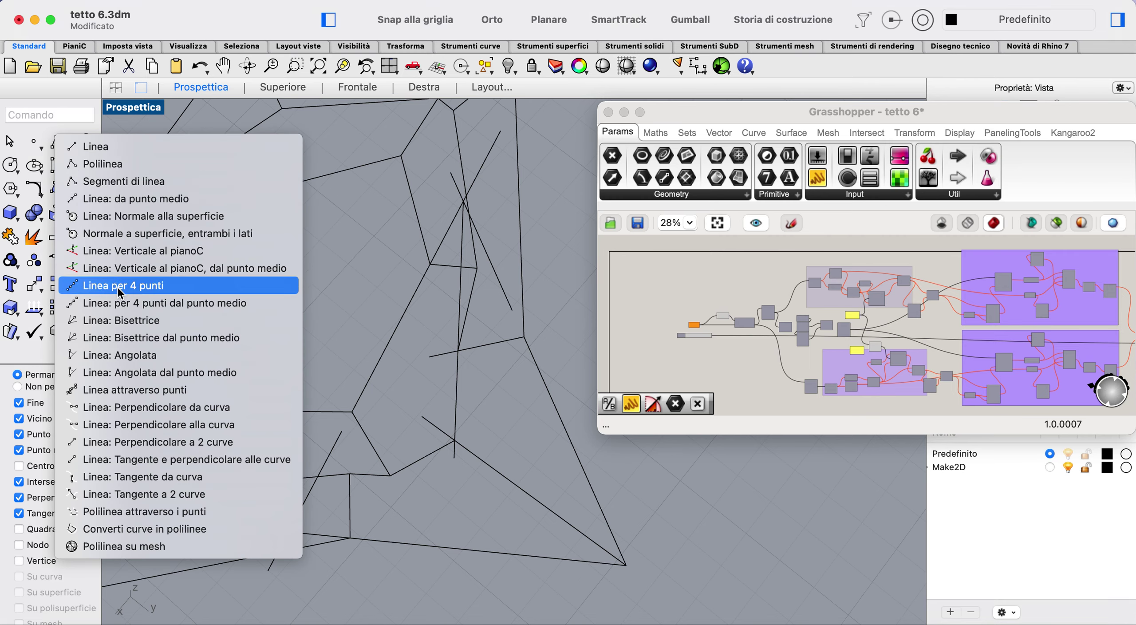
{"action": "left_click", "coordinate": [121, 320]}
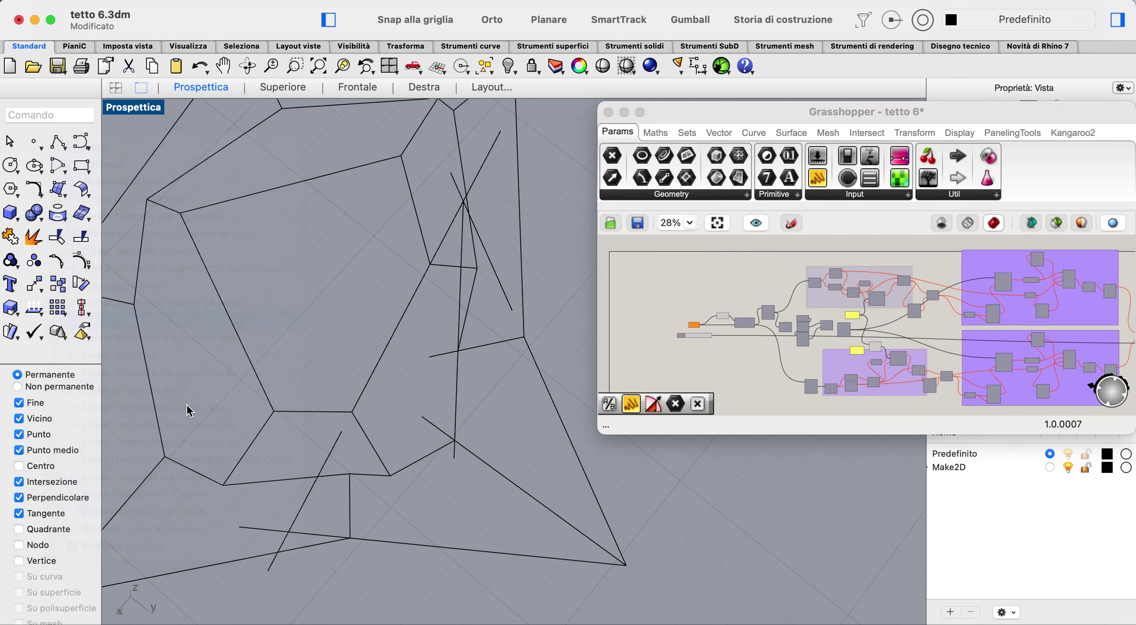
{"action": "left_click", "coordinate": [289, 531]}
{"action": "left_click", "coordinate": [308, 498]}
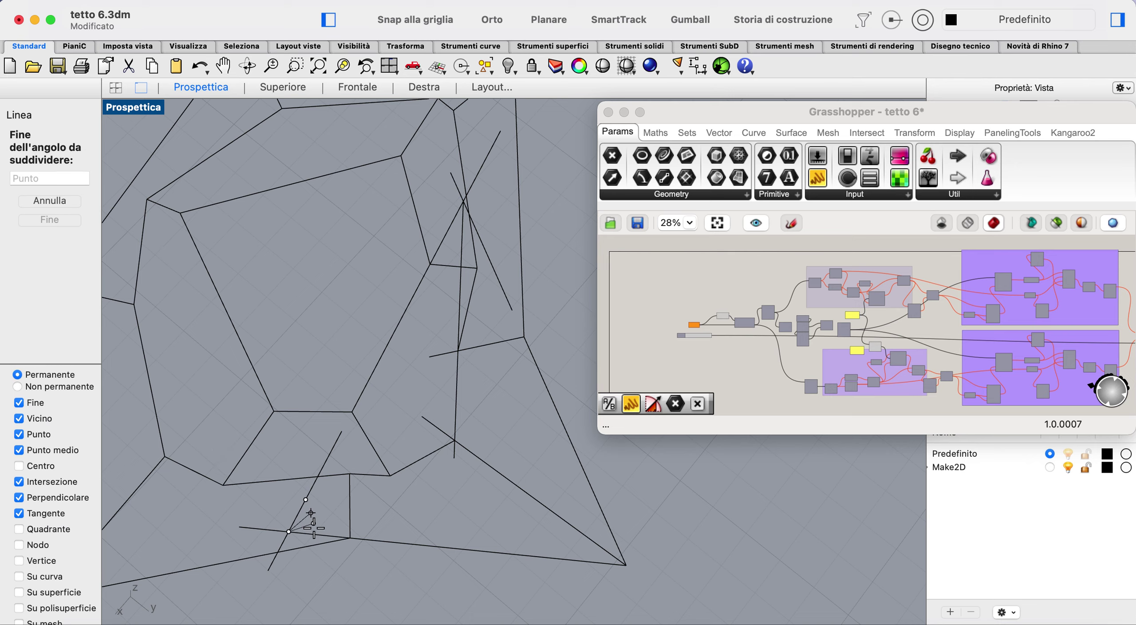
{"action": "left_click", "coordinate": [315, 537]}
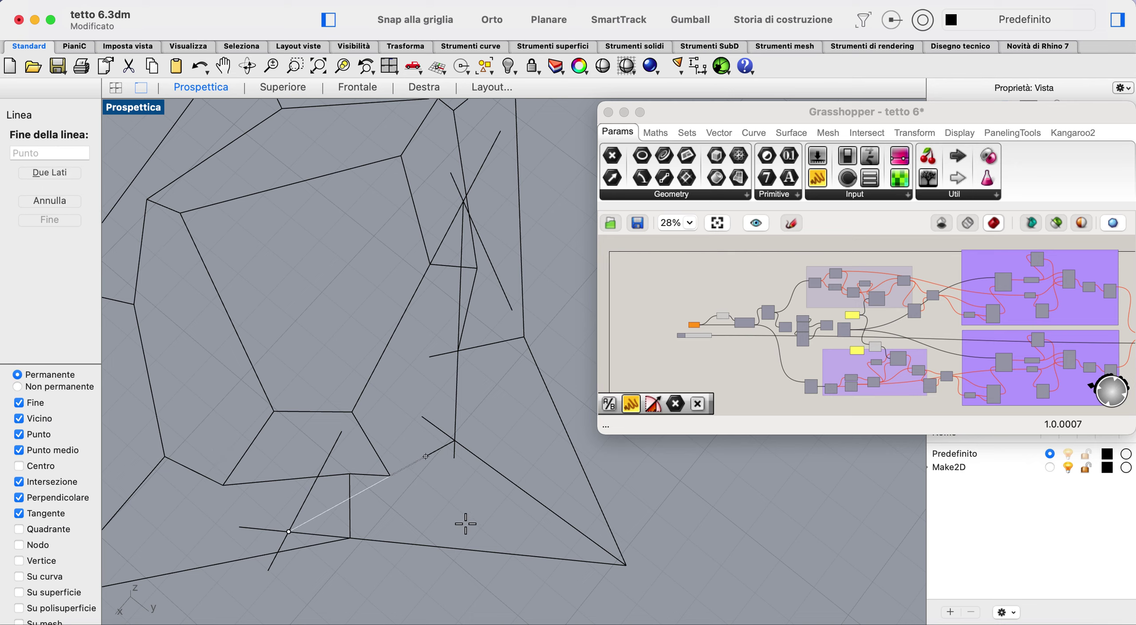
{"action": "left_click", "coordinate": [511, 507]}
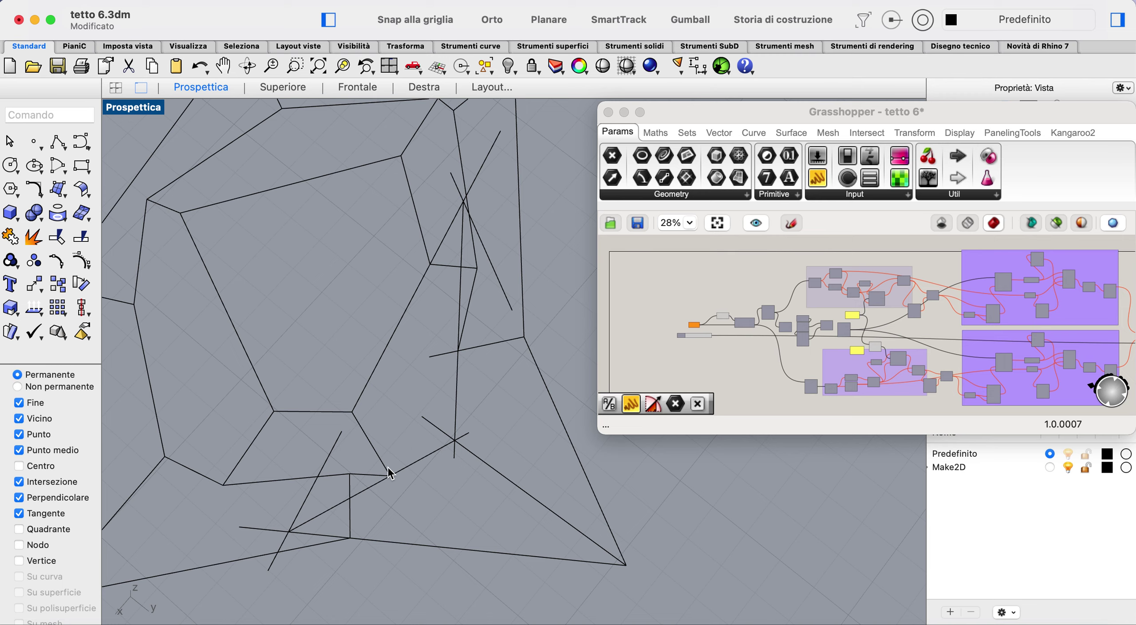
- Draw a bisector line from the inner opening's corner between its short and sloping edges, extending outward past the ridge corner
{"action": "right_click", "coordinate": [387, 405]}
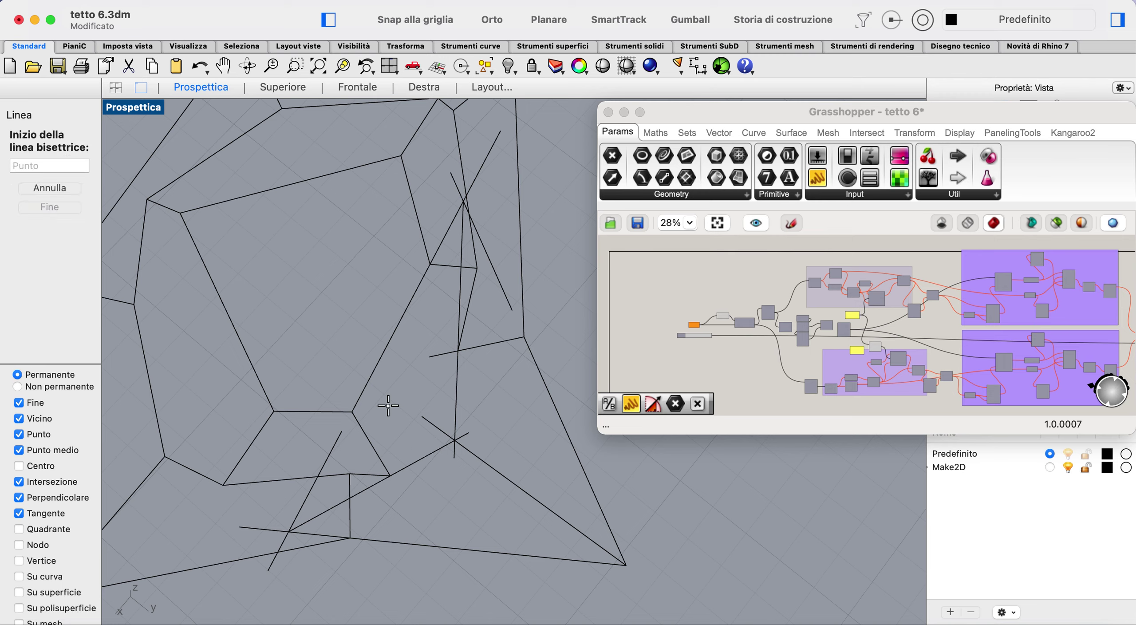
{"action": "left_click", "coordinate": [356, 412]}
{"action": "left_click", "coordinate": [369, 379]}
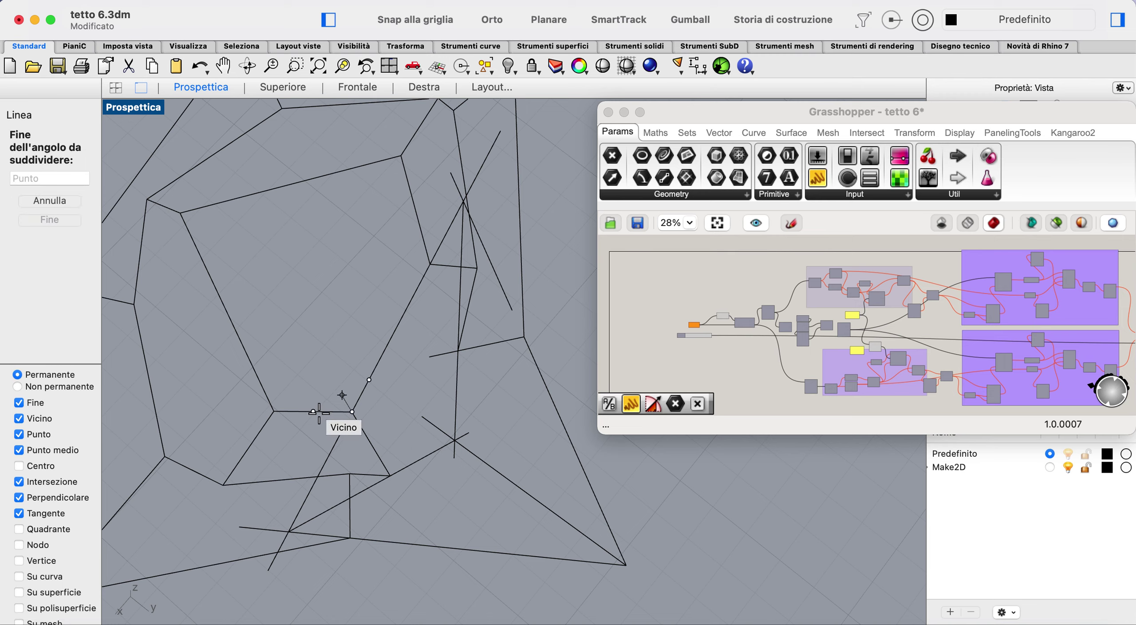
{"action": "left_click", "coordinate": [343, 412]}
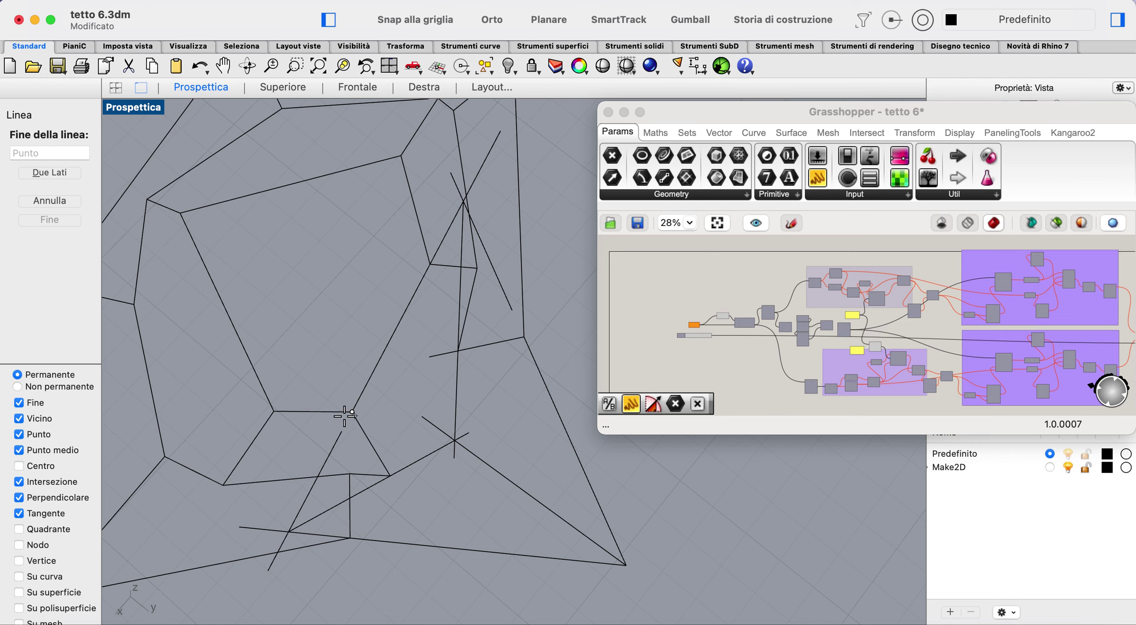
{"action": "left_click", "coordinate": [401, 497]}
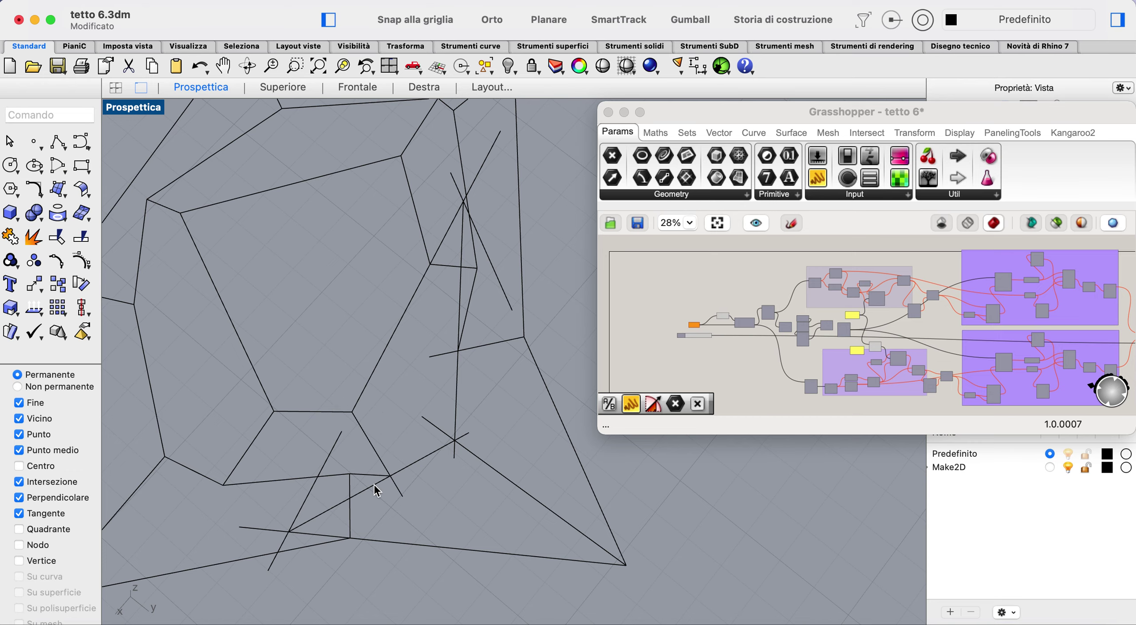
- Draw a long four-point line along the inner opening's short edge, extending it far outside the roof outline and across the opening
{"action": "scroll", "coordinate": [373, 484], "scroll_direction": "up", "scroll_amount": 4}
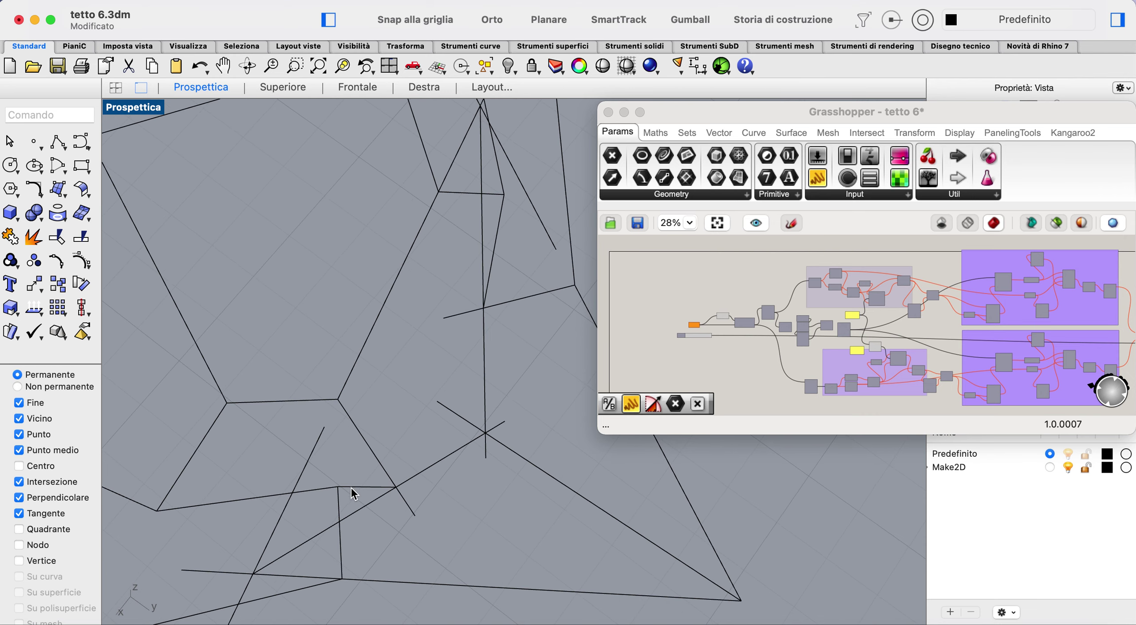
{"action": "scroll", "coordinate": [300, 404], "scroll_direction": "down", "scroll_amount": 5}
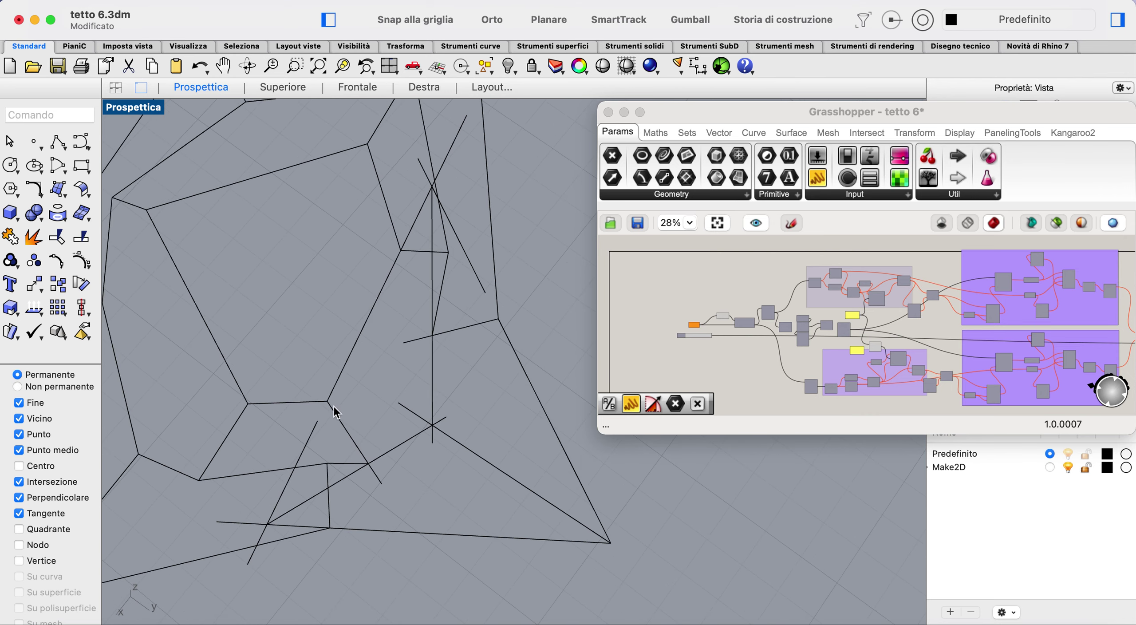
{"action": "scroll", "coordinate": [449, 426], "scroll_direction": "left", "scroll_amount": 3, "text": "shift"}
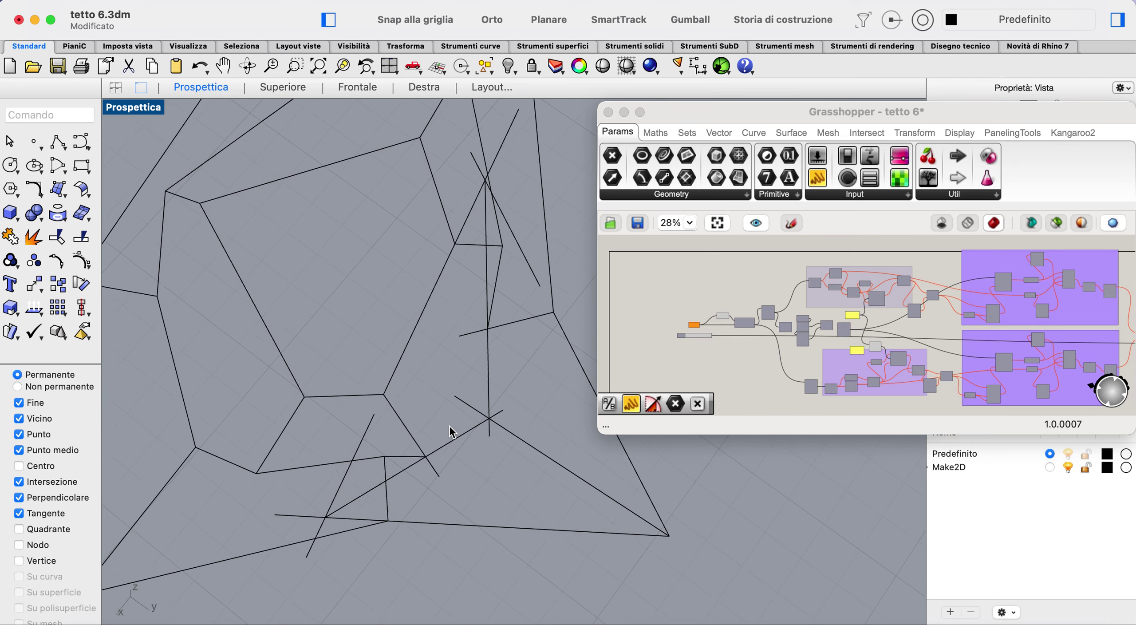
{"action": "left_click", "coordinate": [61, 142]}
{"action": "left_click", "coordinate": [169, 288]}
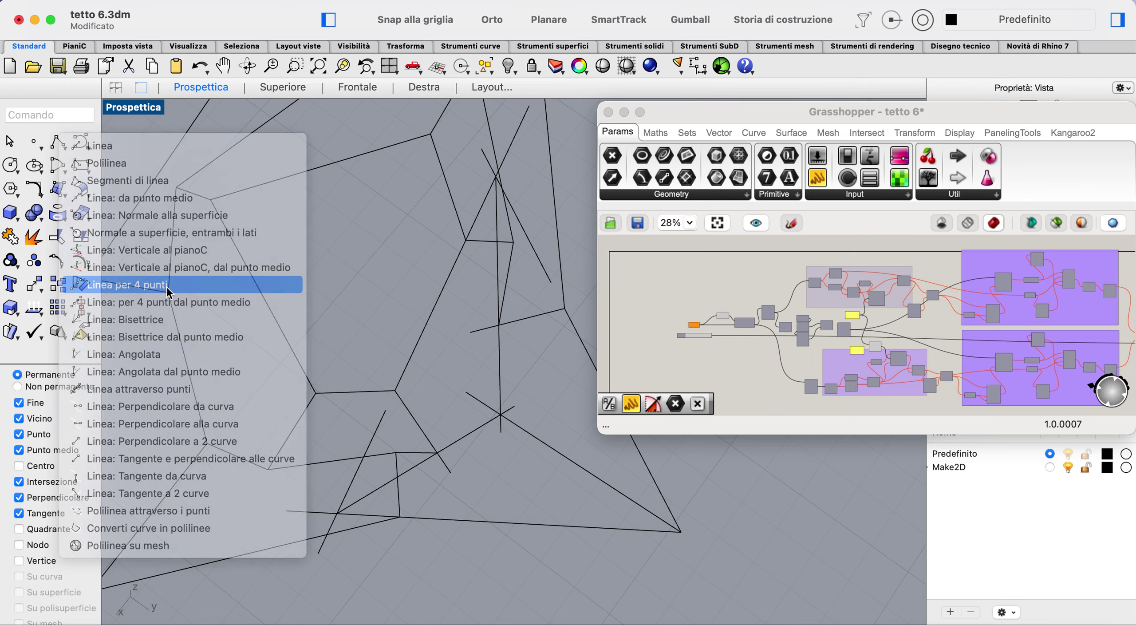
{"action": "left_click", "coordinate": [338, 392]}
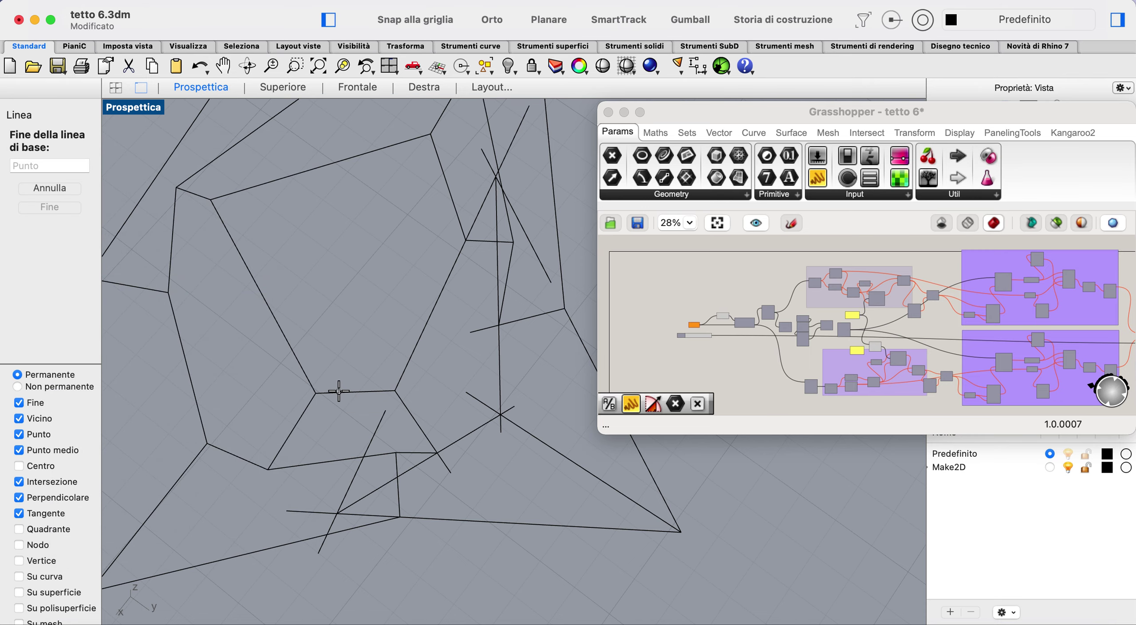
{"action": "left_click", "coordinate": [378, 391]}
{"action": "scroll", "coordinate": [382, 390], "scroll_direction": "down", "scroll_amount": 6}
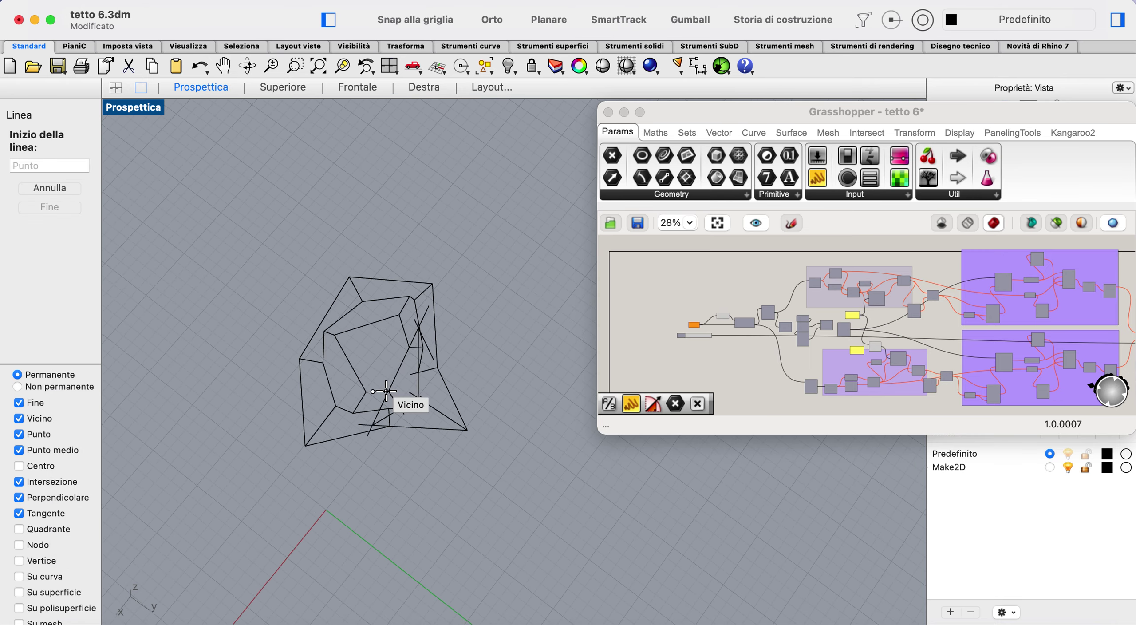
{"action": "scroll", "coordinate": [386, 391], "scroll_direction": "down", "scroll_amount": 3}
{"action": "left_click", "coordinate": [155, 399]}
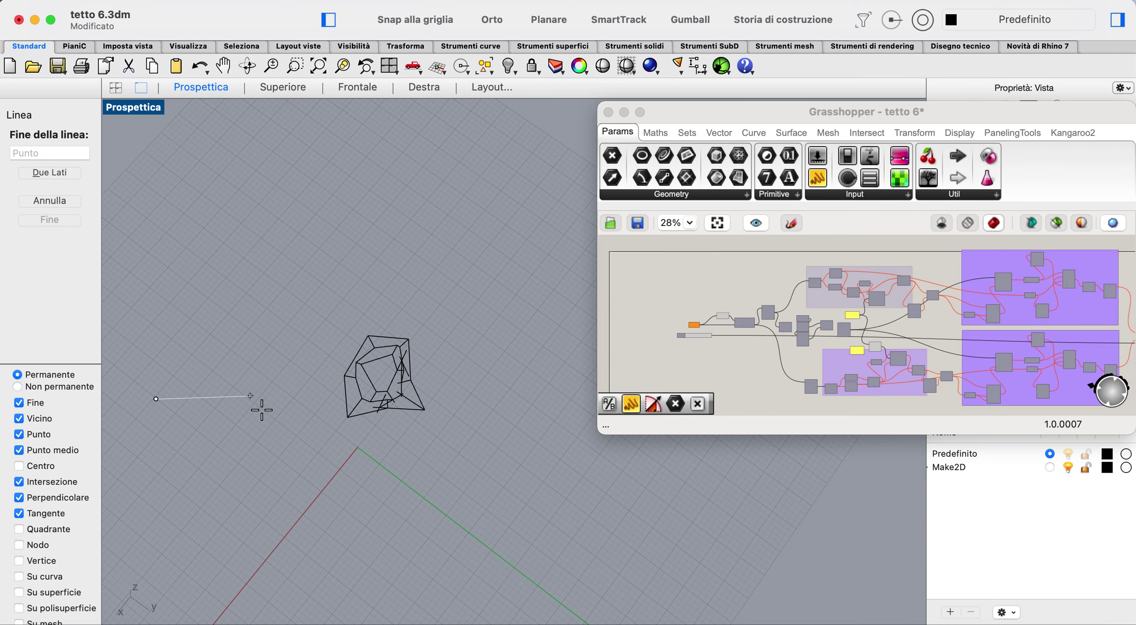
{"action": "left_click", "coordinate": [407, 404]}
{"action": "scroll", "coordinate": [371, 408], "scroll_direction": "up", "scroll_amount": 5}
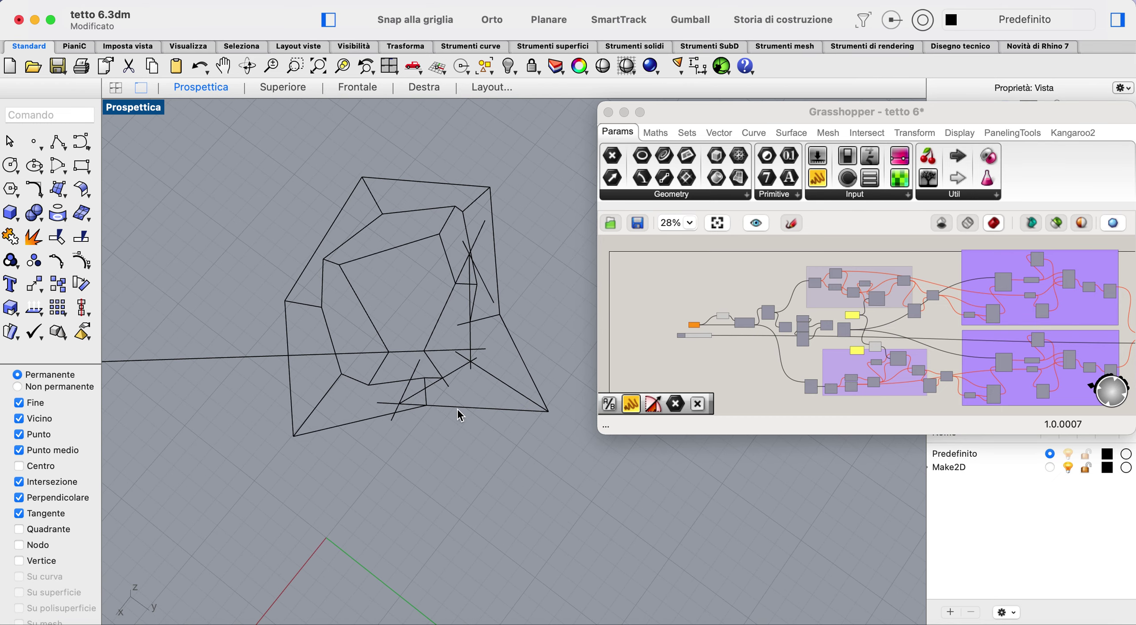
- Draw a four-point line that extends the outer edge between the sharp corner and lower concave vertex until it crosses the long inner-edge extension
{"action": "key", "text": "Return"}
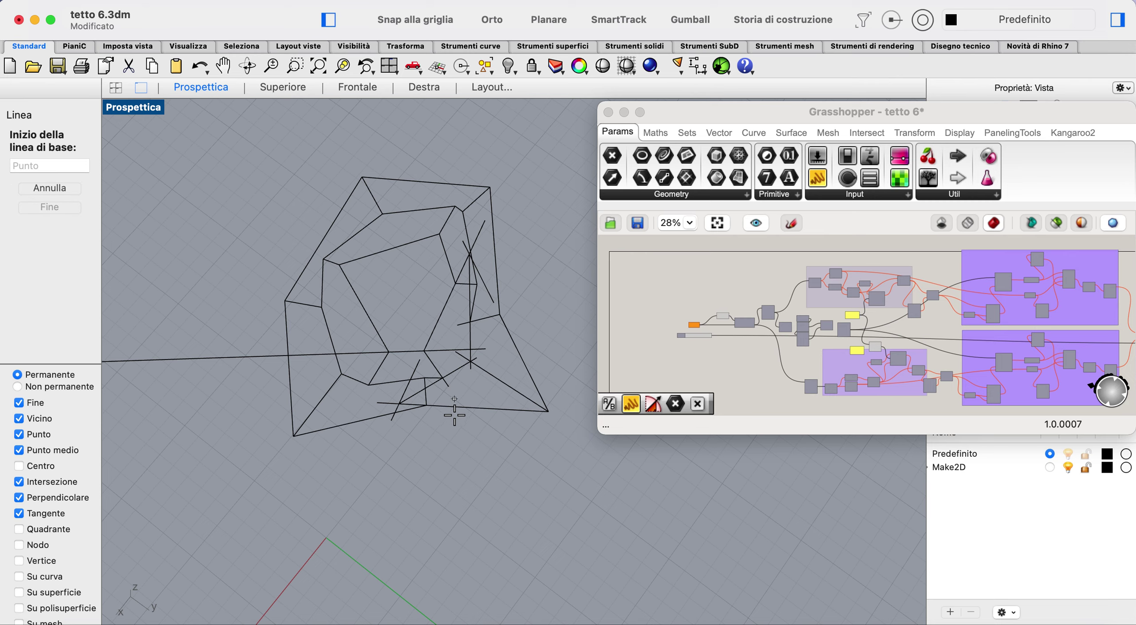
{"action": "left_click", "coordinate": [453, 408]}
{"action": "left_click", "coordinate": [453, 408]}
{"action": "scroll", "coordinate": [457, 408], "scroll_direction": "down", "scroll_amount": 5}
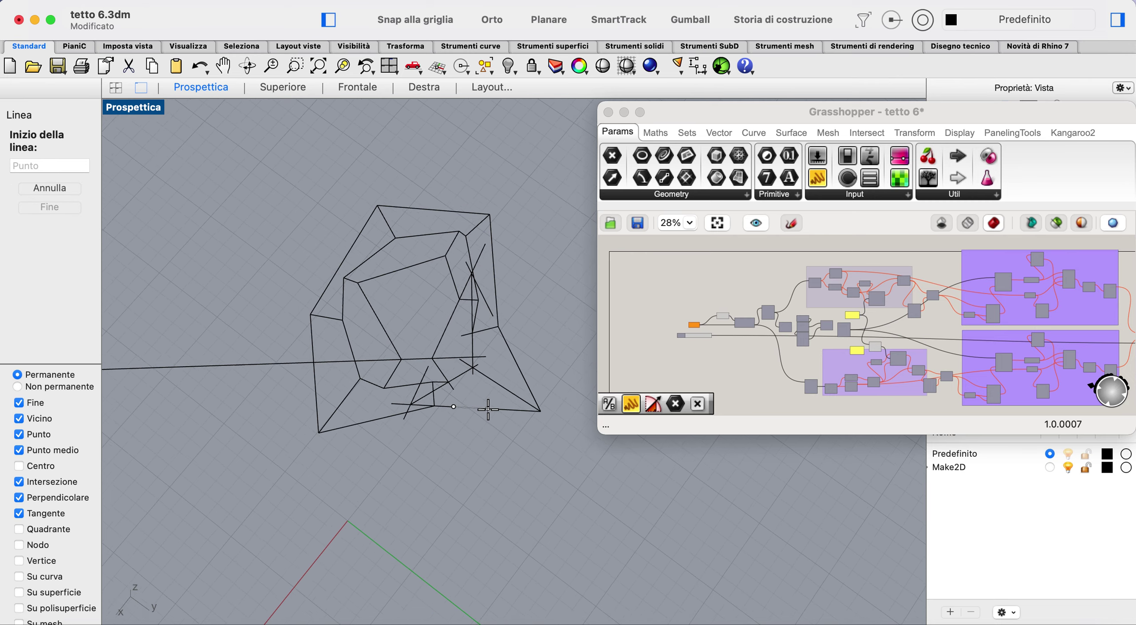
{"action": "left_click", "coordinate": [144, 374]}
{"action": "left_click", "coordinate": [458, 415]}
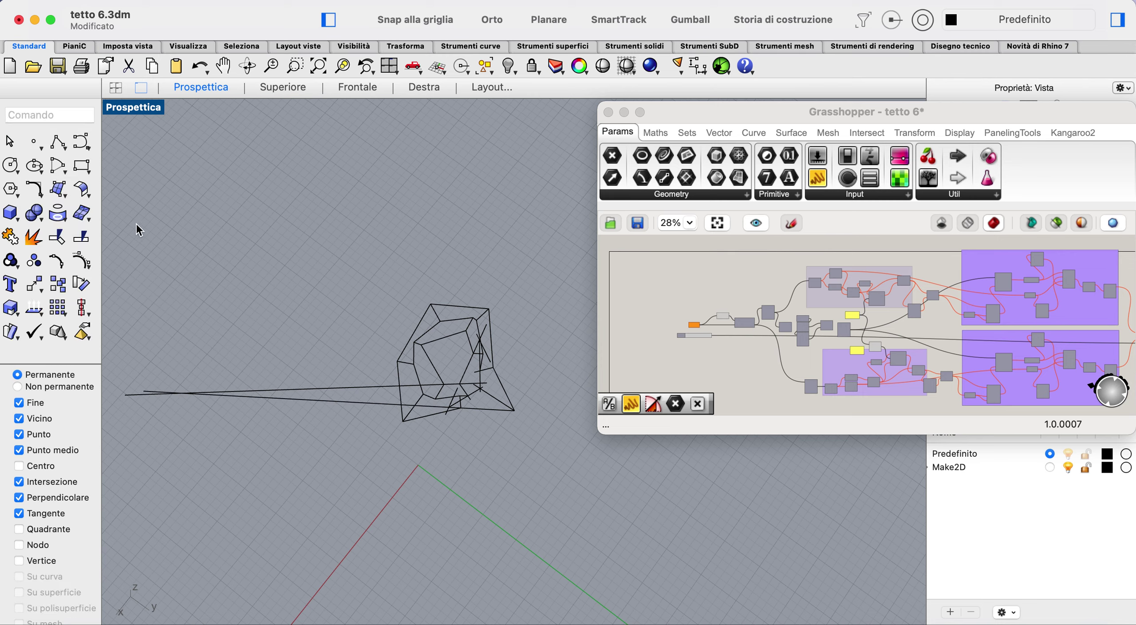
- Draw a bisector line from the far crossing of the outer and inner edge extensions, running through the roof past the ridge corner
{"action": "left_click", "coordinate": [58, 146]}
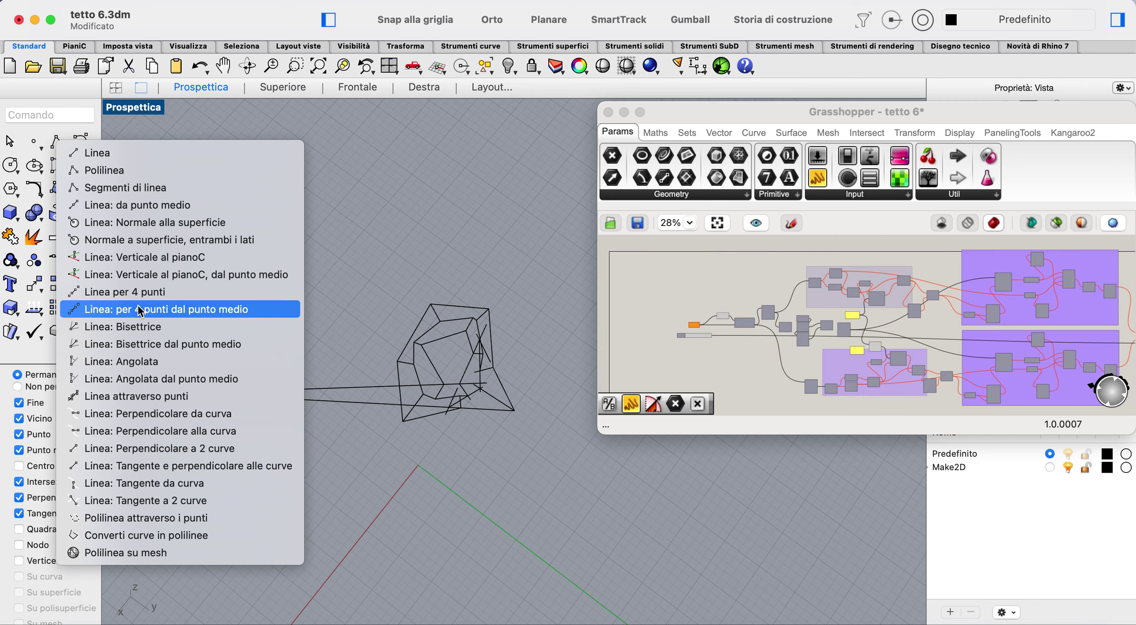
{"action": "left_click", "coordinate": [143, 327]}
{"action": "left_click", "coordinate": [181, 393]}
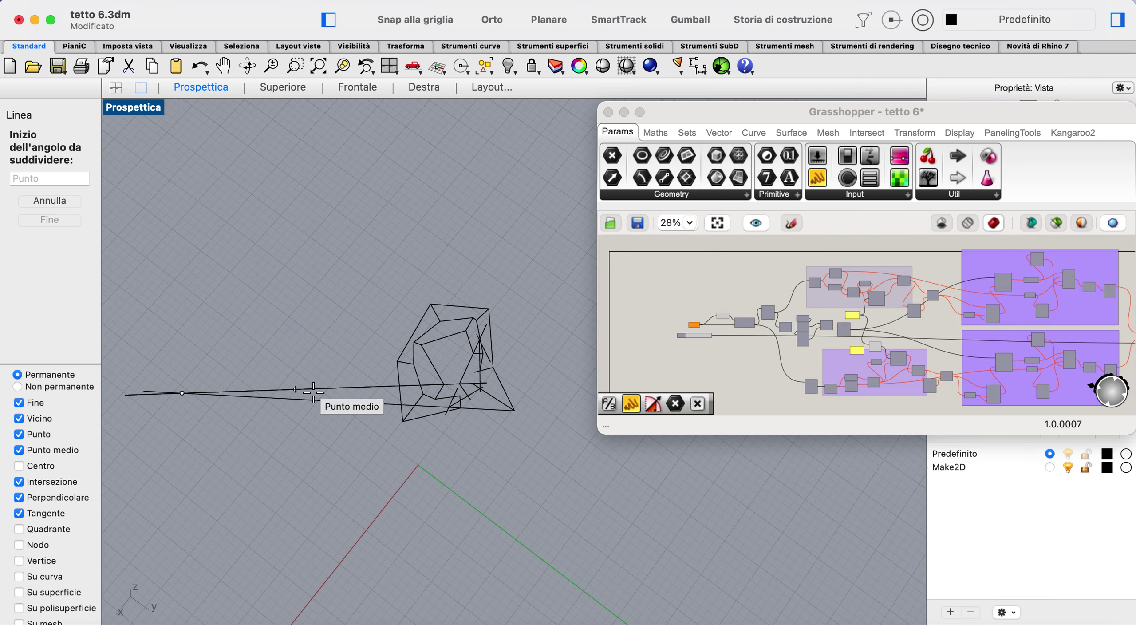
{"action": "left_click", "coordinate": [346, 397]}
{"action": "left_click", "coordinate": [346, 393]}
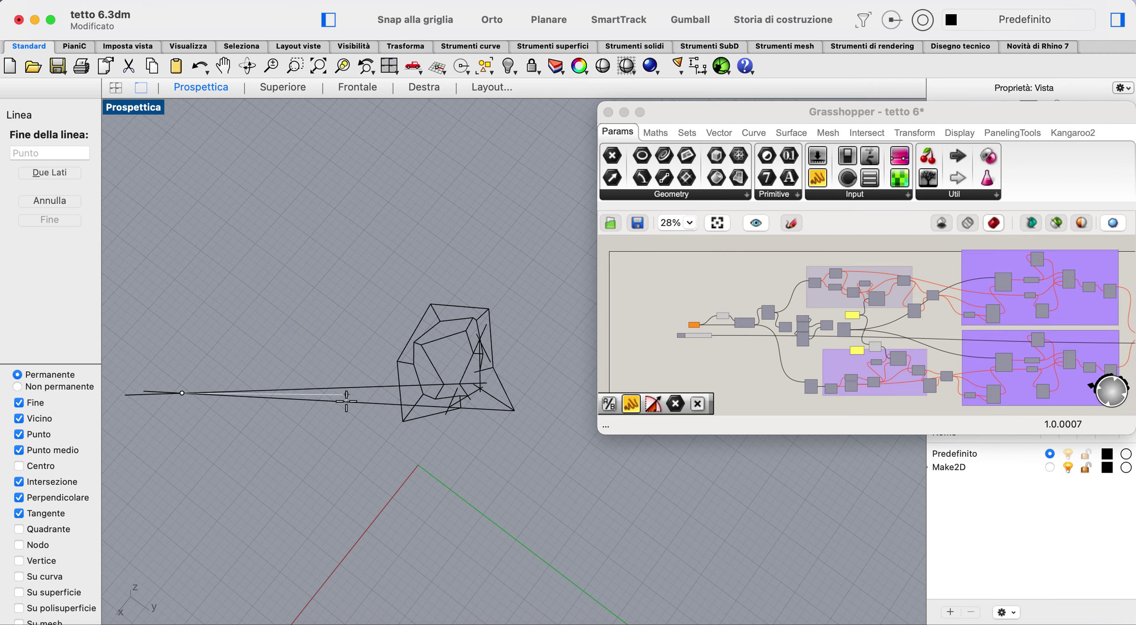
{"action": "scroll", "coordinate": [471, 417], "scroll_direction": "up", "scroll_amount": 2}
{"action": "scroll", "coordinate": [472, 417], "scroll_direction": "up", "scroll_amount": 6}
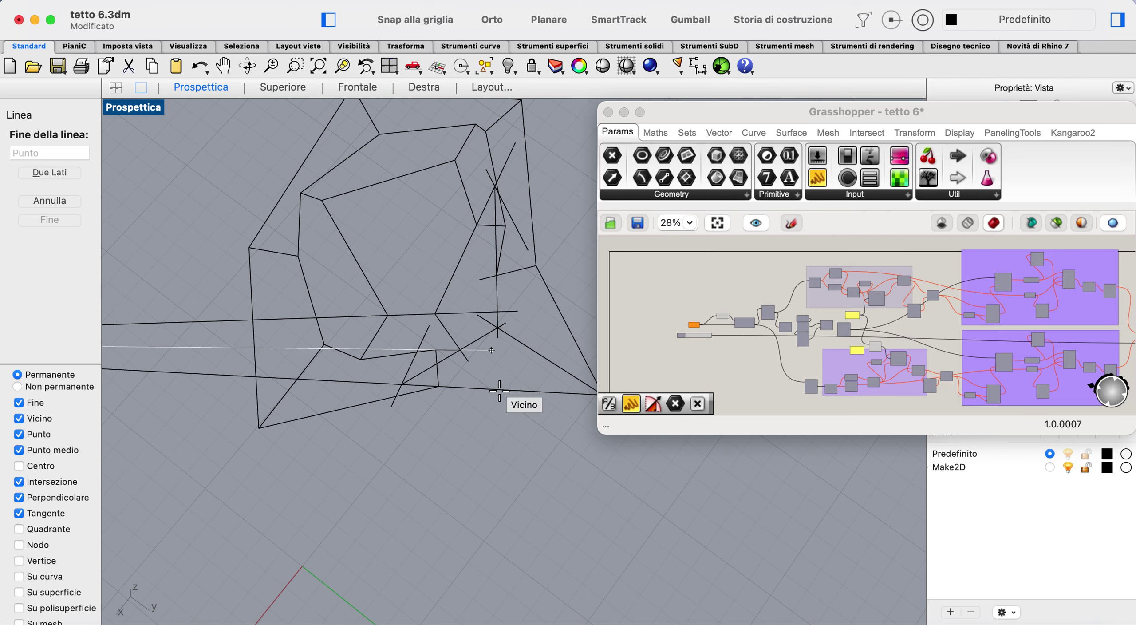
{"action": "scroll", "coordinate": [405, 329], "scroll_direction": "up", "scroll_amount": 2}
{"action": "left_click", "coordinate": [504, 368]}
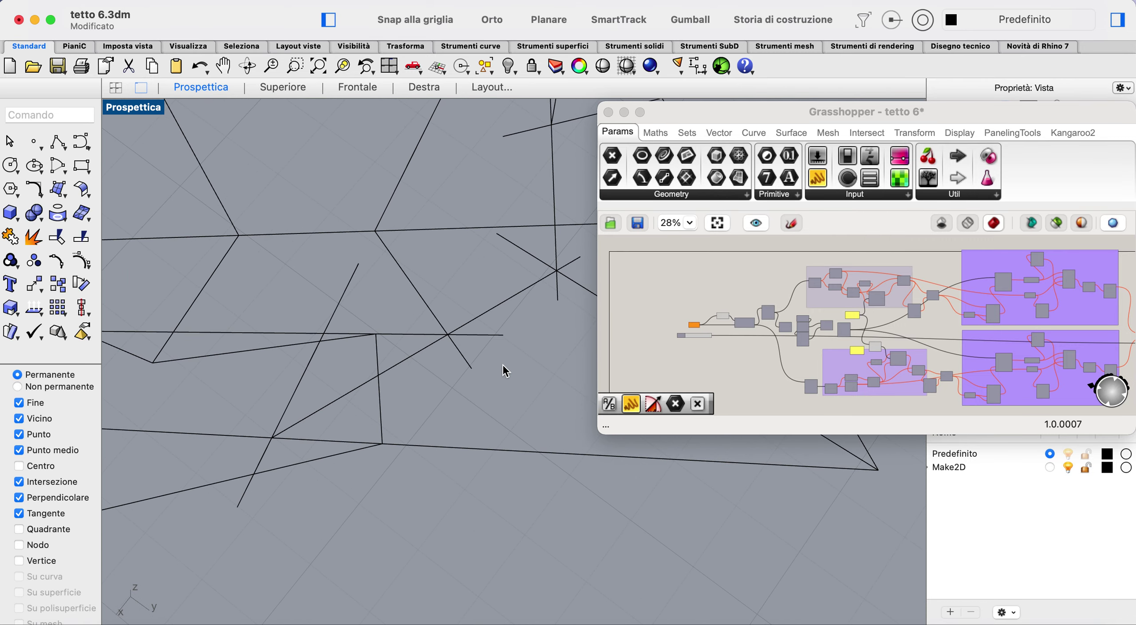
- Delete the whole 2D projection with its construction lines, and show the hidden 3D roofs again
{"action": "scroll", "coordinate": [373, 336], "scroll_direction": "down", "scroll_amount": 8}
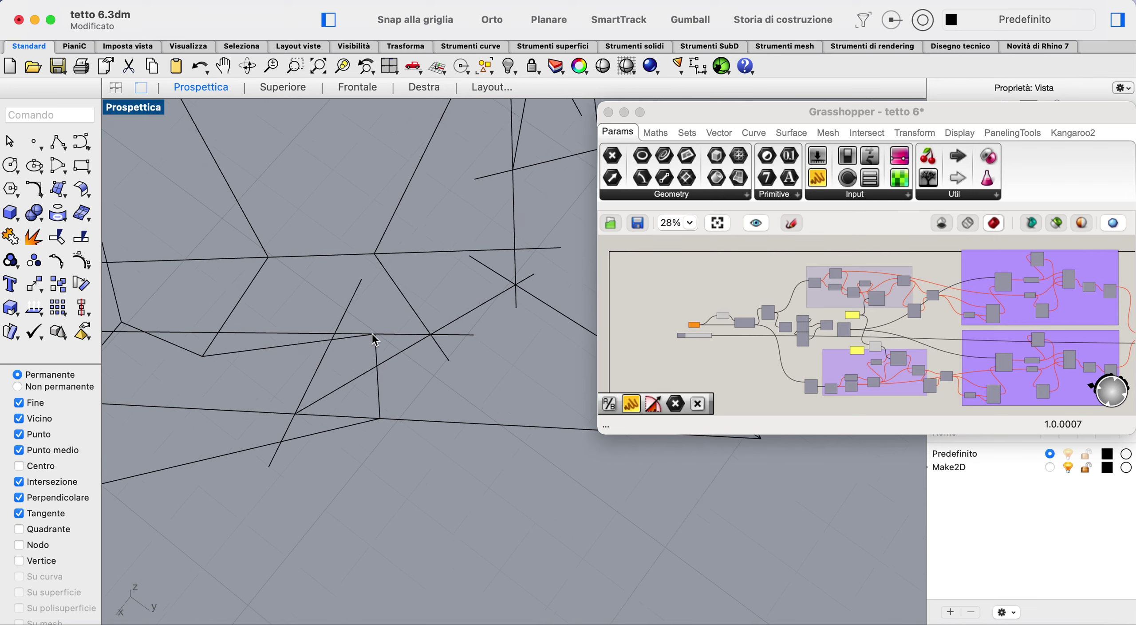
{"action": "scroll", "coordinate": [313, 316], "scroll_direction": "down", "scroll_amount": 1}
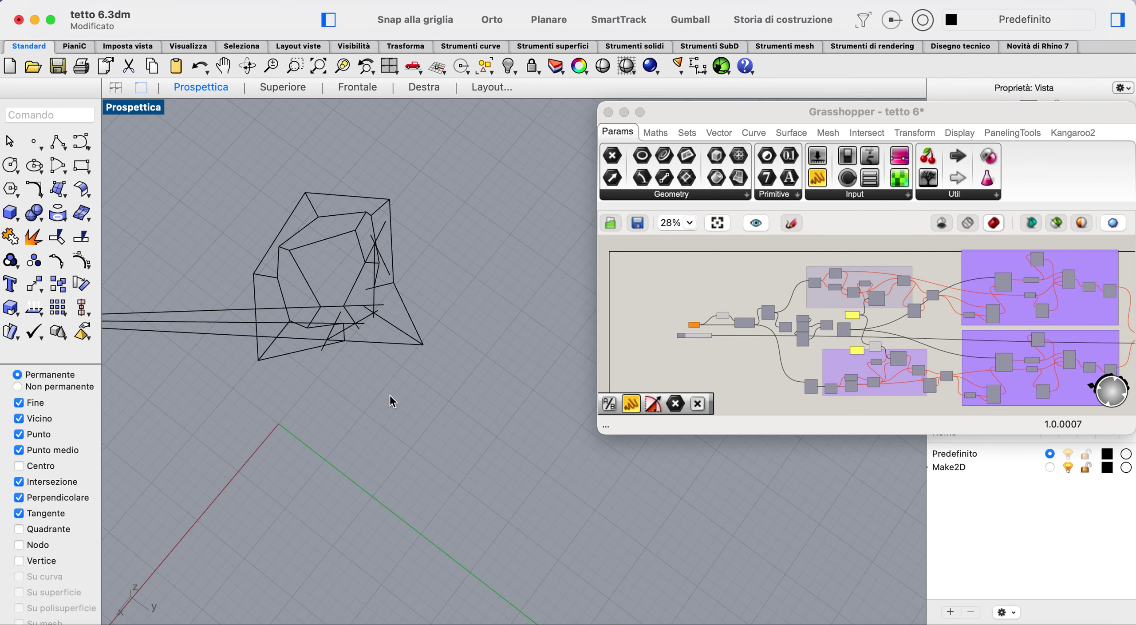
{"action": "left_click_drag", "start_coordinate": [247, 190], "coordinate": [241, 179]}
{"action": "key", "text": "Delete"}
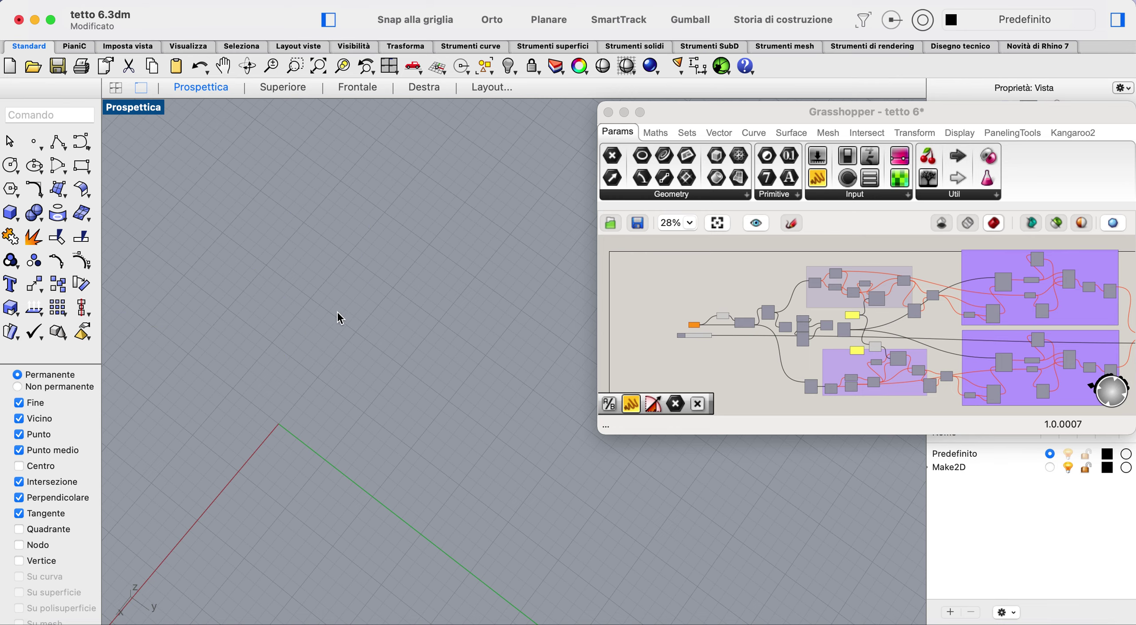
{"action": "right_click_drag", "start_coordinate": [337, 311], "coordinate": [340, 319]}
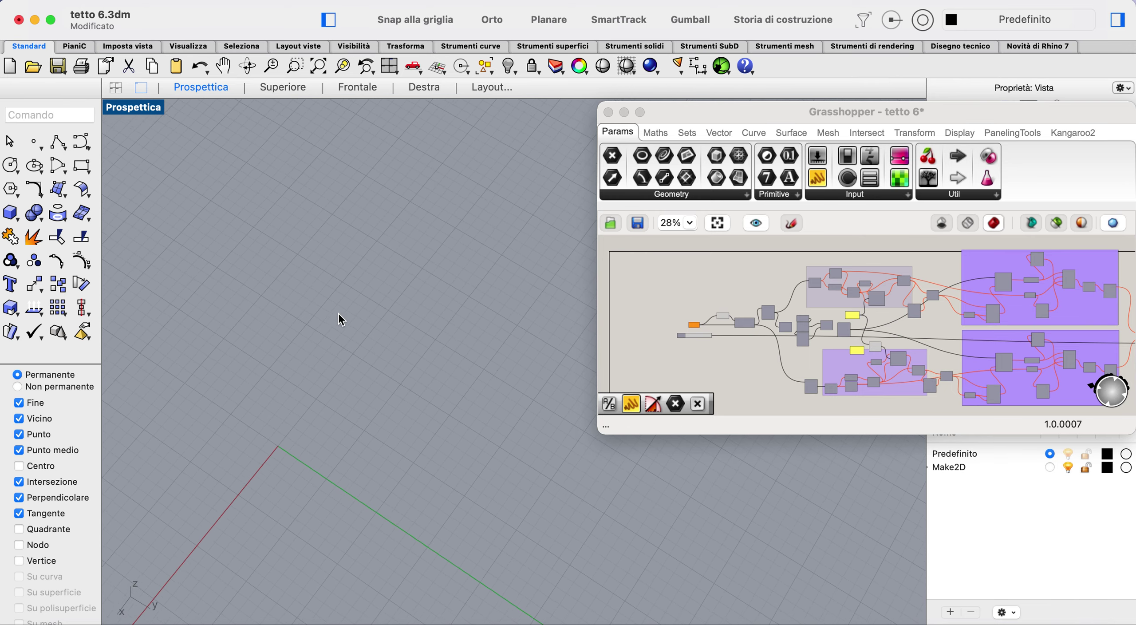
{"action": "left_click", "coordinate": [508, 65]}
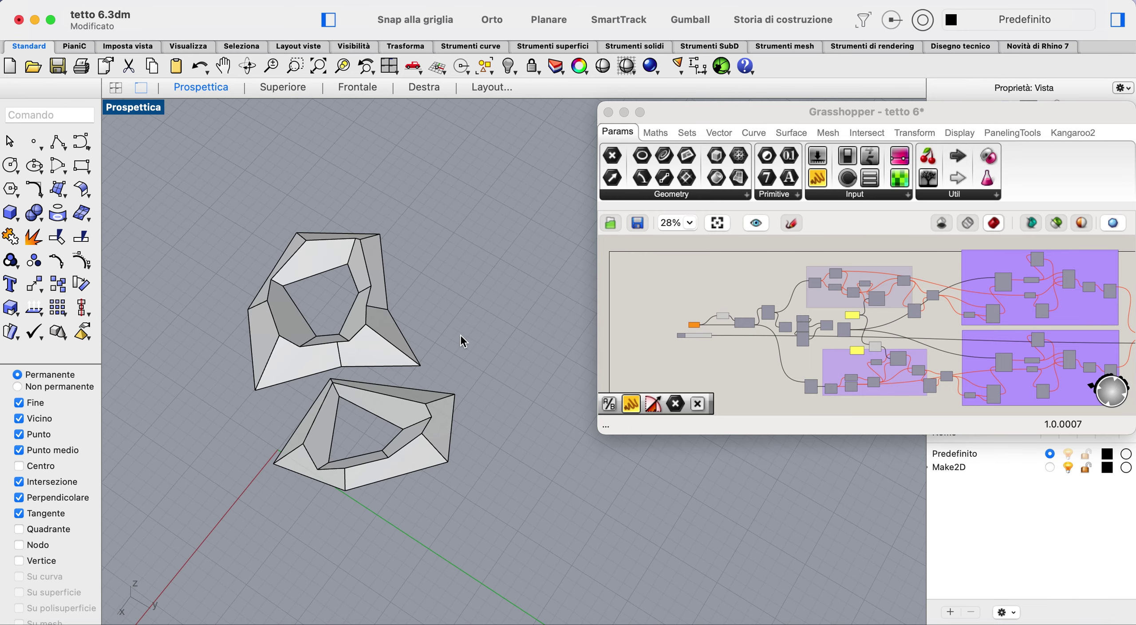
- Hide the larger roof with the sharp corner, leaving only the smaller roof in view
{"action": "right_click_drag", "start_coordinate": [459, 334], "coordinate": [460, 334]}
{"action": "scroll", "coordinate": [499, 293], "scroll_direction": "up", "scroll_amount": 4}
{"action": "scroll", "coordinate": [499, 293], "scroll_direction": "up", "scroll_amount": 5}
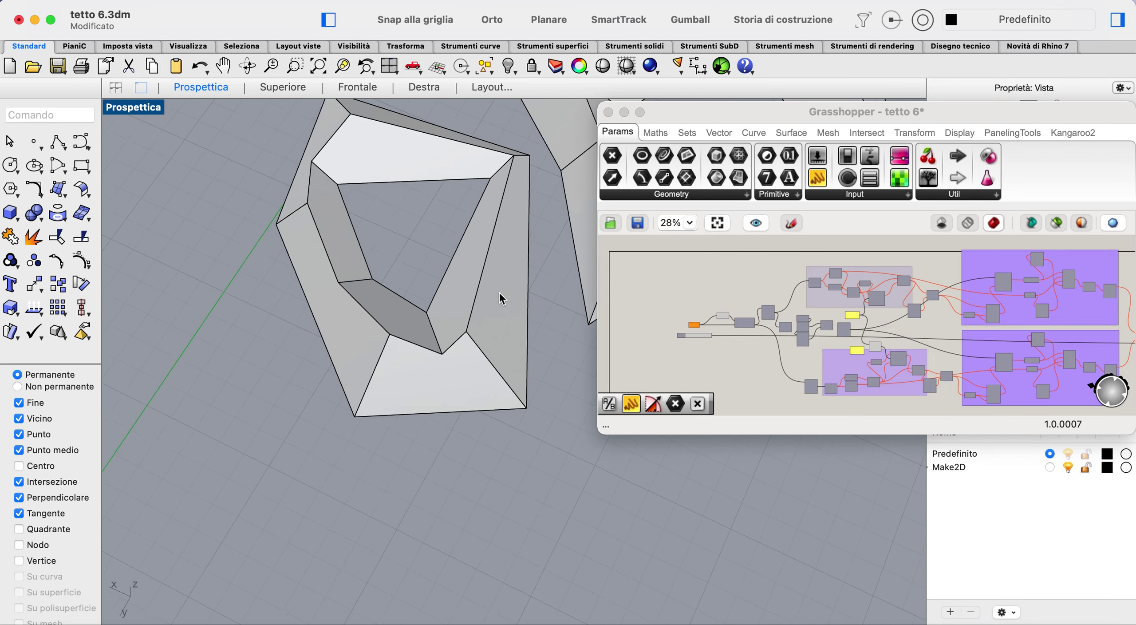
{"action": "scroll", "coordinate": [499, 293], "scroll_direction": "left", "scroll_amount": 10}
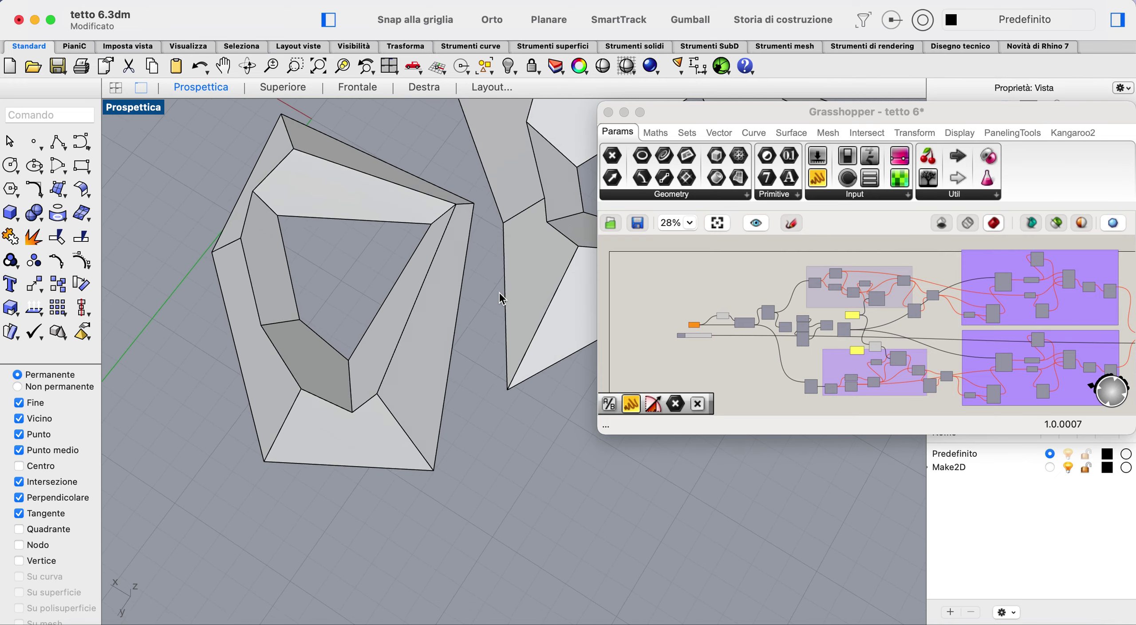
{"action": "left_click", "coordinate": [499, 292]}
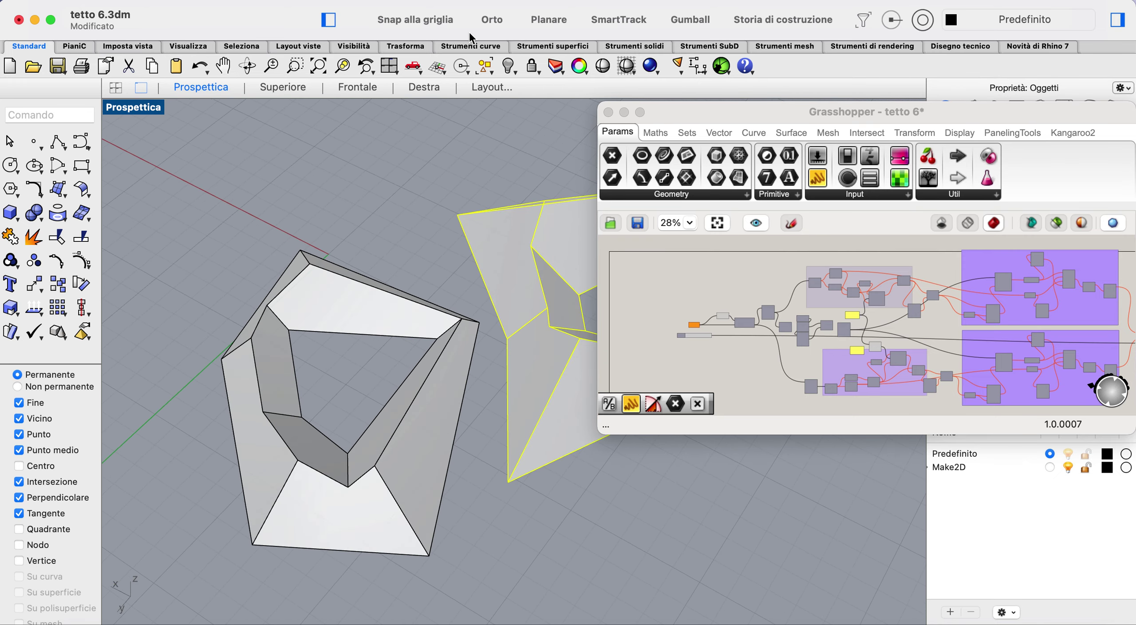
{"action": "left_click", "coordinate": [509, 66]}
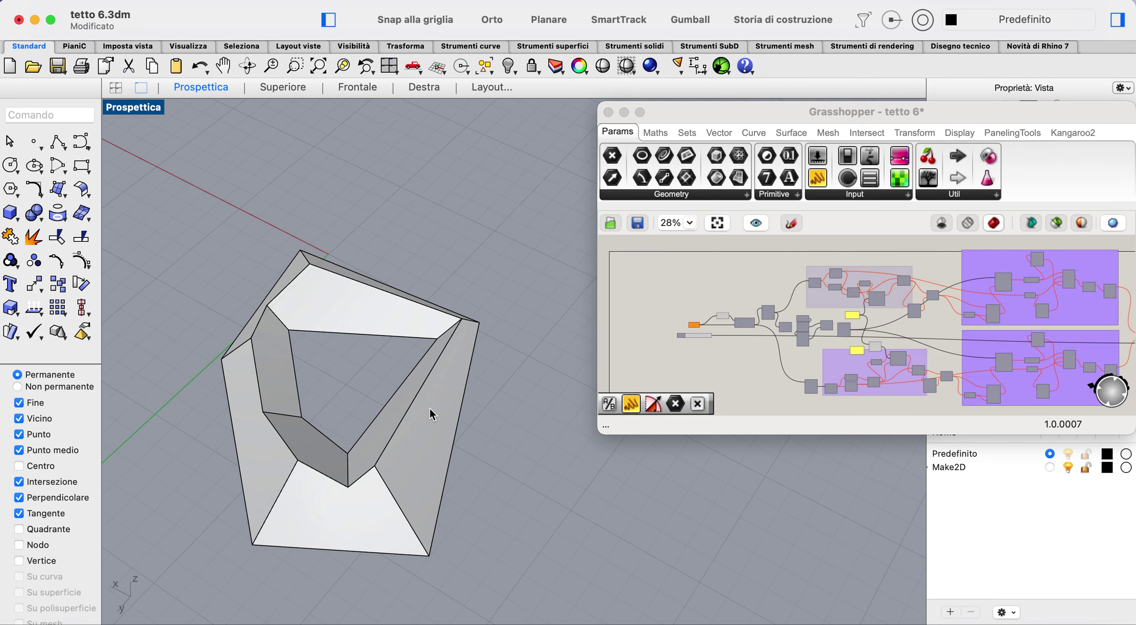
- Examine the Value slider that feeds the roof definition in Grasshopper, and return to the Rhino viewport
{"action": "scroll", "coordinate": [429, 408], "scroll_direction": "up", "scroll_amount": 5}
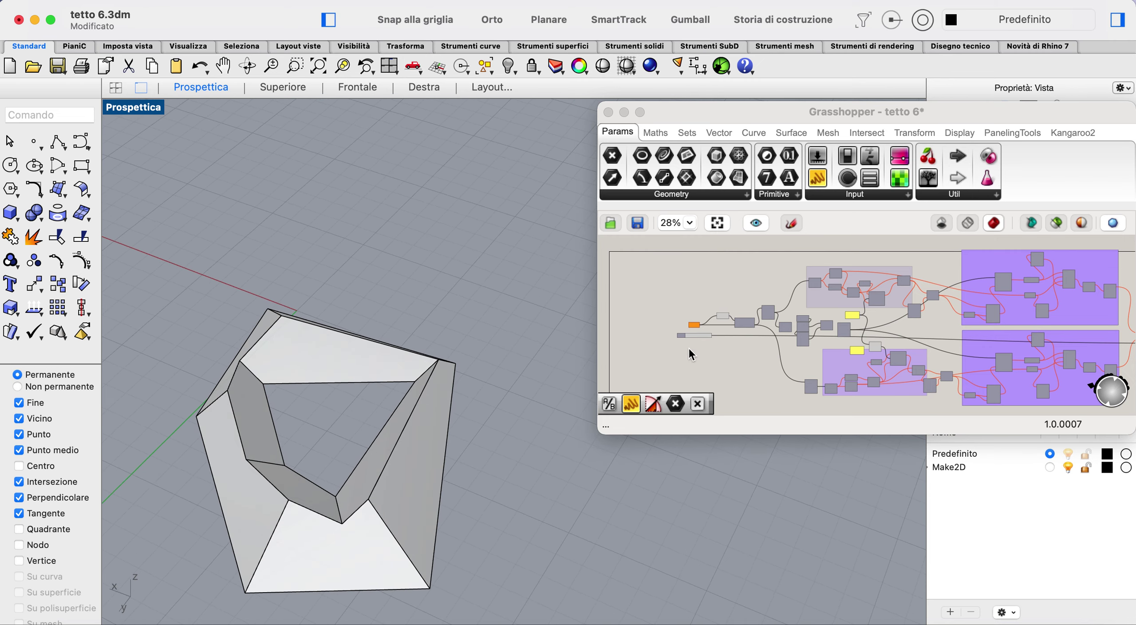
{"action": "left_click", "coordinate": [701, 351]}
{"action": "scroll", "coordinate": [694, 337], "scroll_direction": "up", "scroll_amount": 8}
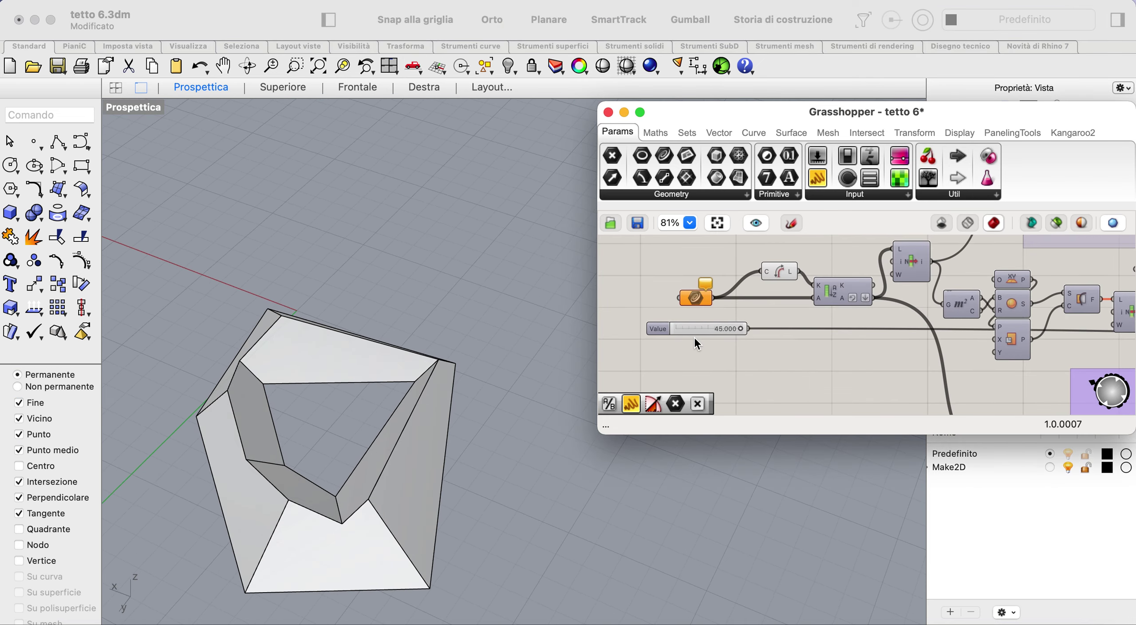
{"action": "left_click", "coordinate": [492, 474]}
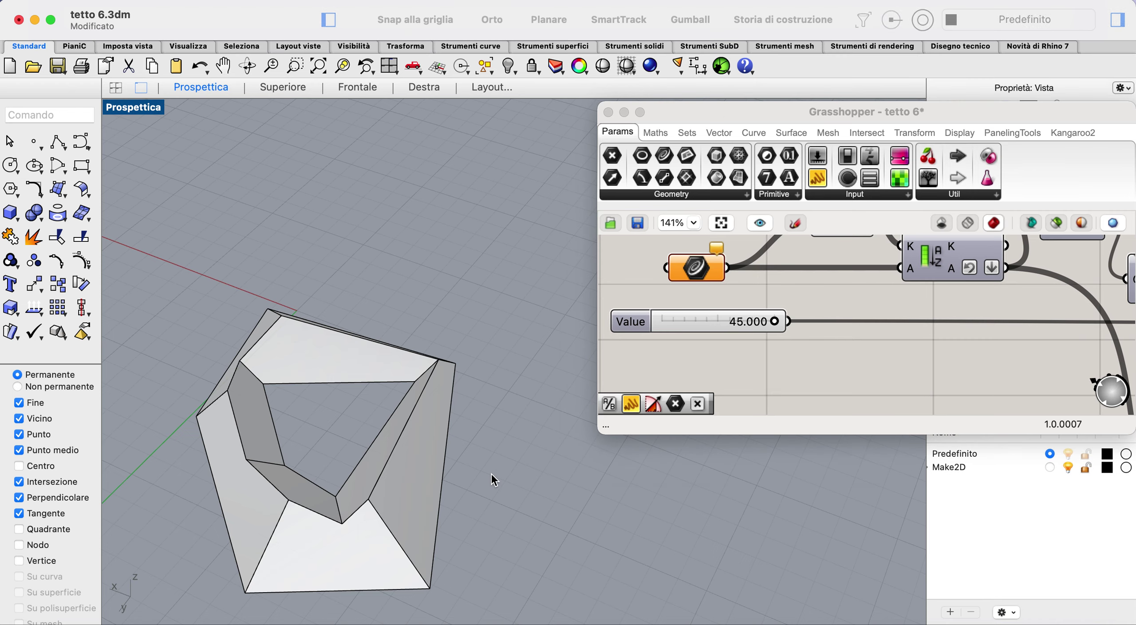
- Draw a single-segment polyline on the ground from outside the roof to the base of its long outer edge
{"action": "scroll", "coordinate": [463, 478], "scroll_direction": "right", "scroll_amount": 3}
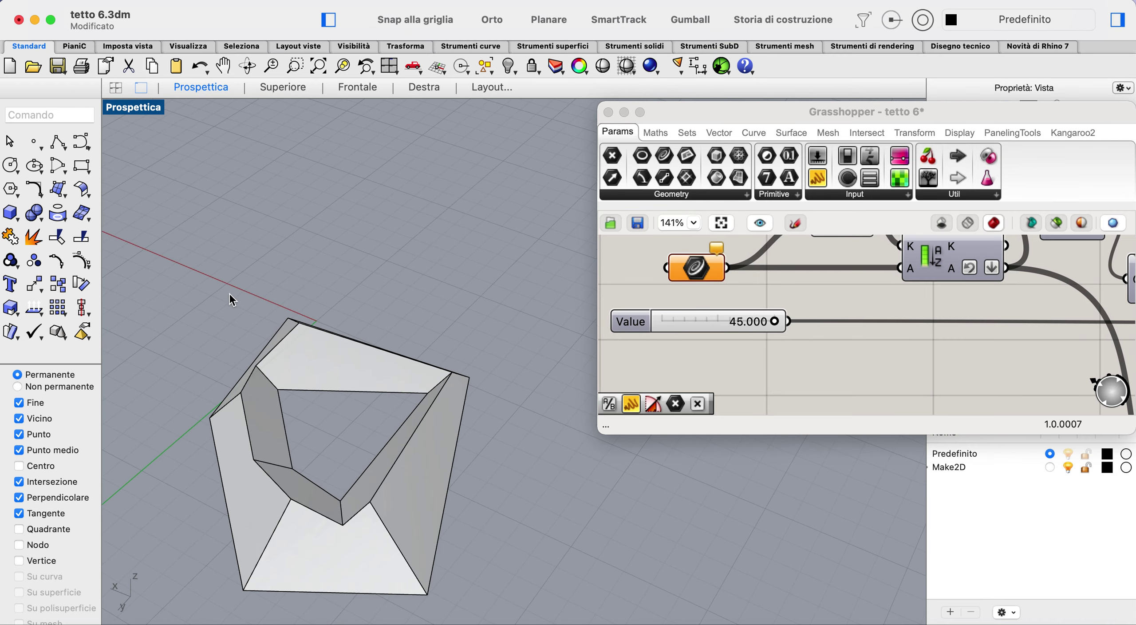
{"action": "left_click", "coordinate": [58, 142]}
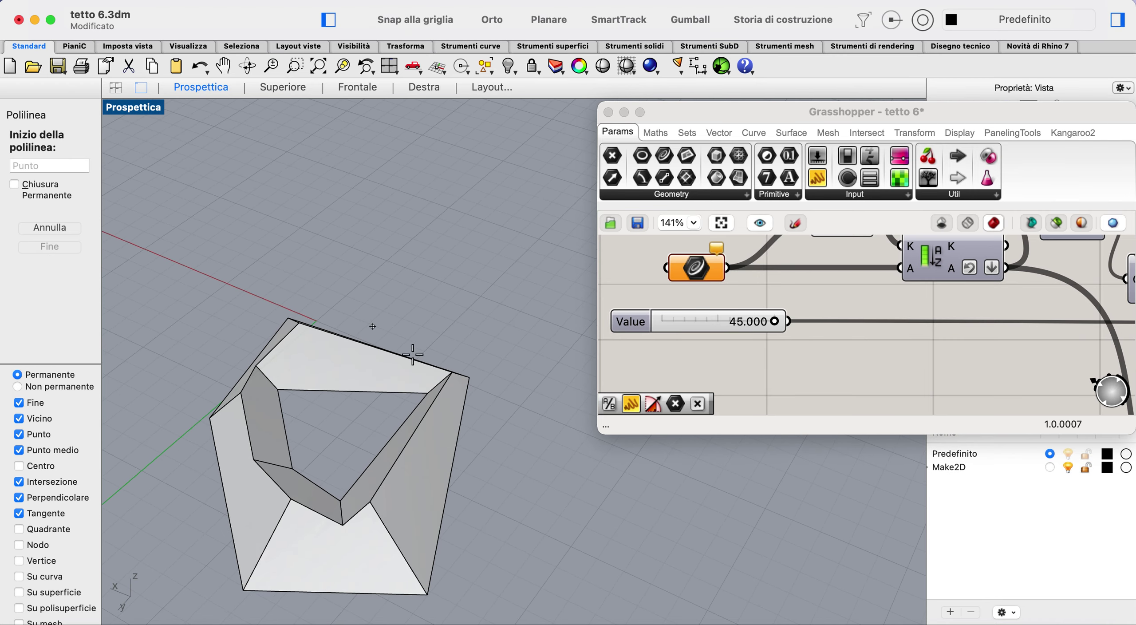
{"action": "left_click", "coordinate": [570, 496]}
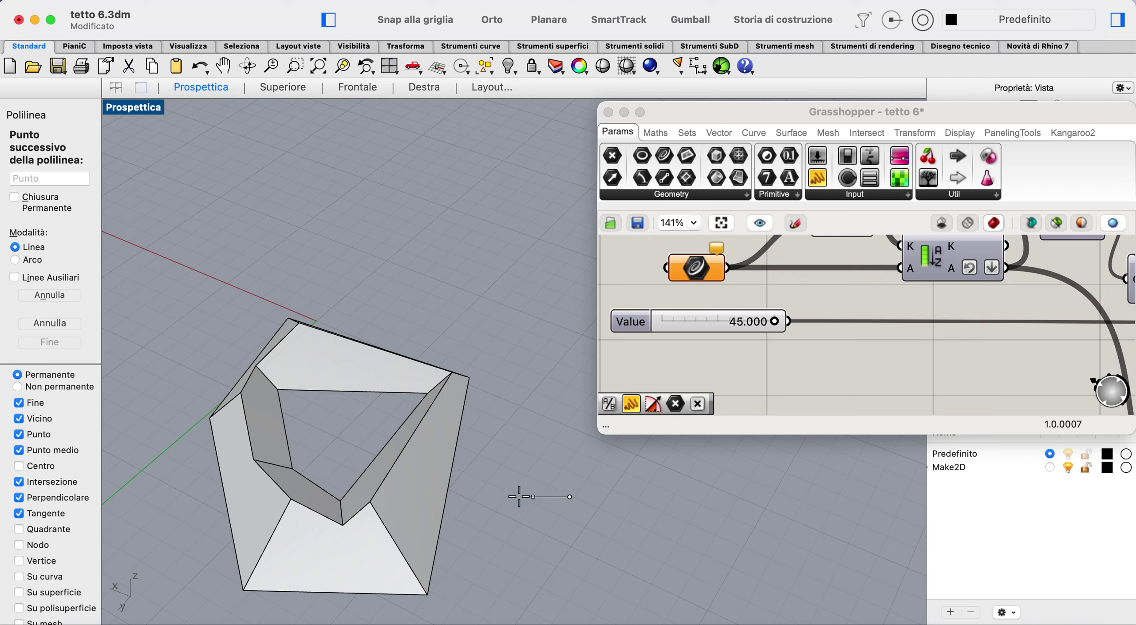
{"action": "left_click", "coordinate": [449, 487]}
{"action": "key", "text": "Return"}
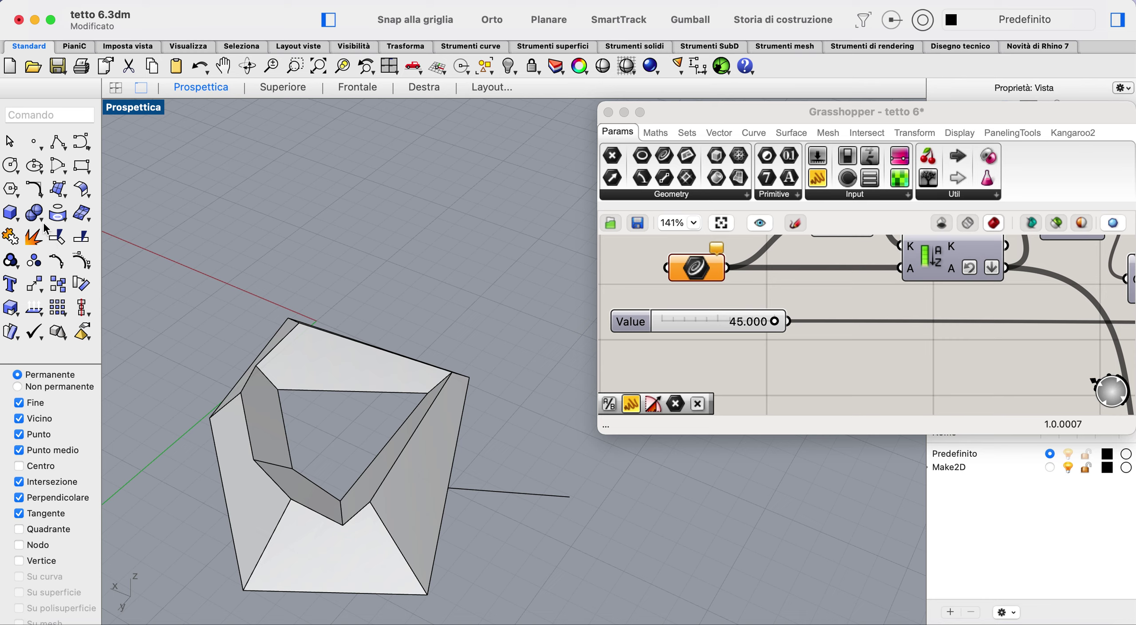
- Create a vertical plane along the ground line beside the roof, rising well above the roof
{"action": "left_click", "coordinate": [60, 191]}
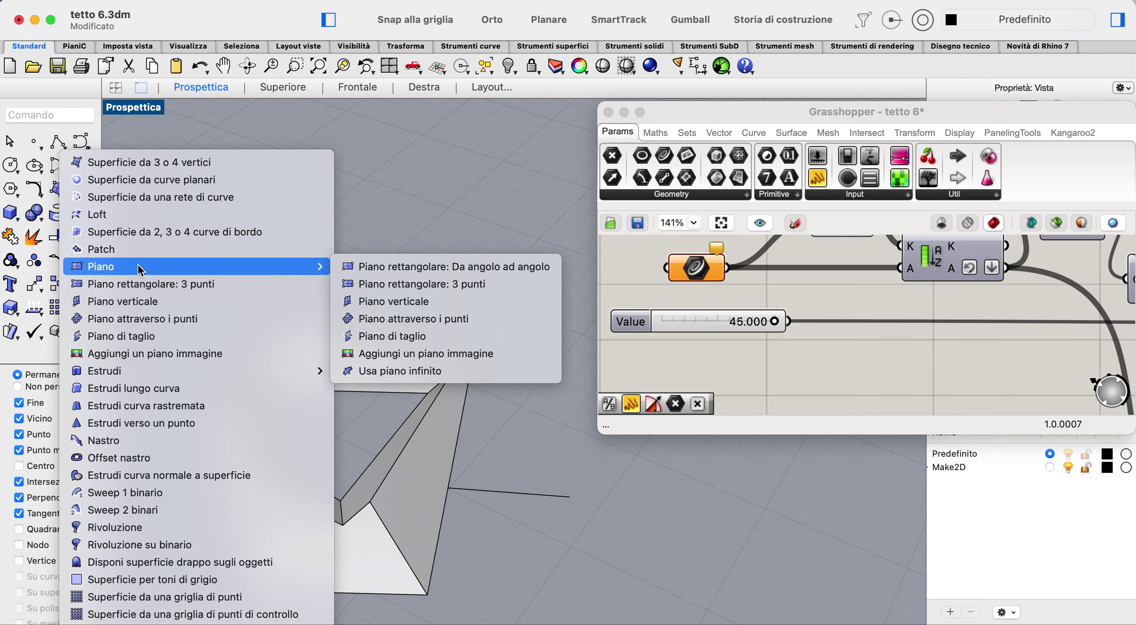
{"action": "left_click", "coordinate": [144, 300]}
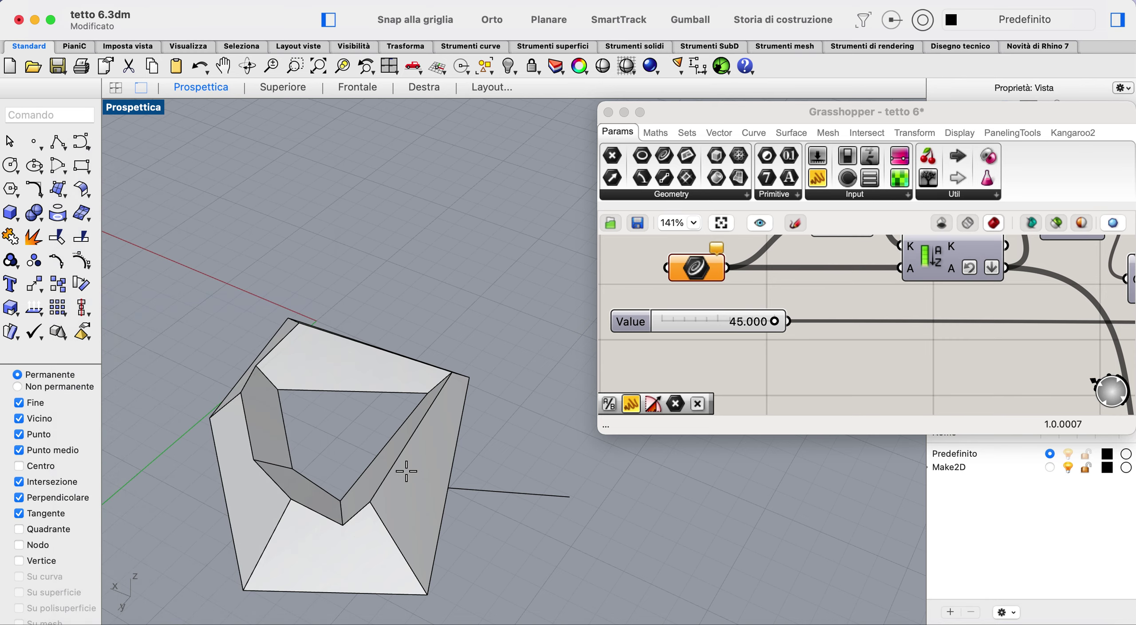
{"action": "left_click", "coordinate": [460, 490]}
{"action": "left_click", "coordinate": [543, 494]}
{"action": "left_click", "coordinate": [518, 313]}
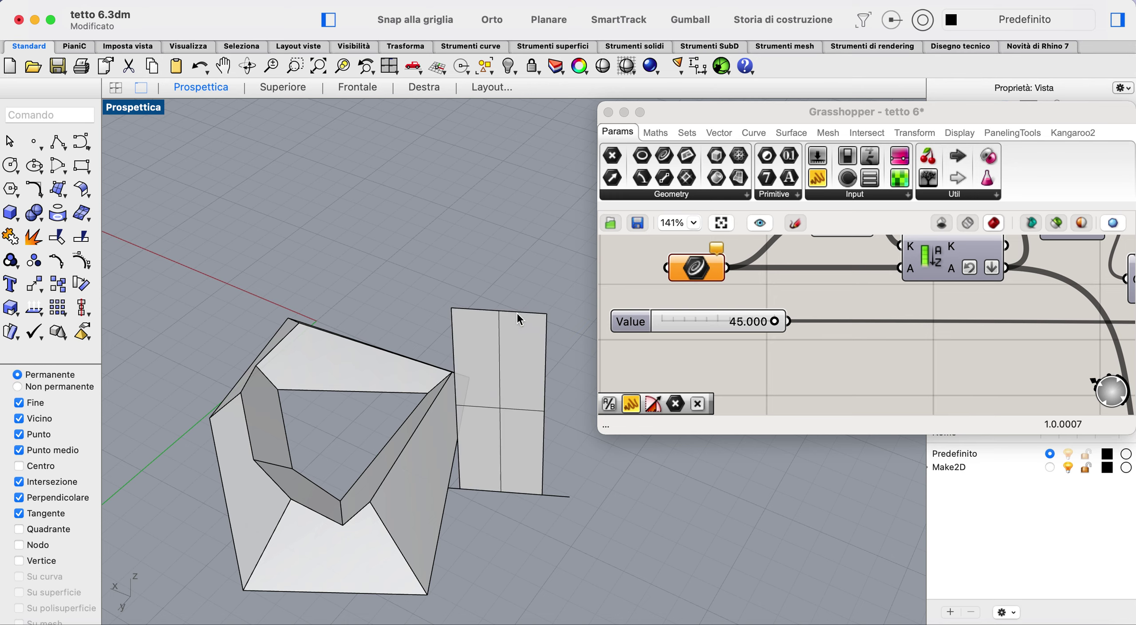
- Stretch the vertical plane with Scale 1D from its outer base corner so that it extends across the roof's sloping face
{"action": "left_click", "coordinate": [544, 371]}
{"action": "left_click", "coordinate": [391, 297]}
{"action": "left_click", "coordinate": [13, 307]}
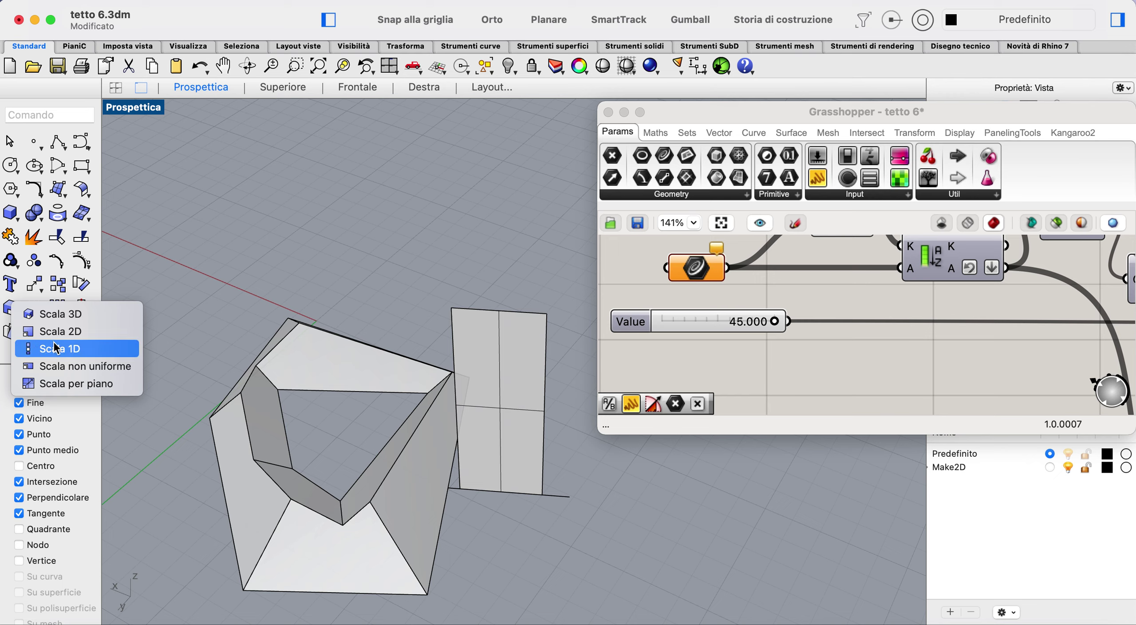
{"action": "left_click", "coordinate": [71, 347]}
{"action": "left_click", "coordinate": [496, 414]}
{"action": "key", "text": "Return"}
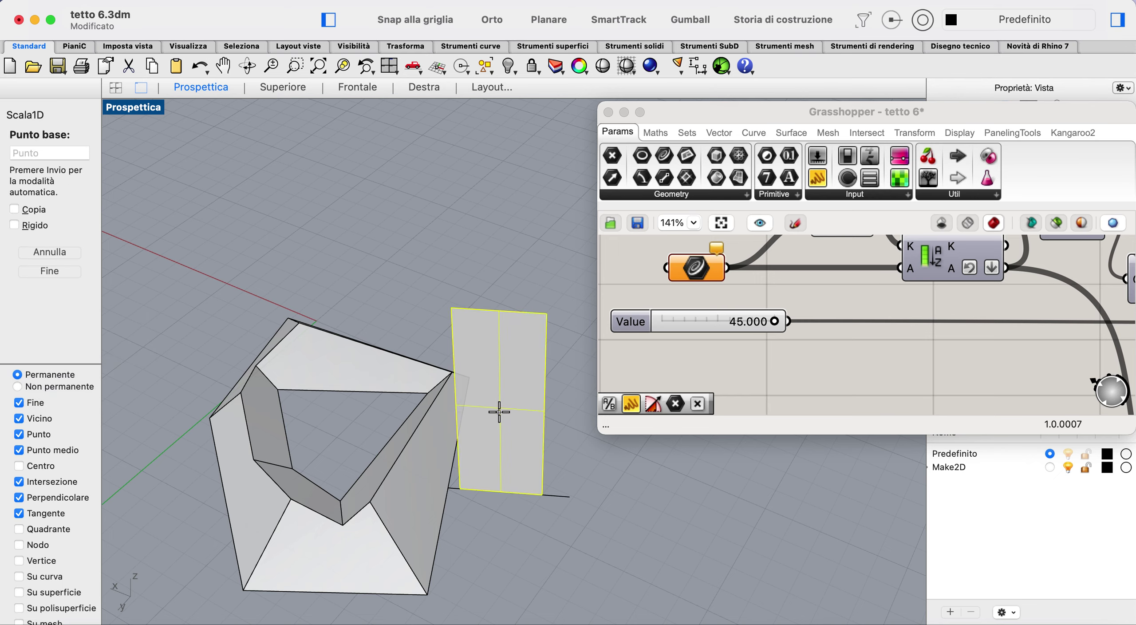
{"action": "left_click", "coordinate": [538, 493]}
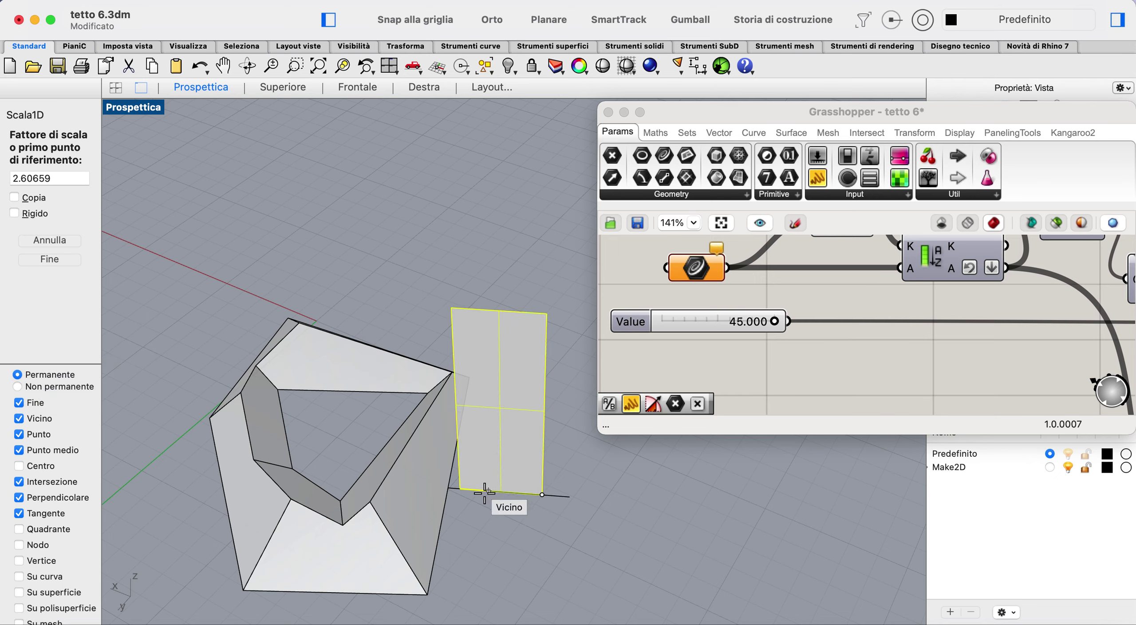
{"action": "left_click", "coordinate": [460, 489]}
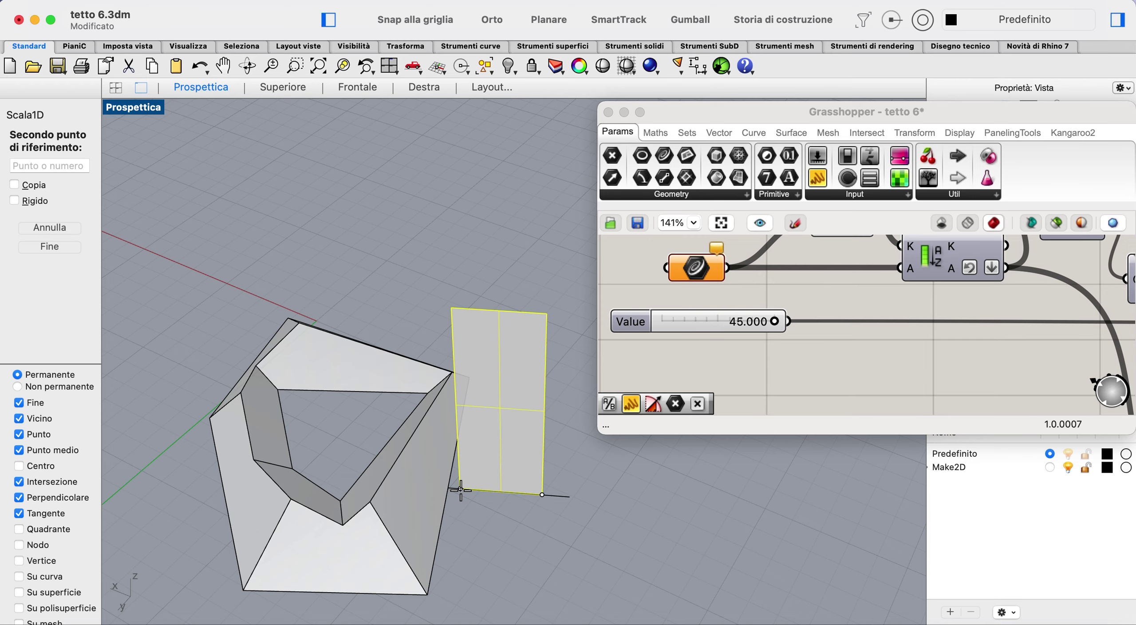
{"action": "left_click", "coordinate": [338, 490]}
- Create the intersection curve between the vertical plane and the roof, and clear the selection
{"action": "scroll", "coordinate": [527, 553], "scroll_direction": "right", "scroll_amount": 3}
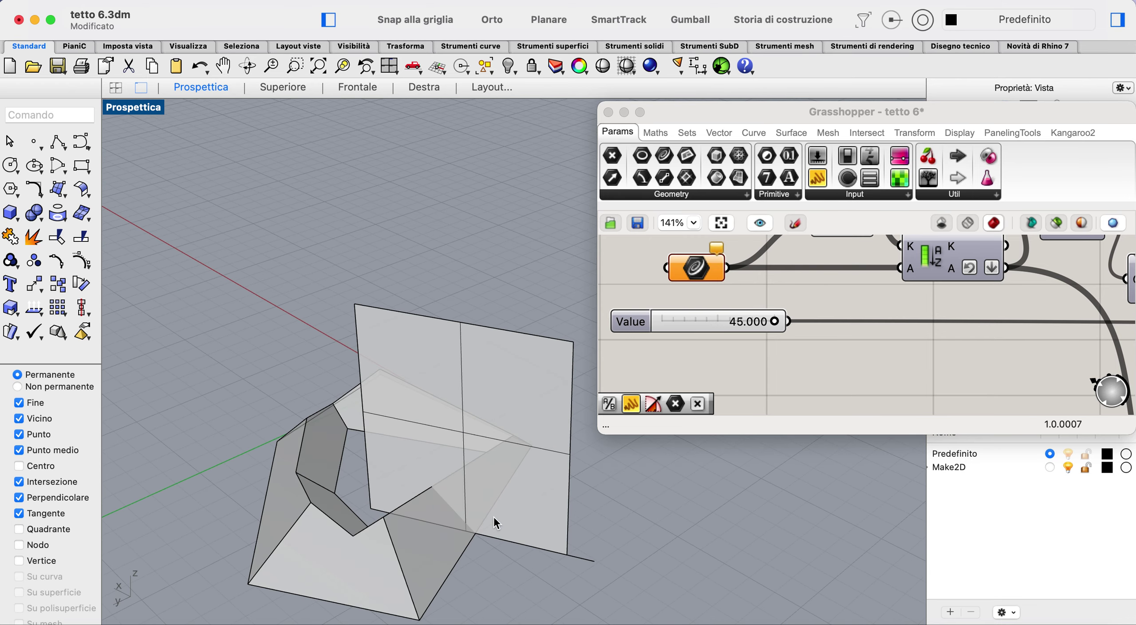
{"action": "left_click", "coordinate": [54, 219]}
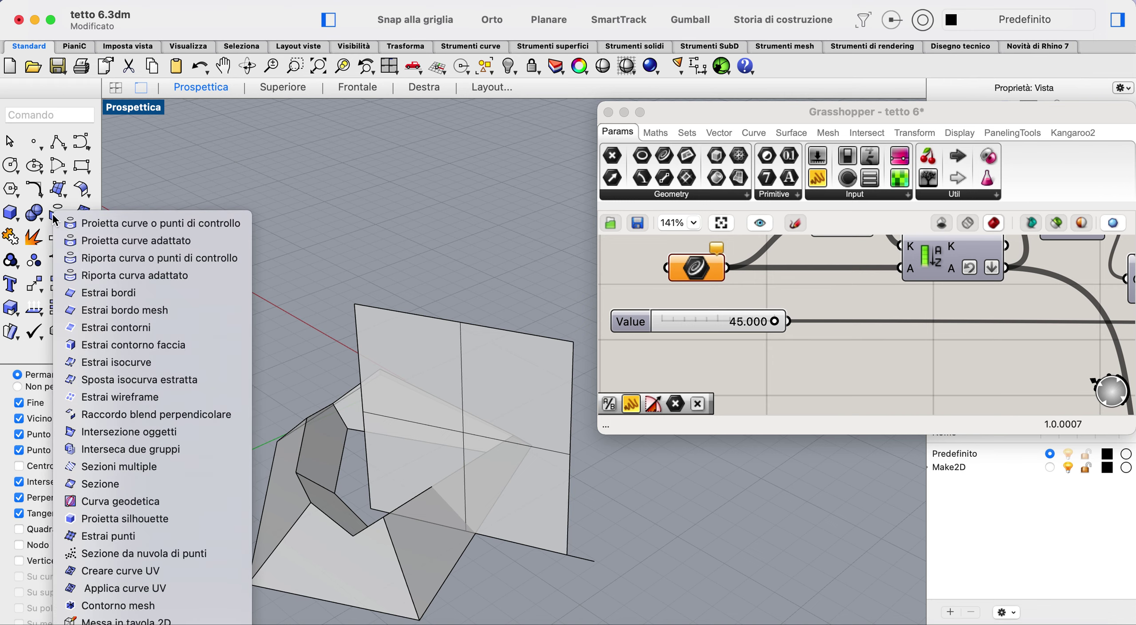
{"action": "left_click", "coordinate": [149, 430]}
{"action": "left_click", "coordinate": [447, 462]}
{"action": "left_click", "coordinate": [433, 556]}
{"action": "key", "text": "Return"}
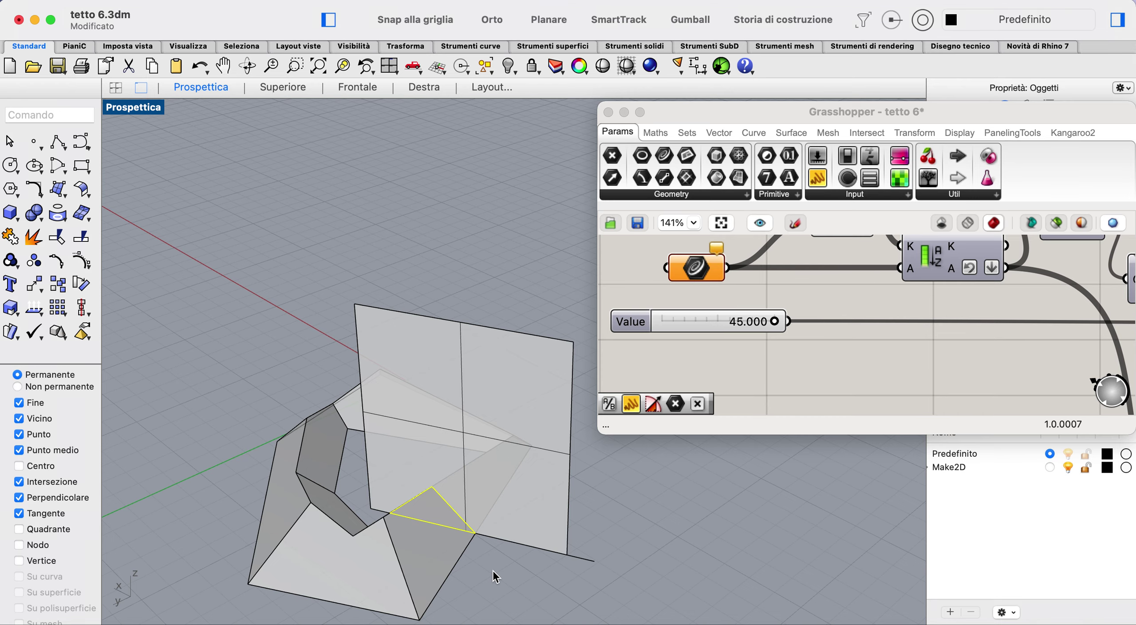
{"action": "key", "text": "Escape"}
- Select the triangular section curve and isolate it from the other objects
{"action": "scroll", "coordinate": [454, 543], "scroll_direction": "up", "scroll_amount": 5}
{"action": "scroll", "coordinate": [454, 543], "scroll_direction": "up", "scroll_amount": 2}
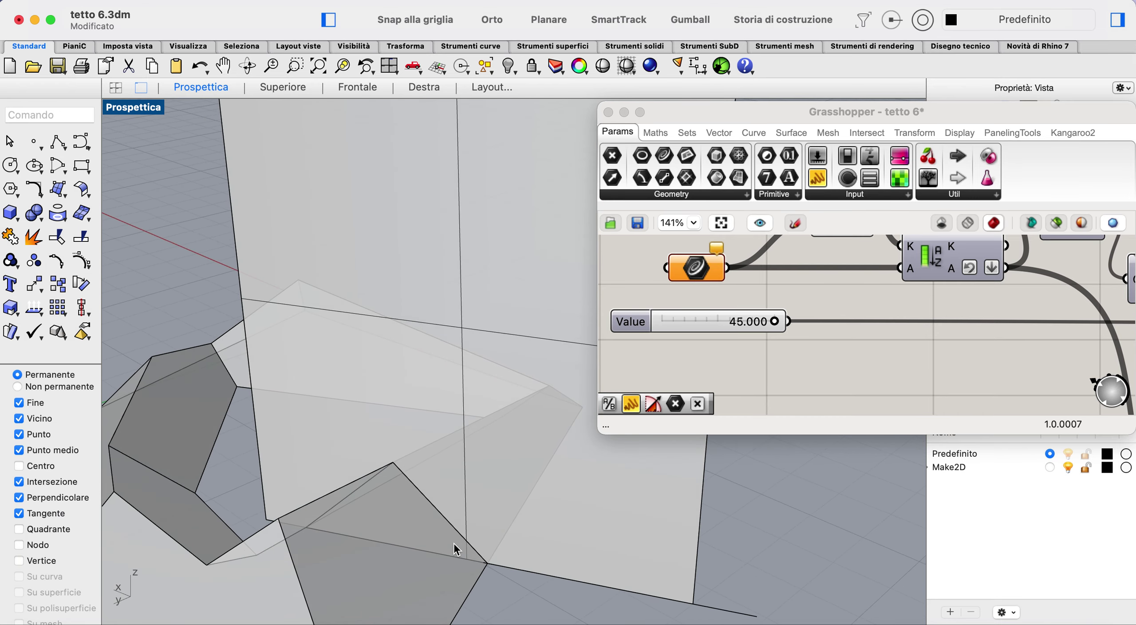
{"action": "left_click", "coordinate": [453, 527]}
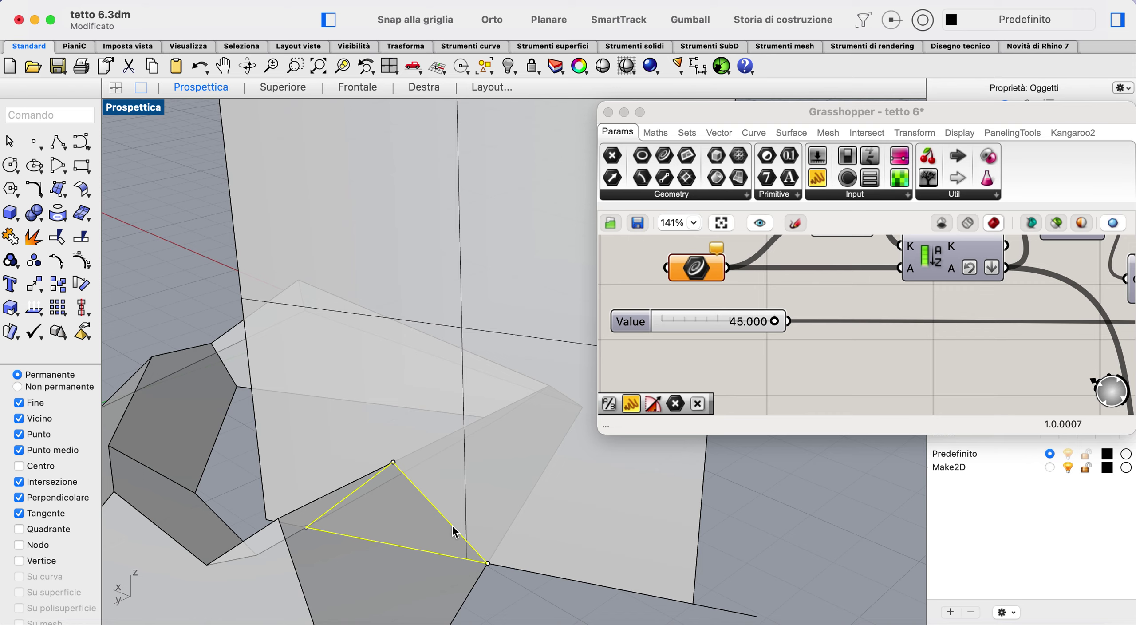
{"action": "left_click", "coordinate": [509, 66]}
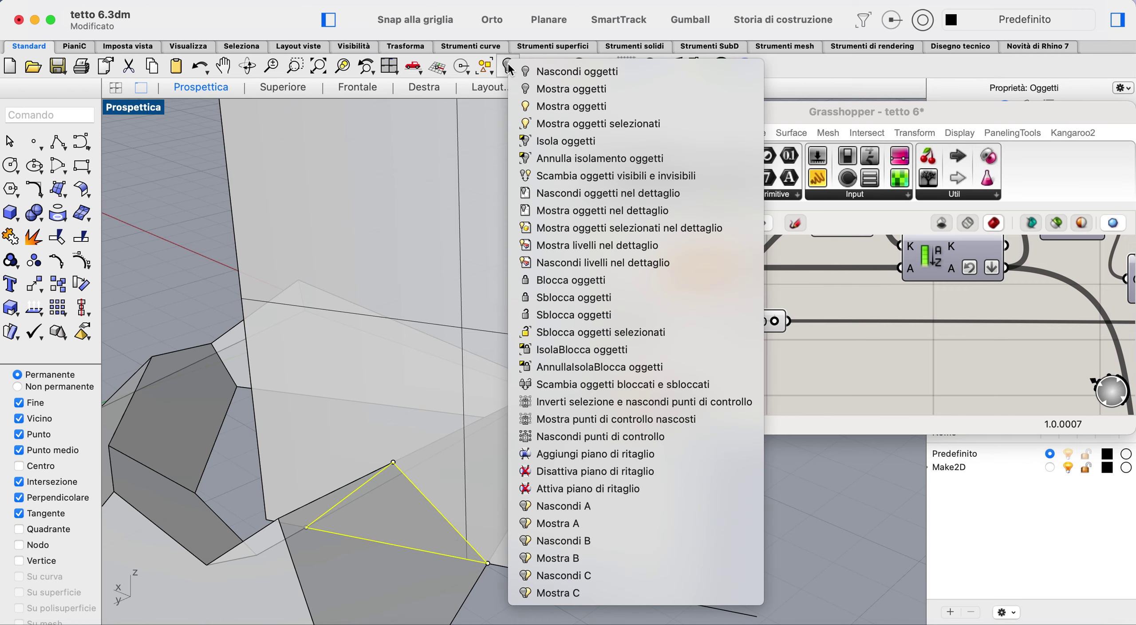
{"action": "left_click", "coordinate": [552, 139]}
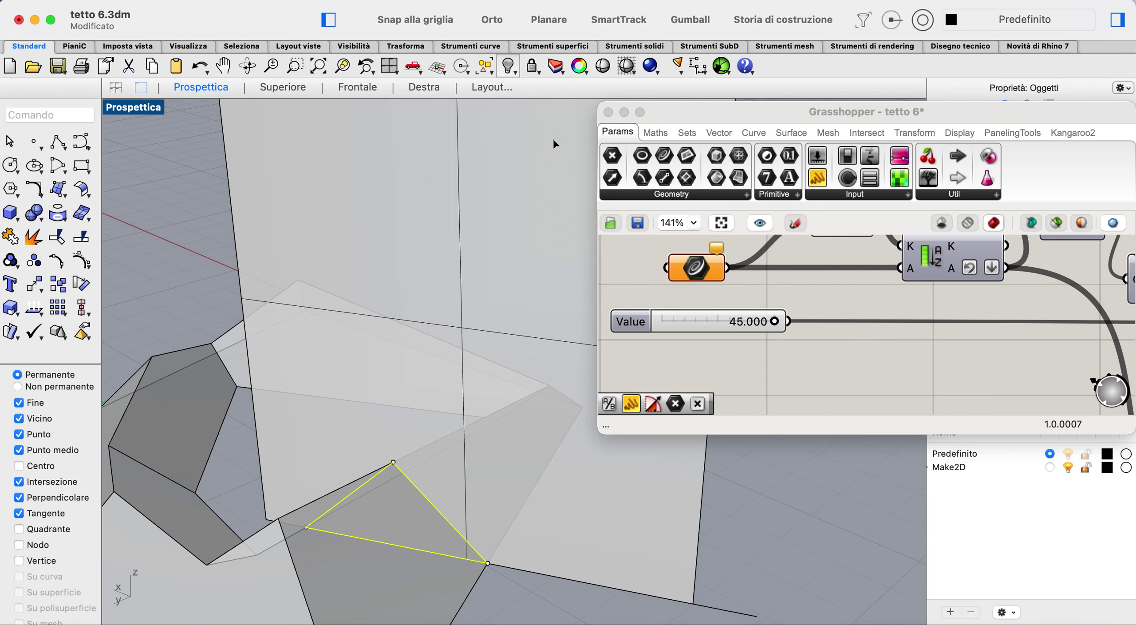
- Rotate the section triangle in 3D about its base edge, with Ortho on, so that it lies flat on the ground
{"action": "left_click", "coordinate": [436, 289]}
{"action": "right_click_drag", "start_coordinate": [435, 289], "coordinate": [355, 366]}
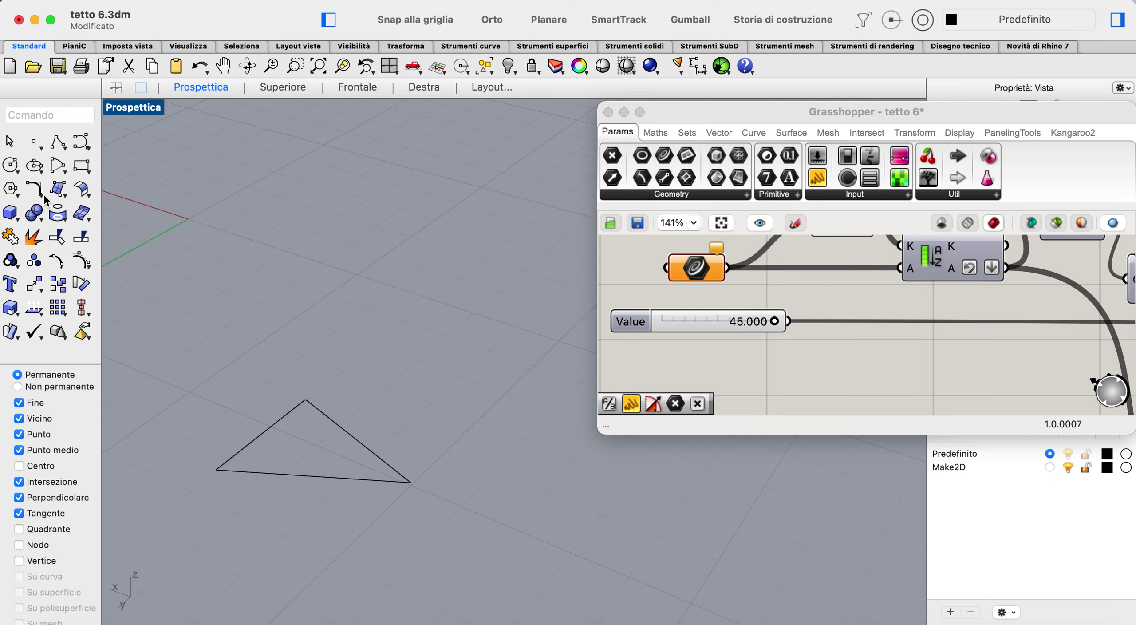
{"action": "left_click", "coordinate": [39, 285]}
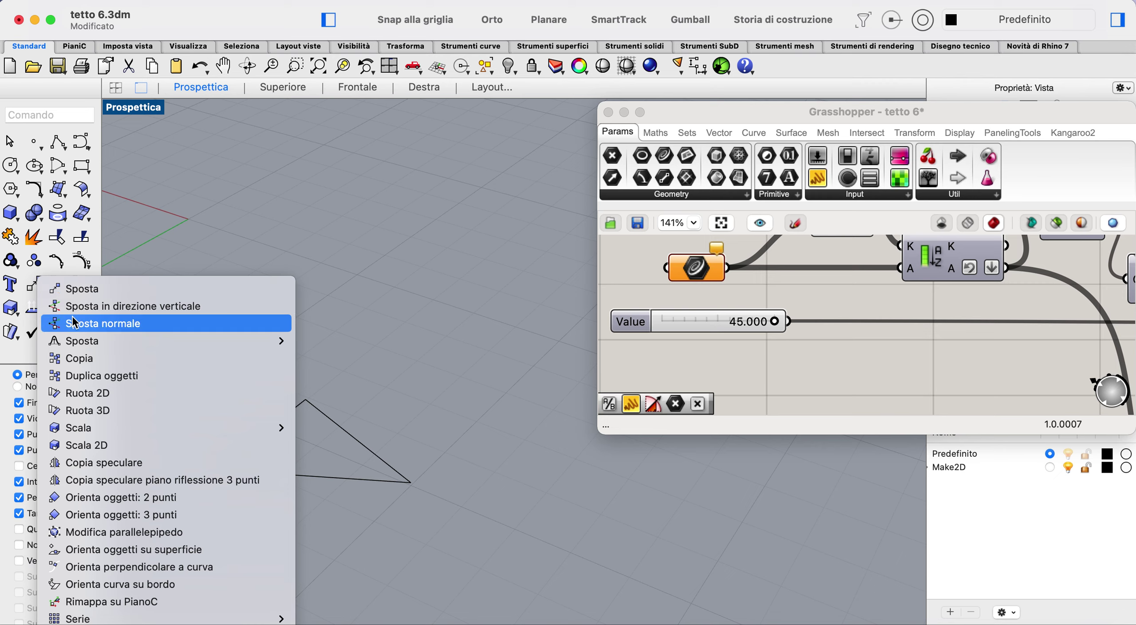
{"action": "left_click", "coordinate": [101, 409]}
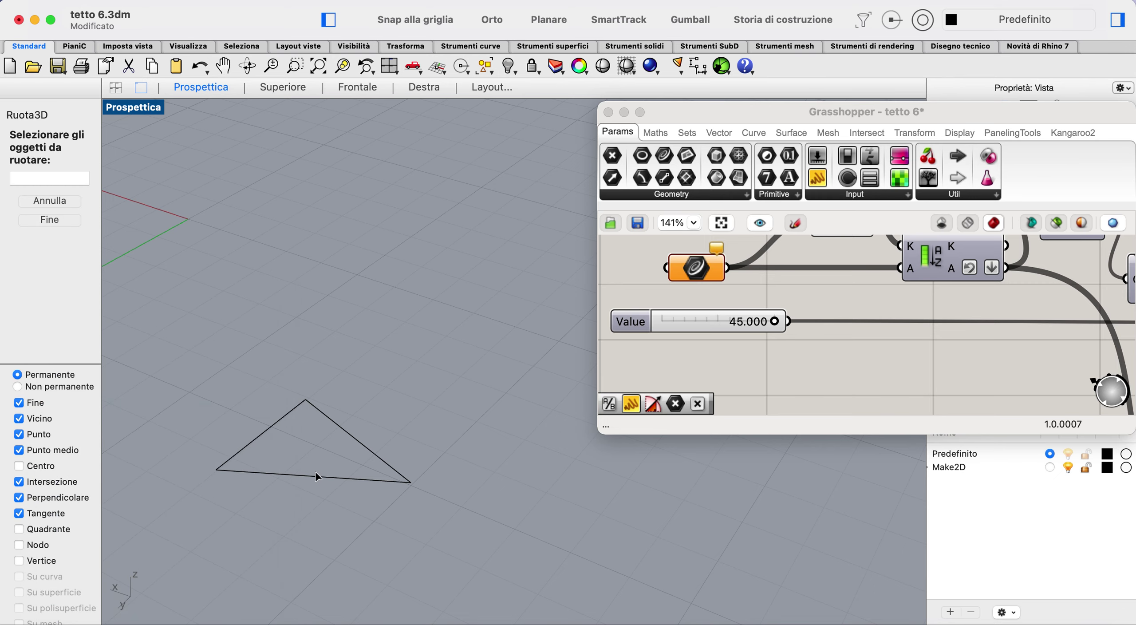
{"action": "left_click", "coordinate": [333, 478]}
{"action": "key", "text": "Return"}
{"action": "left_click", "coordinate": [338, 477]}
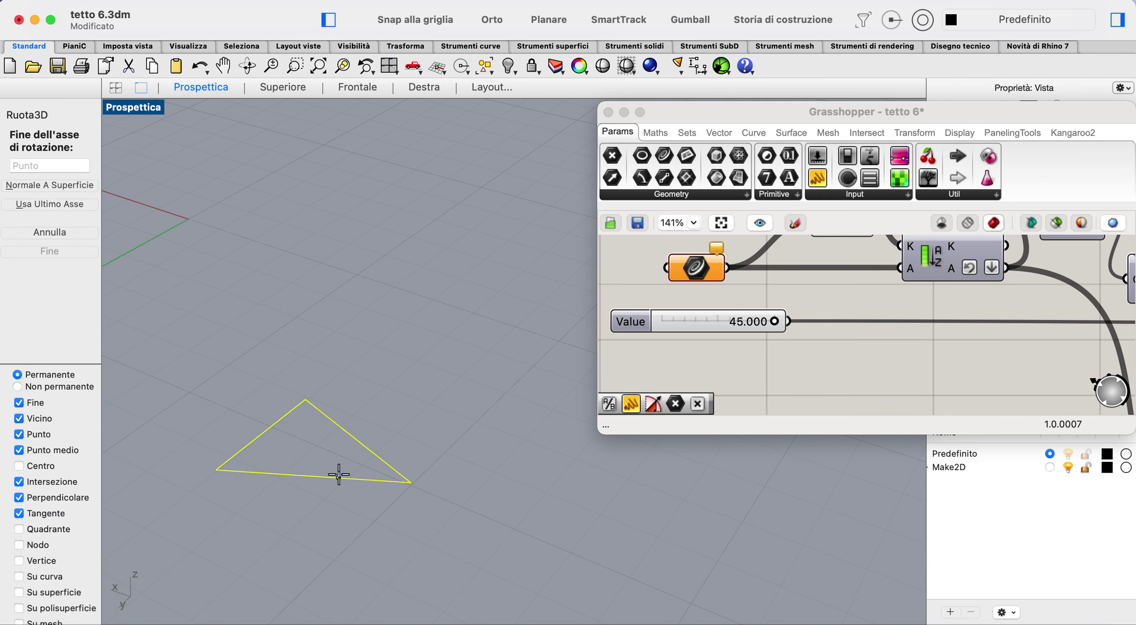
{"action": "left_click", "coordinate": [267, 472]}
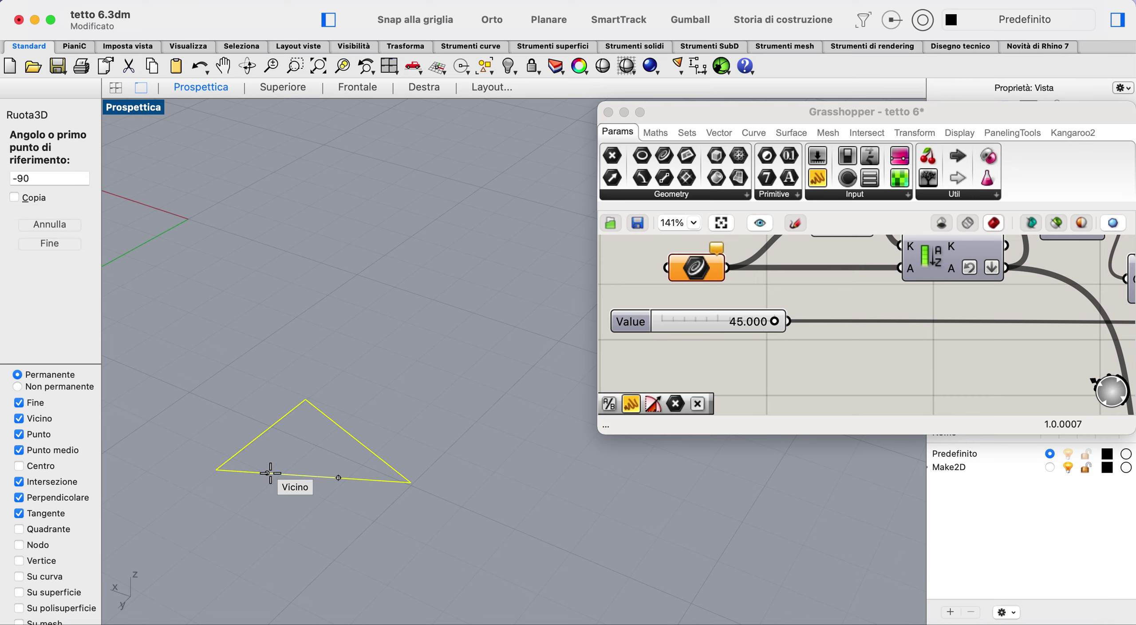
{"action": "left_click", "coordinate": [305, 396]}
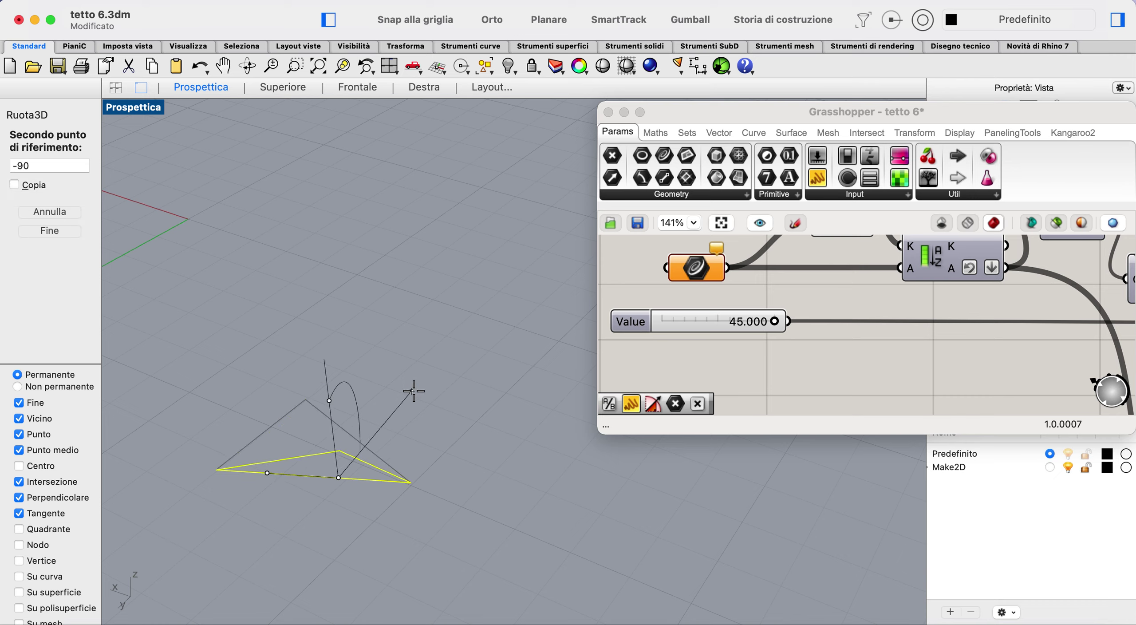
{"action": "left_click", "coordinate": [491, 20]}
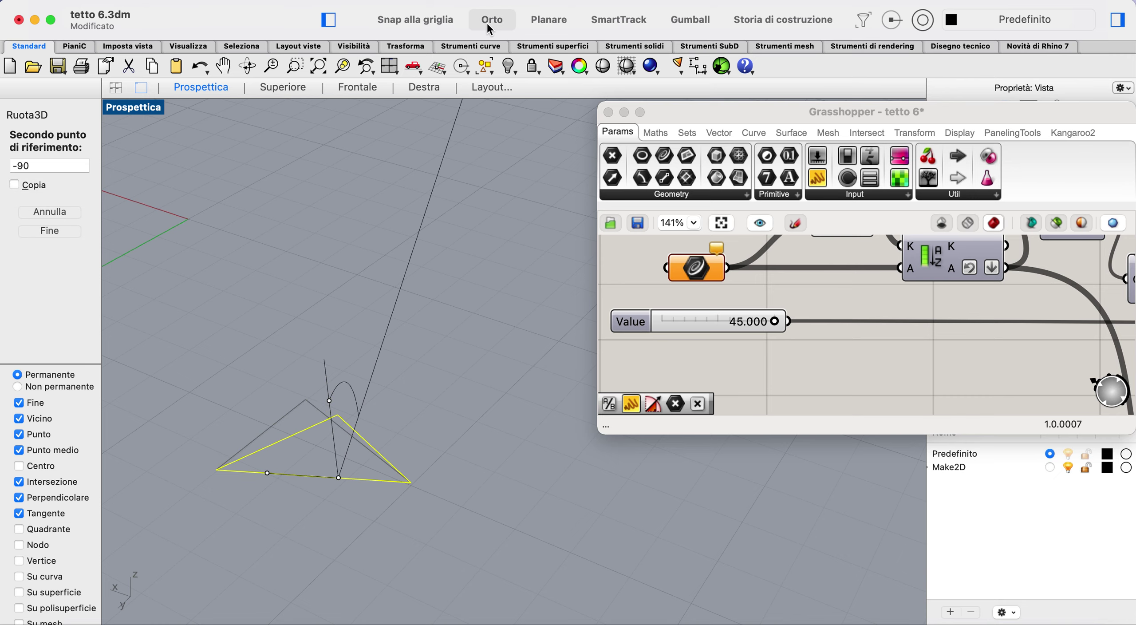
{"action": "left_click", "coordinate": [451, 408]}
{"action": "scroll", "coordinate": [451, 408], "scroll_direction": "down", "scroll_amount": 3}
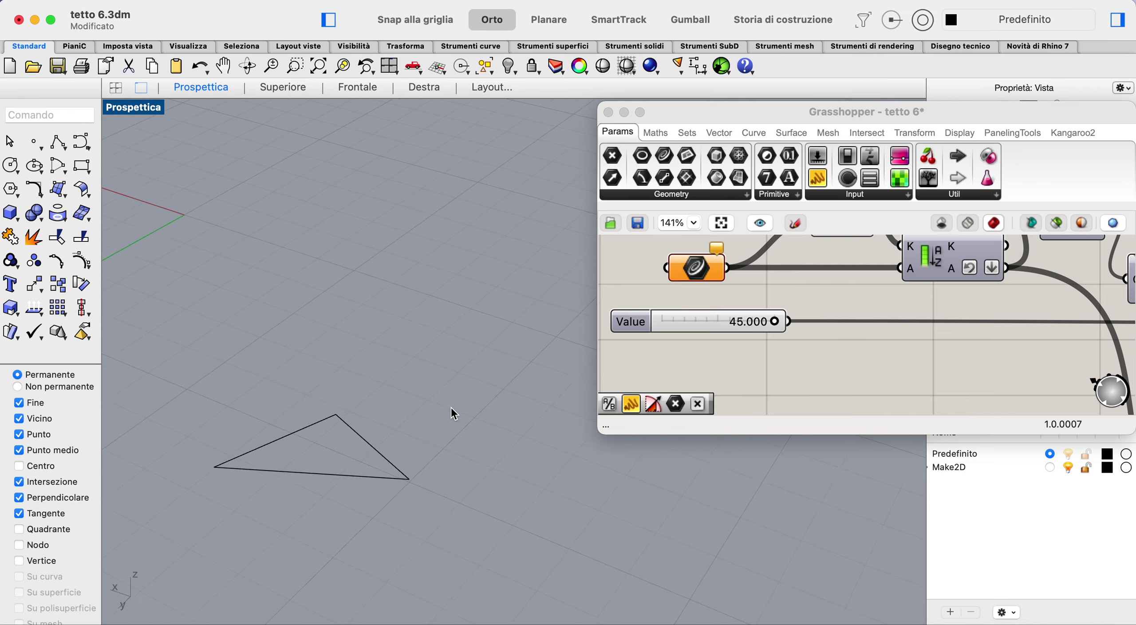
{"action": "scroll", "coordinate": [175, 317], "scroll_direction": "up", "scroll_amount": 6}
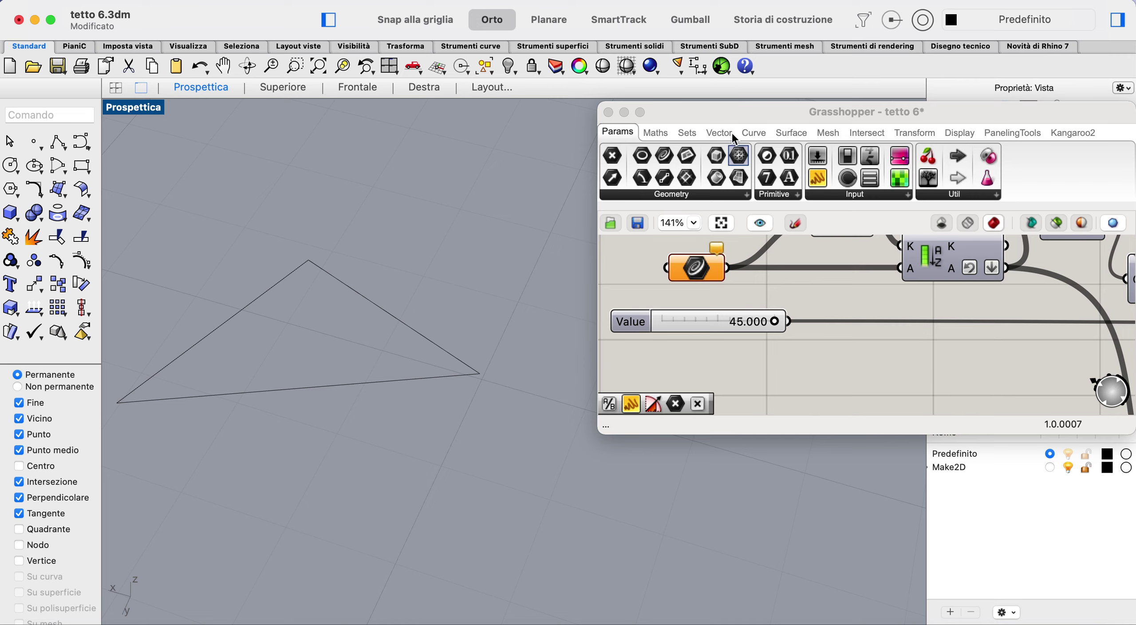
{"action": "left_click", "coordinate": [697, 66]}
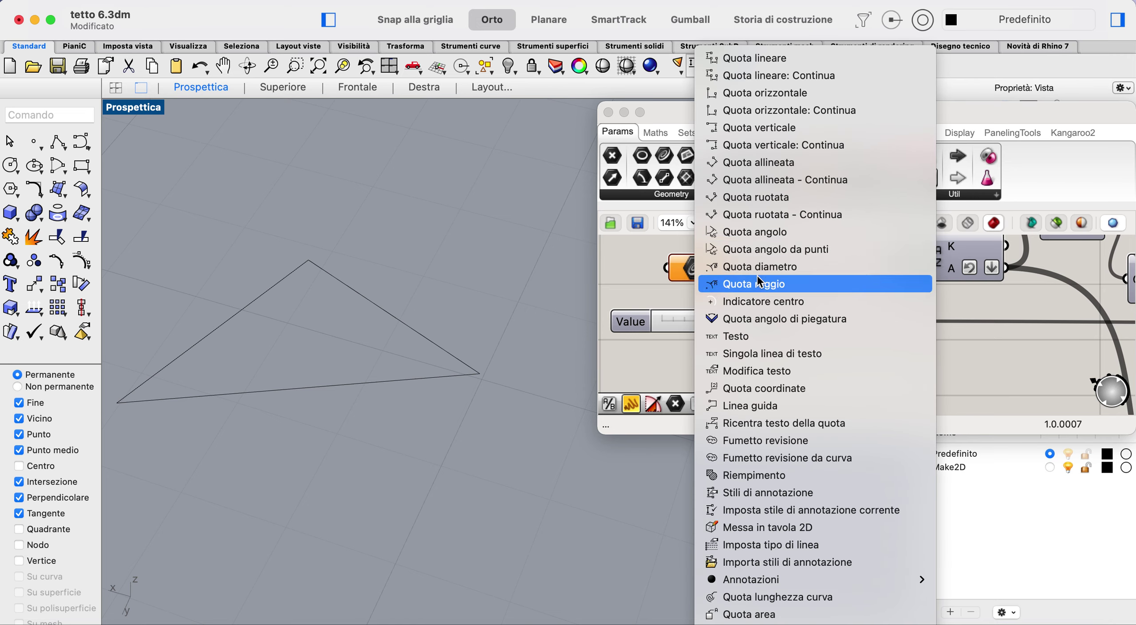
{"action": "left_click", "coordinate": [748, 230]}
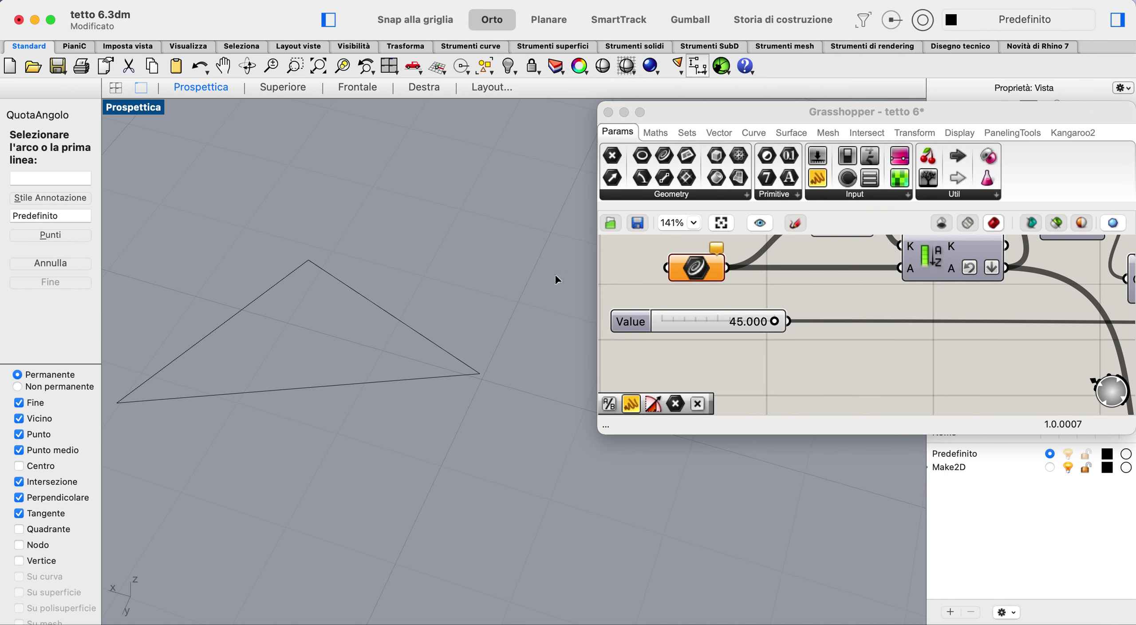
{"action": "key", "text": "Escape"}
{"action": "left_click", "coordinate": [463, 362]}
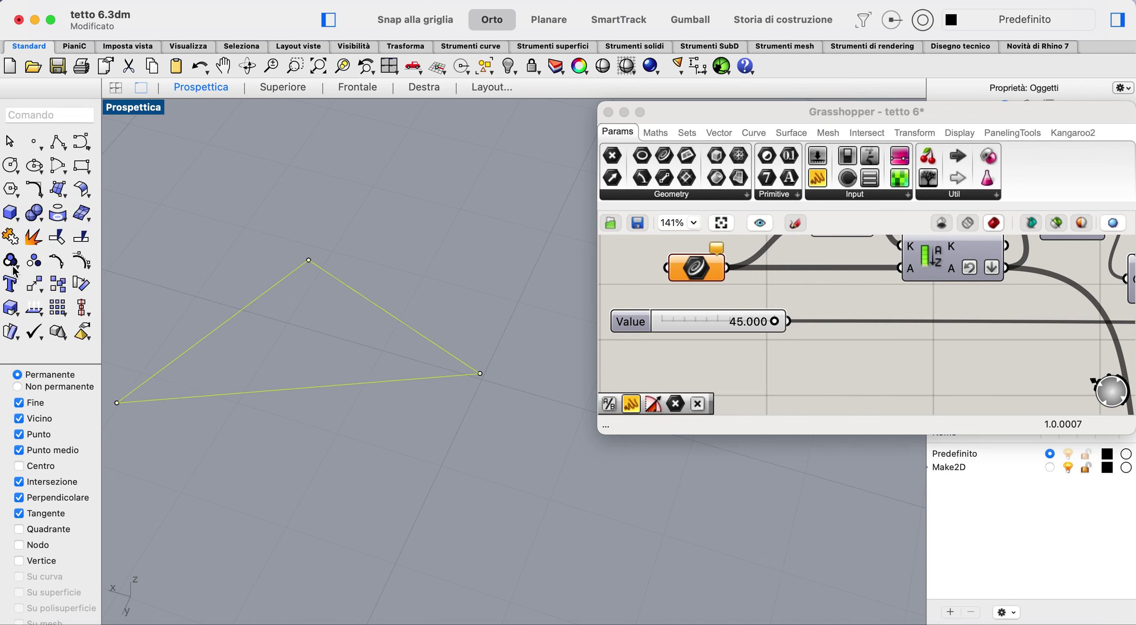
{"action": "left_click", "coordinate": [446, 277]}
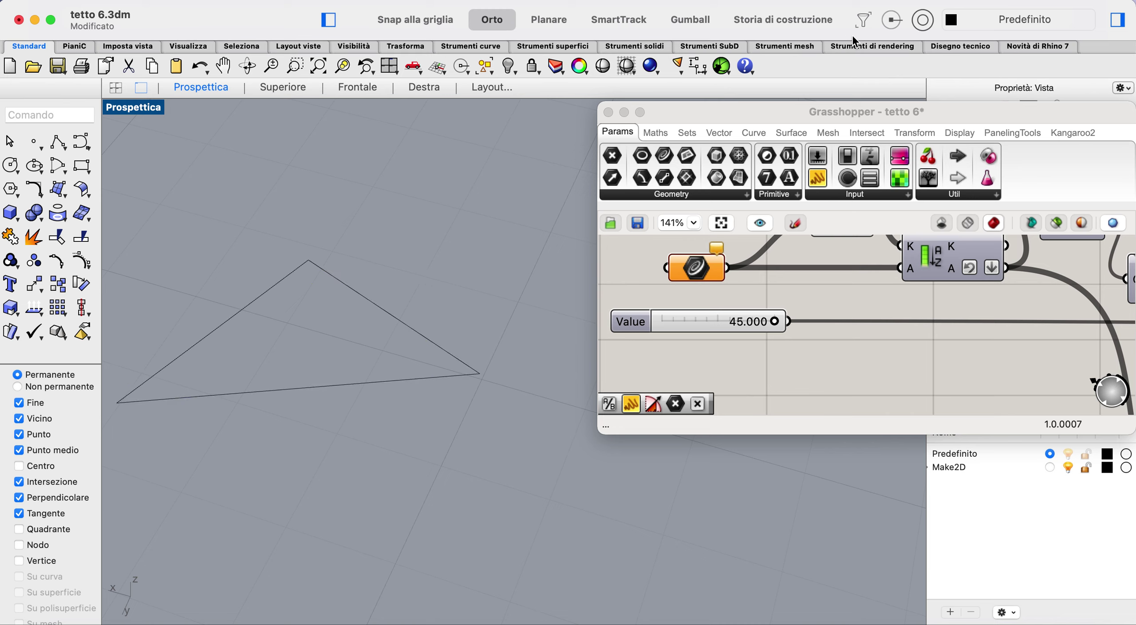
- Measure the angle between the triangle's base and its adjacent sloping side with an angular dimension, without placing it
{"action": "left_click", "coordinate": [697, 65]}
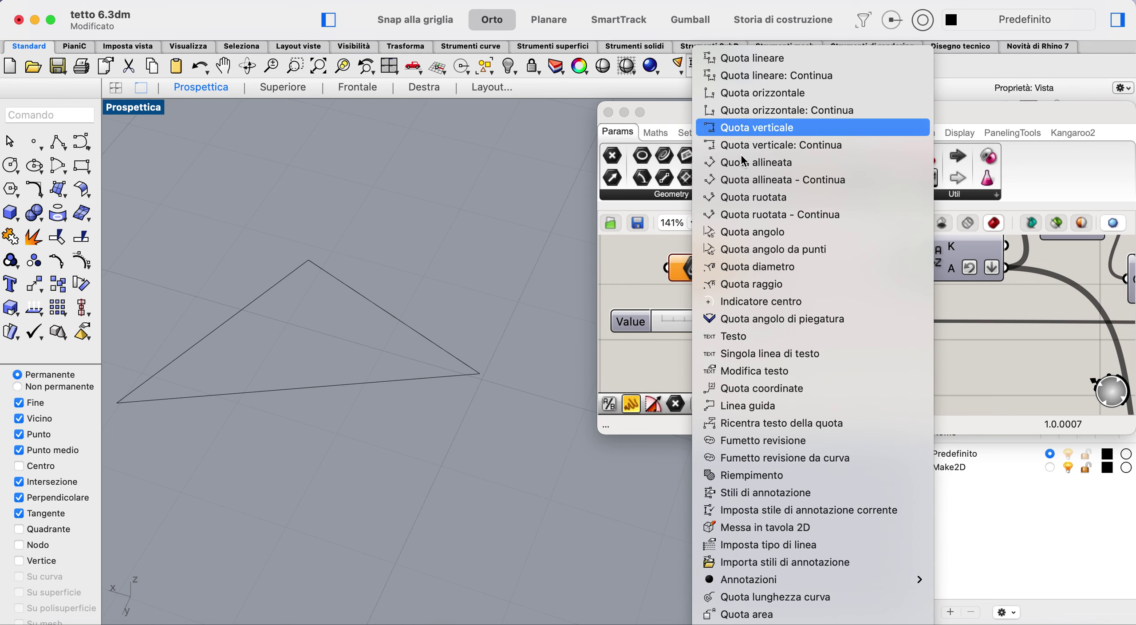
{"action": "left_click", "coordinate": [764, 232]}
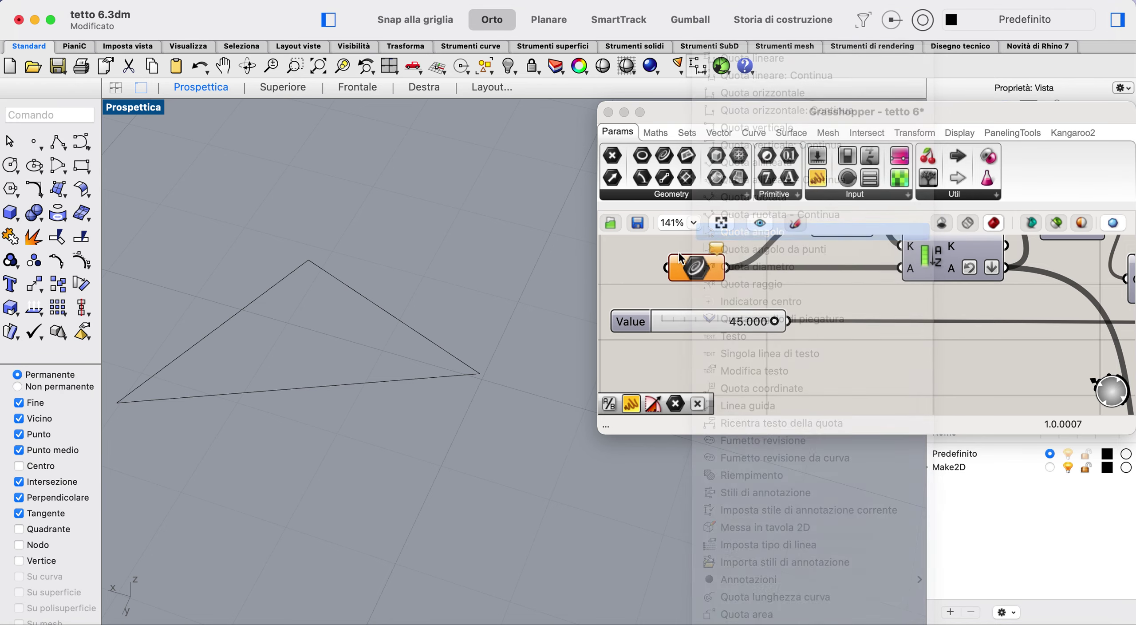
{"action": "left_click", "coordinate": [443, 378]}
{"action": "left_click", "coordinate": [443, 350]}
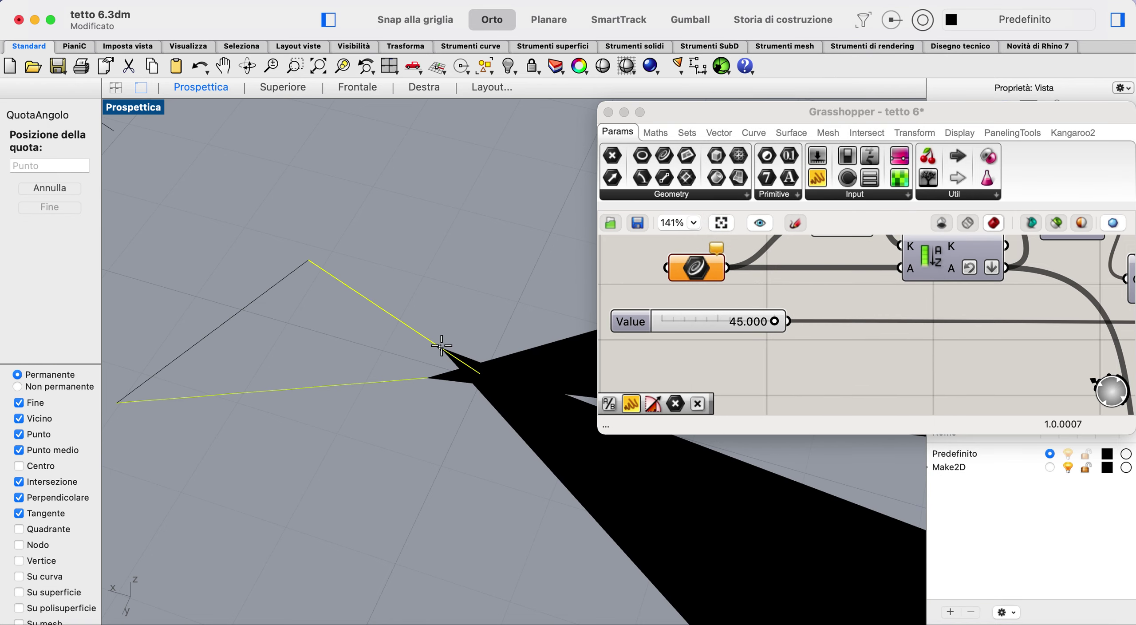
{"action": "scroll", "coordinate": [441, 389], "scroll_direction": "down", "scroll_amount": 3}
{"action": "scroll", "coordinate": [442, 389], "scroll_direction": "down", "scroll_amount": 5}
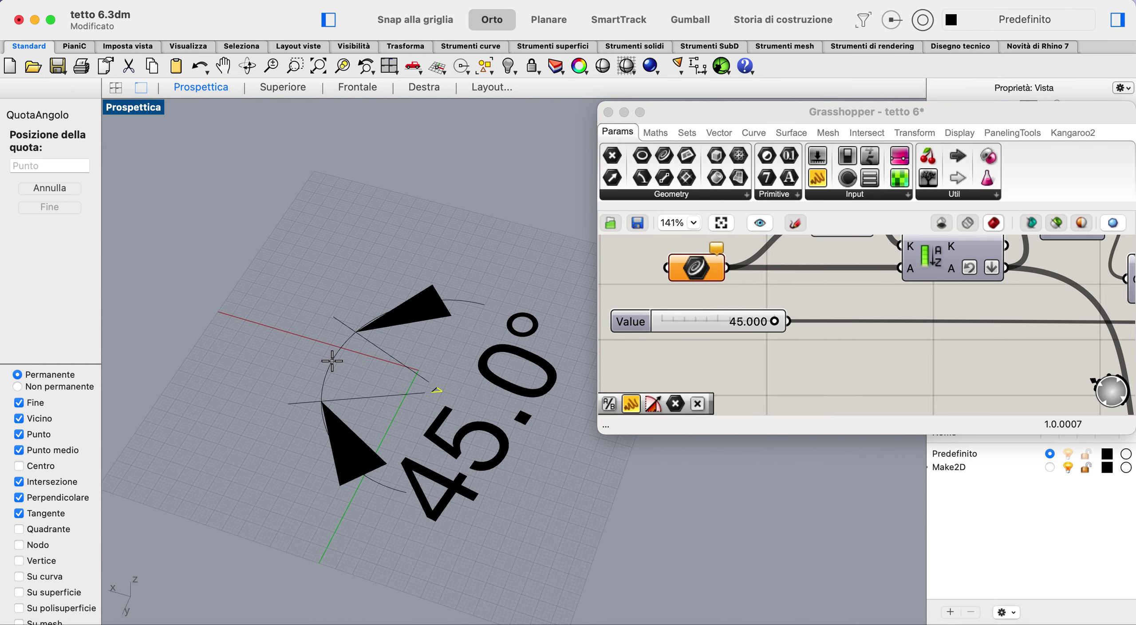
{"action": "key", "text": "Escape"}
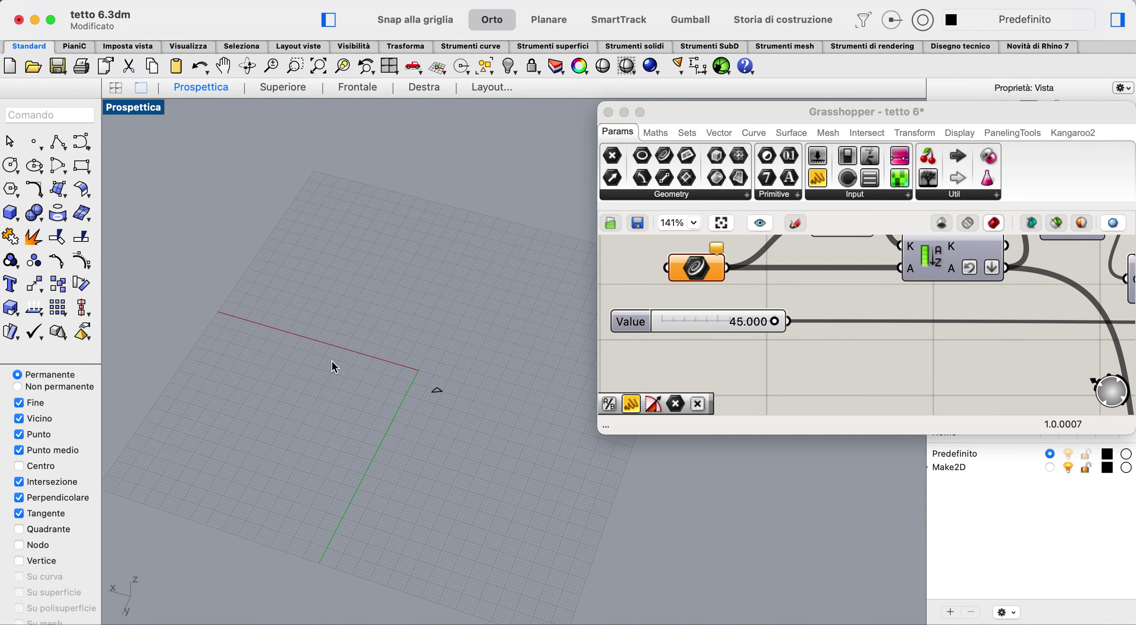
- Delete the flattened section triangle and show the hidden roof and construction objects again
{"action": "scroll", "coordinate": [458, 392], "scroll_direction": "up", "scroll_amount": 5}
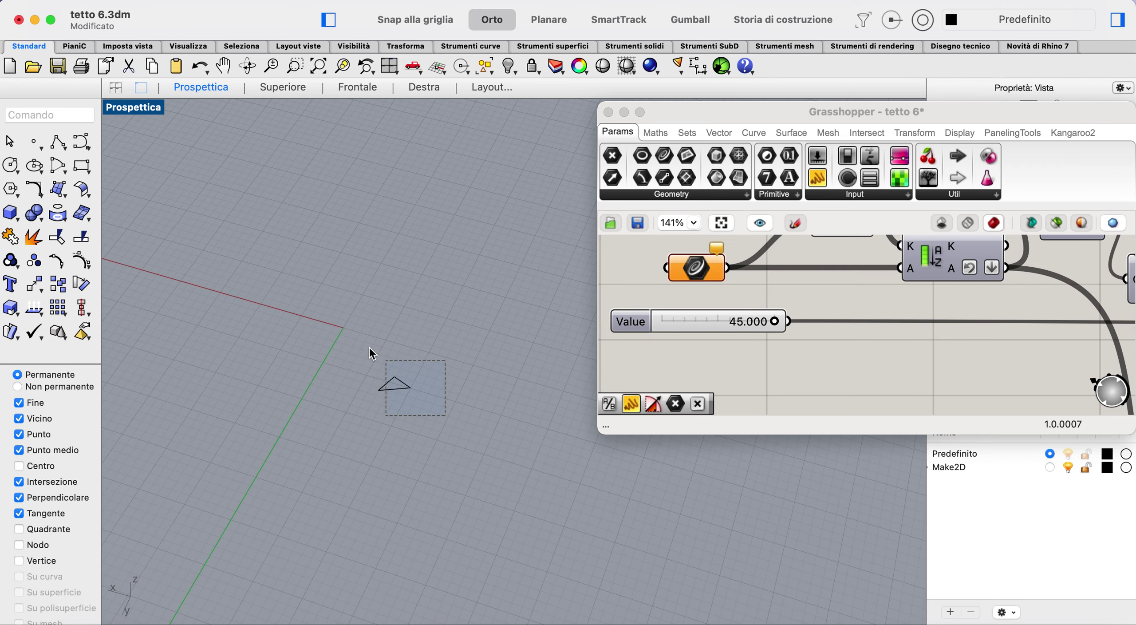
{"action": "left_click_drag", "start_coordinate": [369, 347], "coordinate": [362, 341]}
{"action": "key", "text": "Delete"}
{"action": "left_click", "coordinate": [509, 67]}
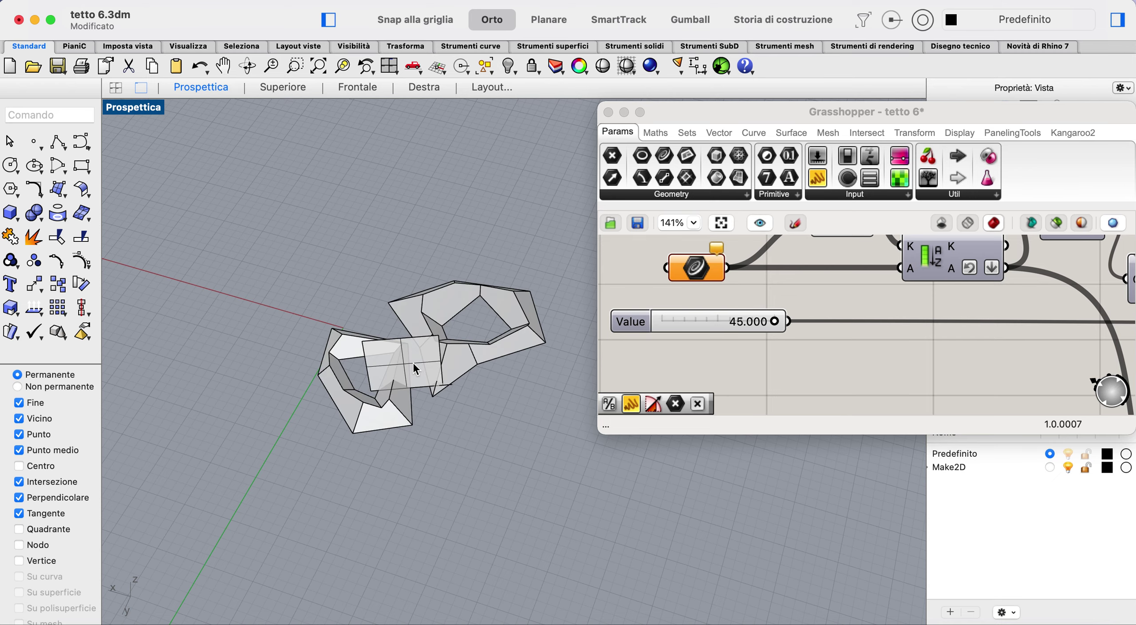
- Delete the vertical section plane and the ground line it was built on, beside the roof
{"action": "scroll", "coordinate": [415, 362], "scroll_direction": "up", "scroll_amount": 5}
{"action": "left_click", "coordinate": [418, 396]}
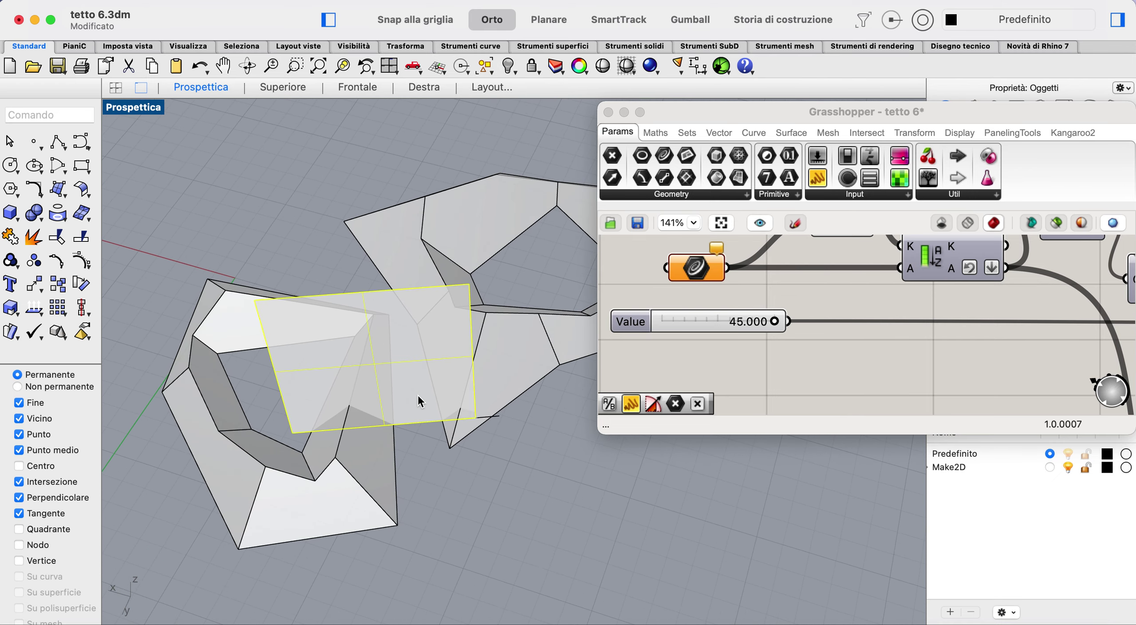
{"action": "key", "text": "Delete"}
{"action": "left_click", "coordinate": [425, 421]}
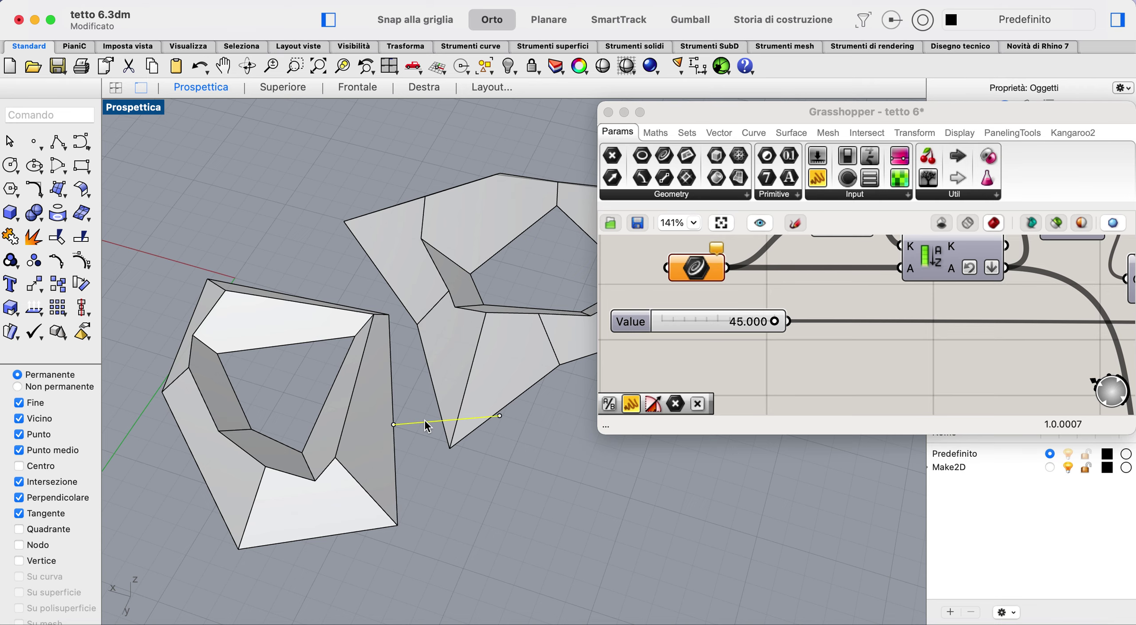
{"action": "key", "text": "Delete"}
{"action": "scroll", "coordinate": [438, 477], "scroll_direction": "left", "scroll_amount": 3}
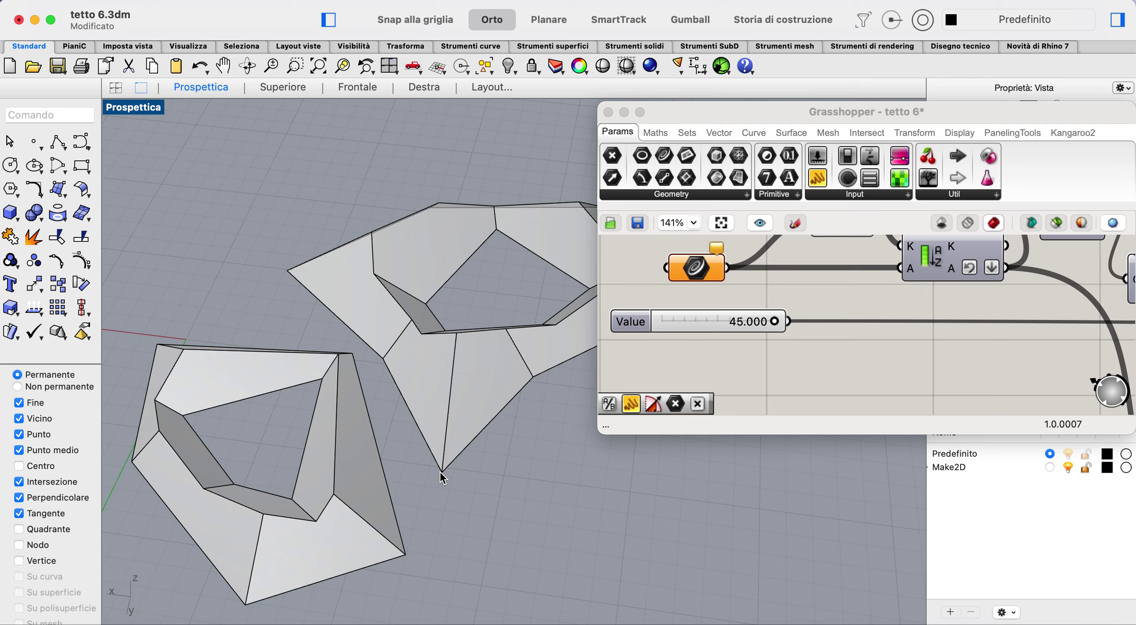